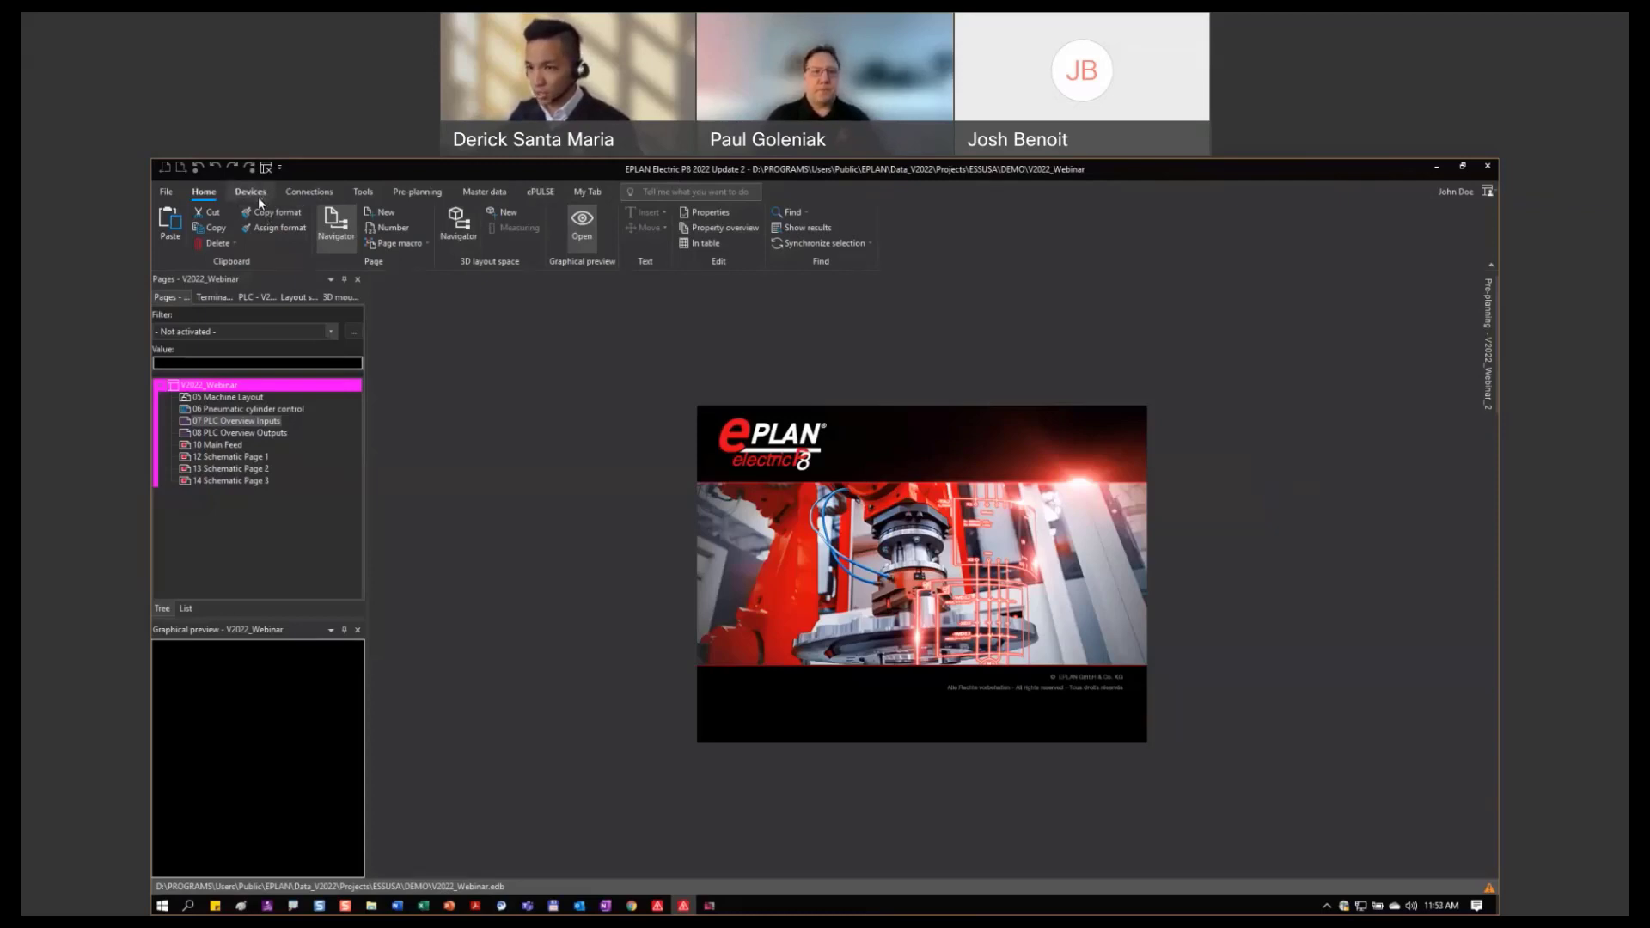
Look through the available commands for devices, connections, tools, pre-planning, ePULSE, master data and the custom set.
click(258, 198)
click(309, 195)
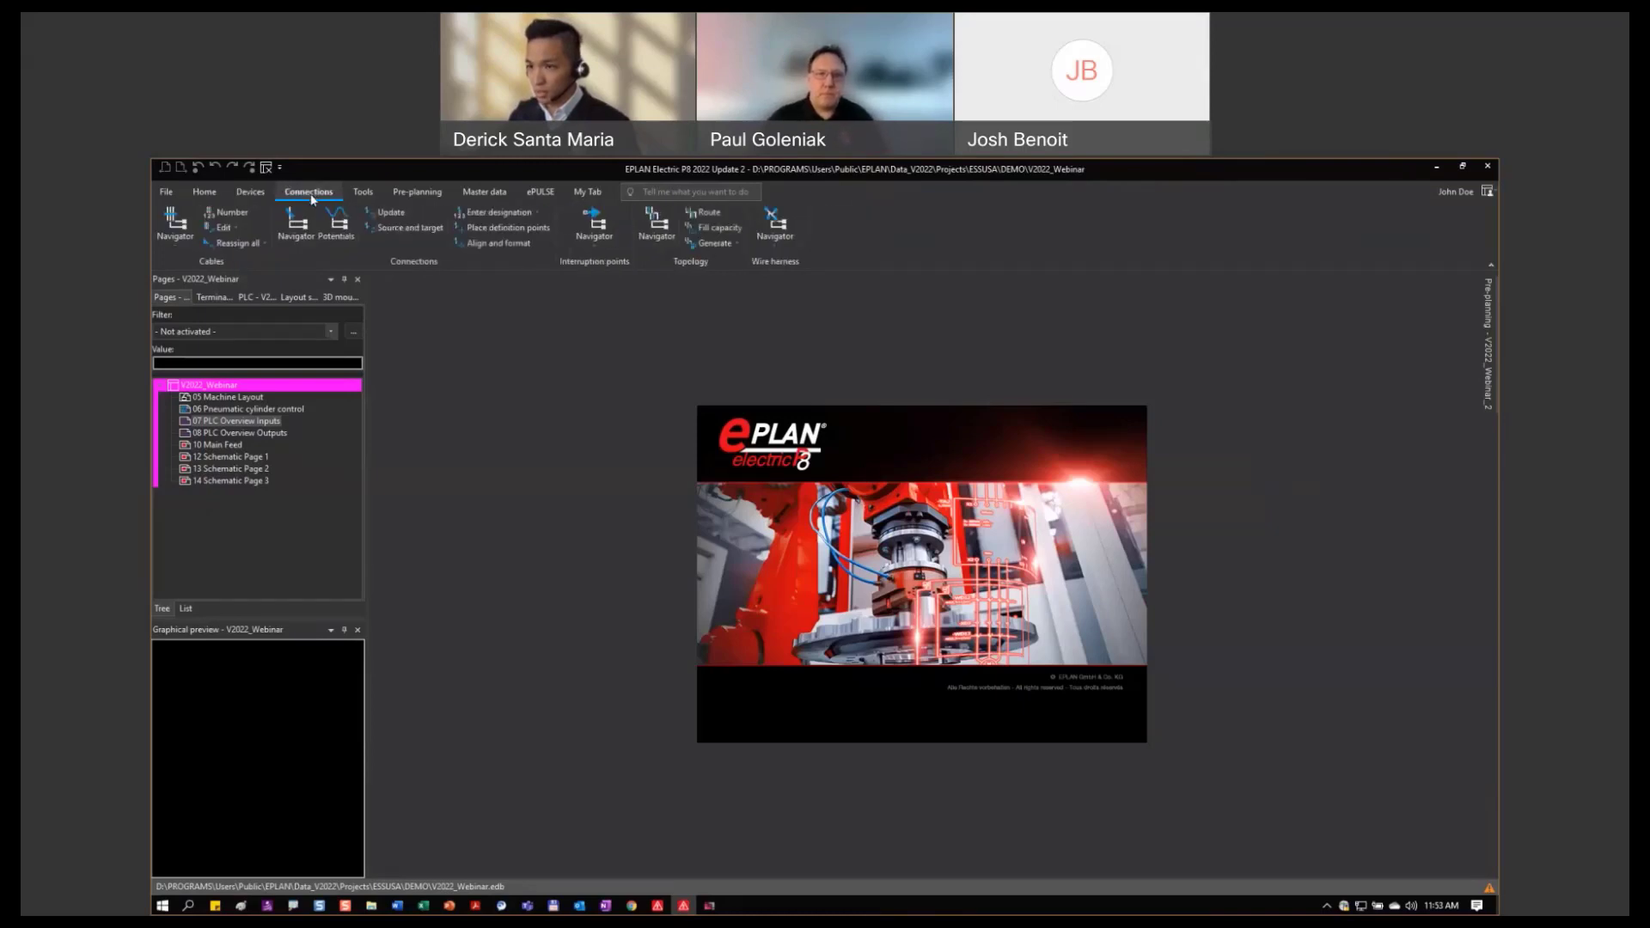
click(370, 197)
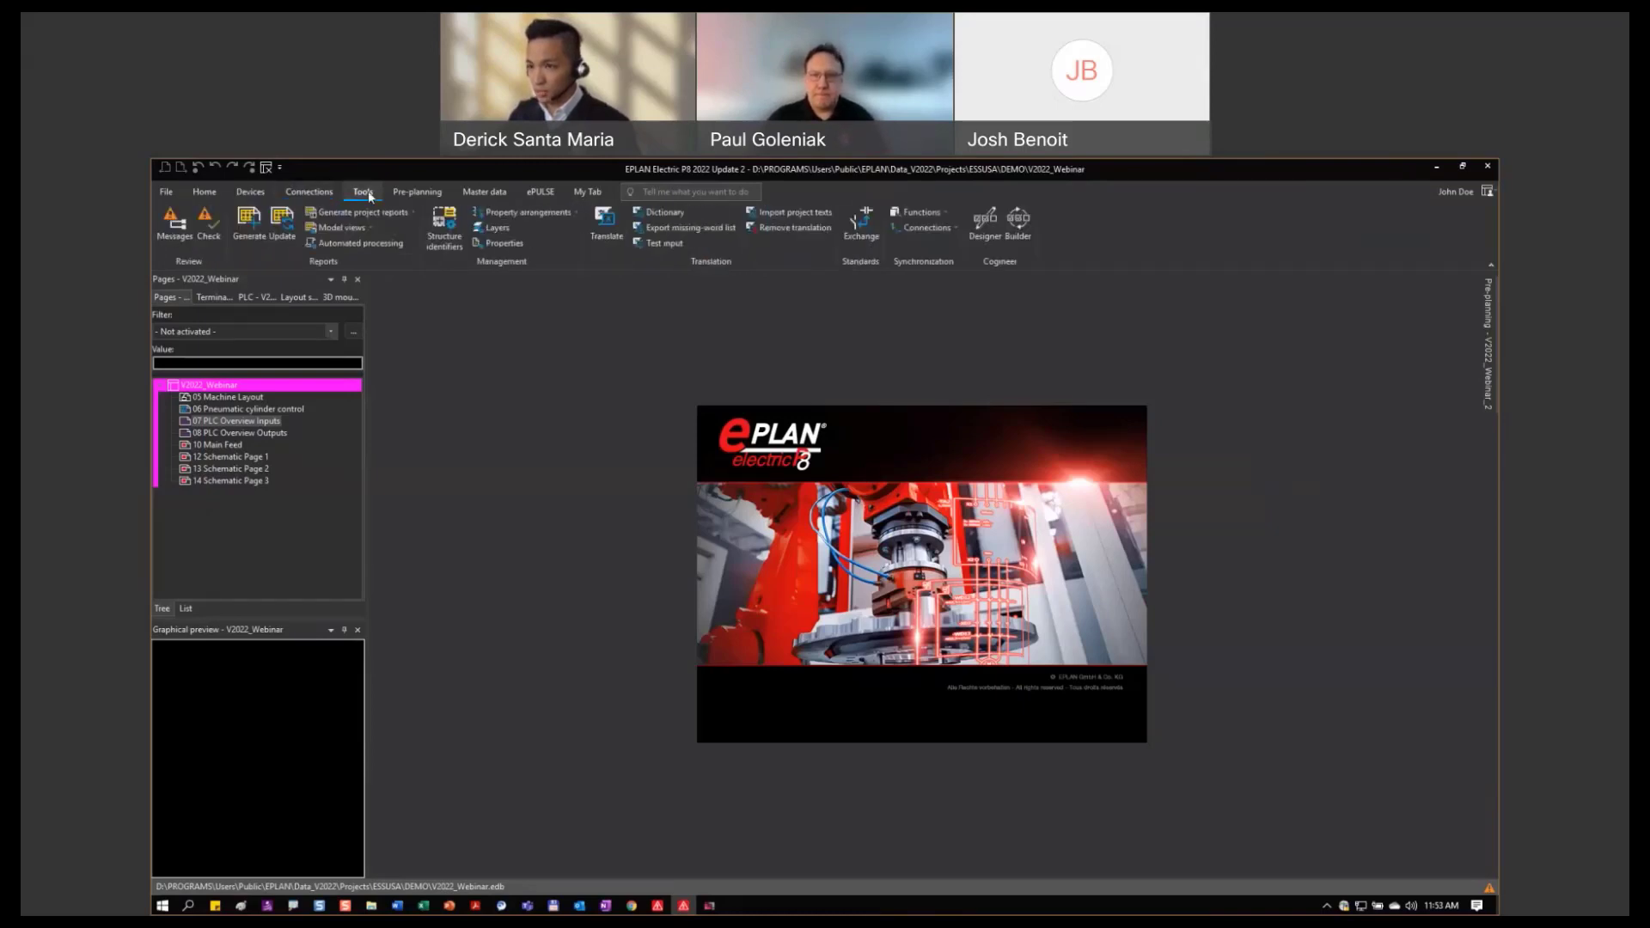
click(417, 194)
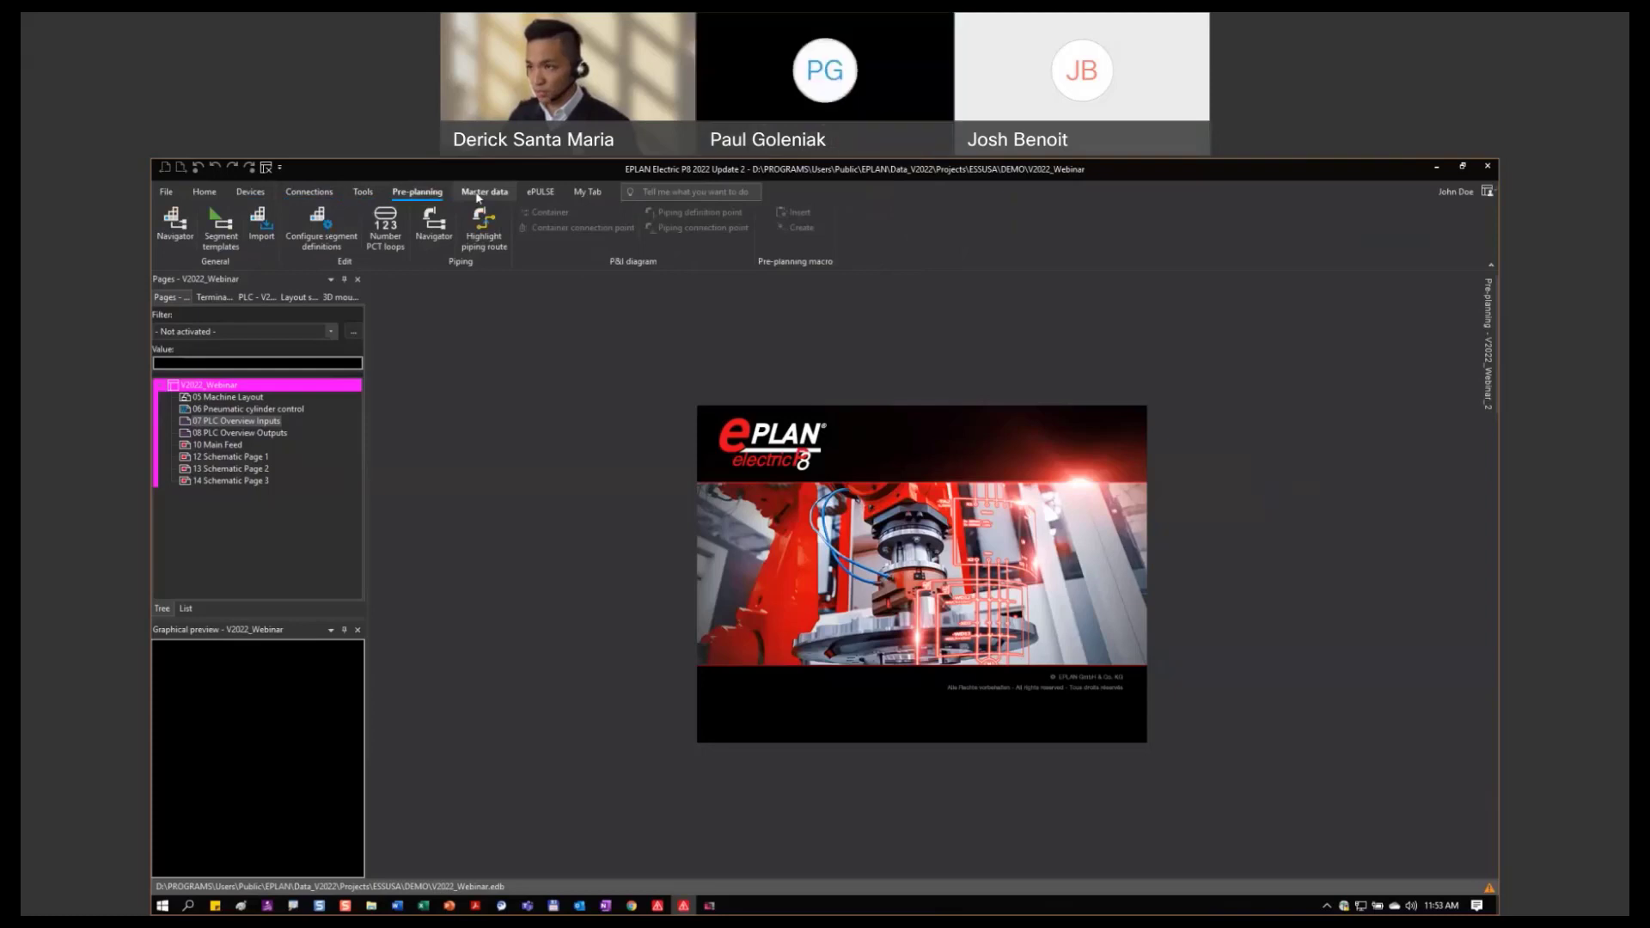
click(530, 197)
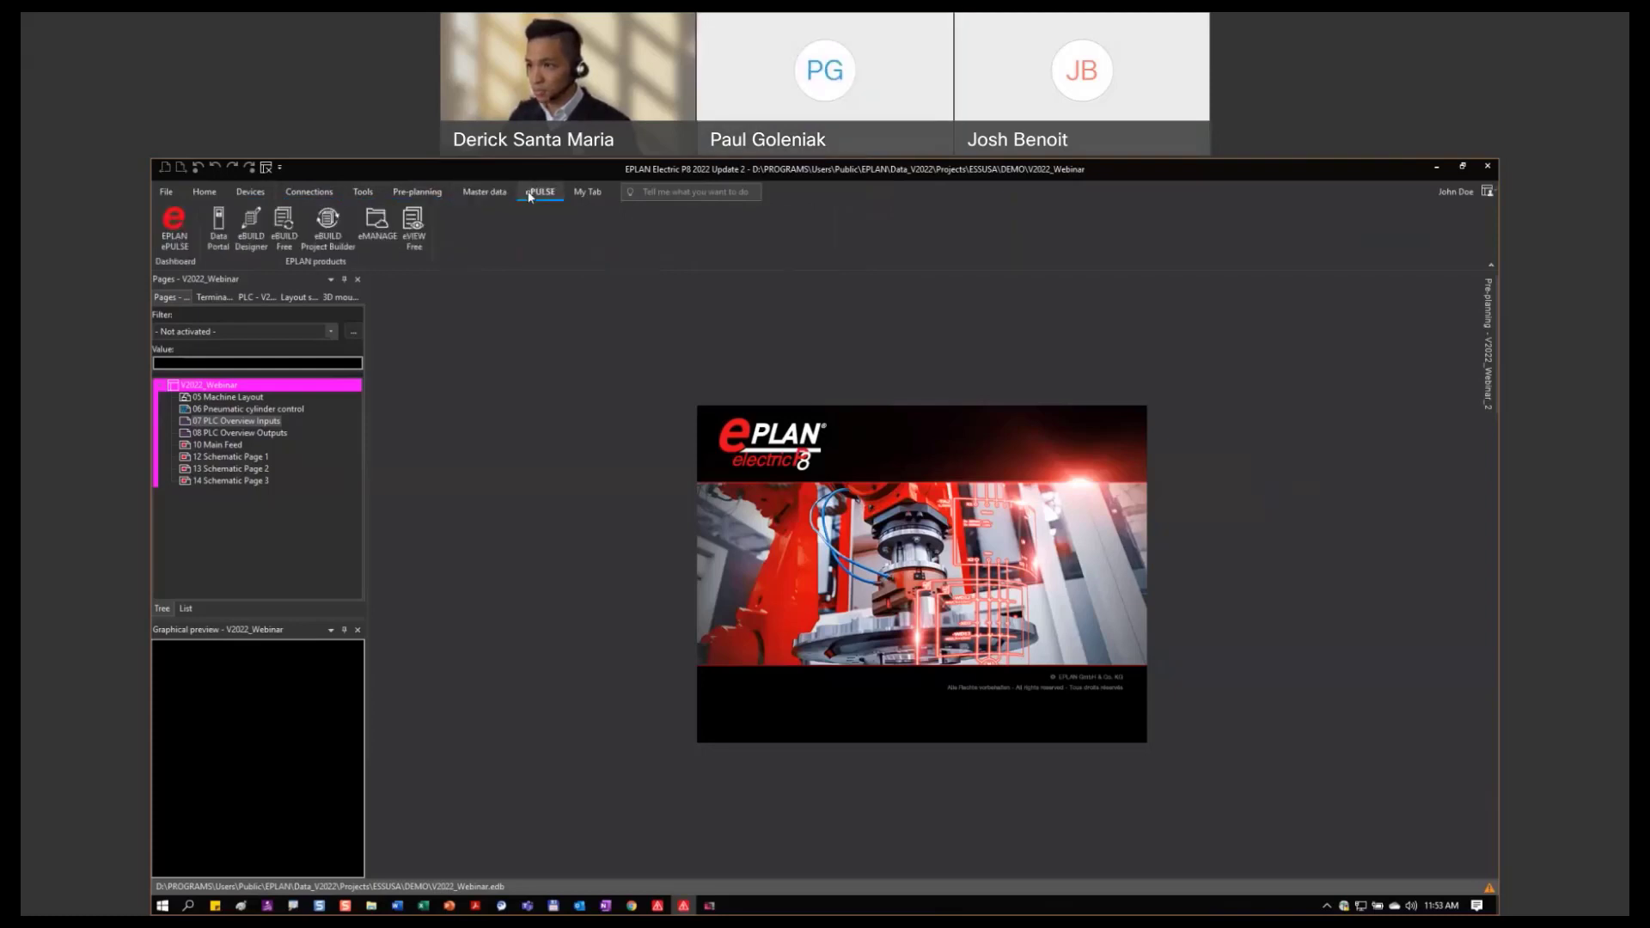
click(488, 193)
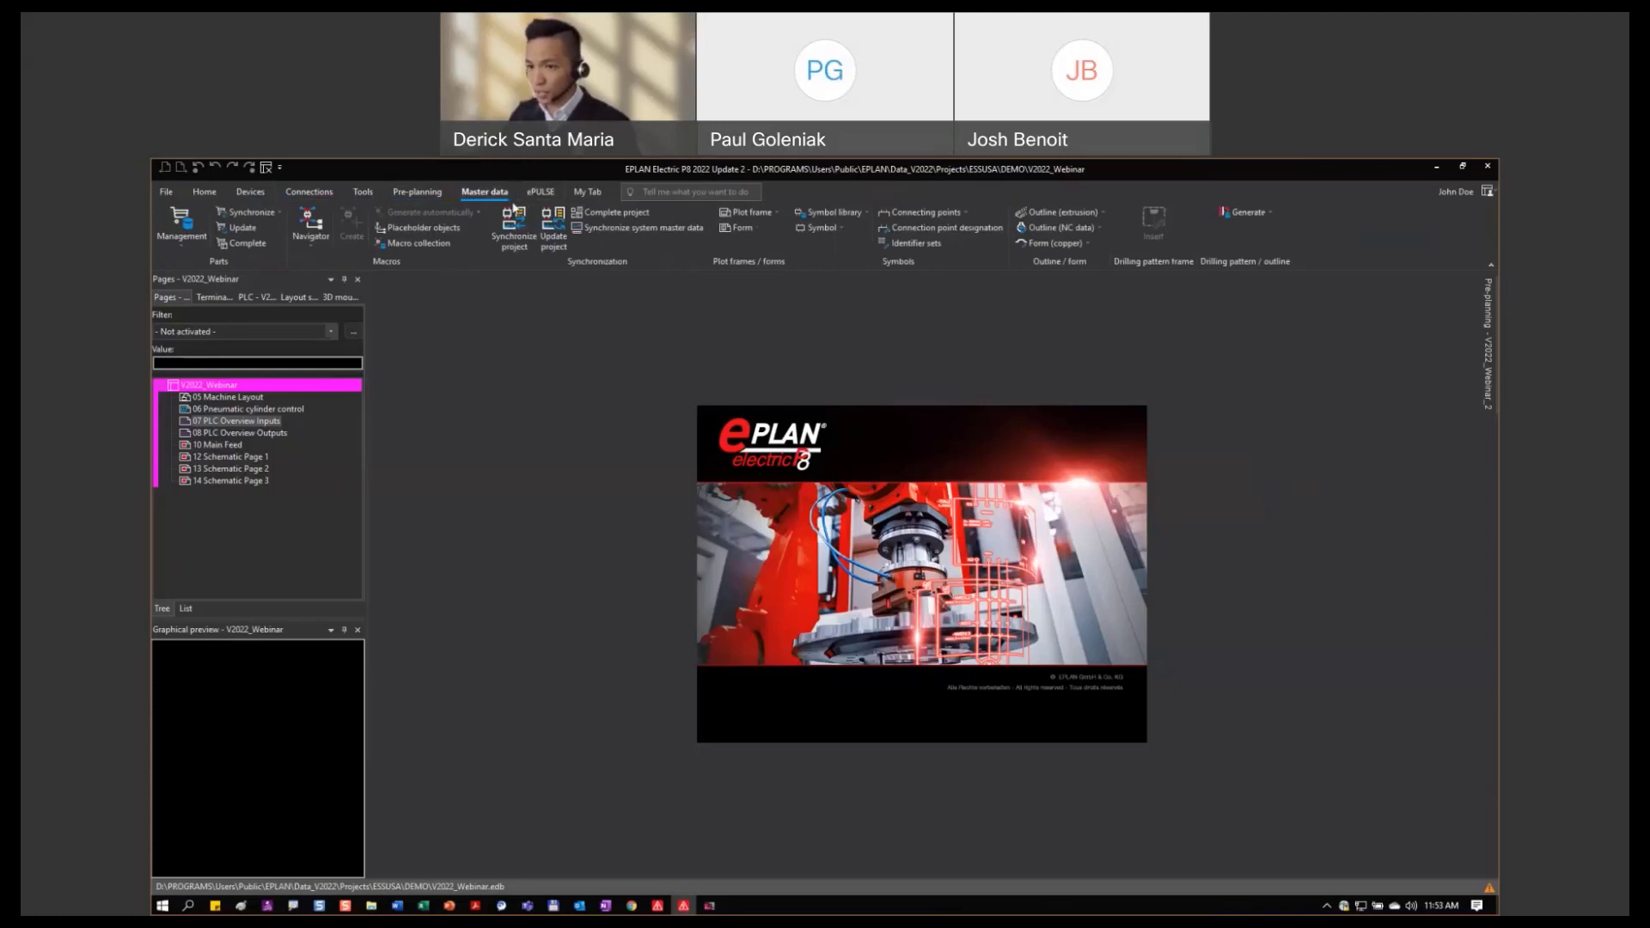
click(589, 193)
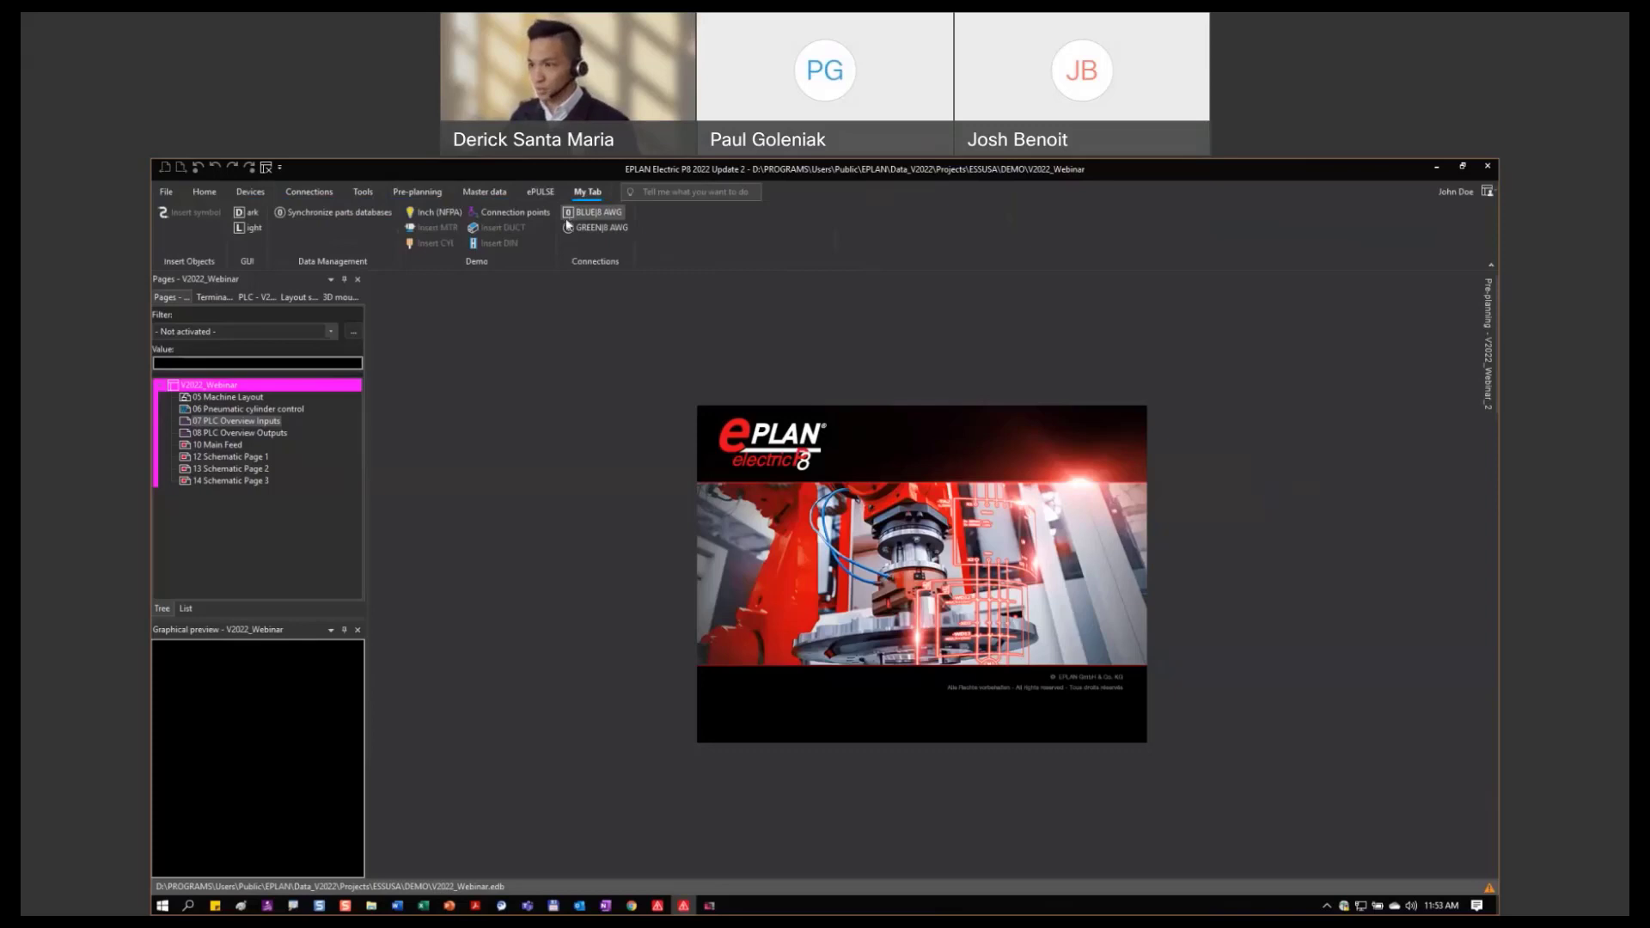
click(206, 192)
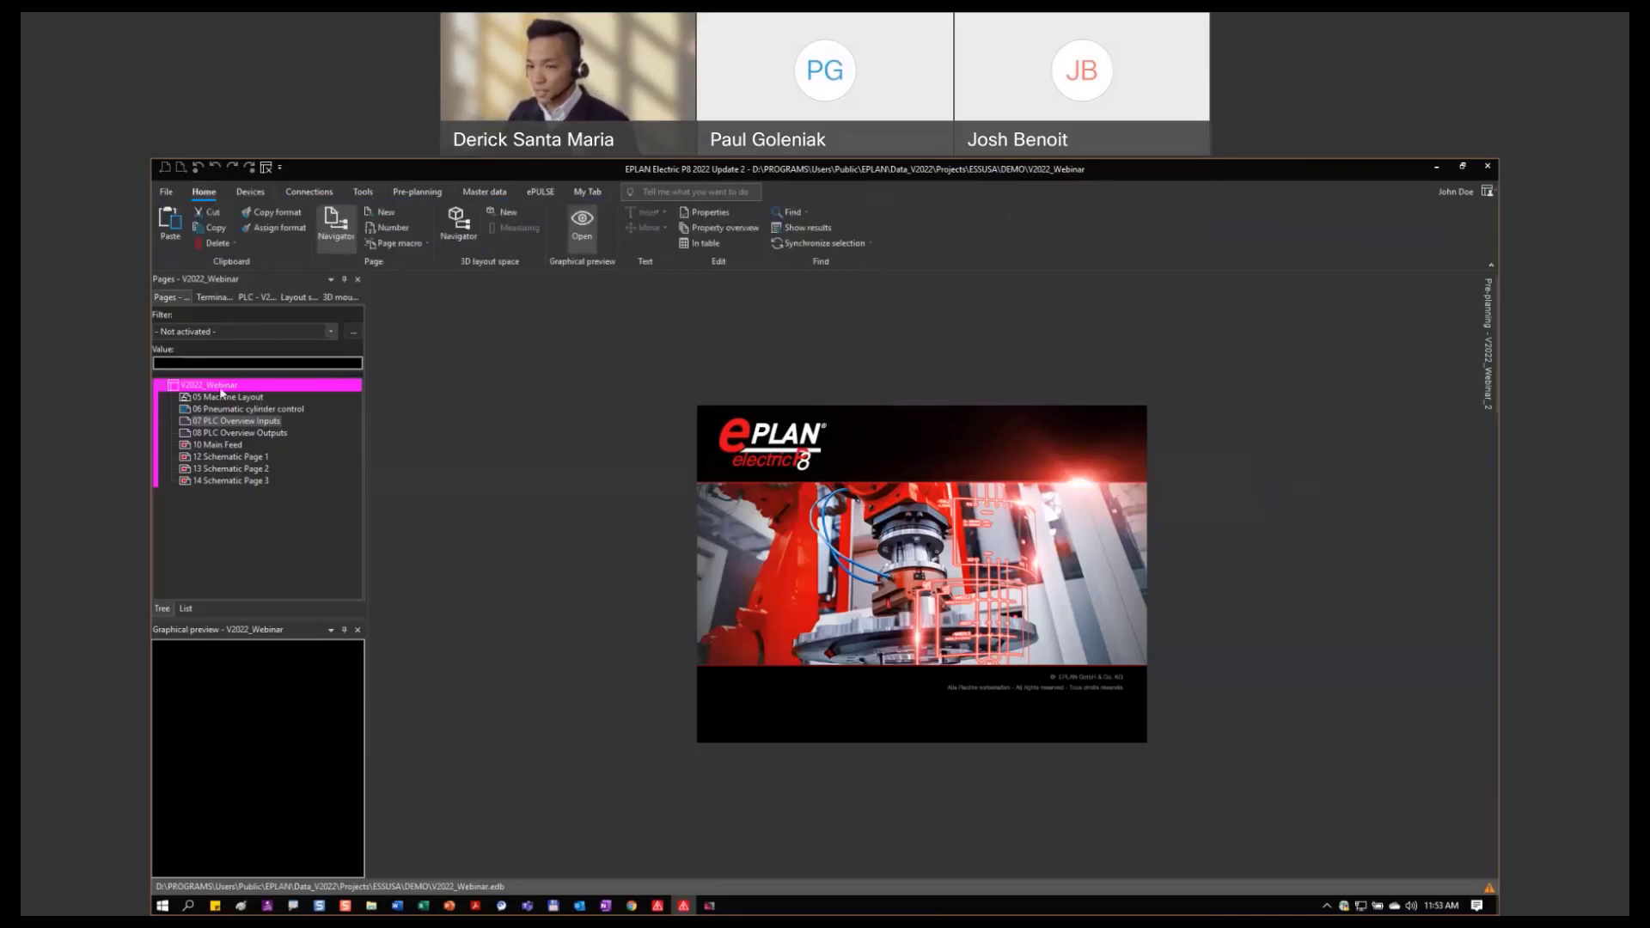
Preview all pages of the V2022_Webinar project and examine the conveyor, motors and cylinders on page 05 Machine Layout.
click(228, 385)
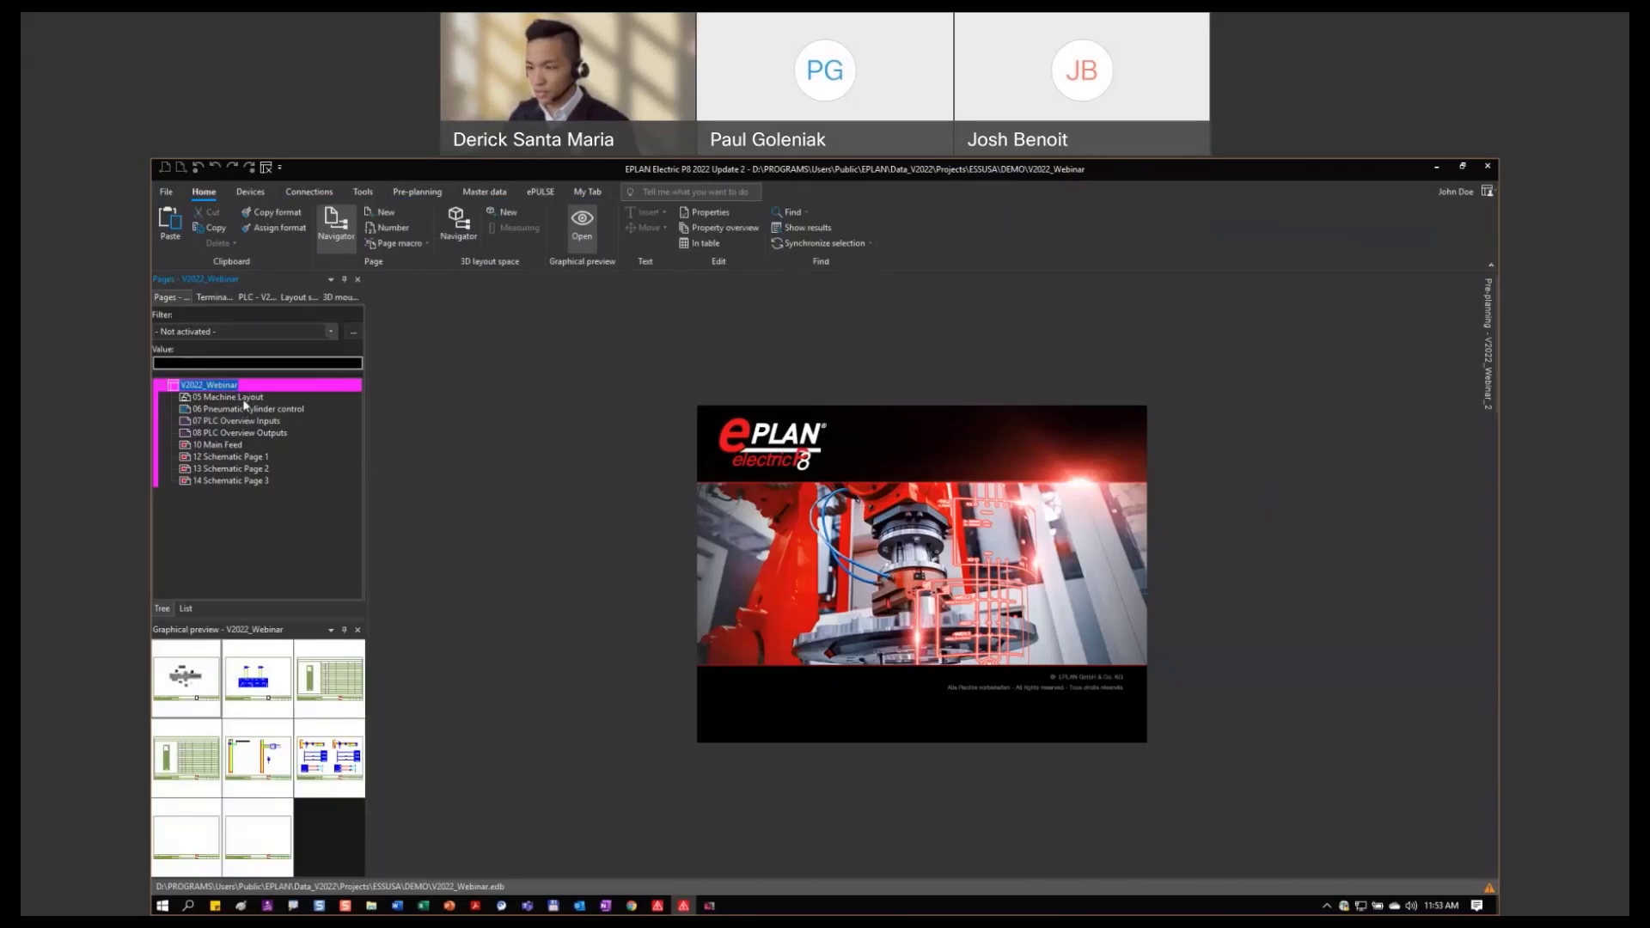
click(244, 398)
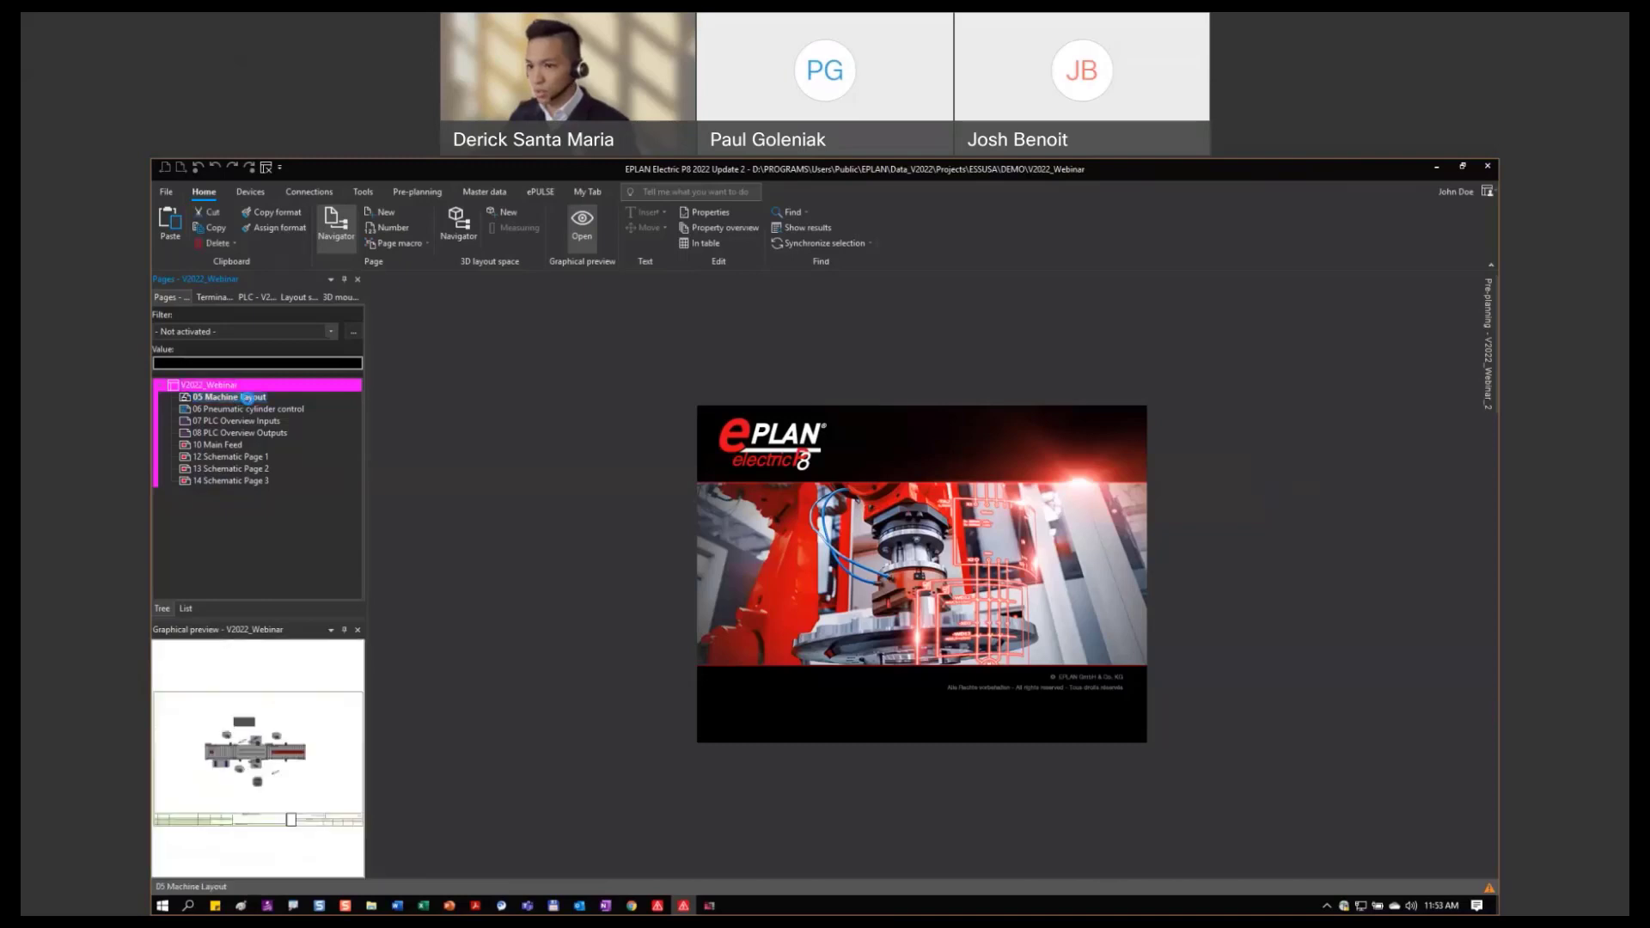
double_click(250, 398)
scroll(696, 446, up, 1)
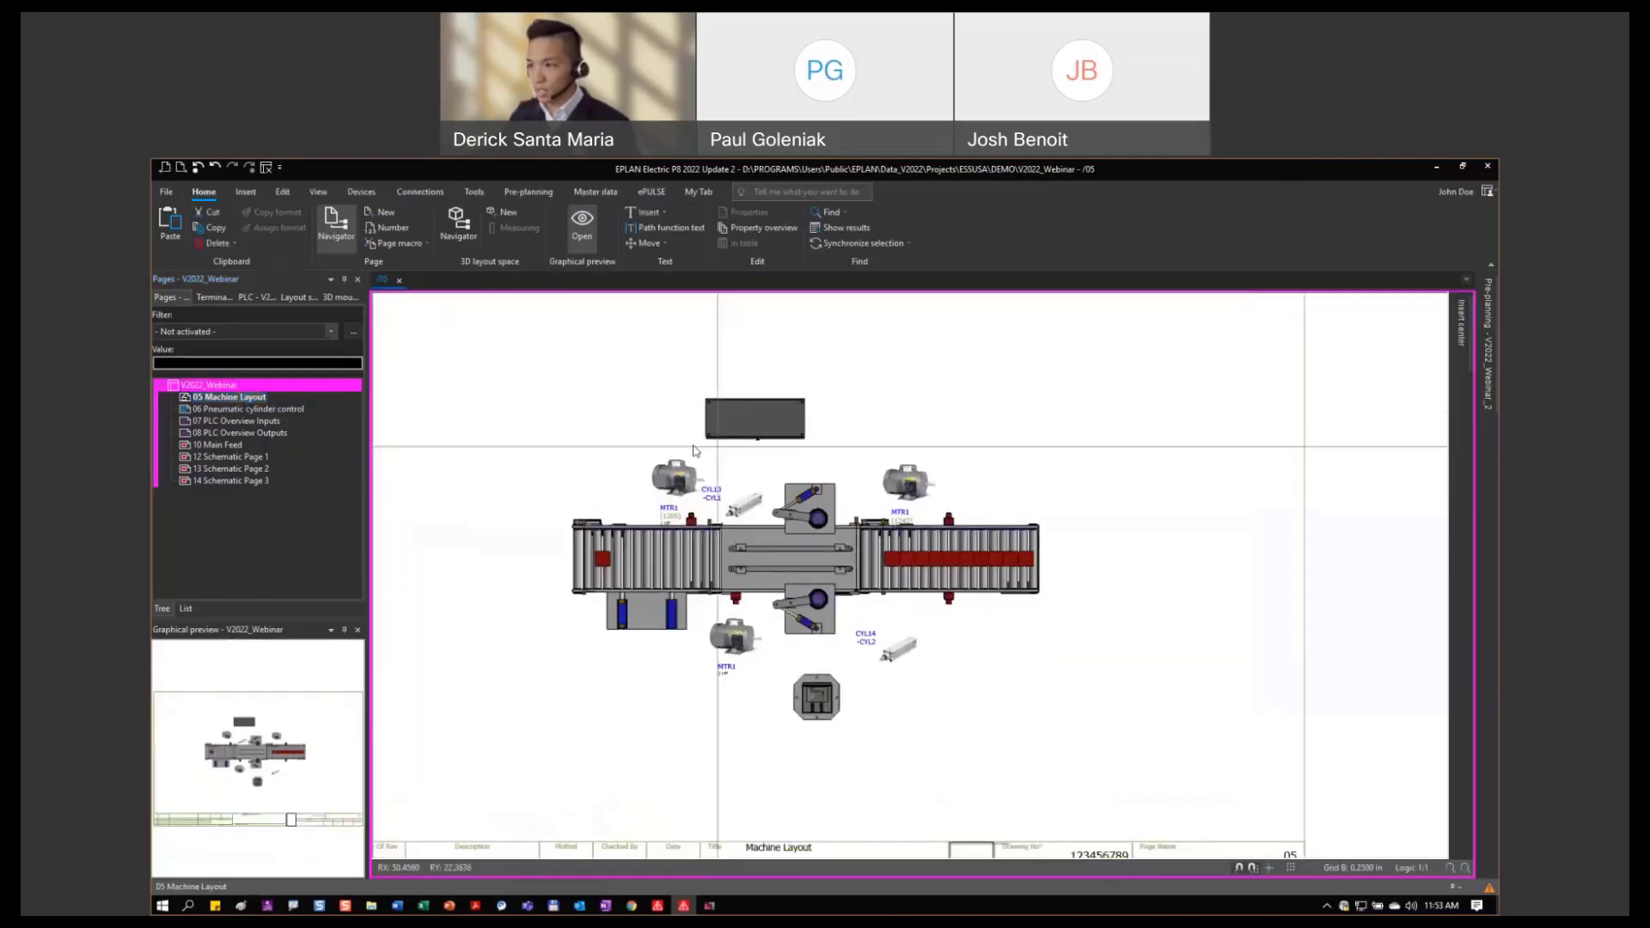
scroll(680, 438, down, 2)
middle_drag(680, 435, 702, 447)
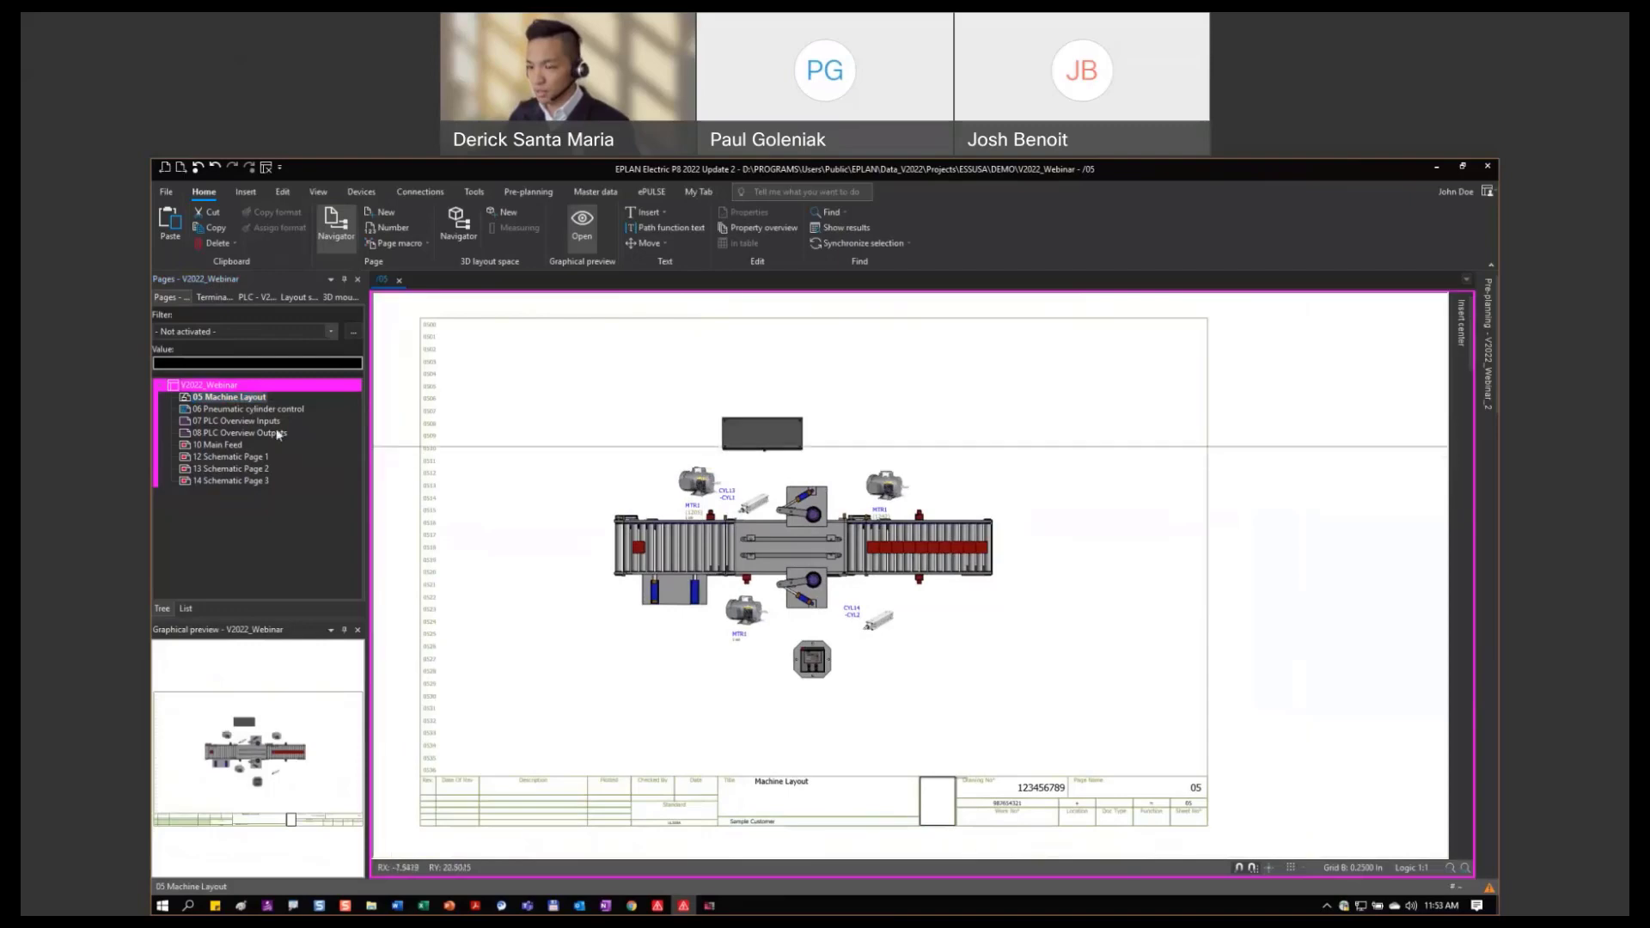
scroll(705, 537, up, 2)
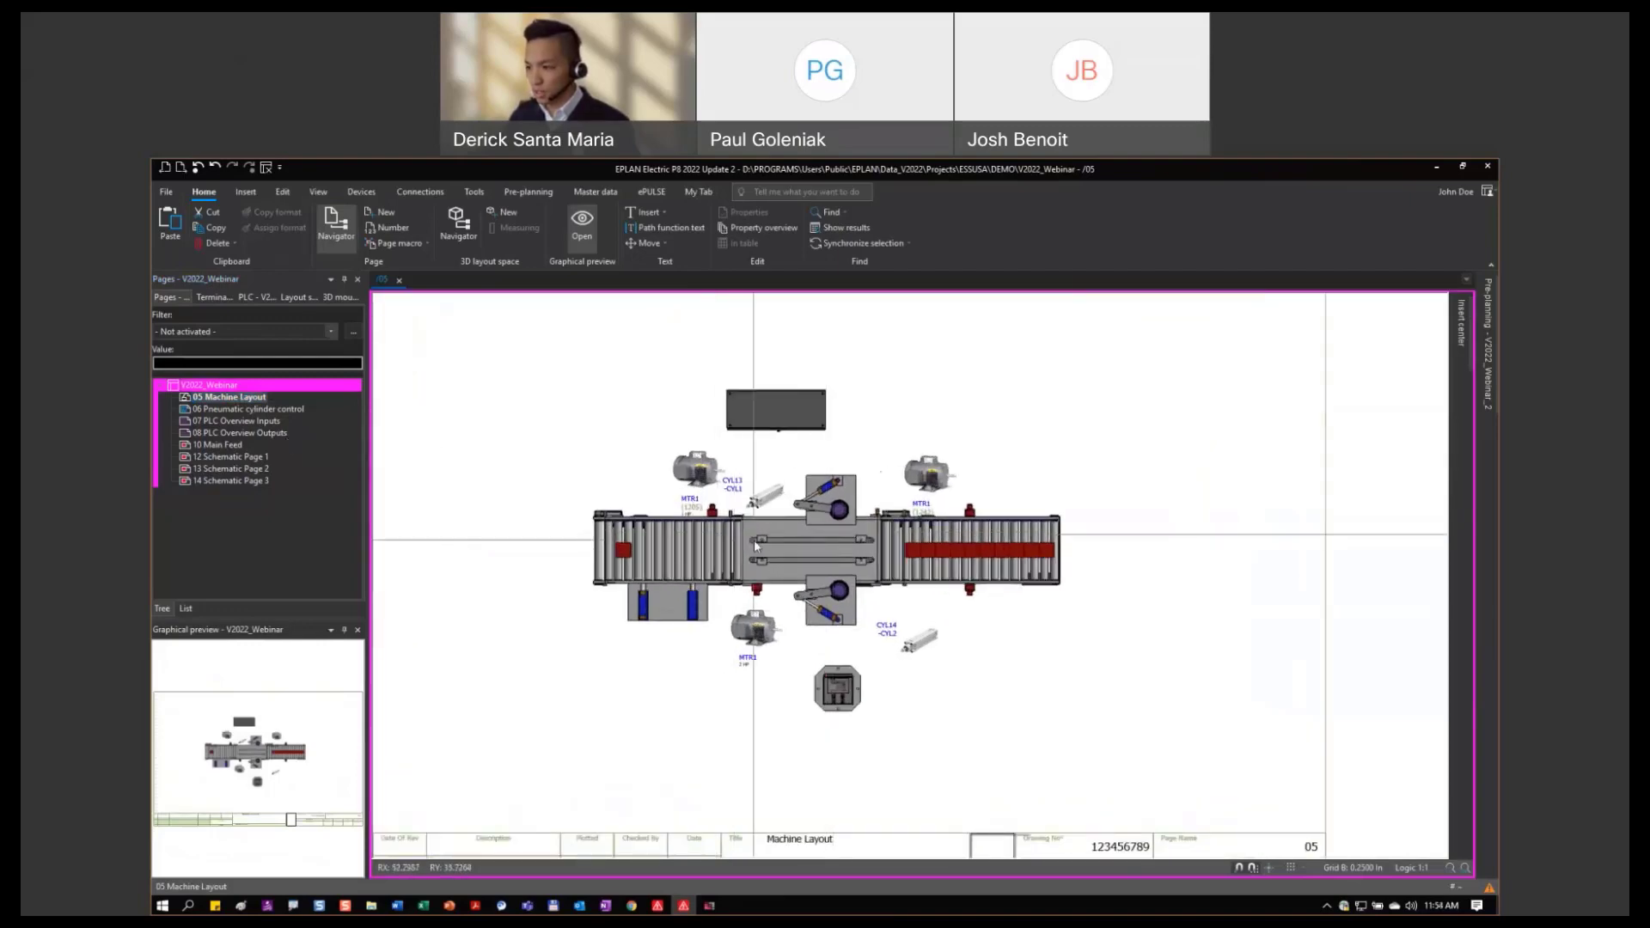
scroll(823, 529, down, 1)
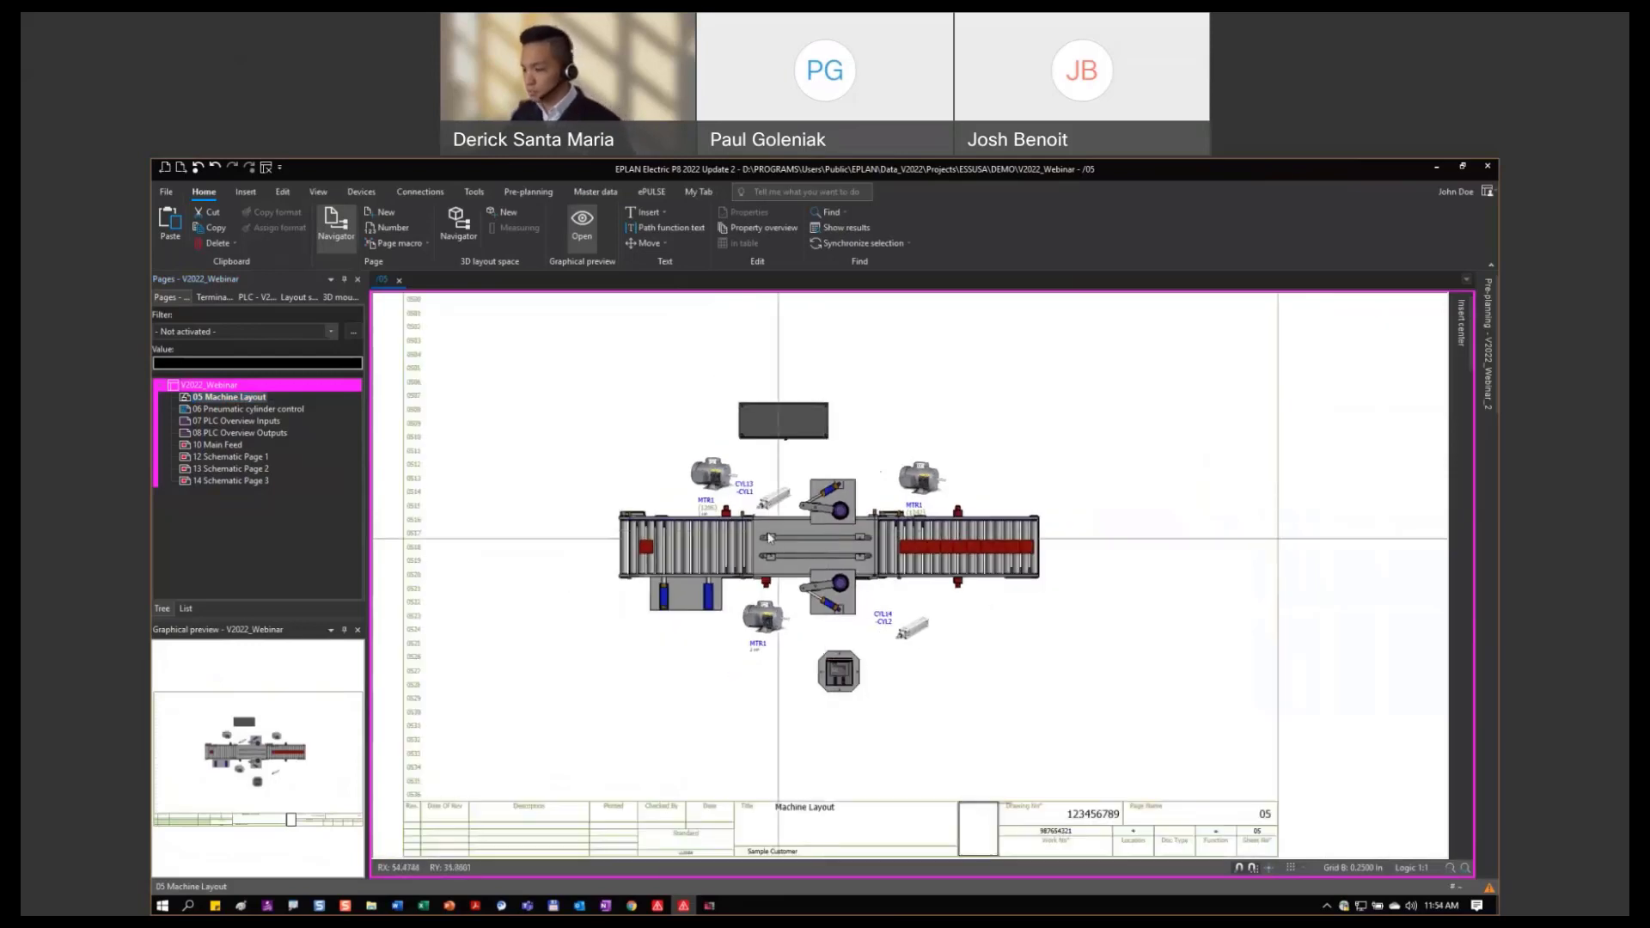
middle_drag(777, 542, 783, 552)
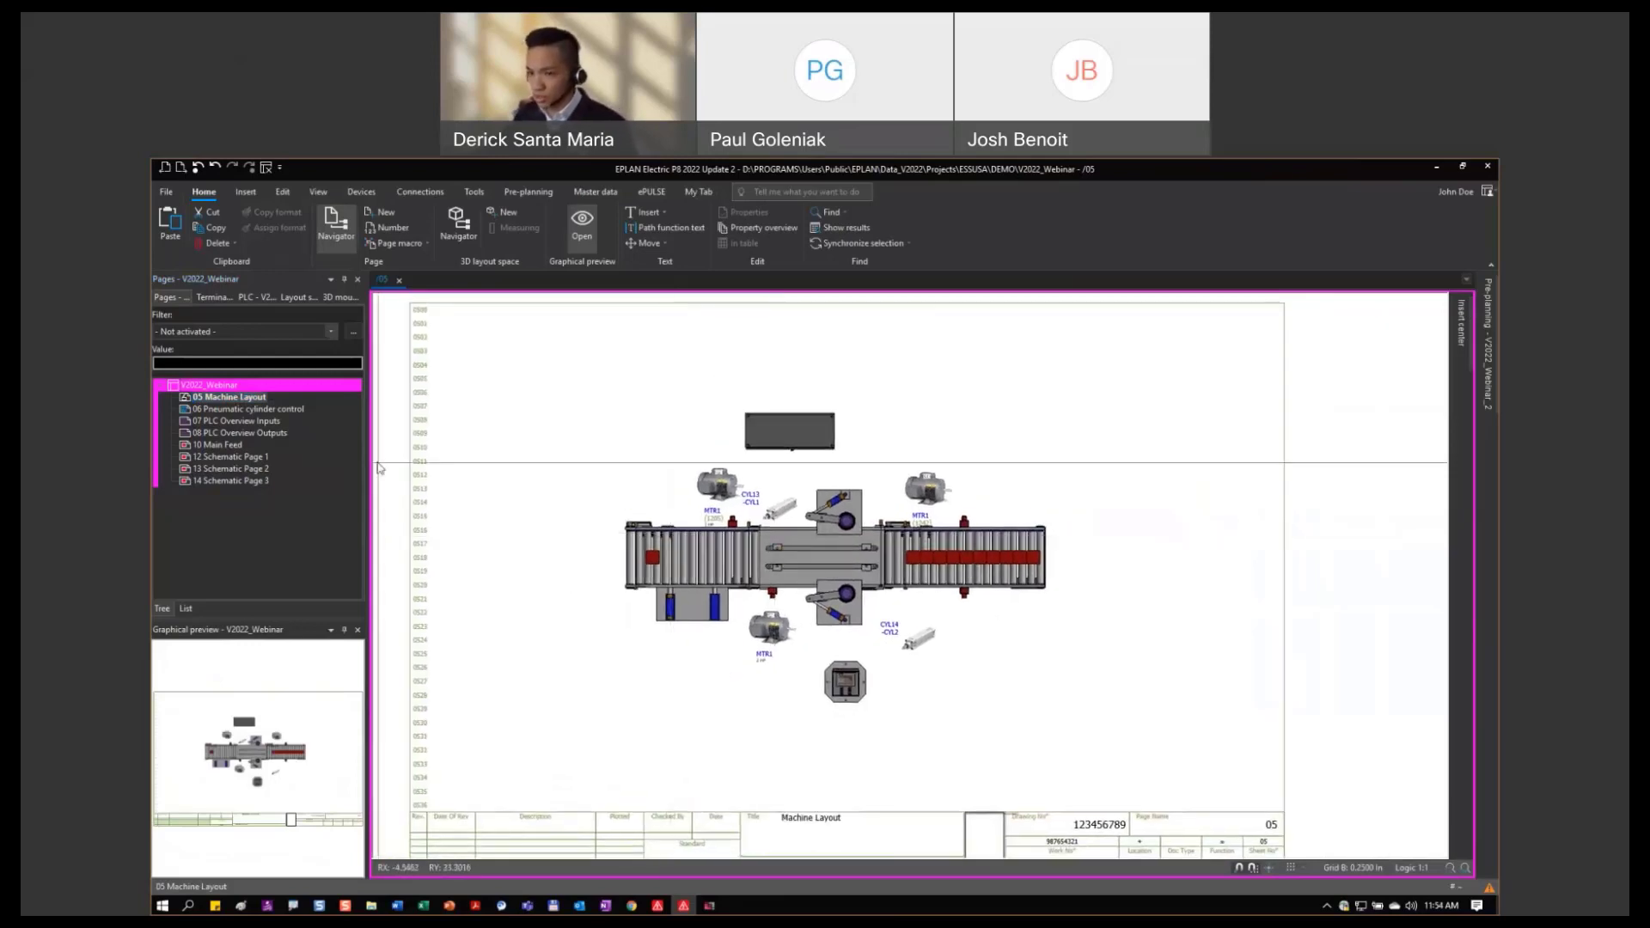
Review pages 10 Main Feed and 12 Schematic Page 1, and open the empty page 14 Schematic Page 3.
click(225, 444)
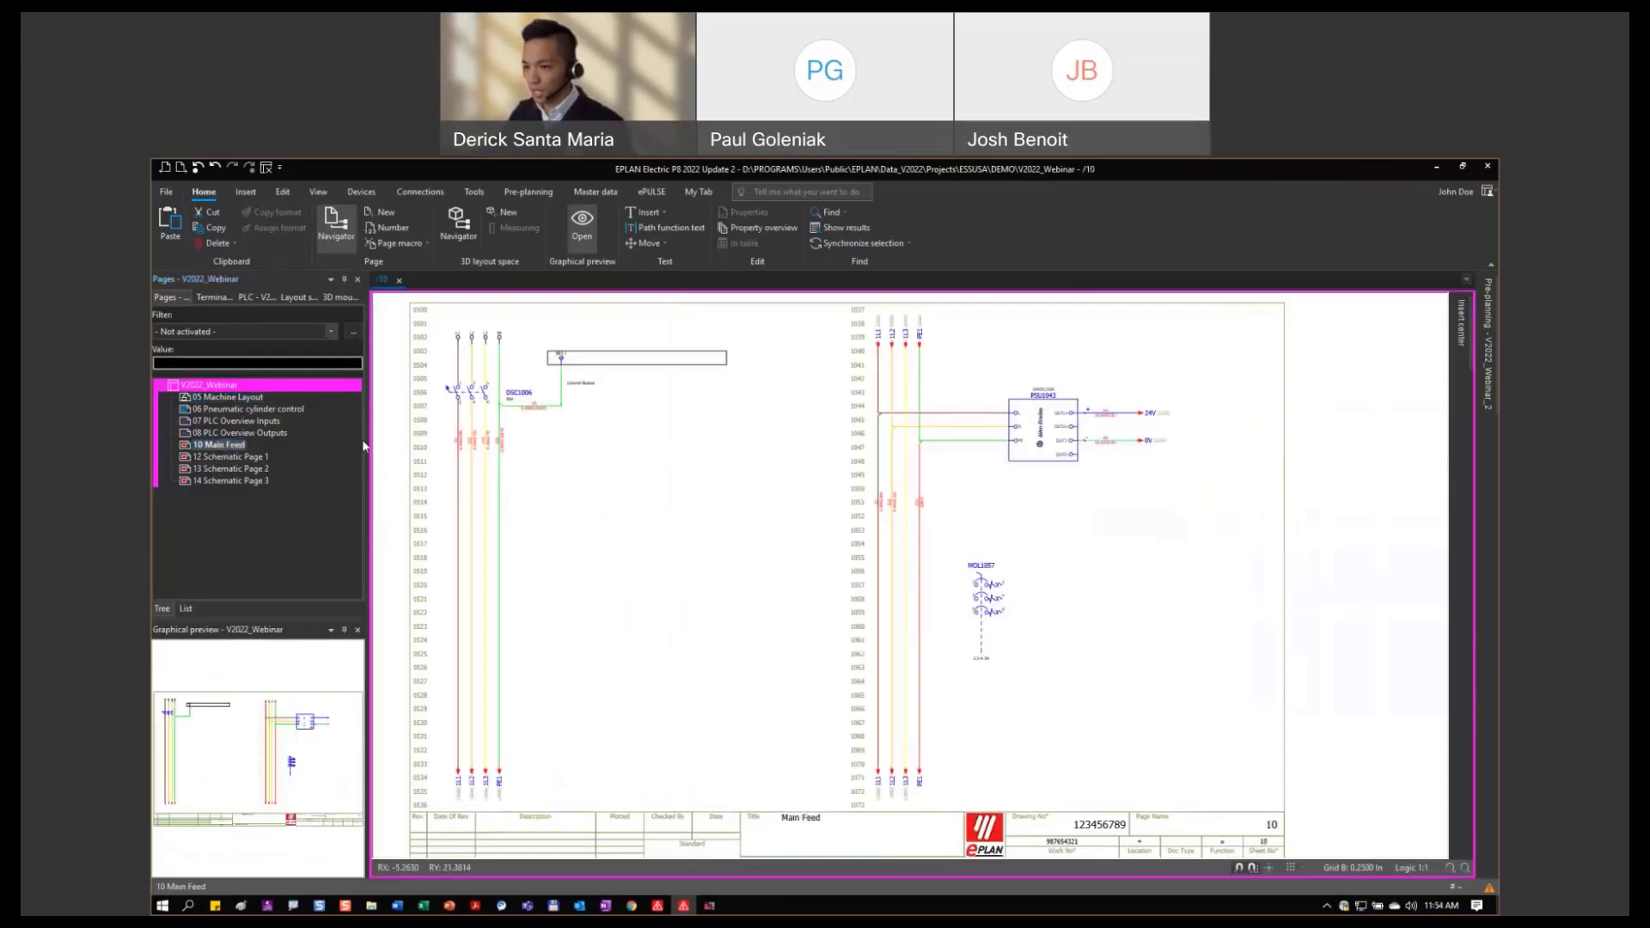
click(249, 457)
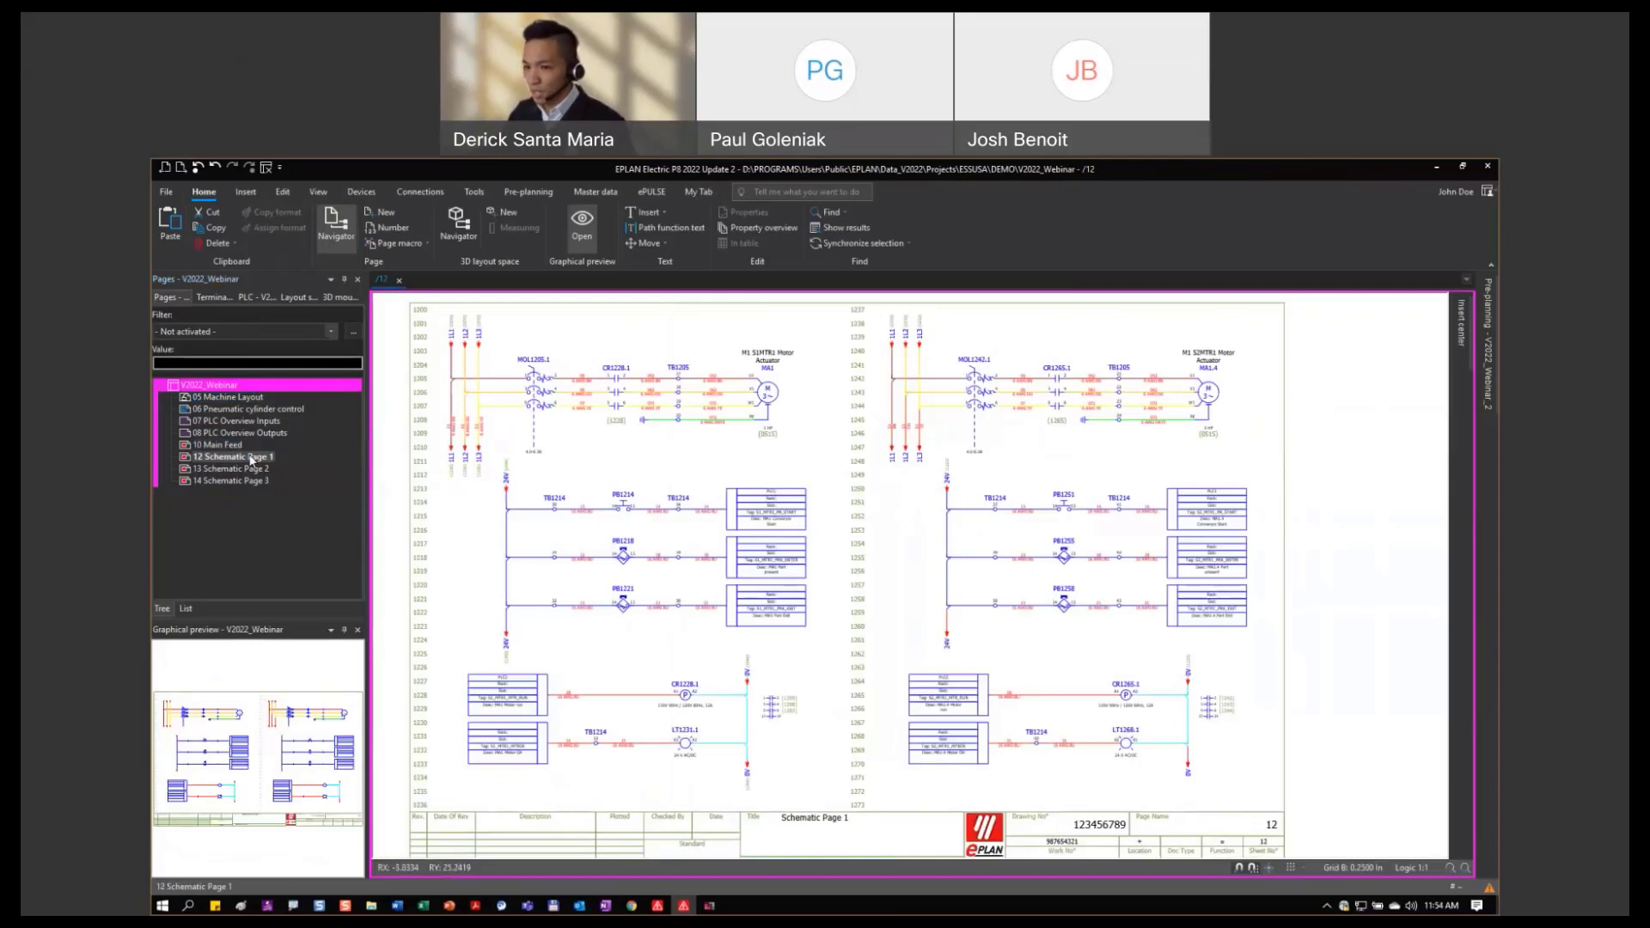
click(253, 480)
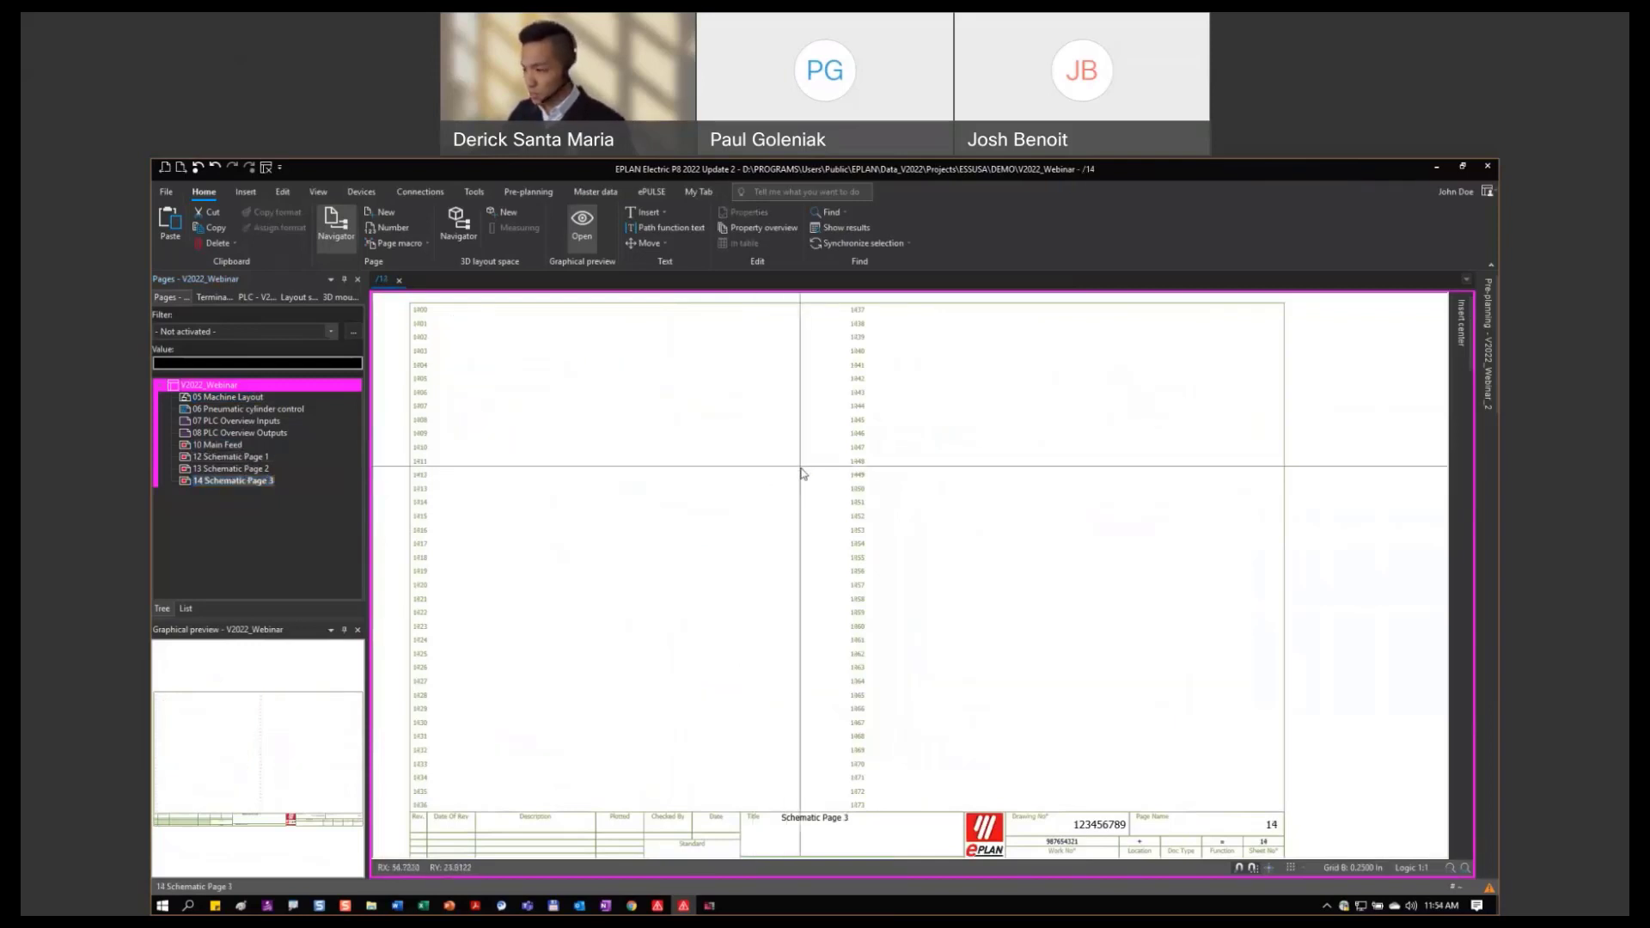
scroll(803, 475, down, 1)
scroll(803, 476, up, 1)
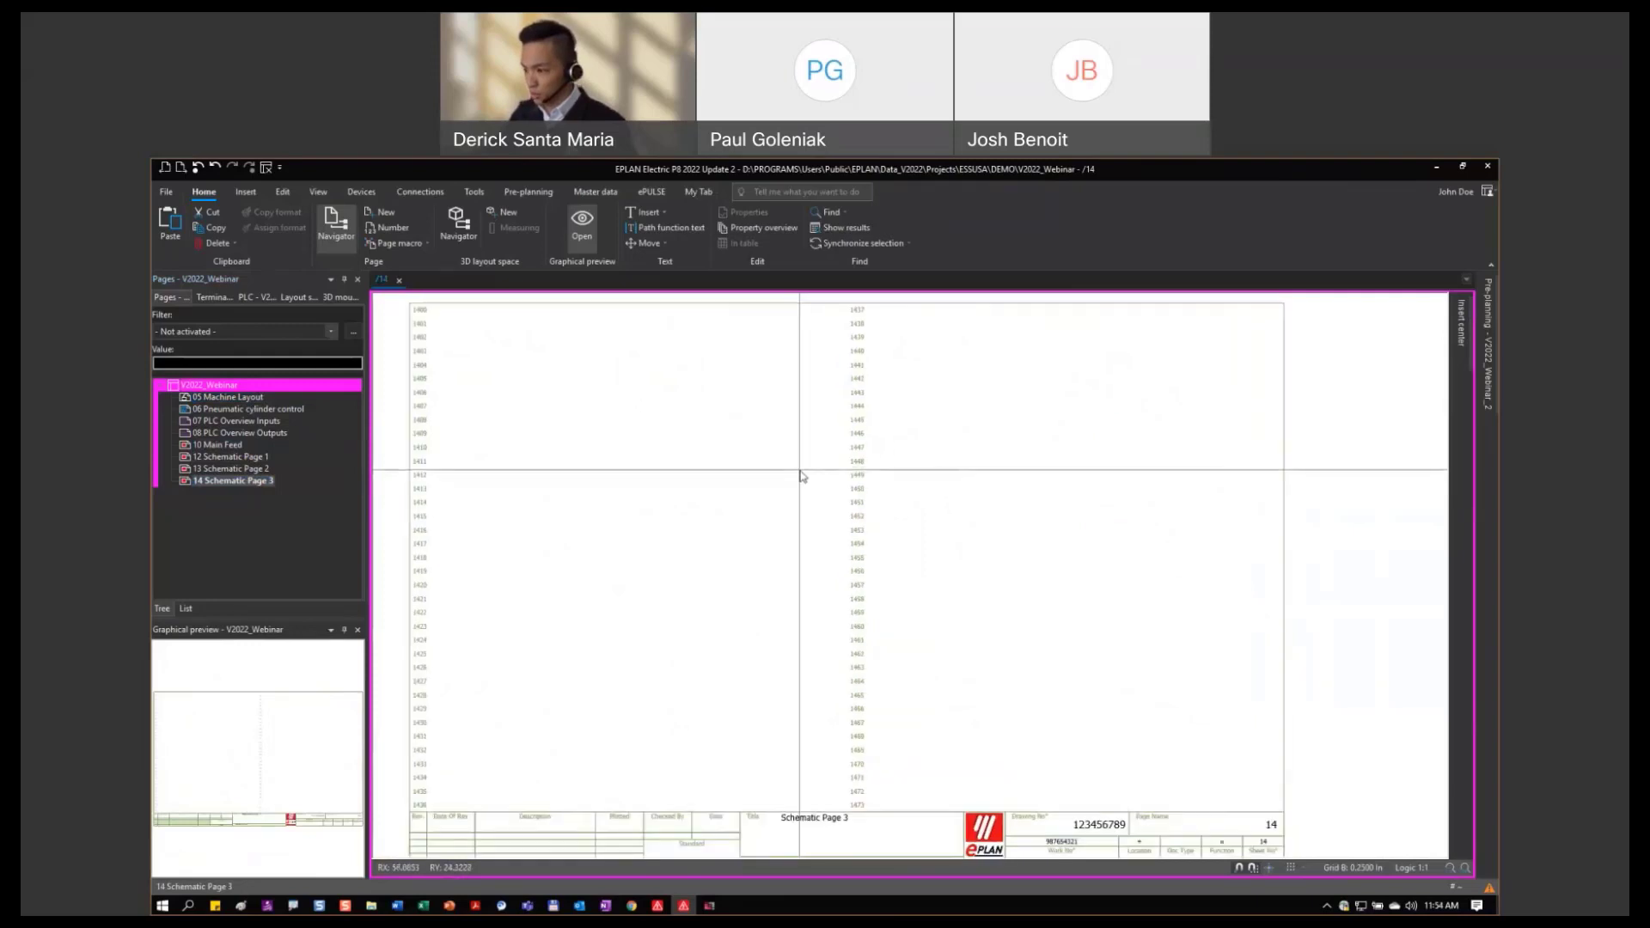
scroll(802, 476, down, 1)
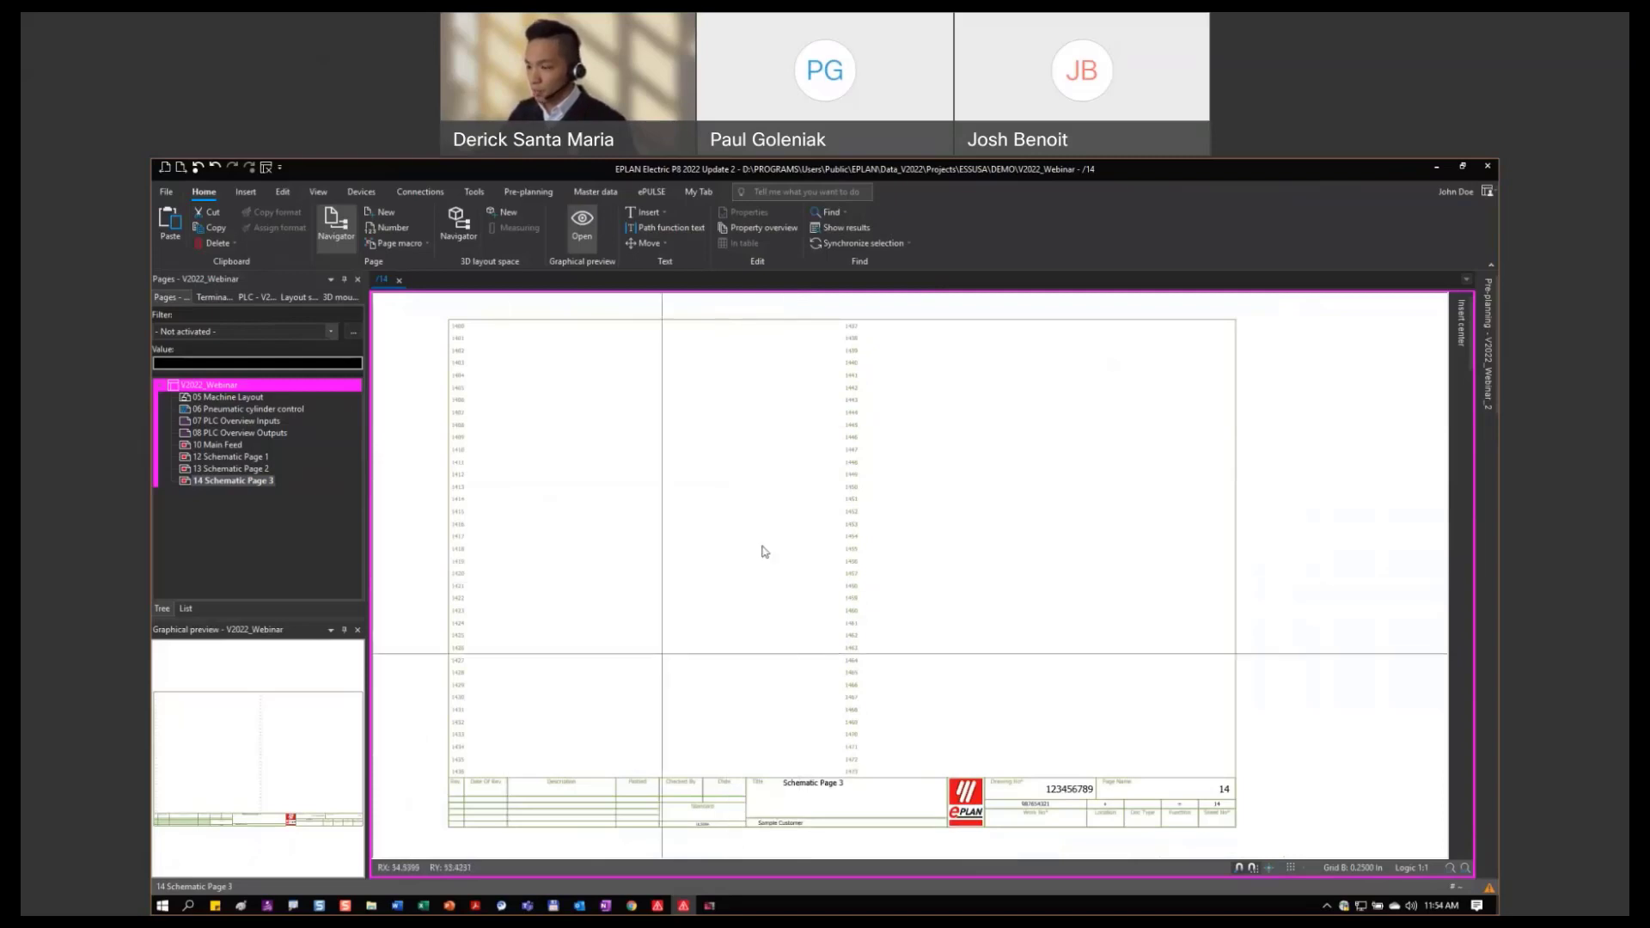
Show the Insert center and keep it docked beside the fully visible schematic page.
click(1461, 335)
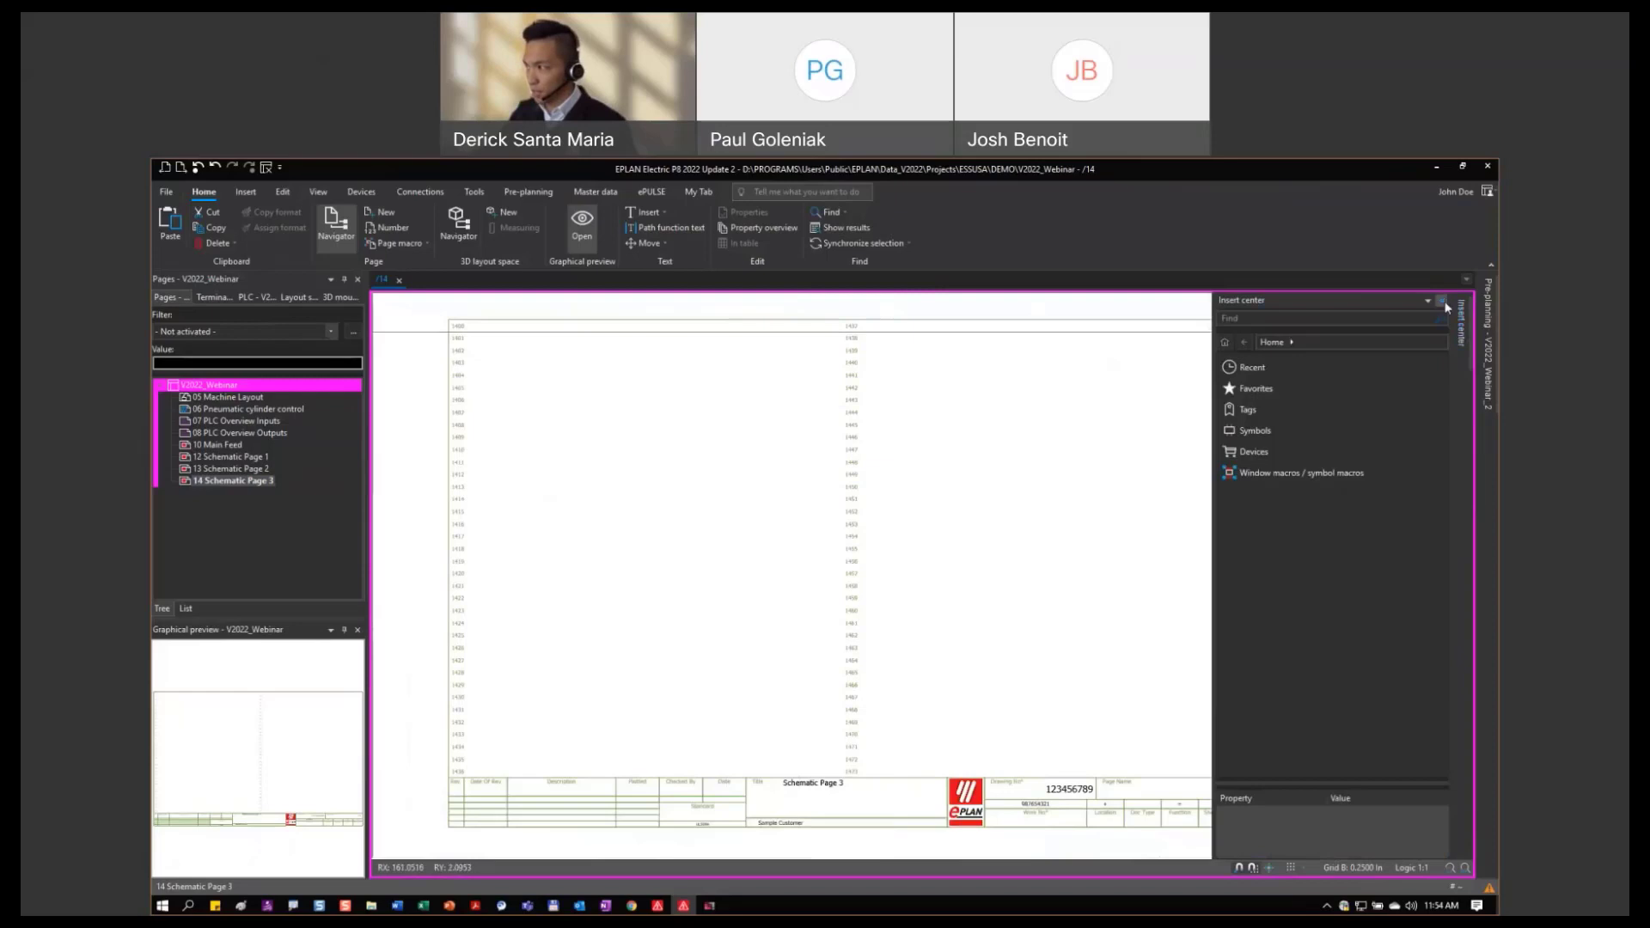
click(1442, 300)
scroll(792, 501, up, 1)
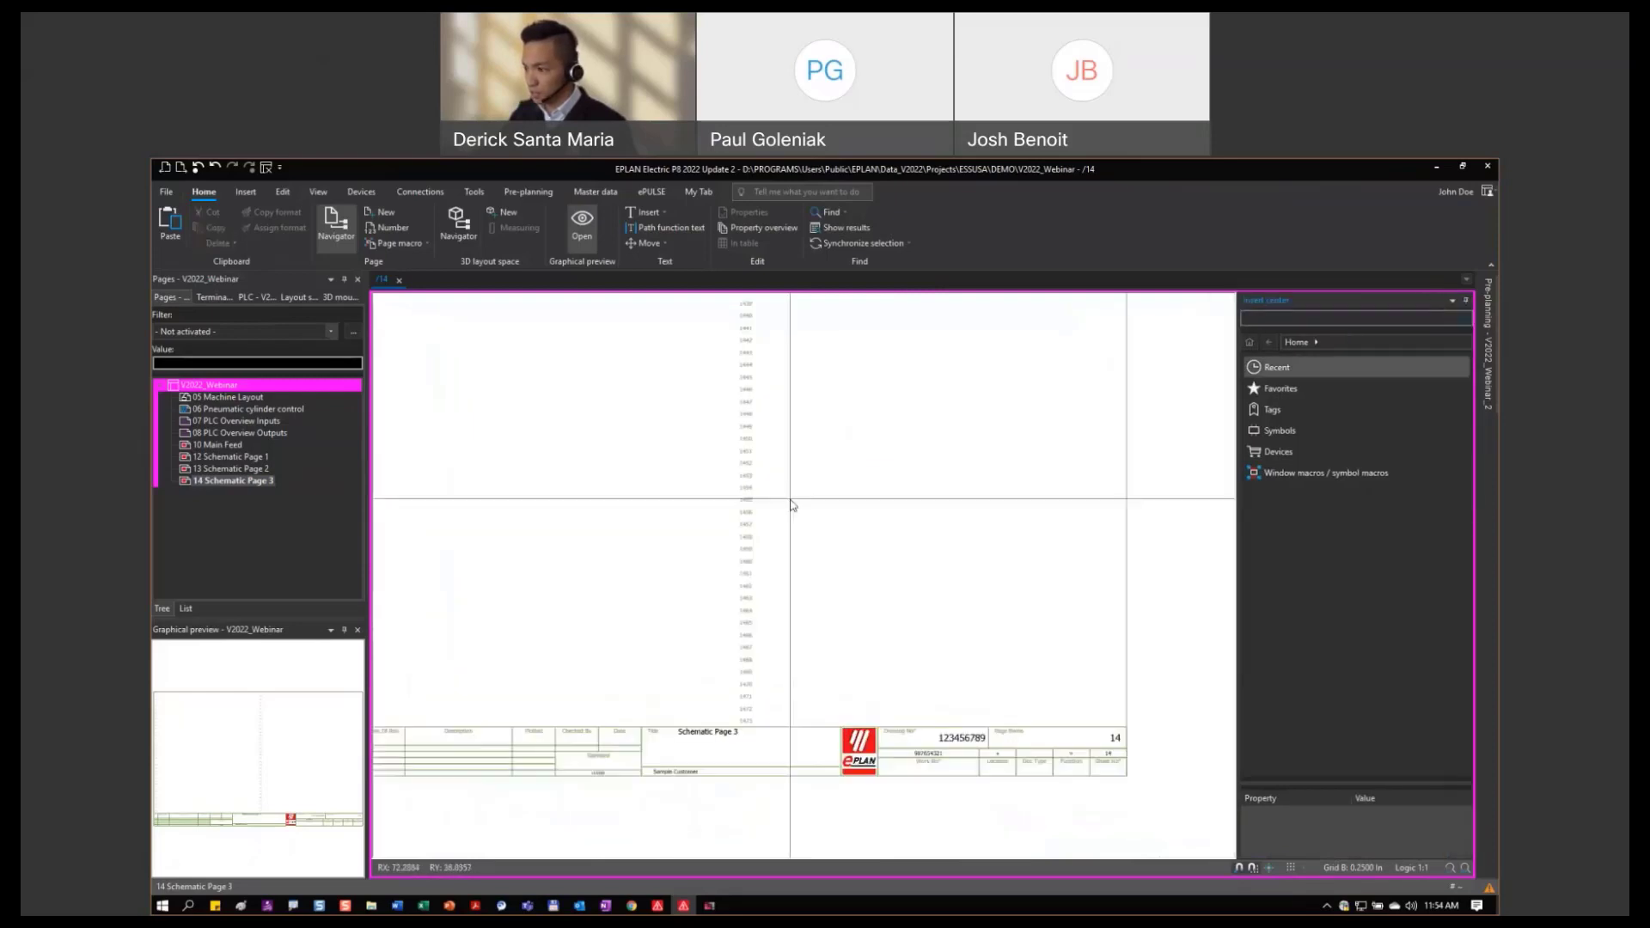
middle_drag(792, 501, 867, 557)
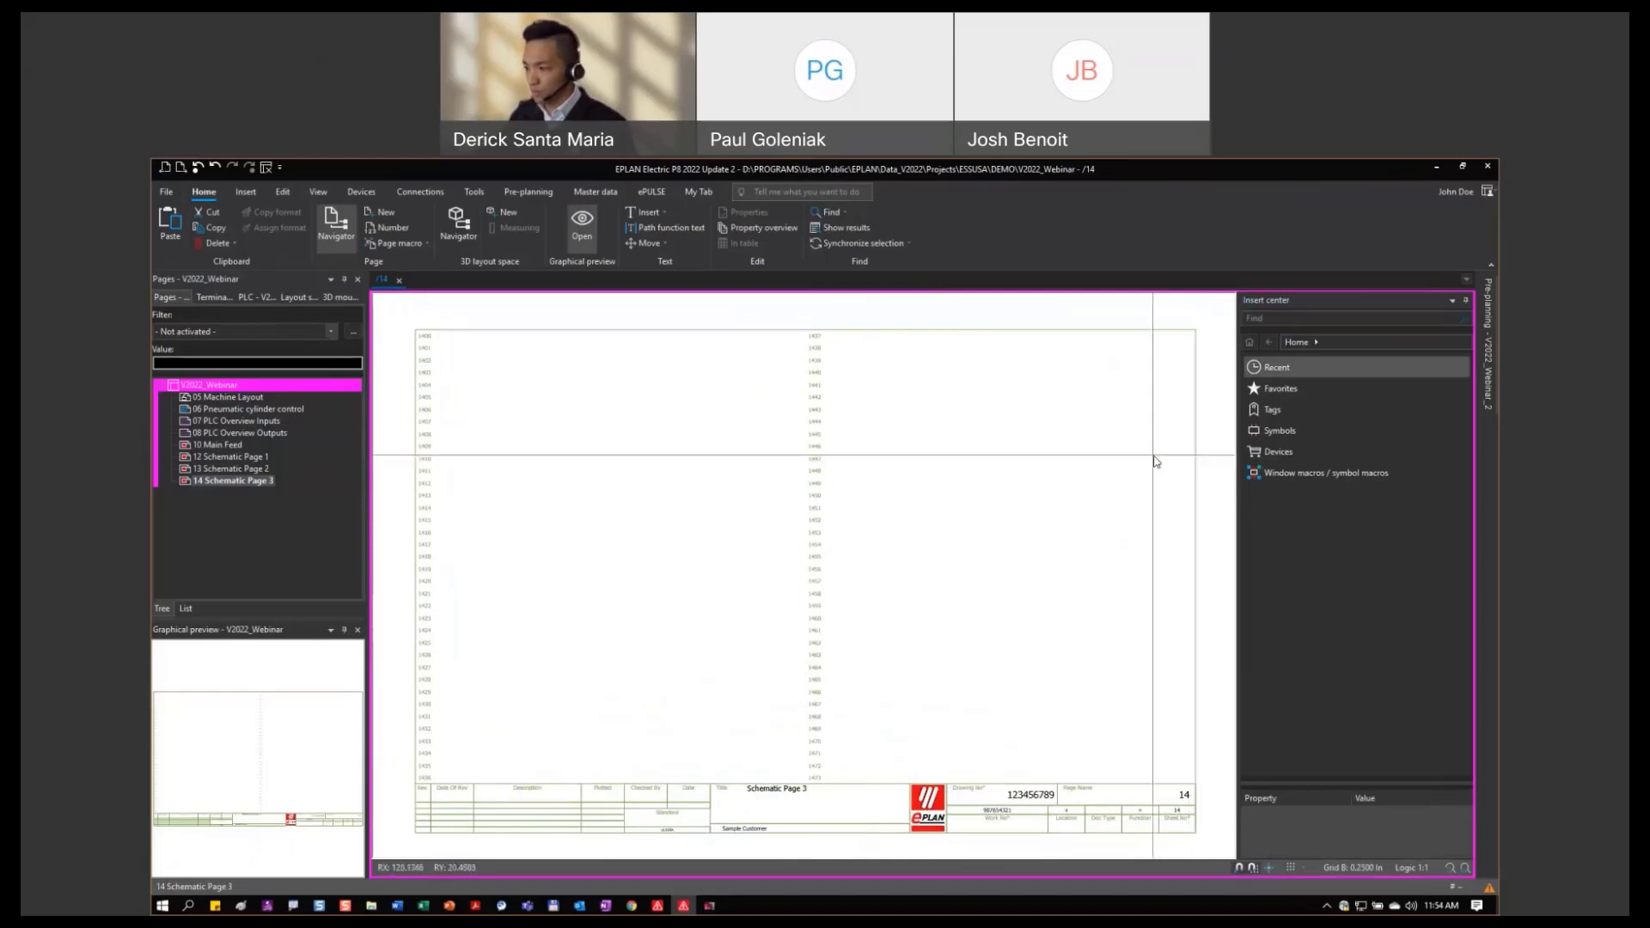
Browse the NFPA_symbol_en_US symbol library to its electrical engineering categories, checking the terminals and plugs group.
click(1299, 437)
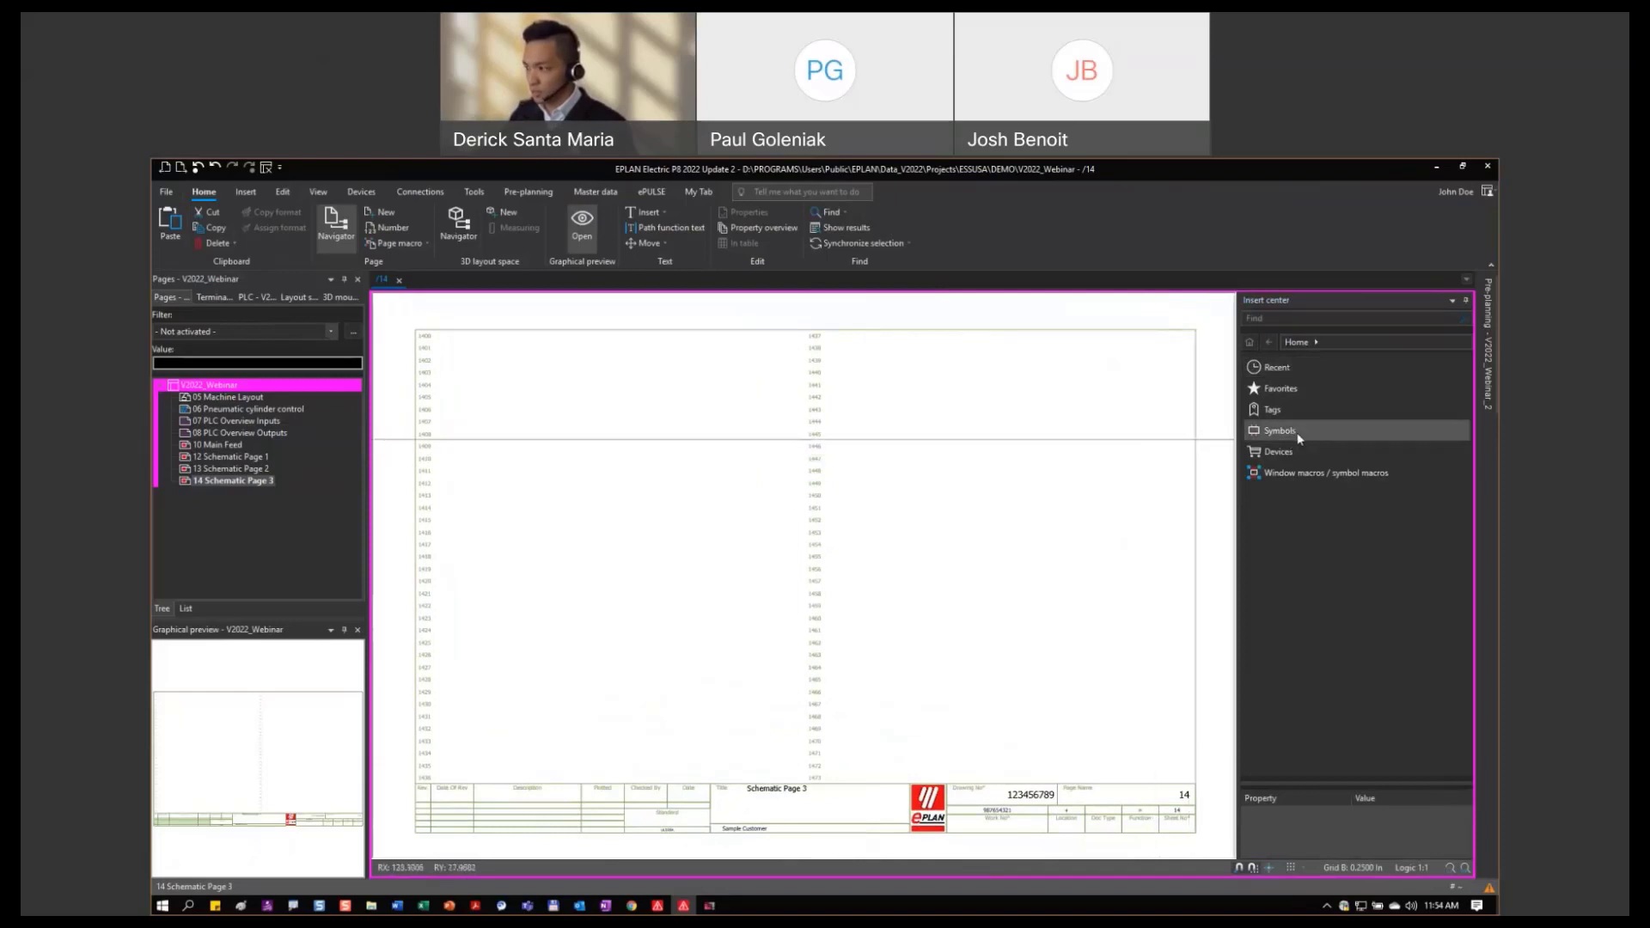
click(1281, 434)
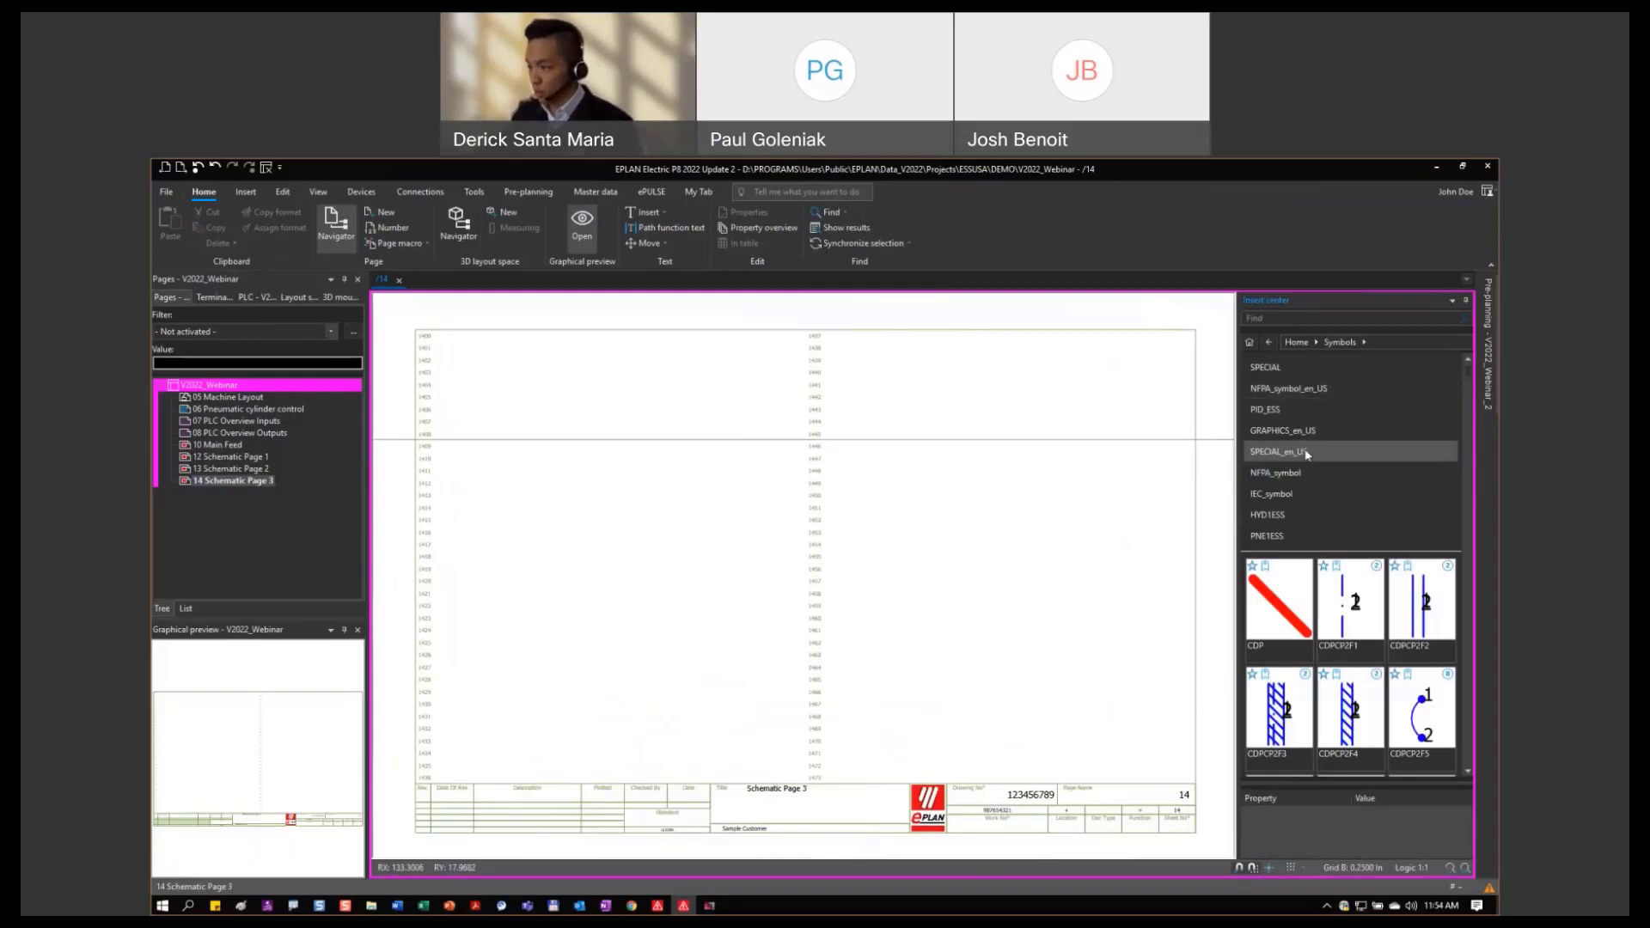
click(1301, 391)
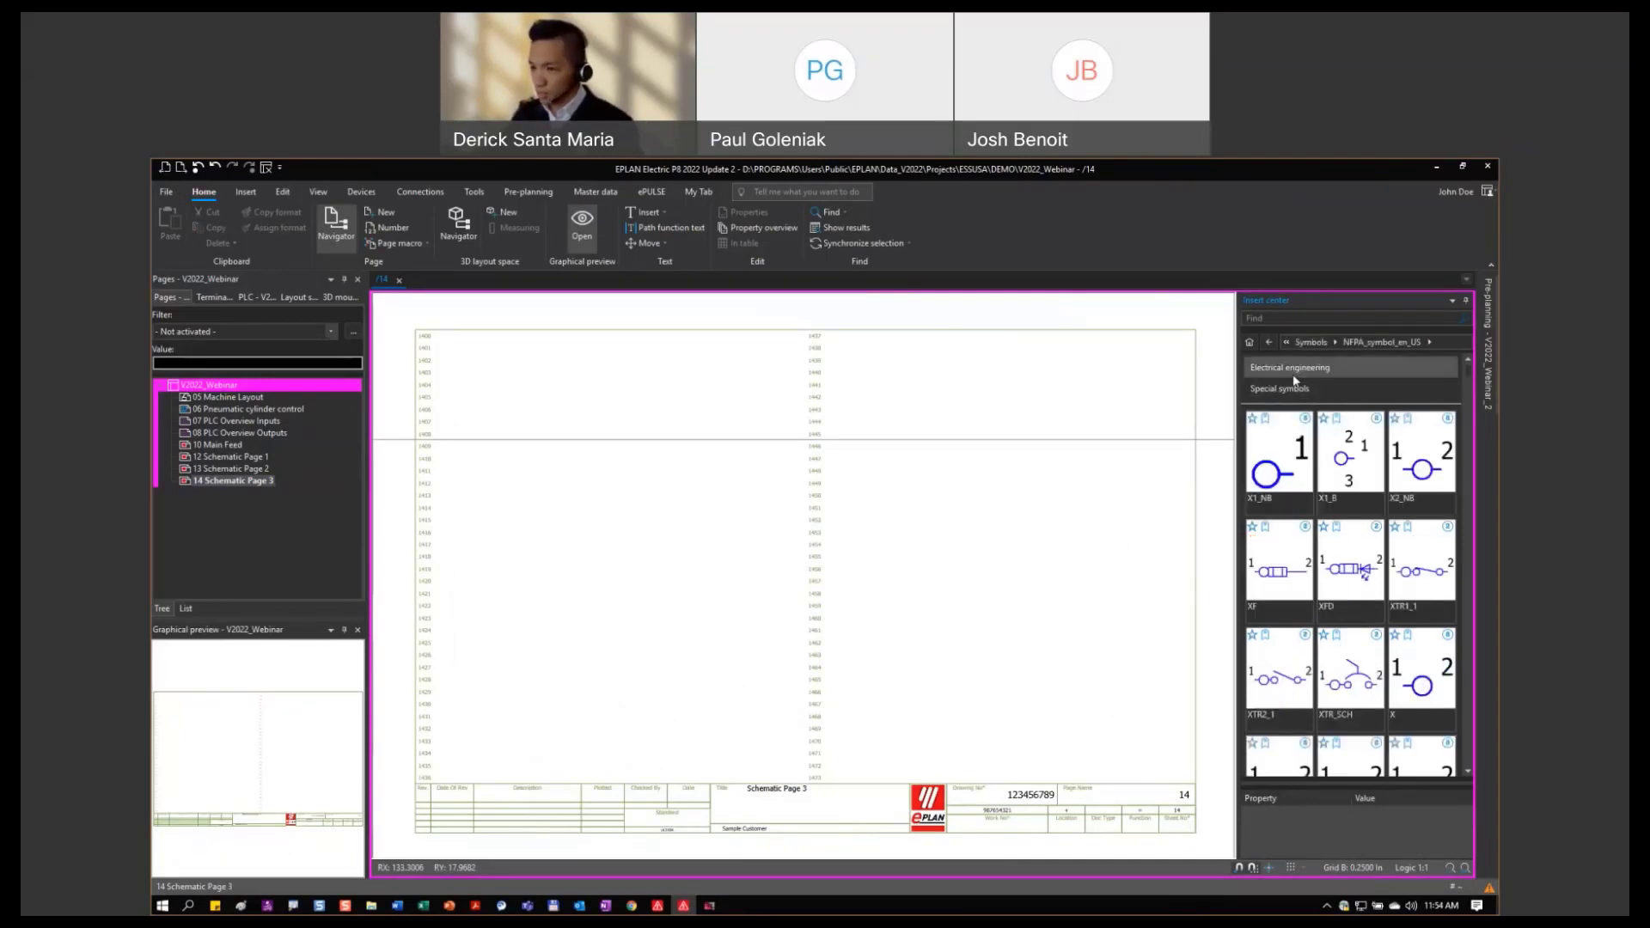
click(1293, 377)
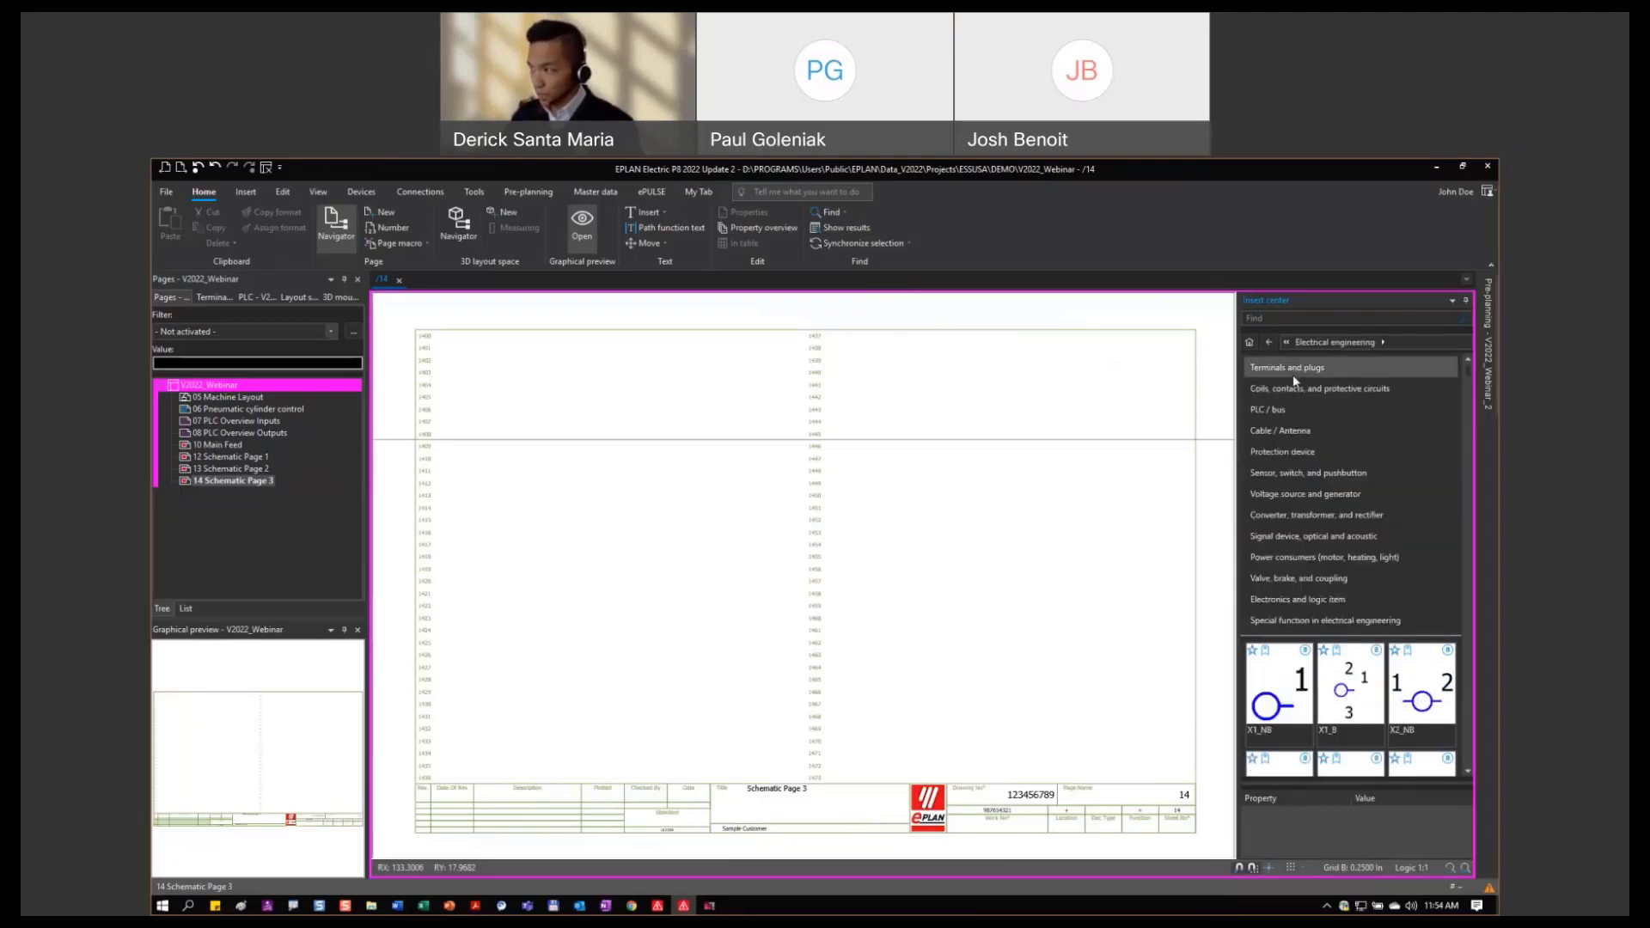
click(1293, 371)
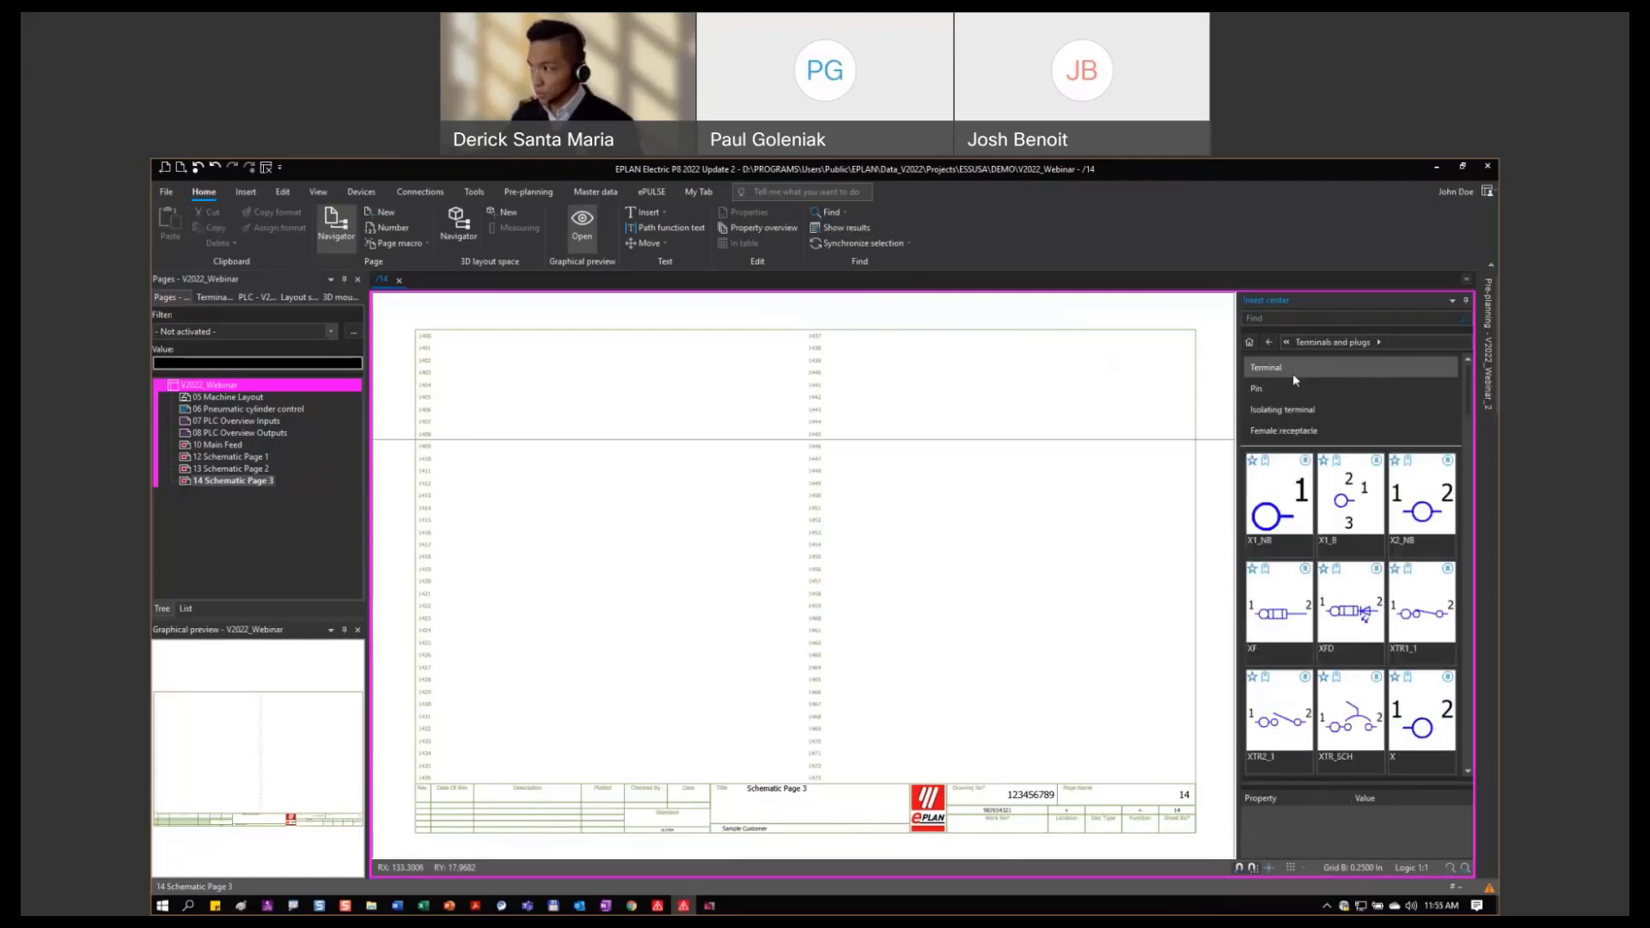
click(1268, 343)
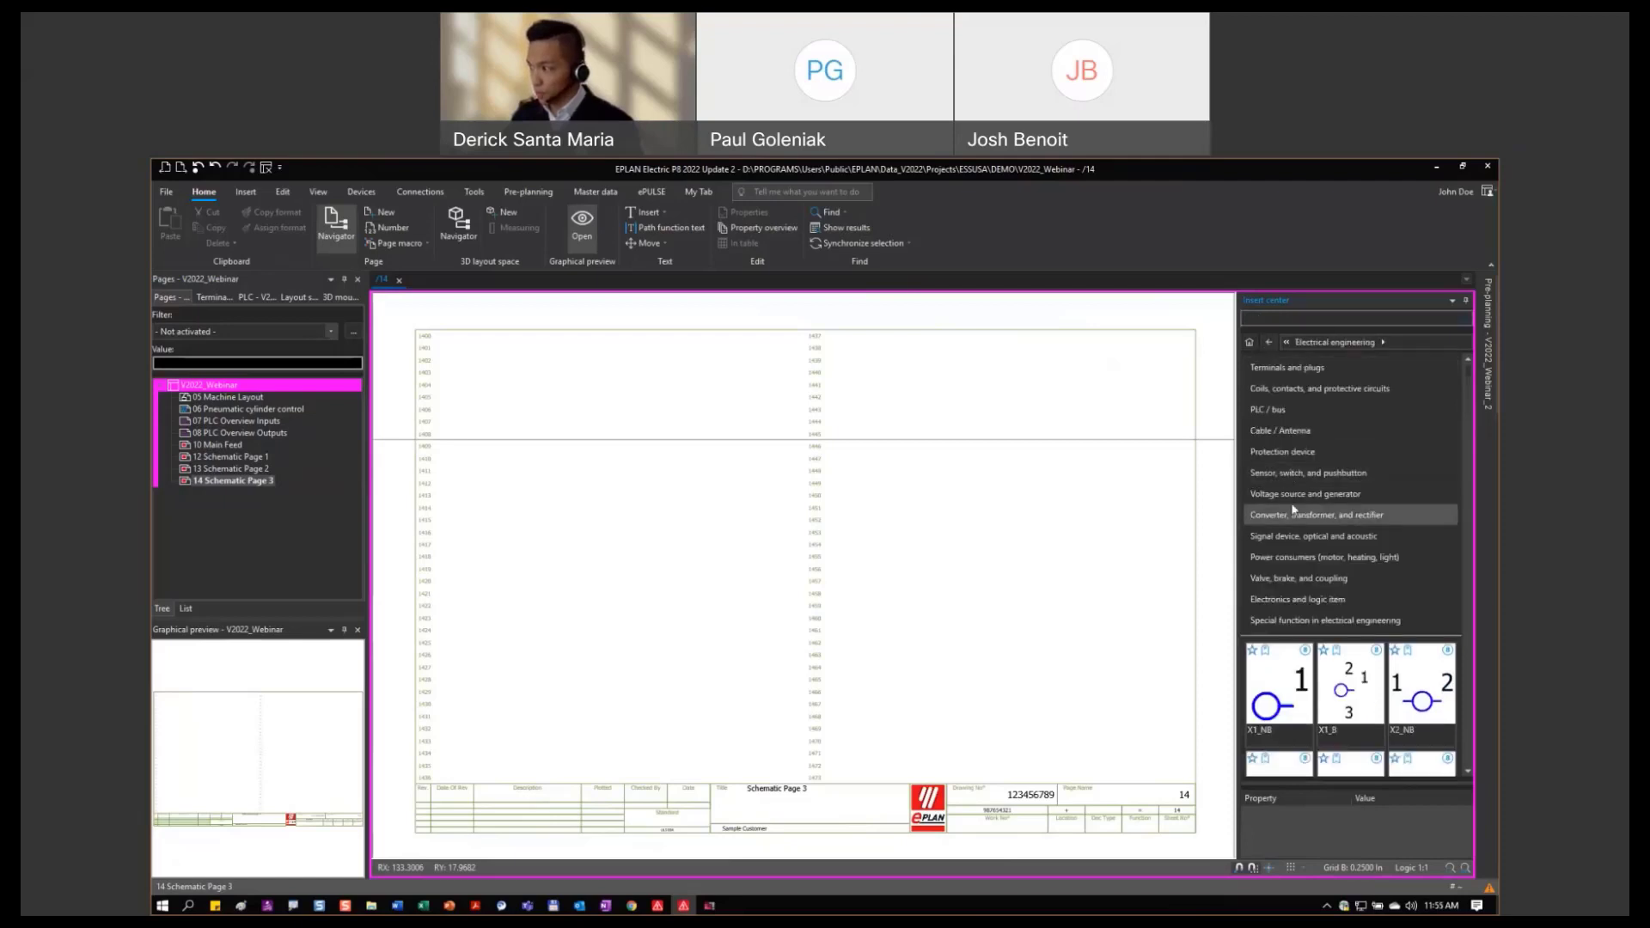
Browse the power consumer symbols down to the motors, checking the ones with PE and 3 connection points.
click(1296, 558)
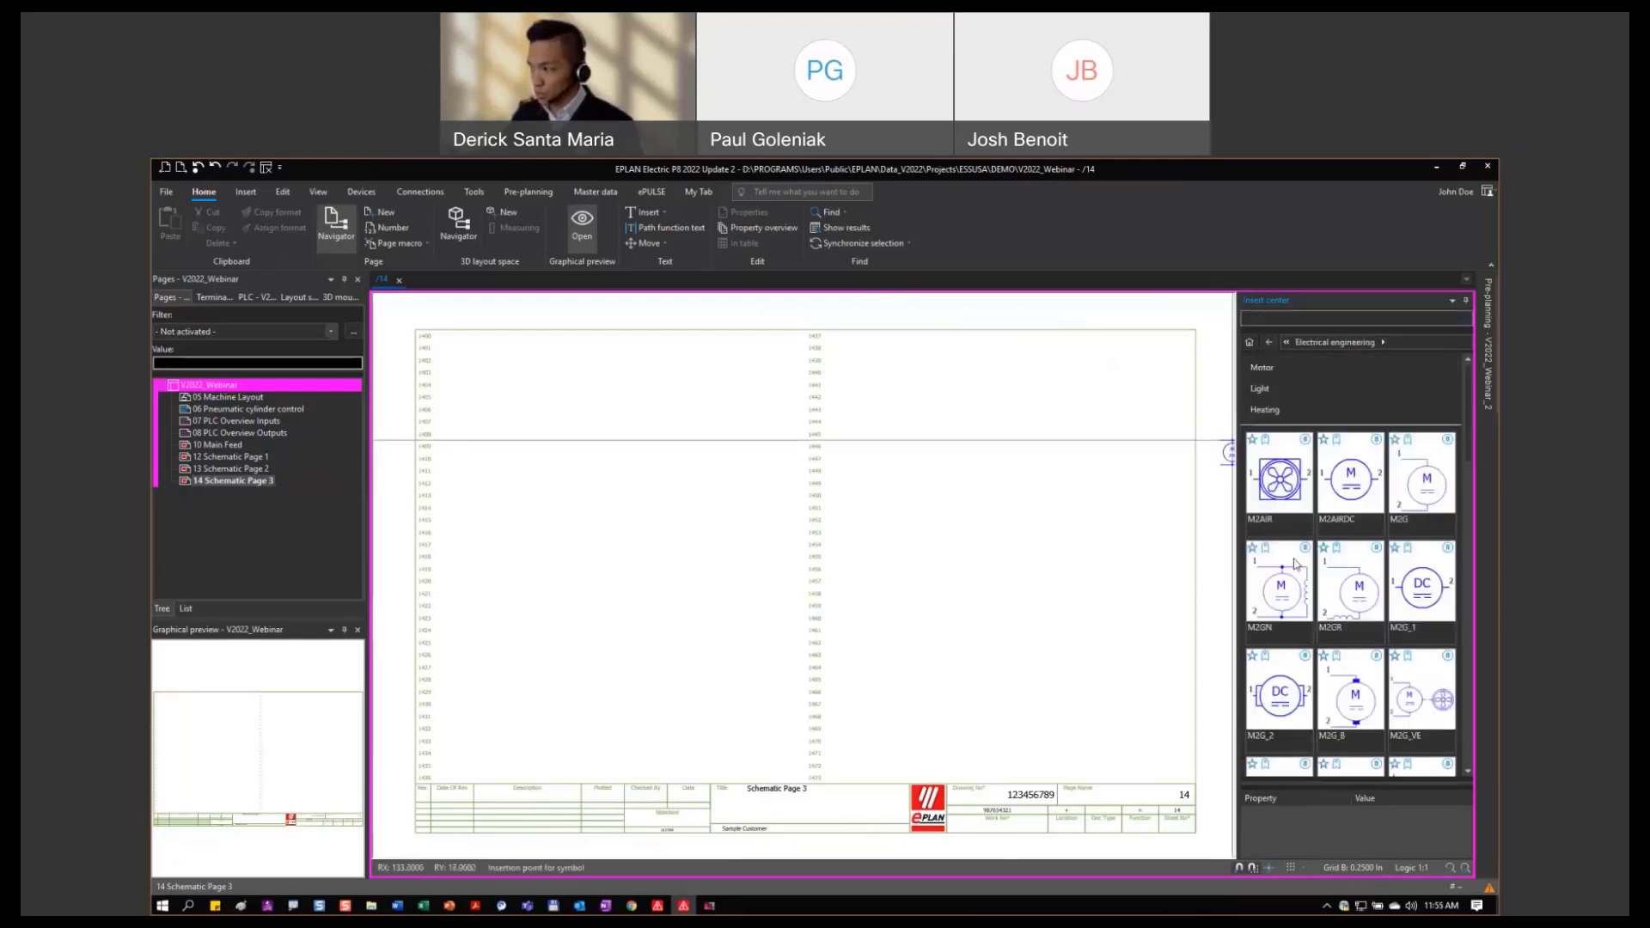
click(1280, 379)
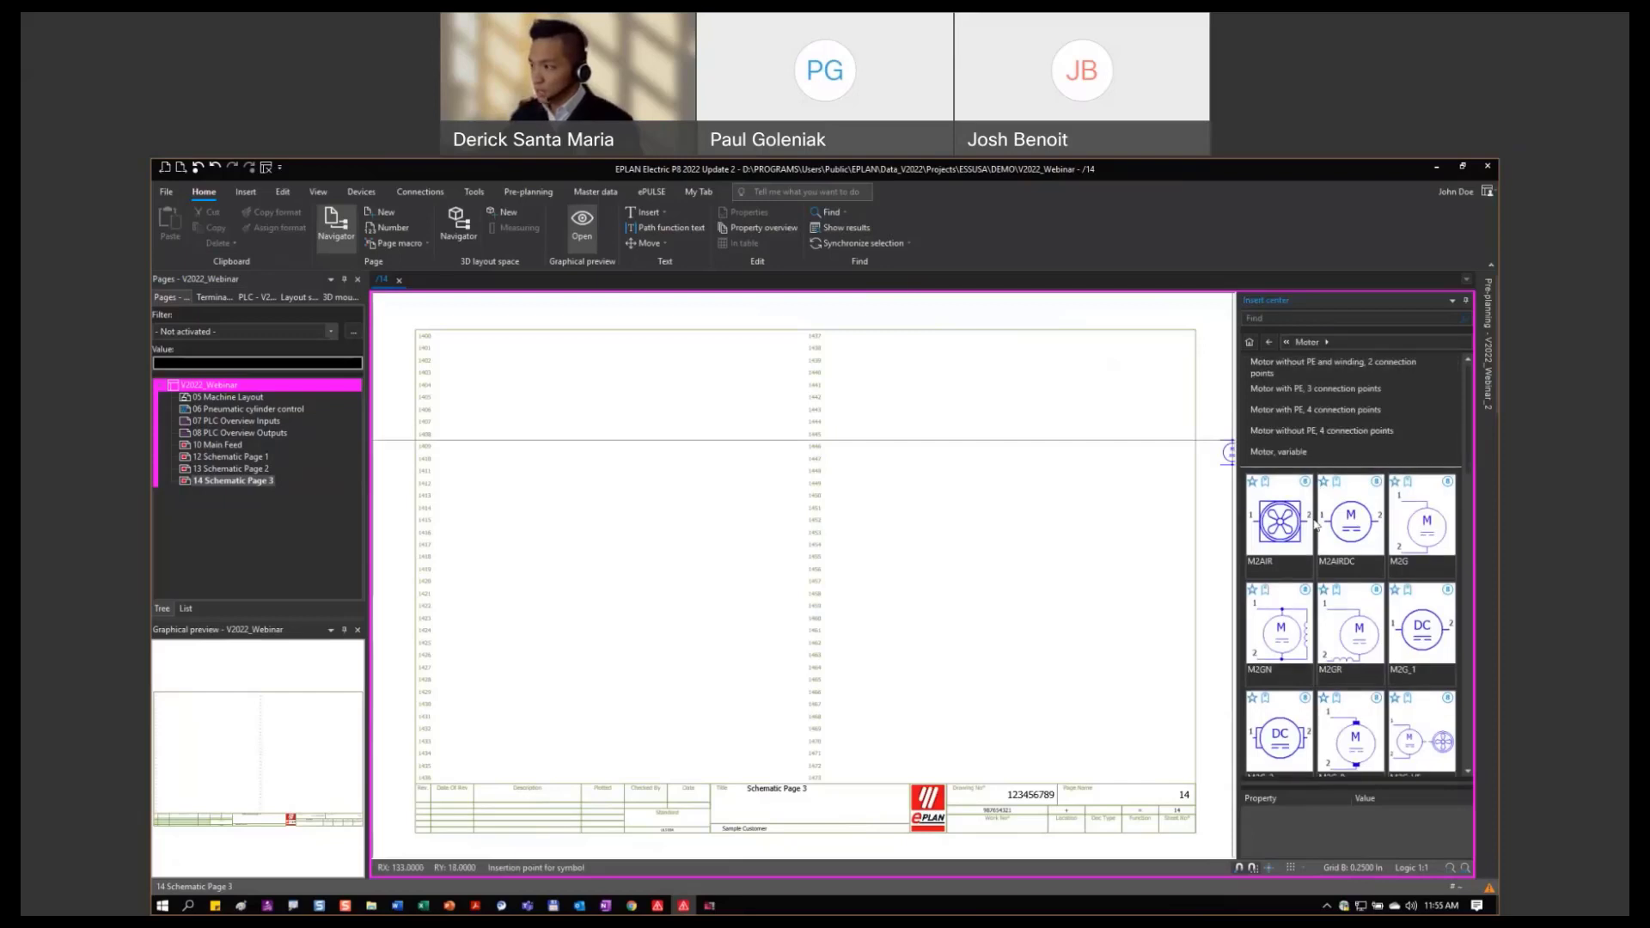
click(1329, 391)
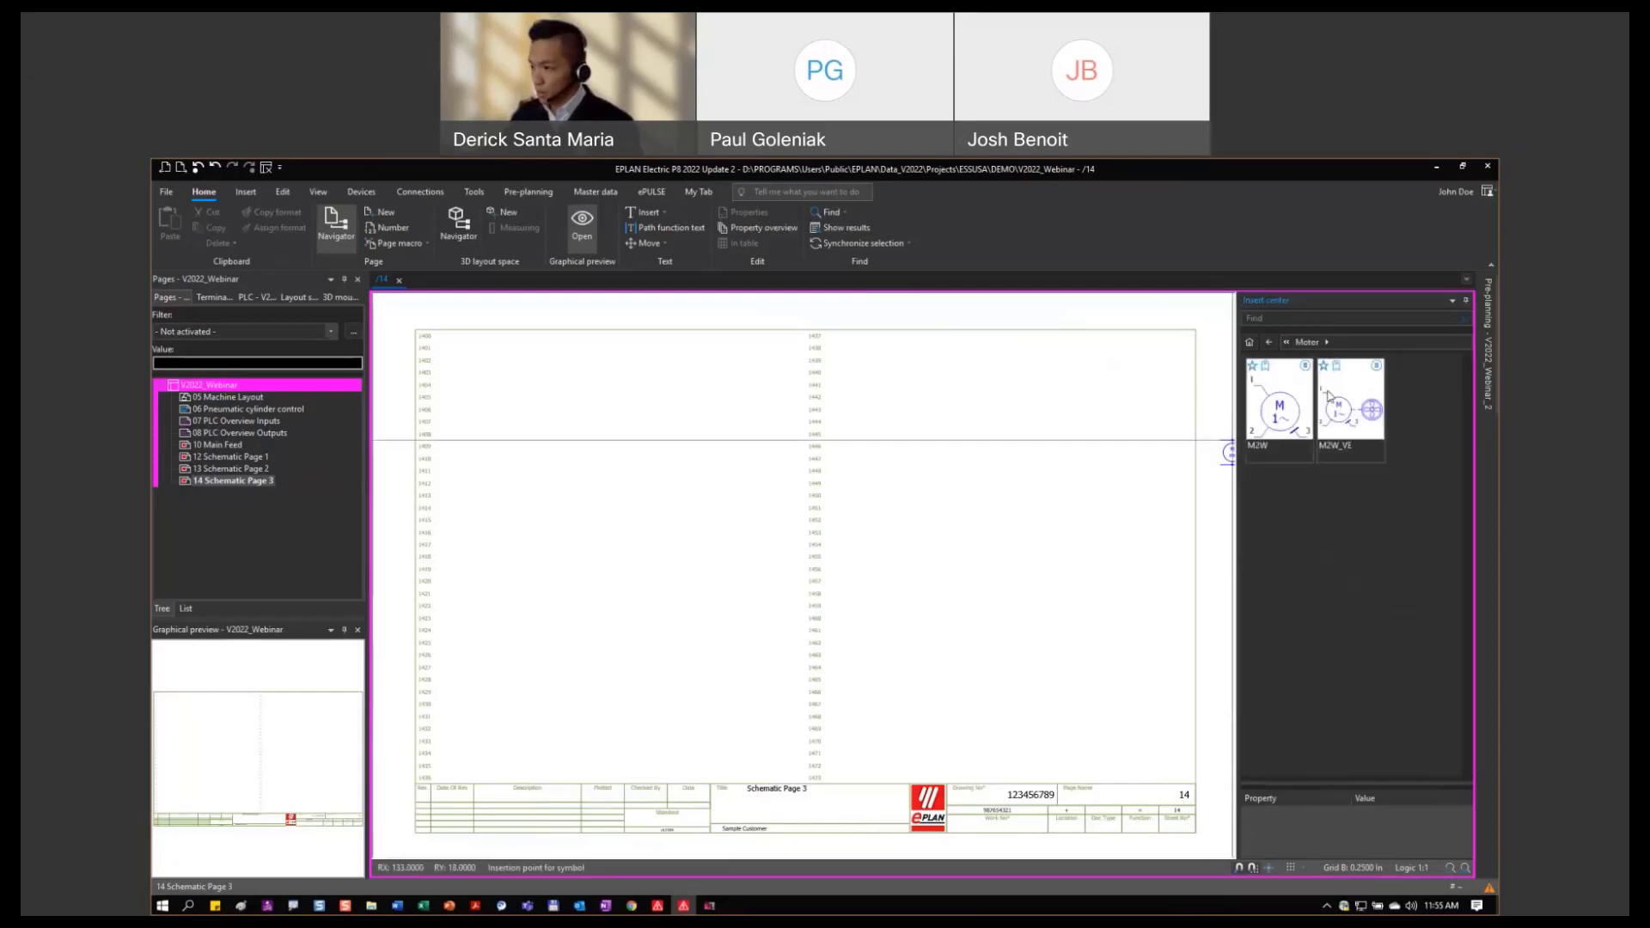
click(1268, 342)
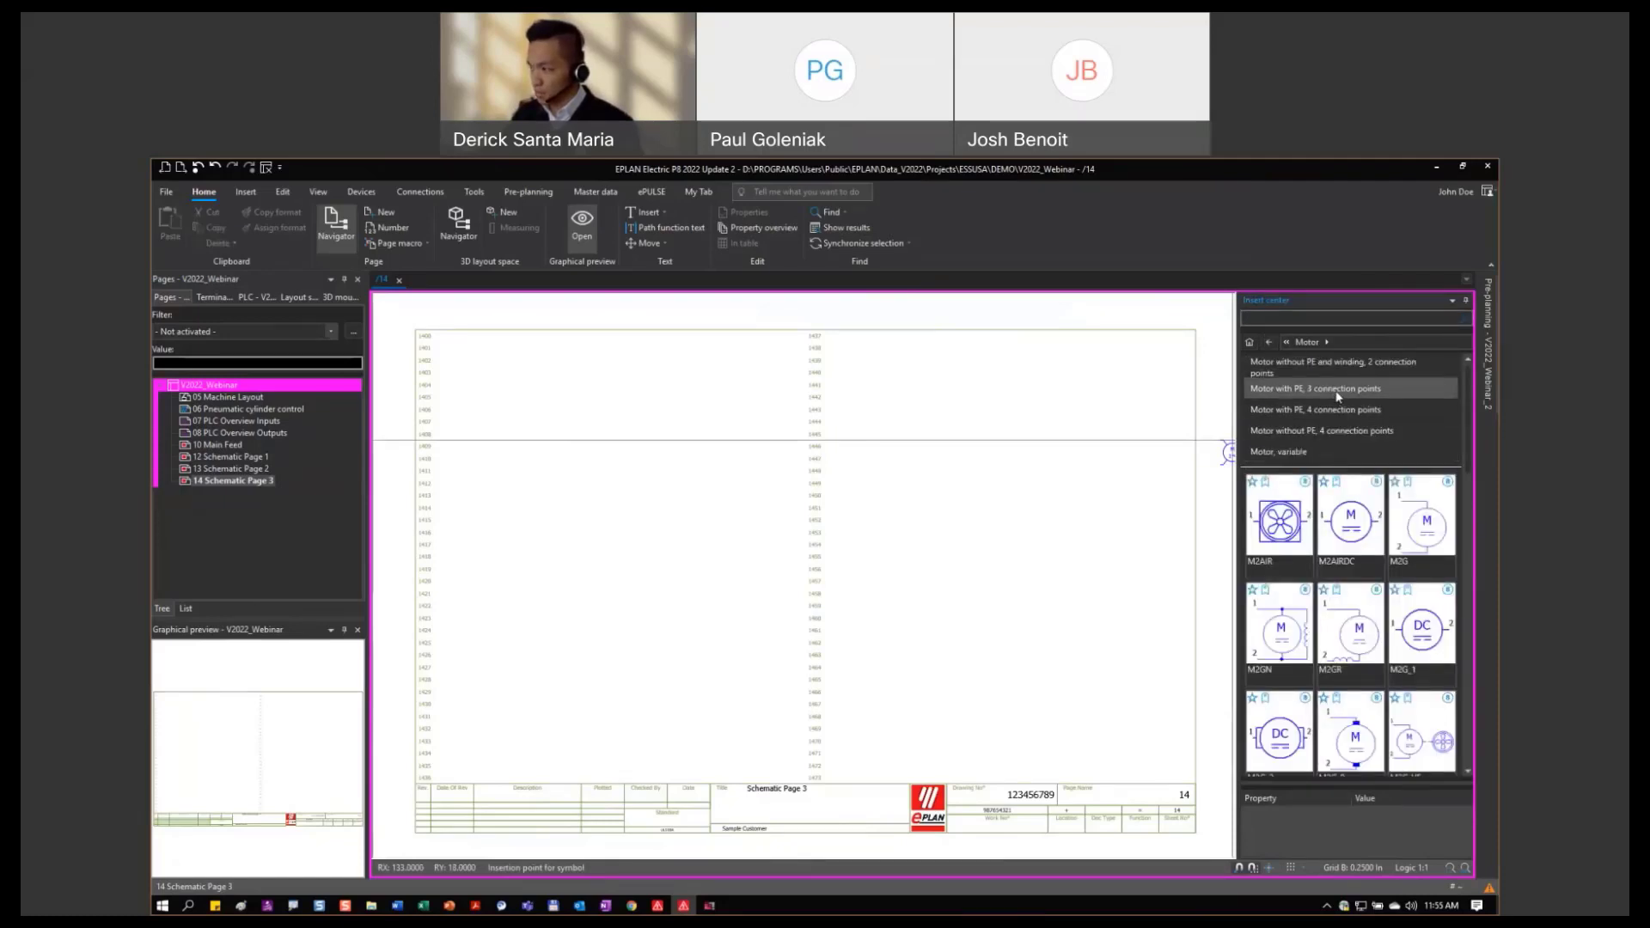
Insert the M3_1 three-phase motor from Motor with PE, 4 connection points at row 1405, accepting its default properties.
click(1354, 407)
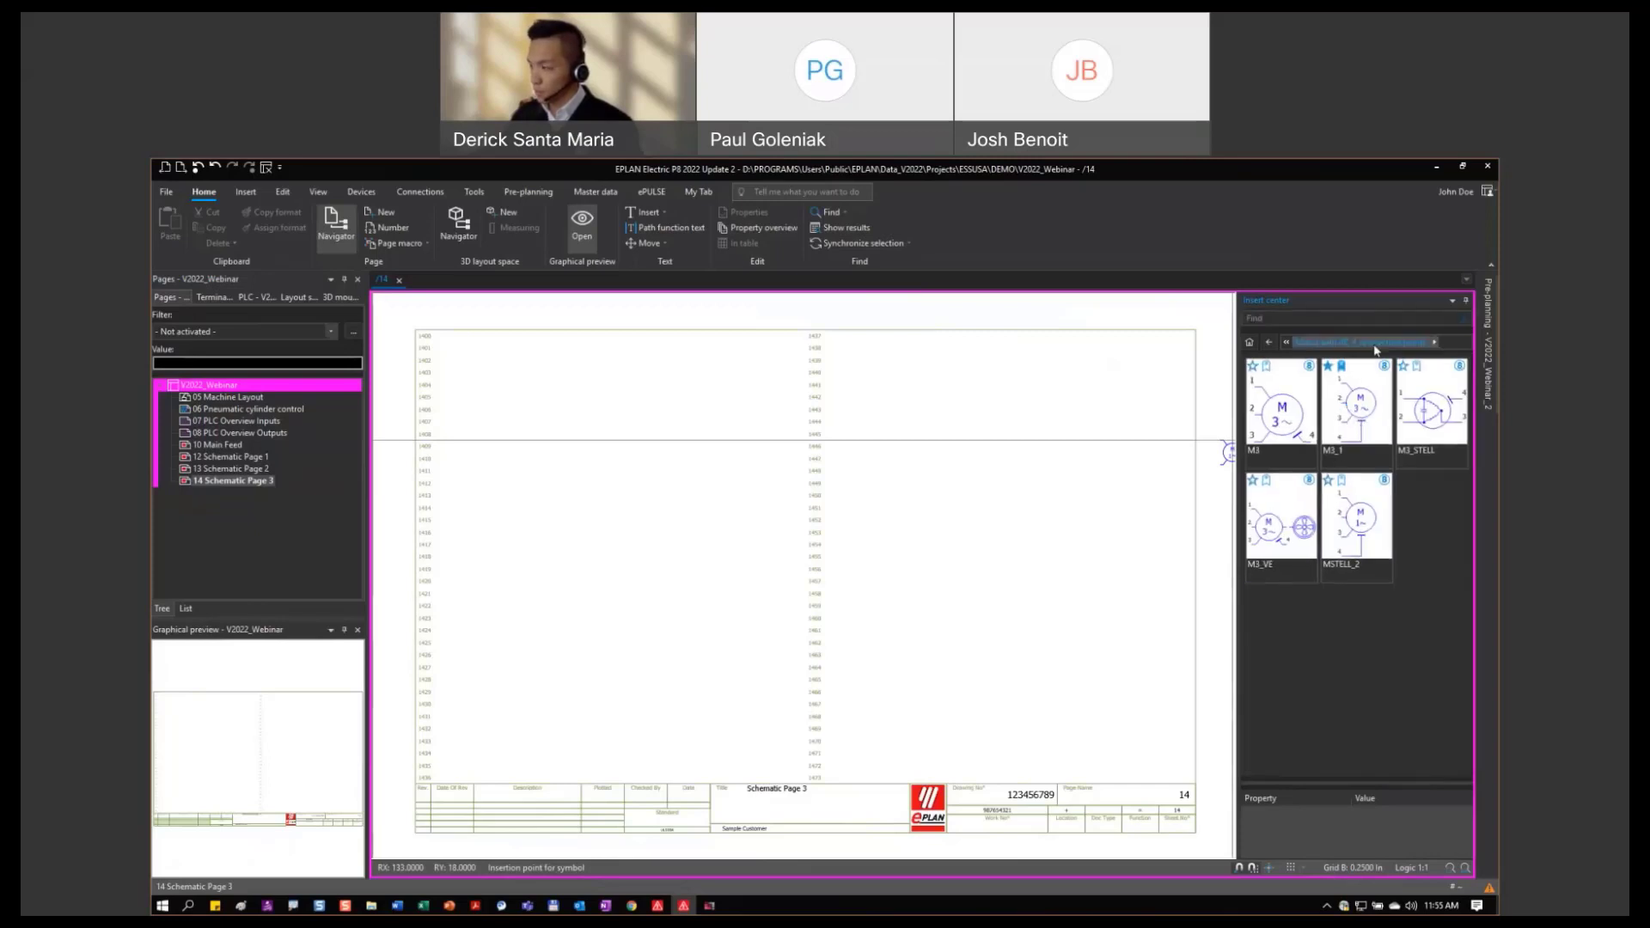
click(1358, 420)
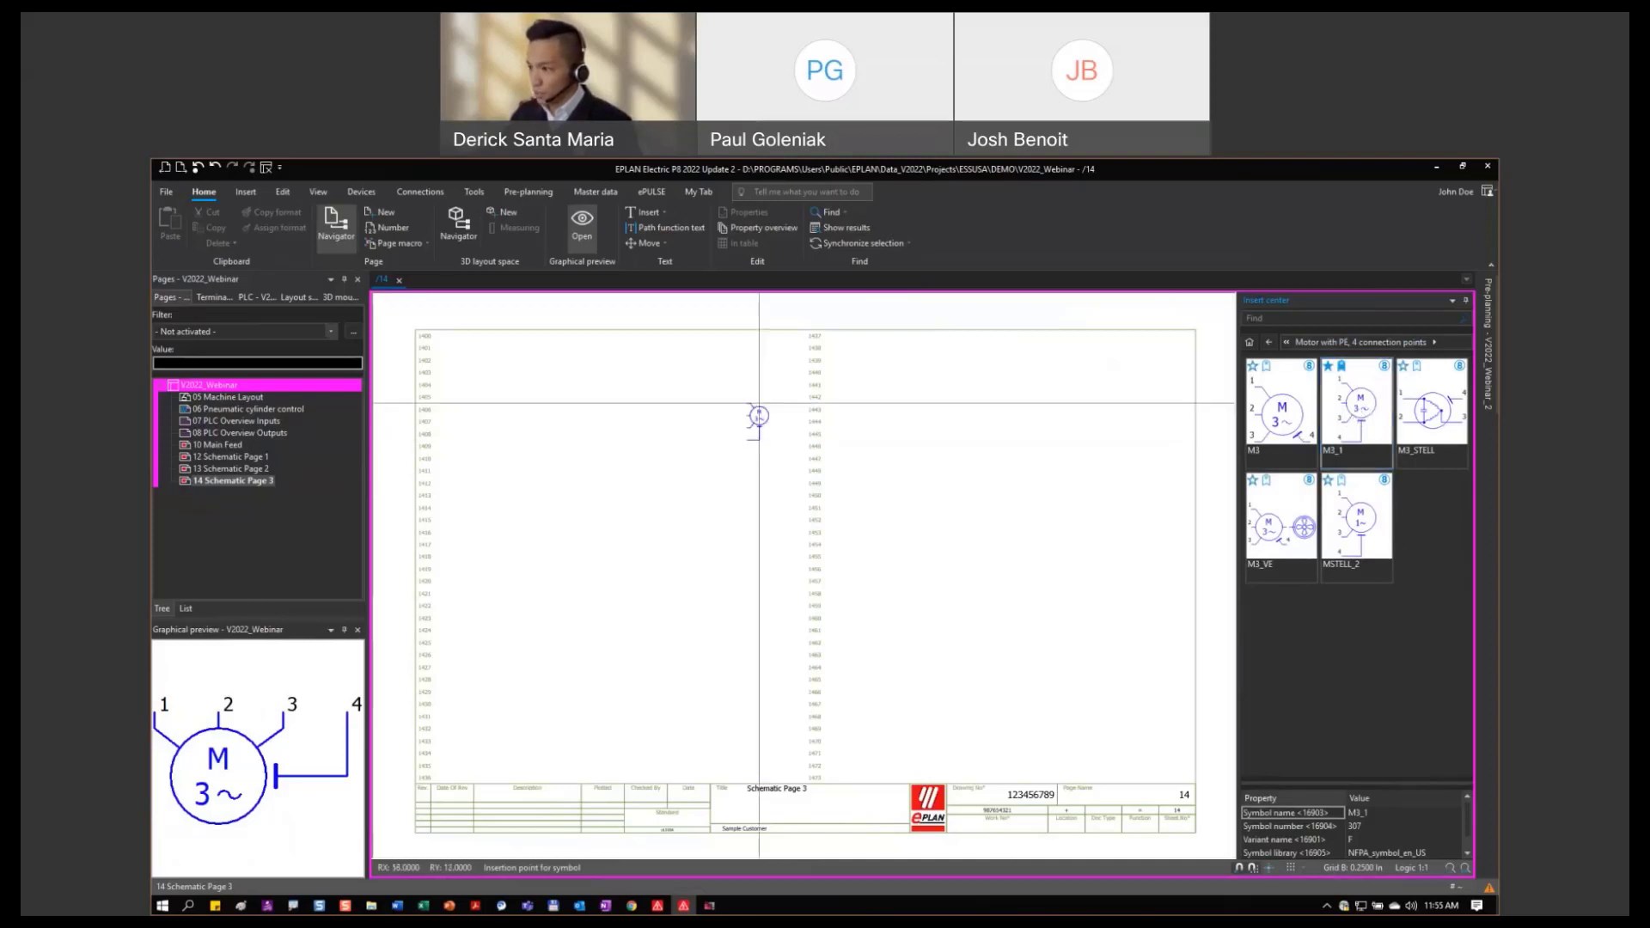
scroll(788, 411, up, 3)
middle_drag(817, 368, 950, 397)
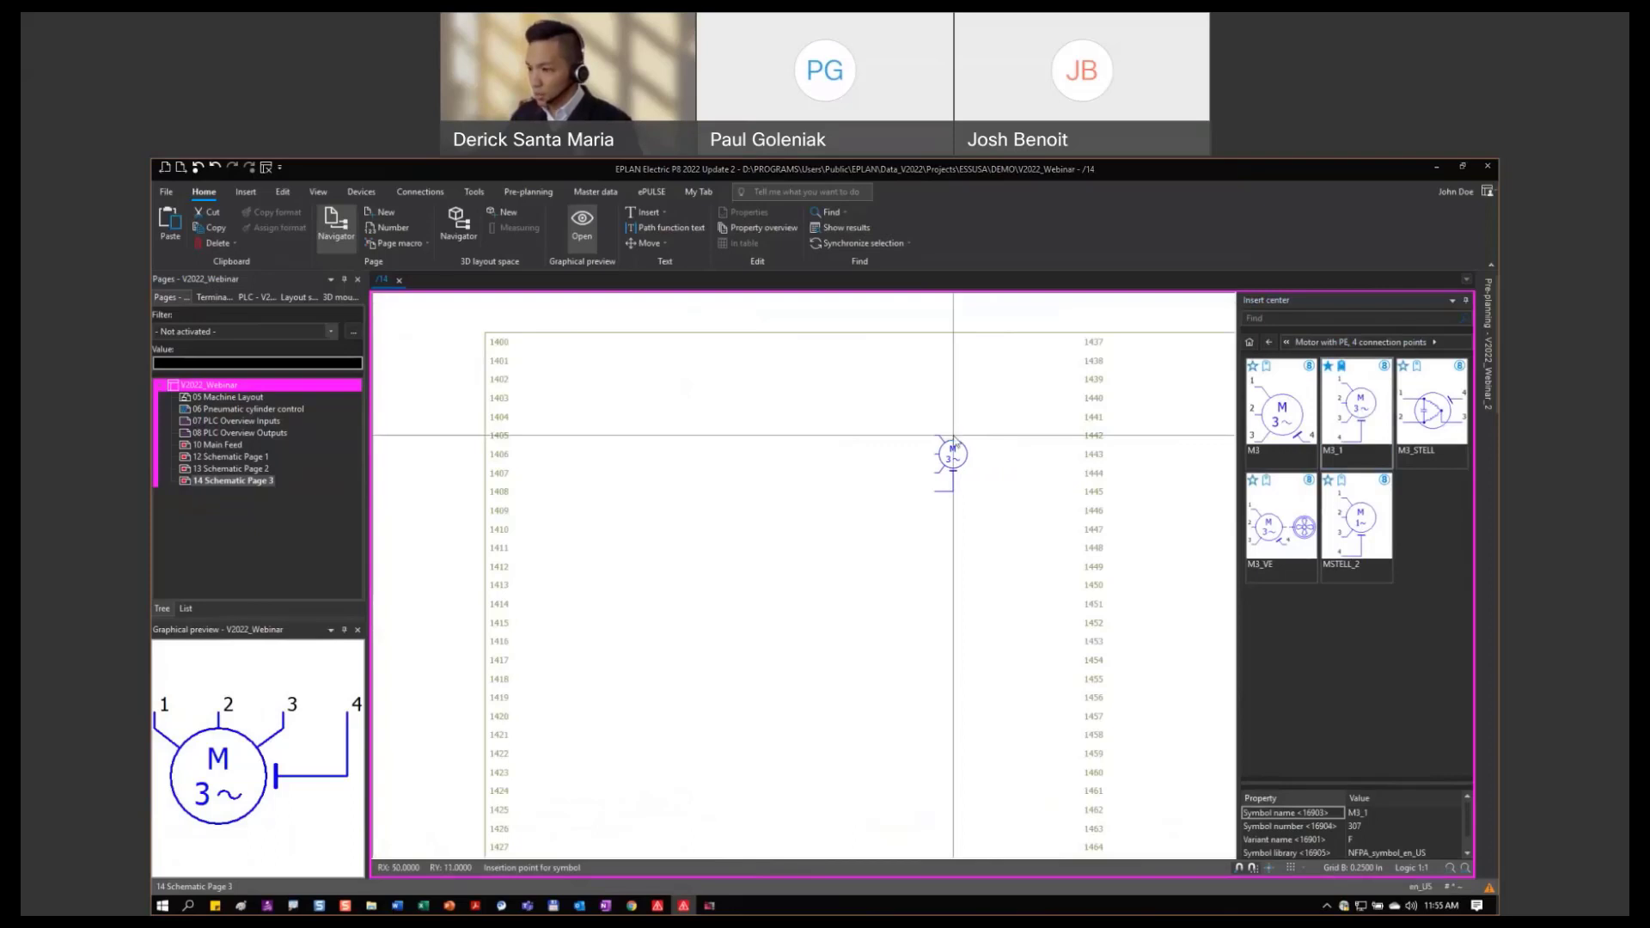
click(953, 435)
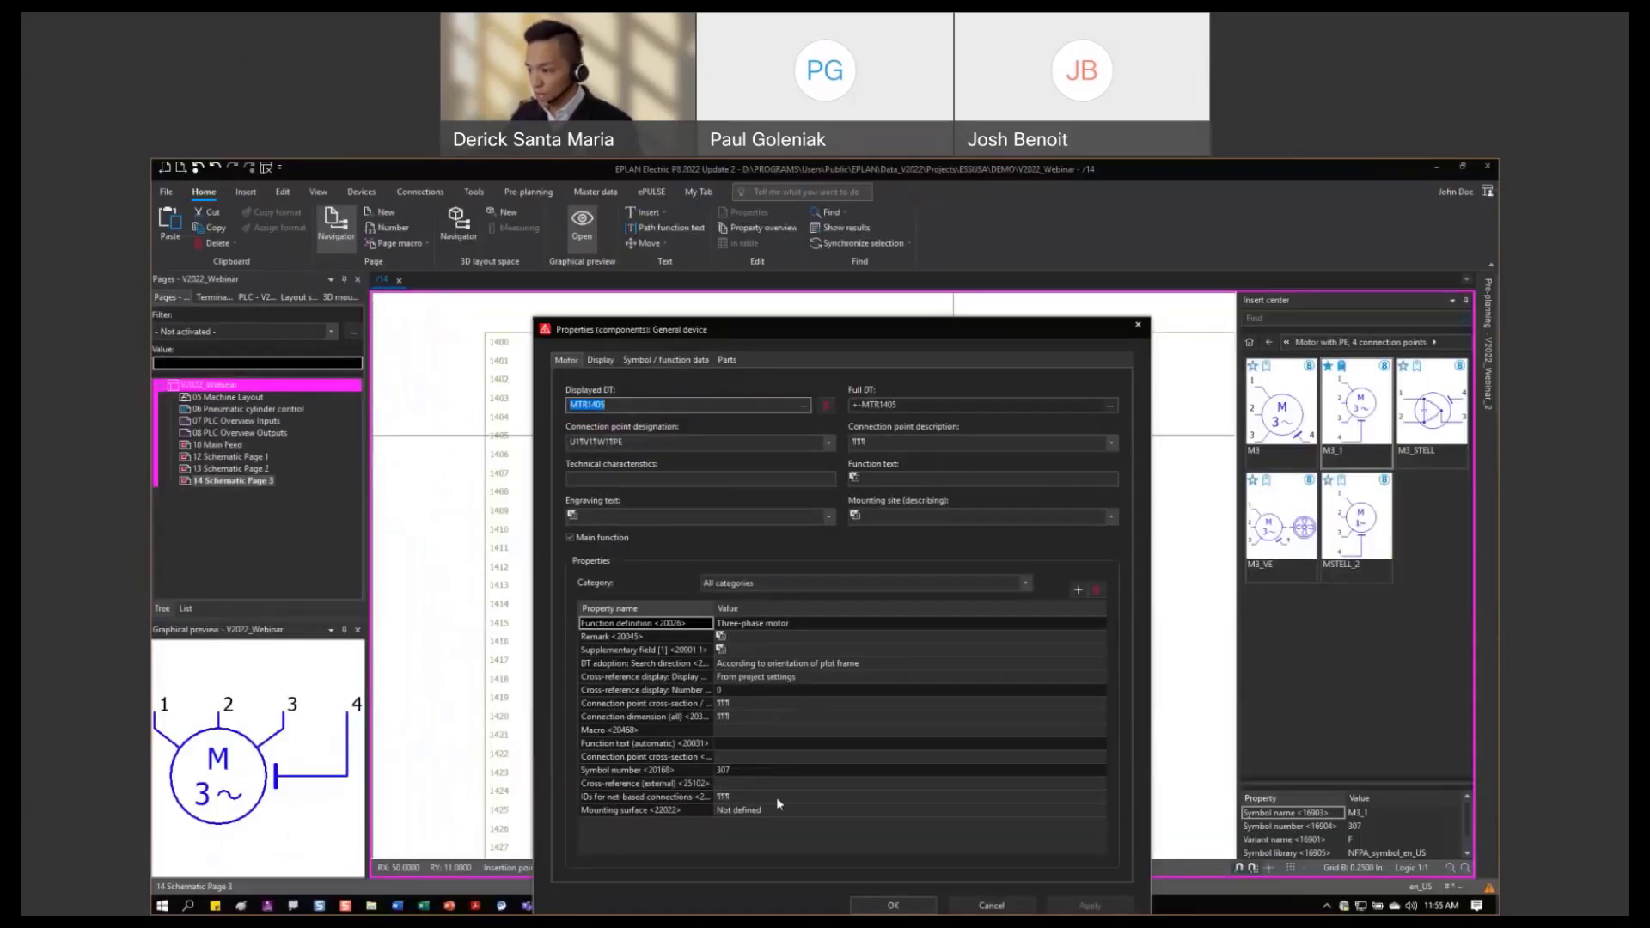
click(893, 906)
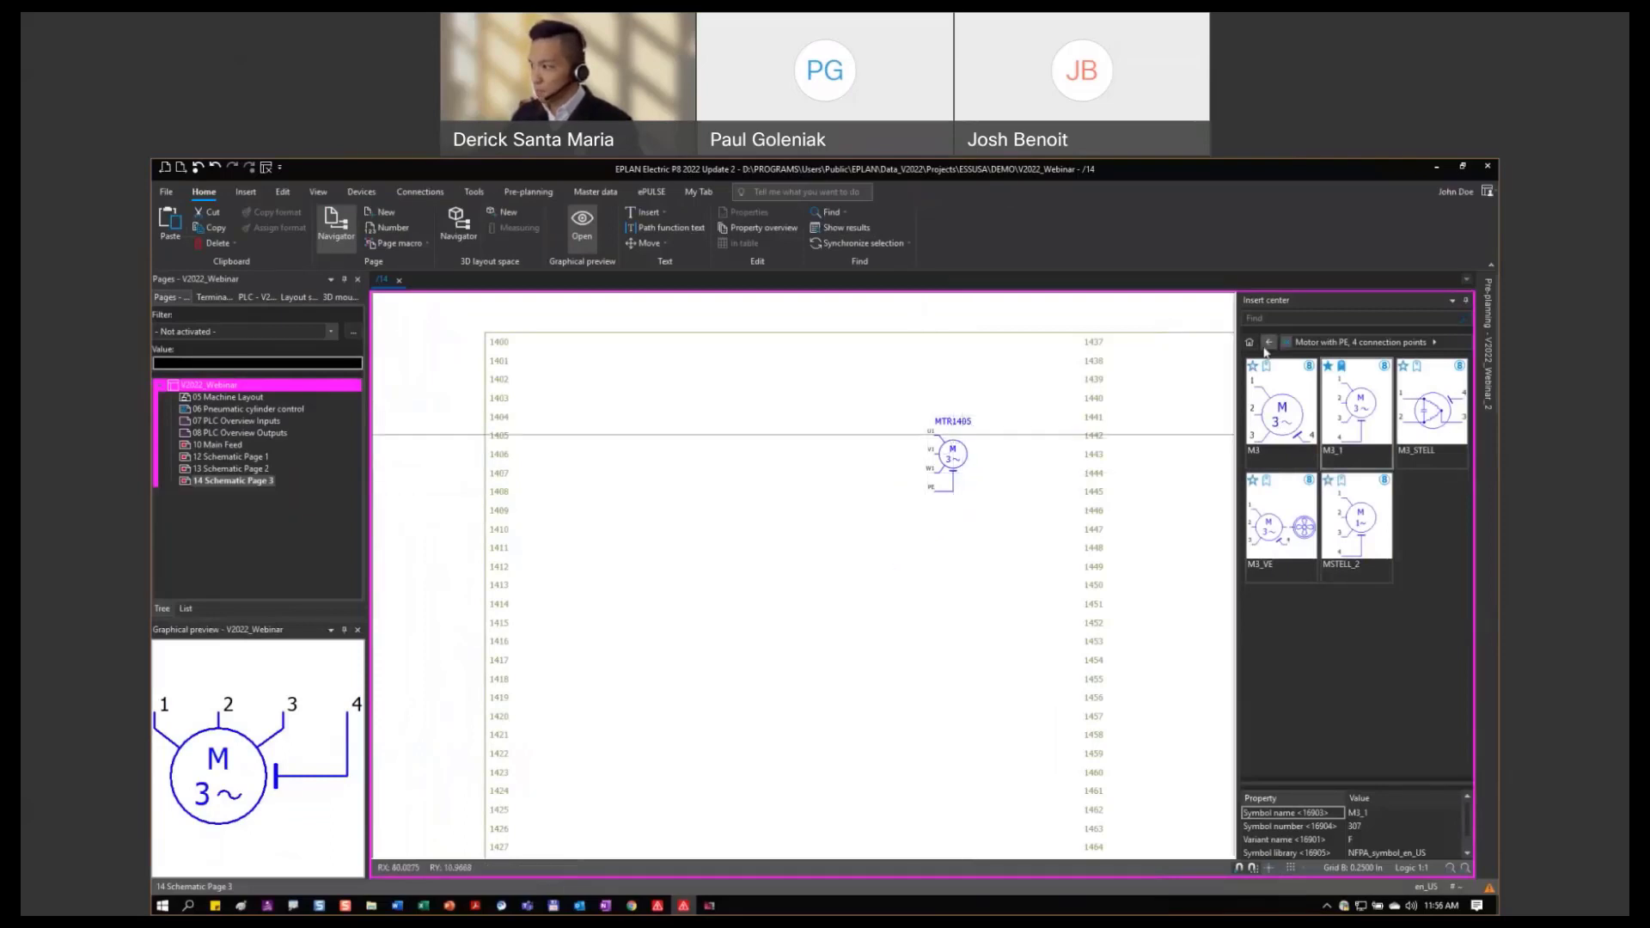
scroll(550, 404, up, 3)
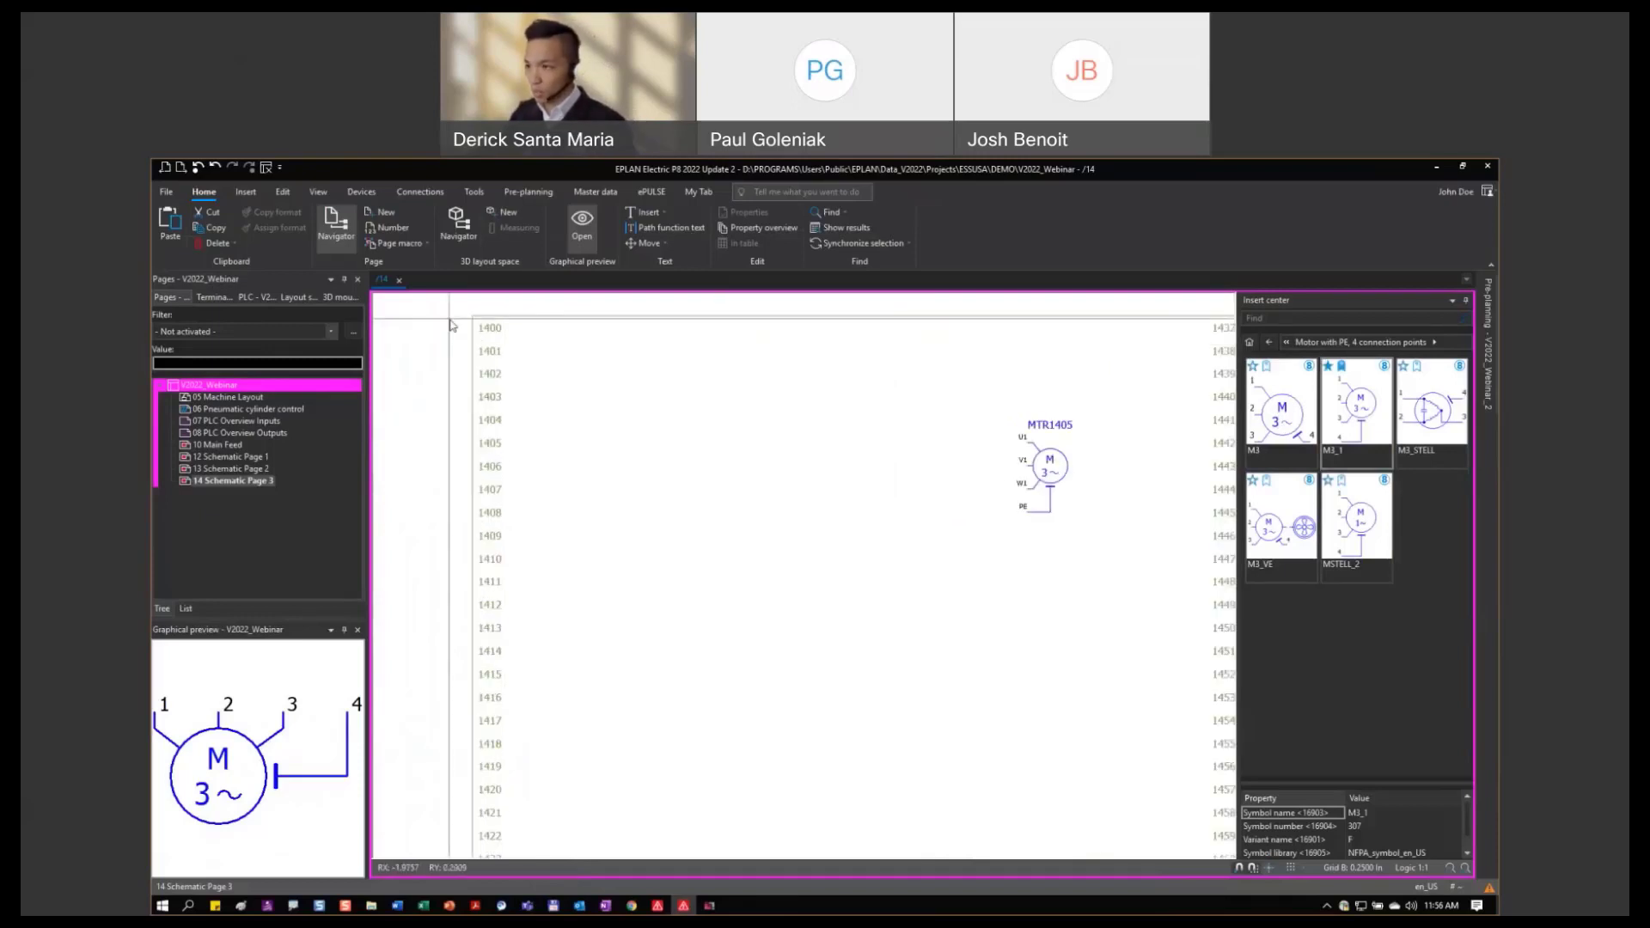
Show the Data Portal and browse its manufacturer list by initial letter, closing the list without a selection.
click(650, 191)
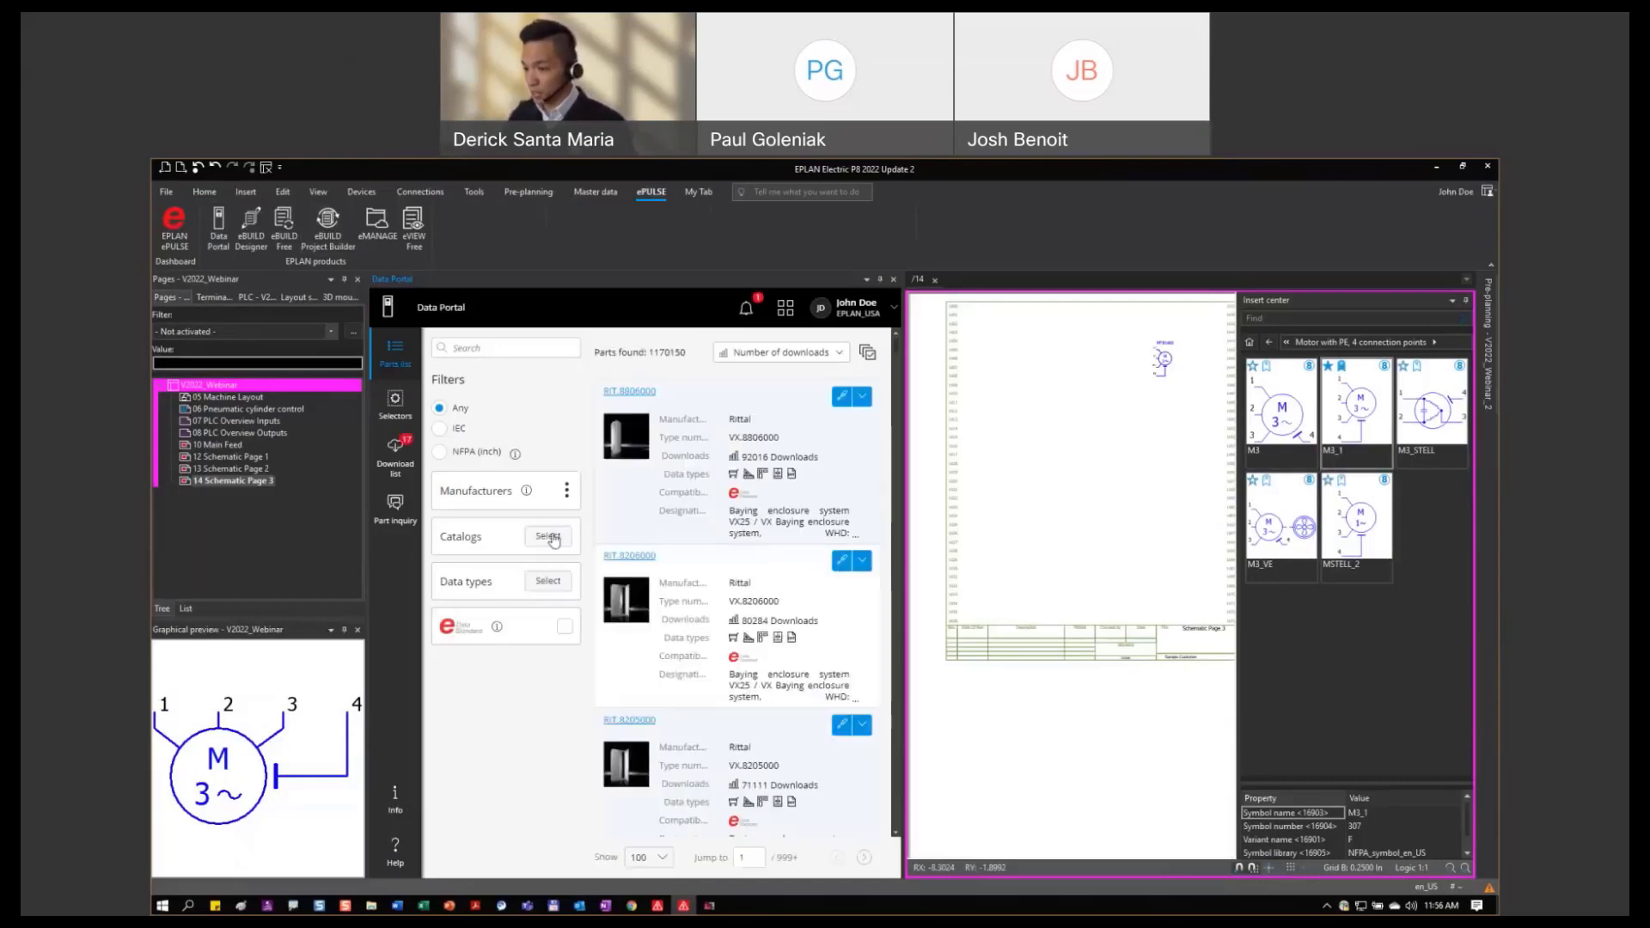
click(566, 490)
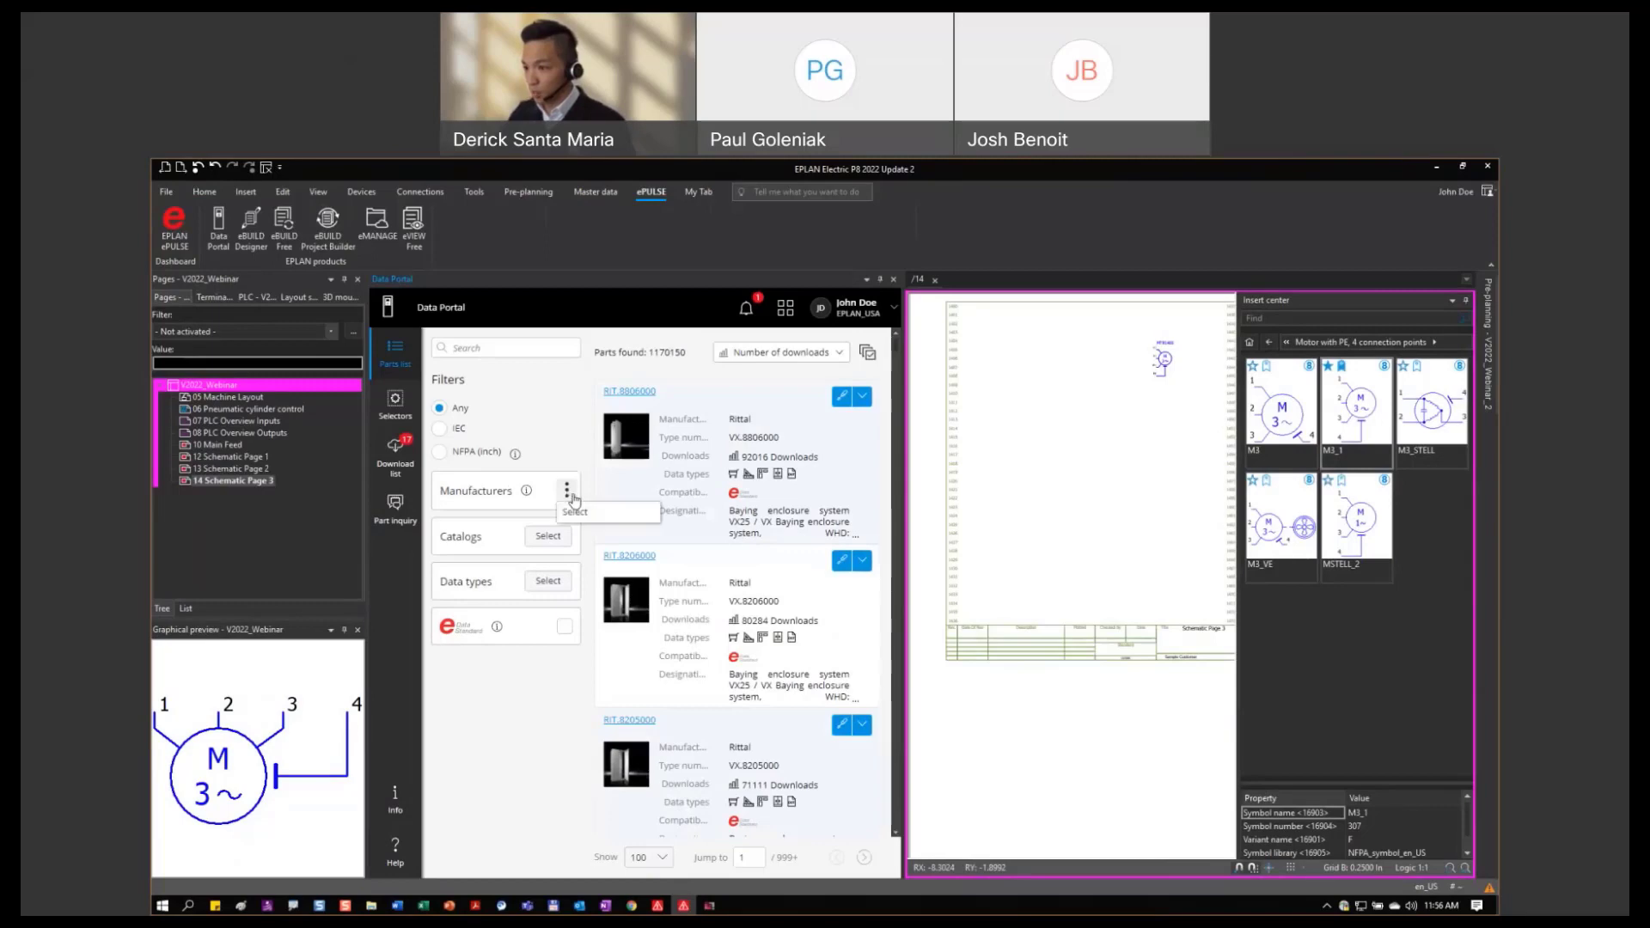
click(576, 512)
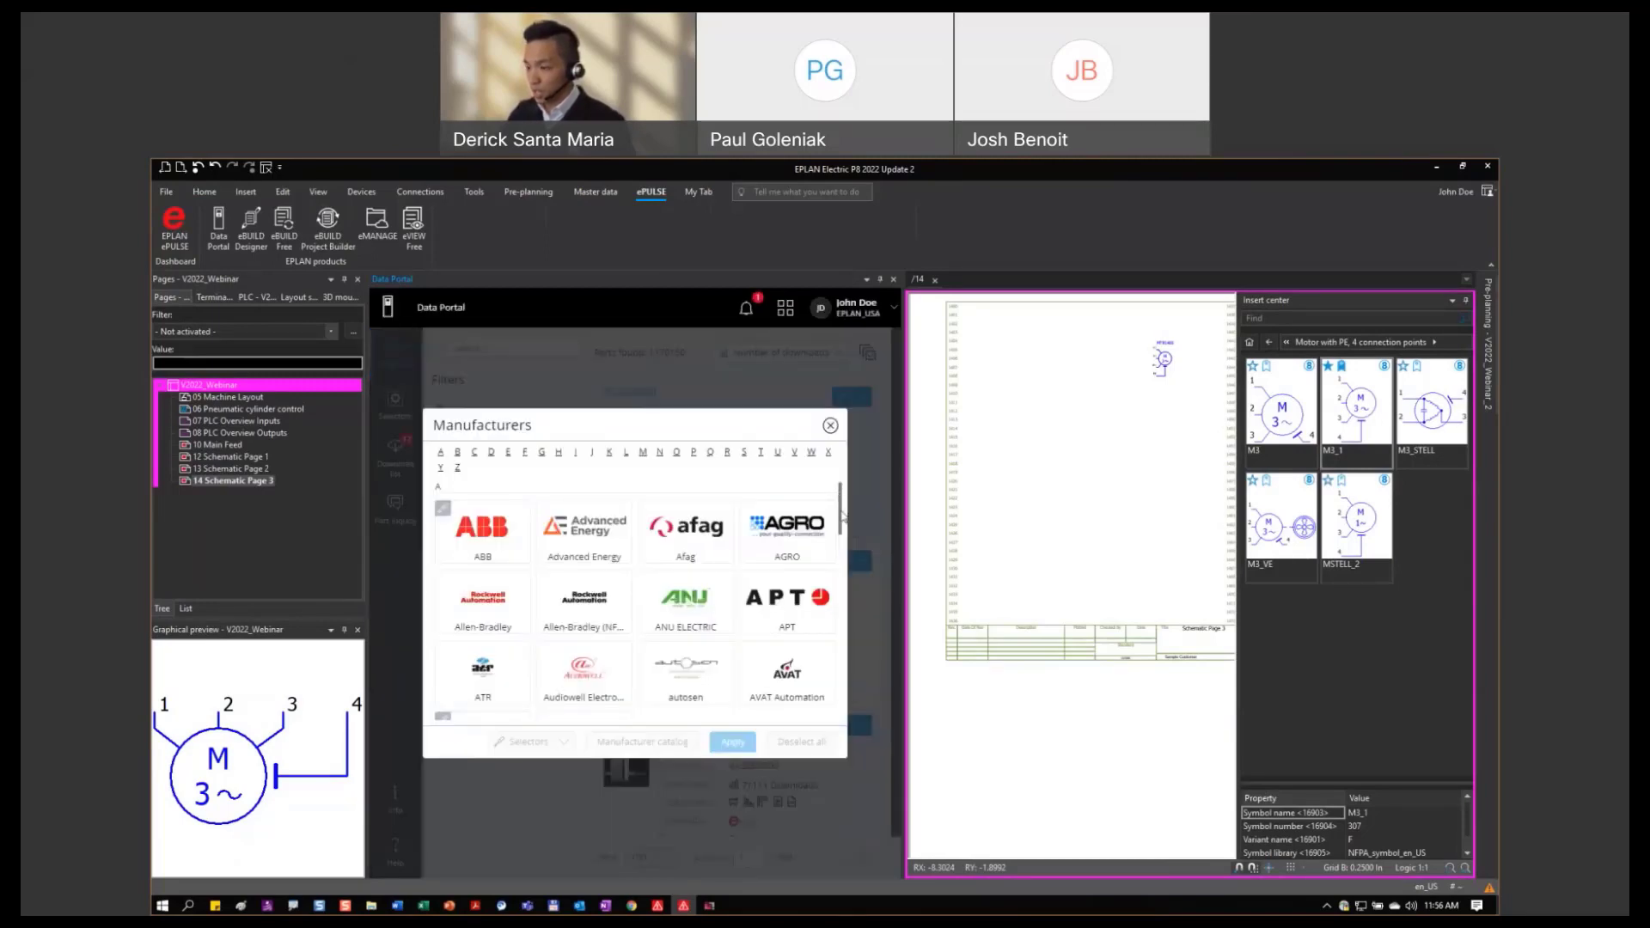
scroll(842, 519, down, 2)
scroll(842, 519, up, 2)
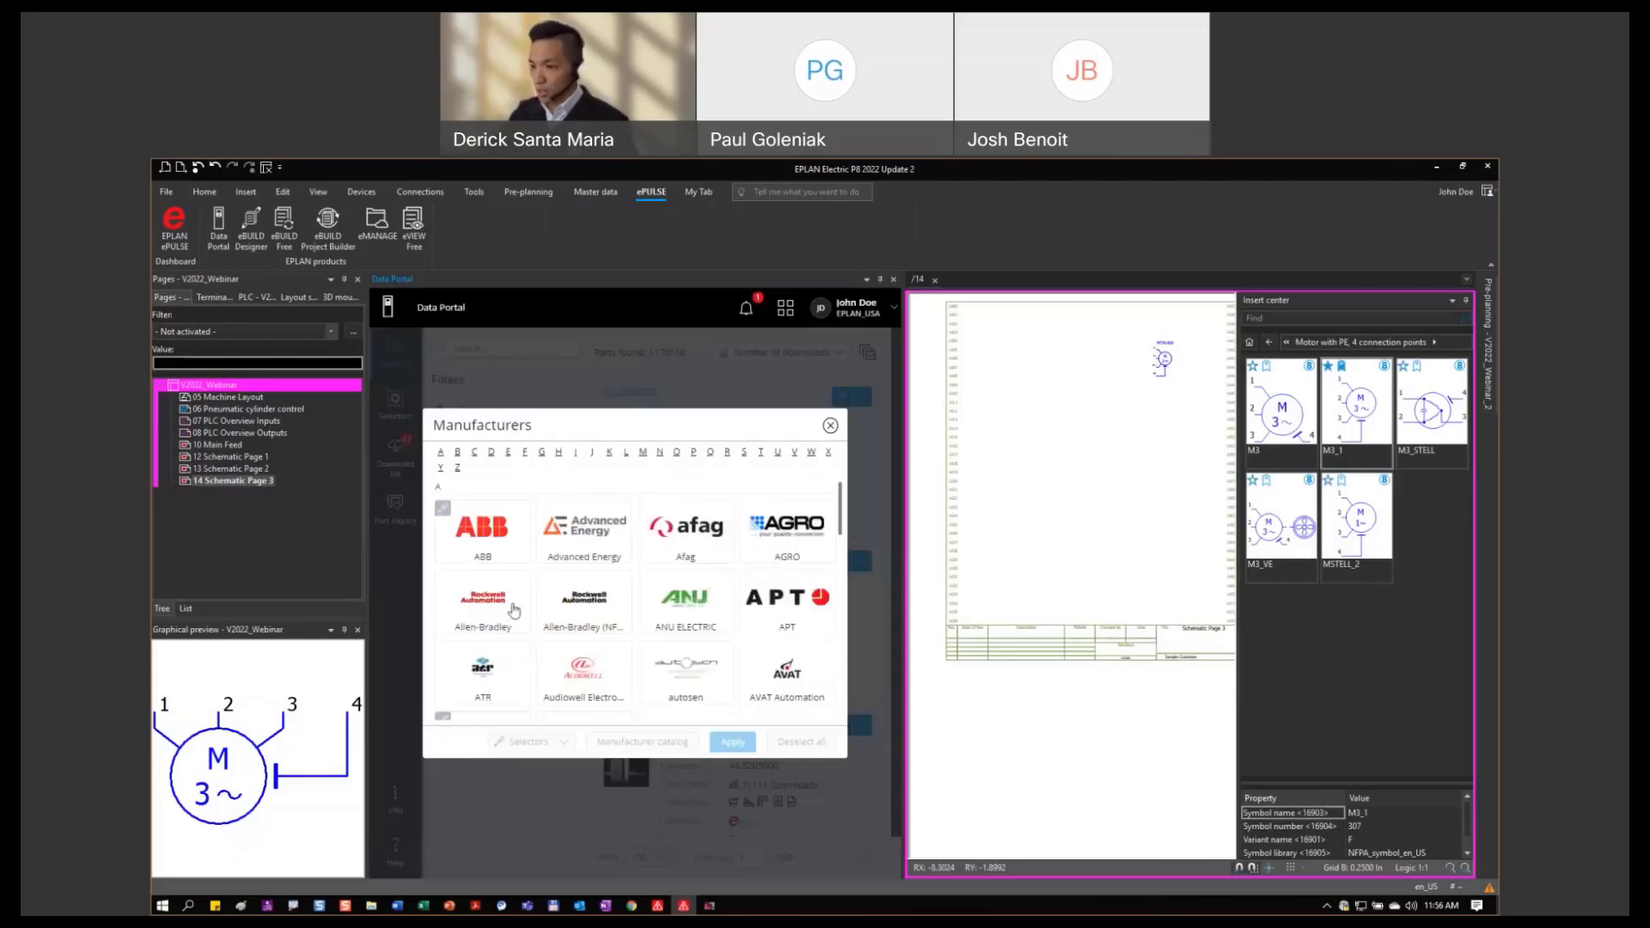
click(694, 453)
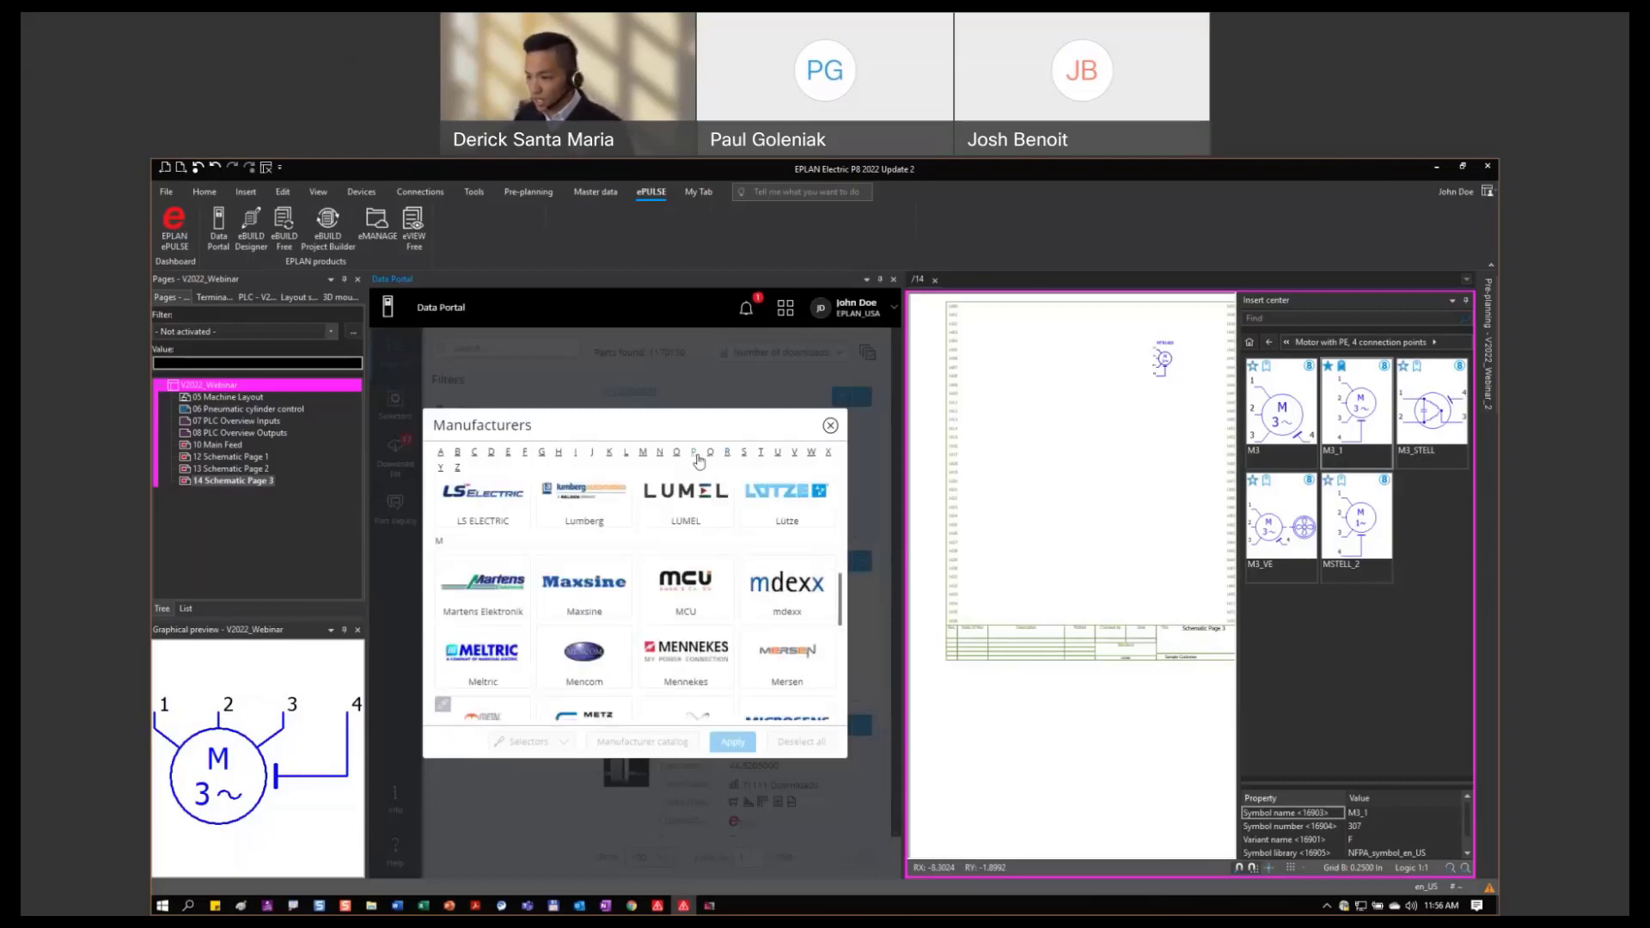
click(744, 454)
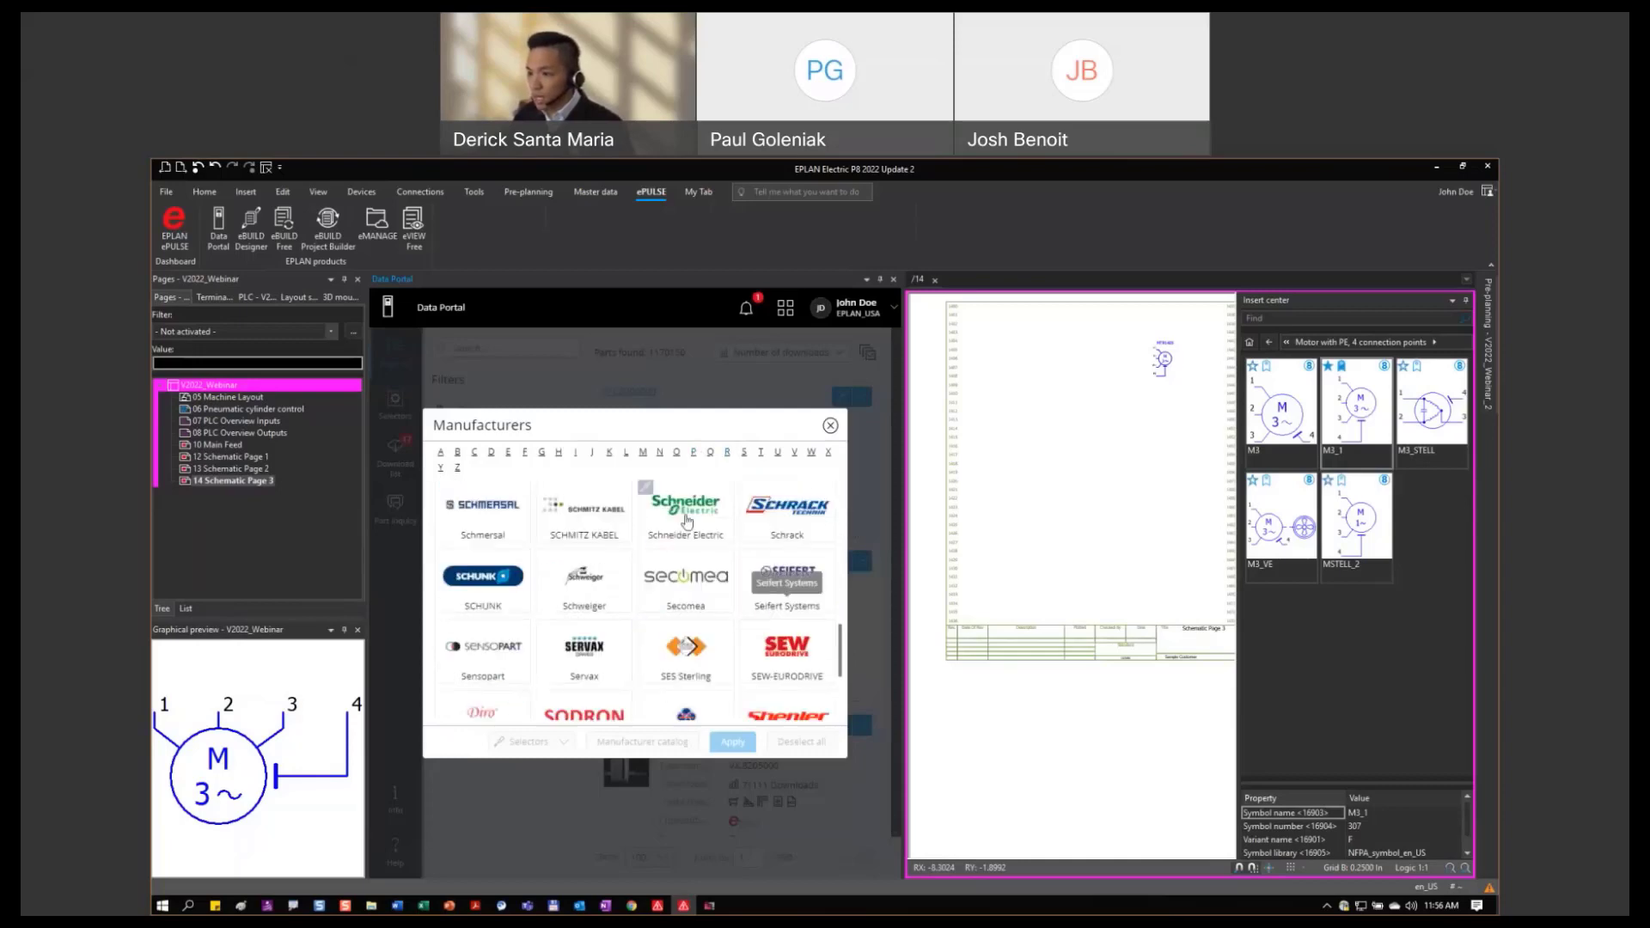
click(830, 427)
Search the Data Portal for part A-B.140M-C2E-B63 and open the matching circuit breaker's detail view.
click(489, 348)
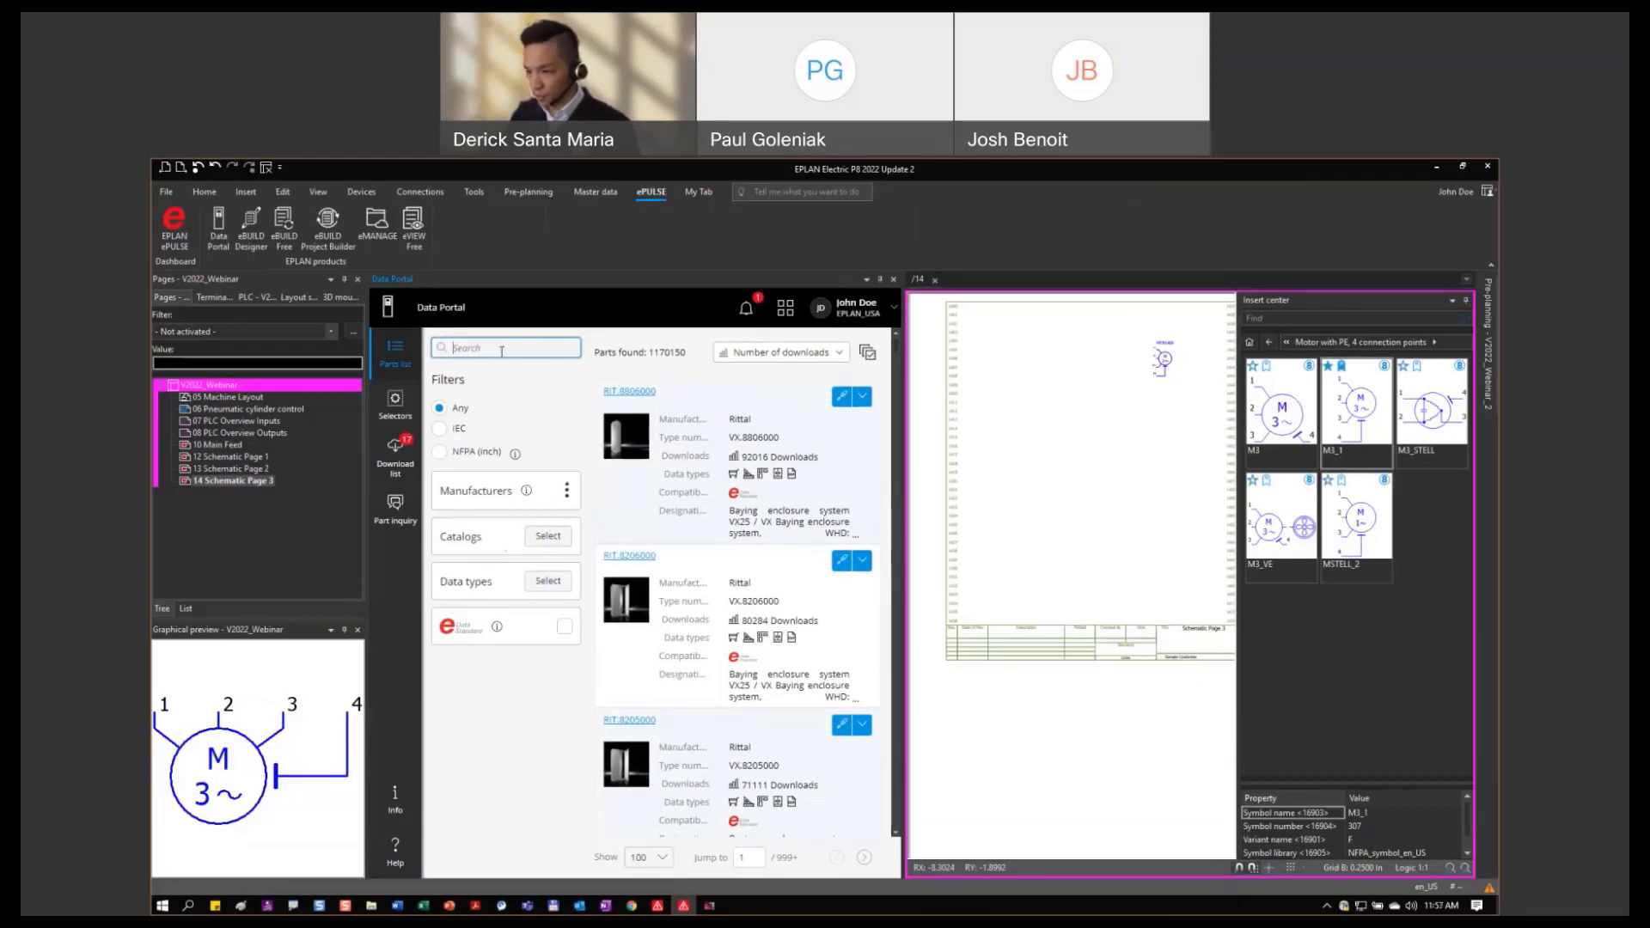
right_click(470, 350)
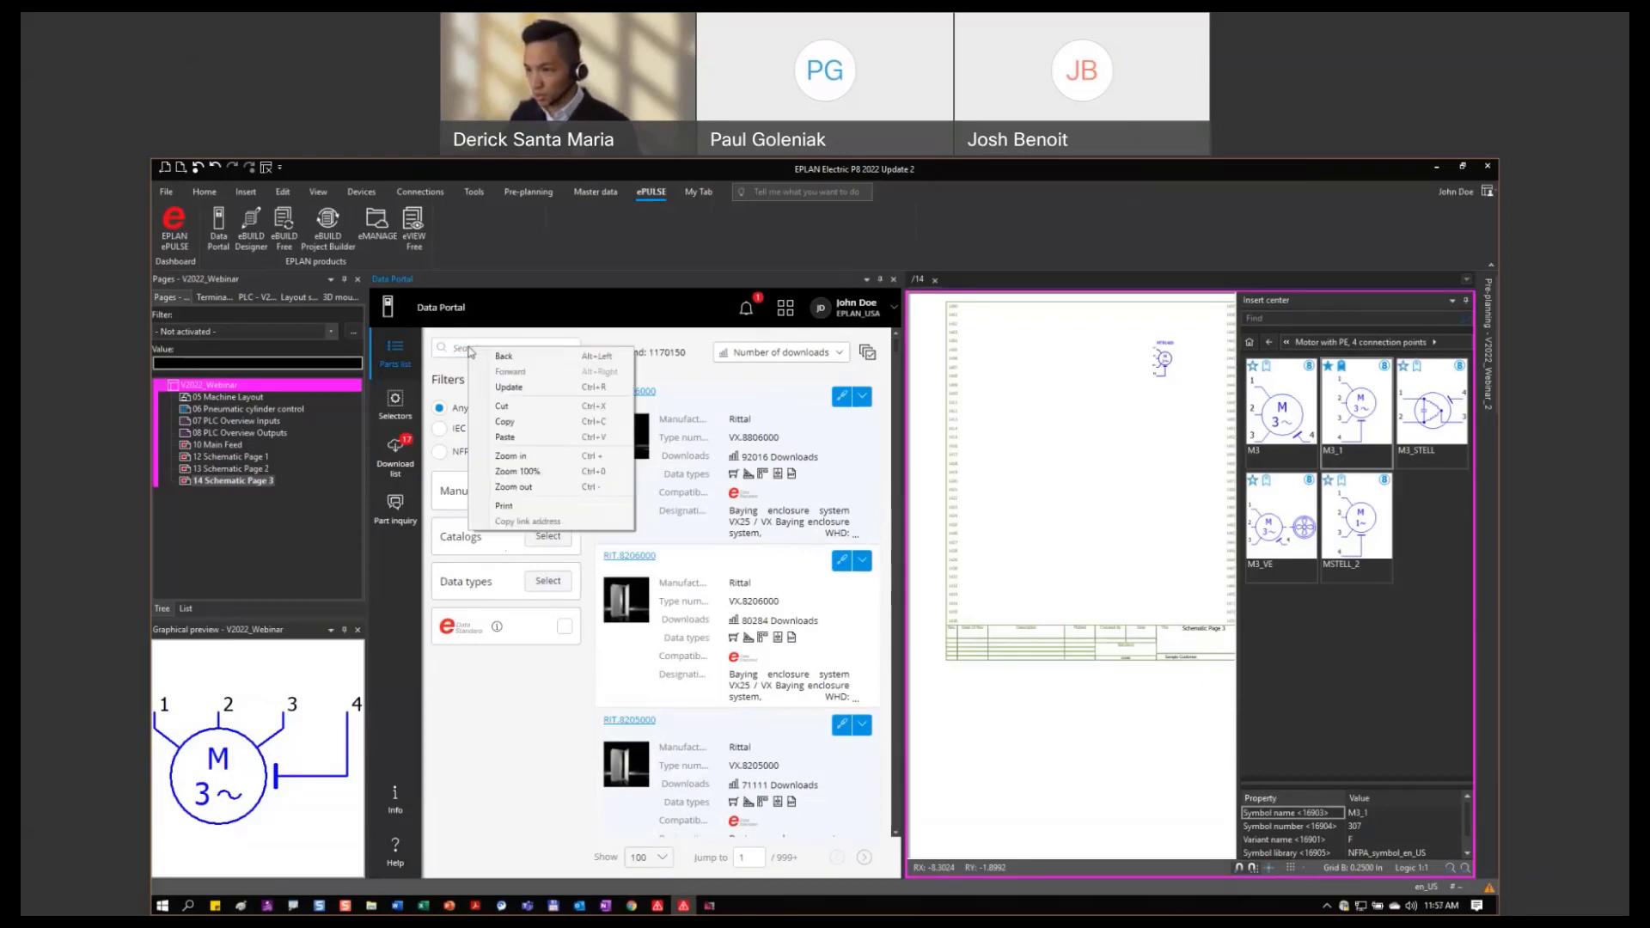
click(513, 437)
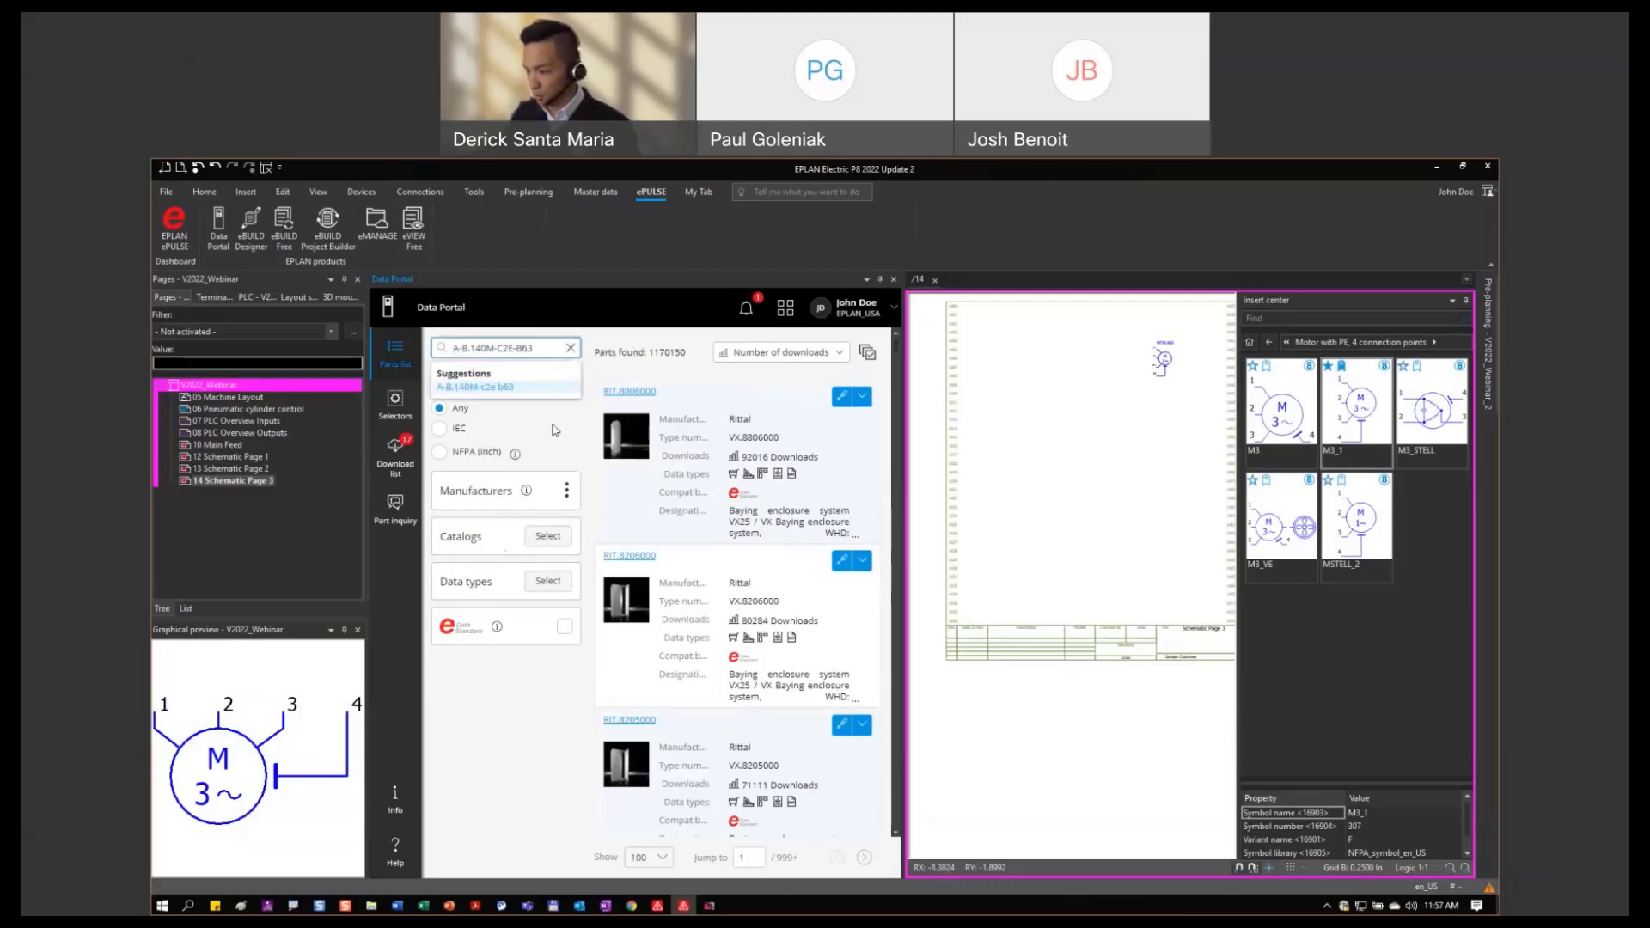
key(Return)
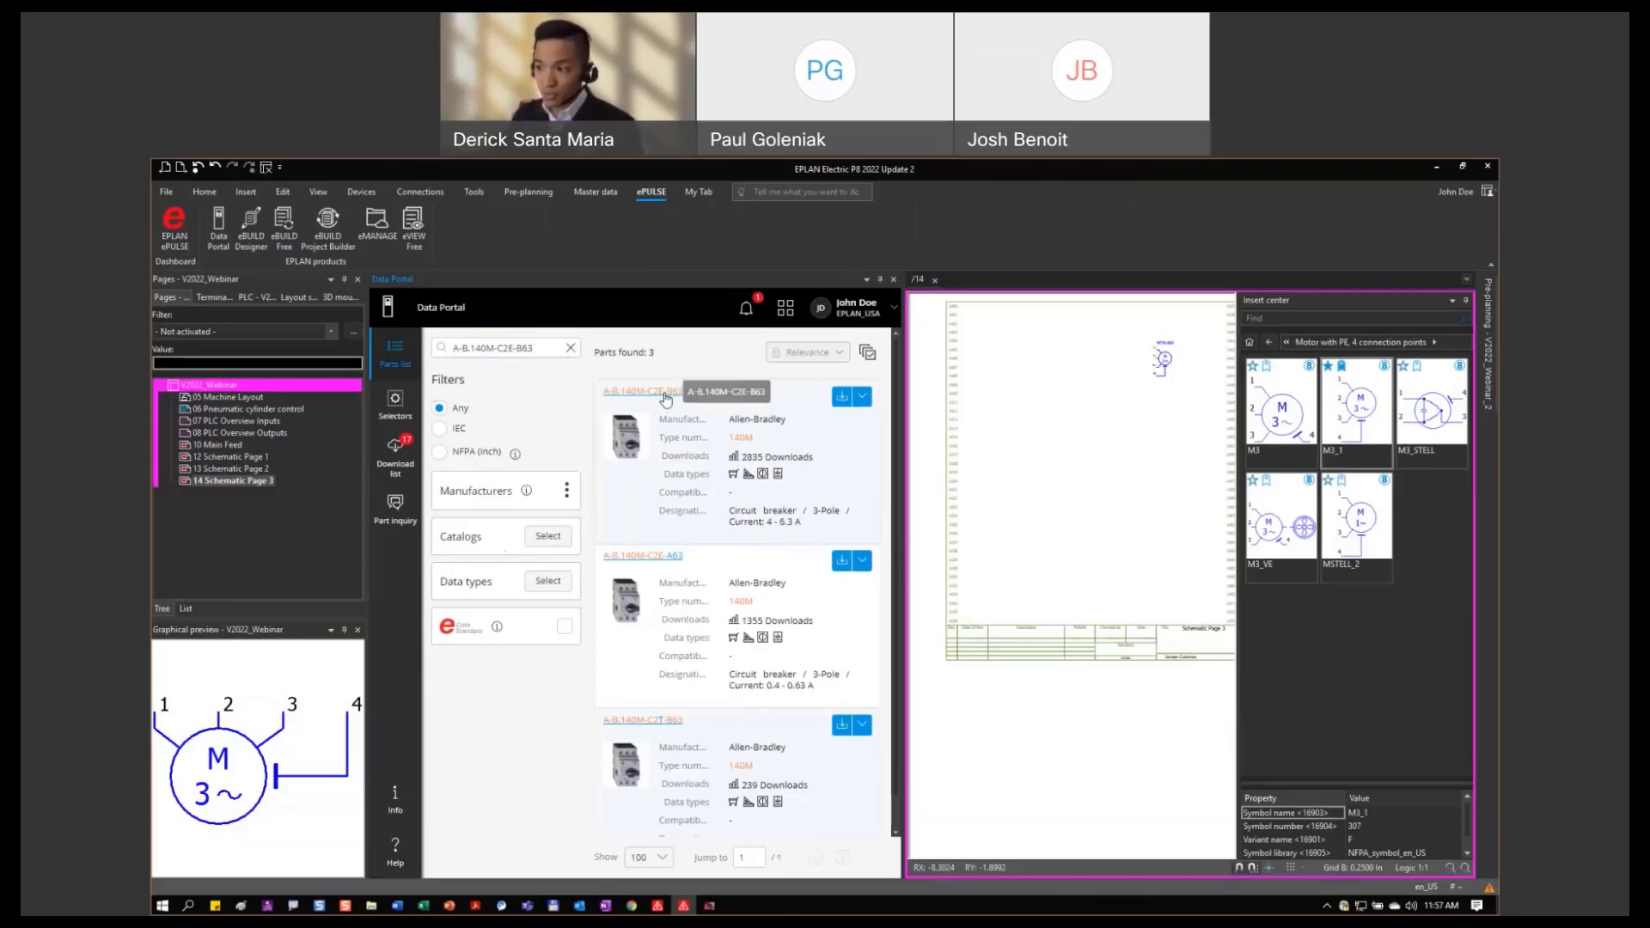
click(663, 394)
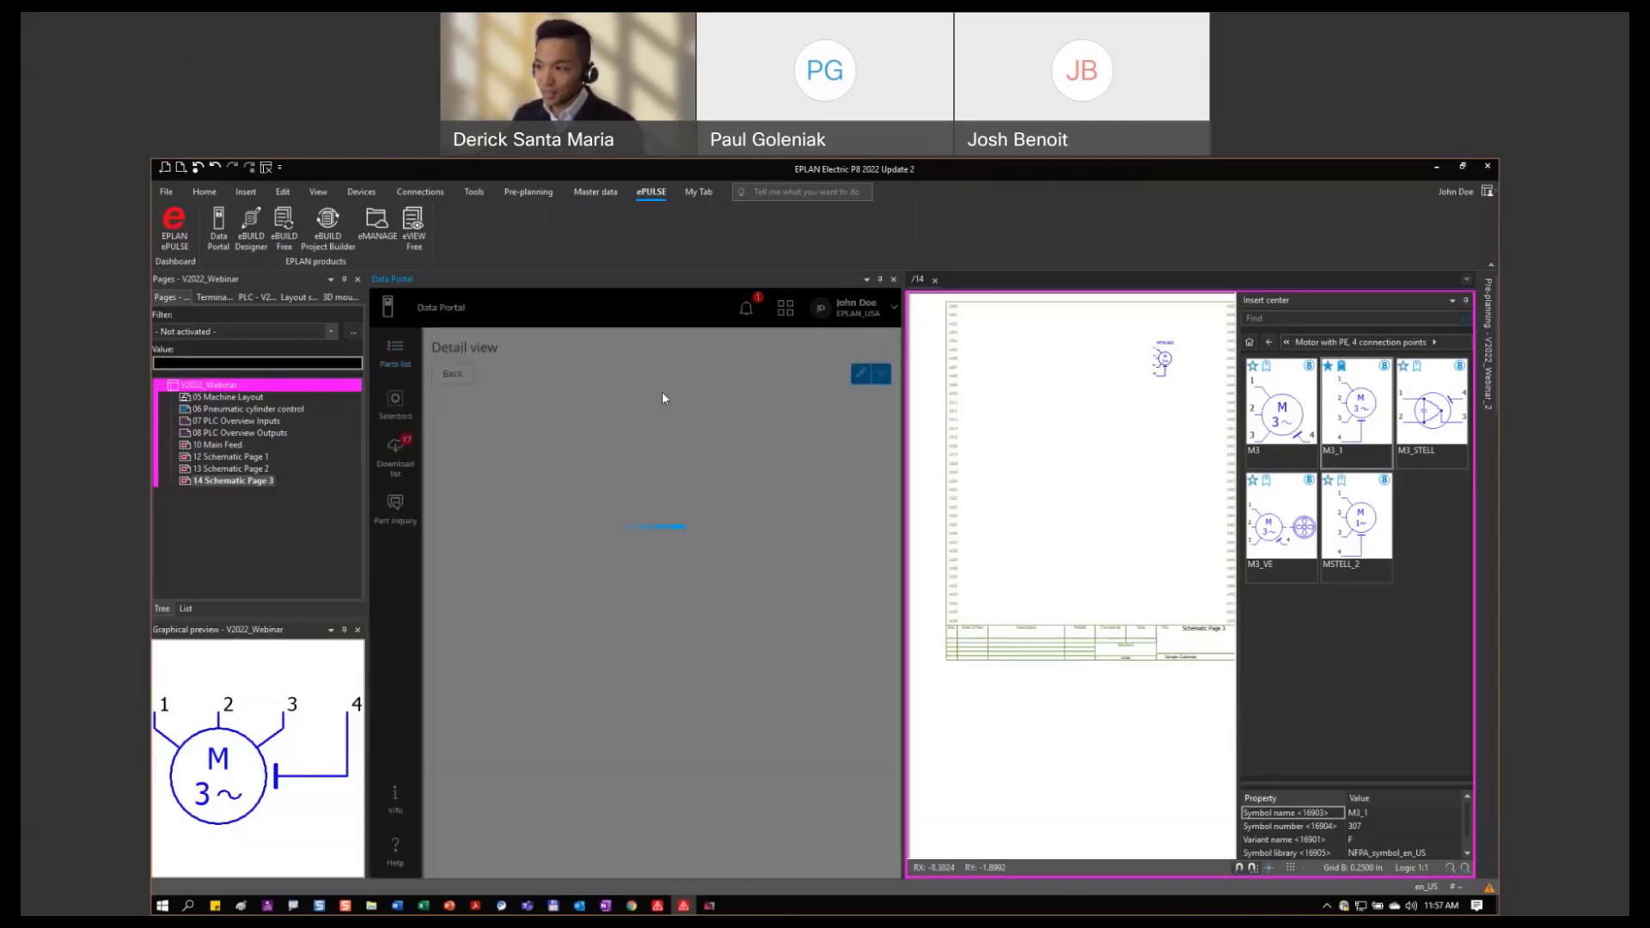
Review the circuit breaker's part data and its 3D and front-view previews in the detail view.
scroll(634, 490, down, 3)
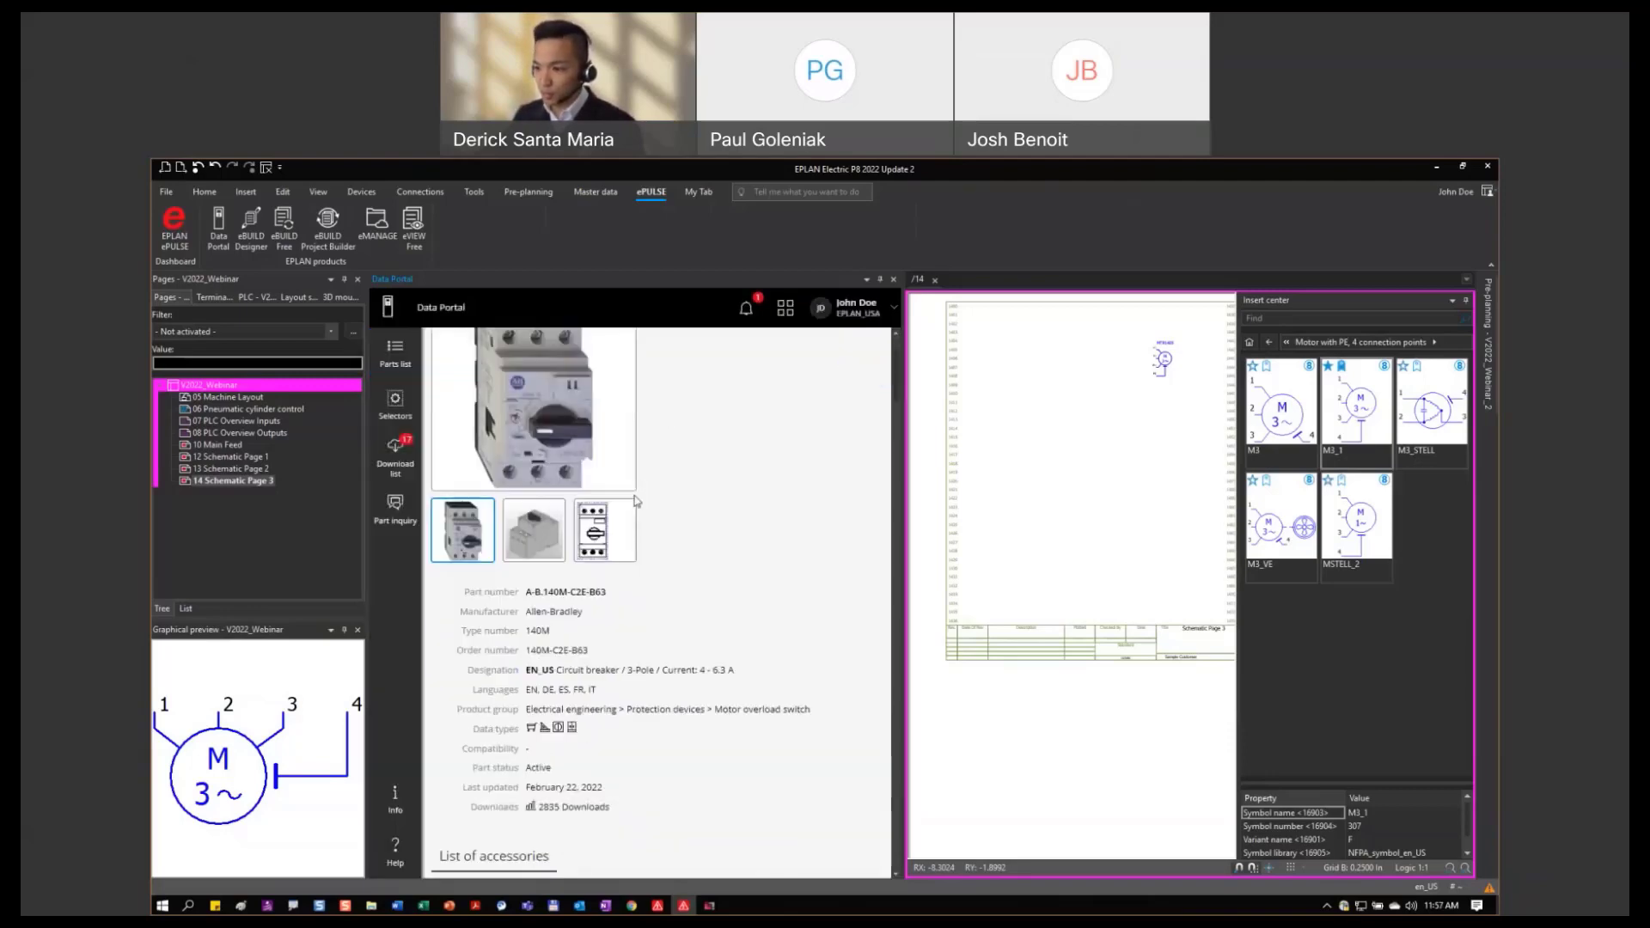
scroll(634, 489, up, 3)
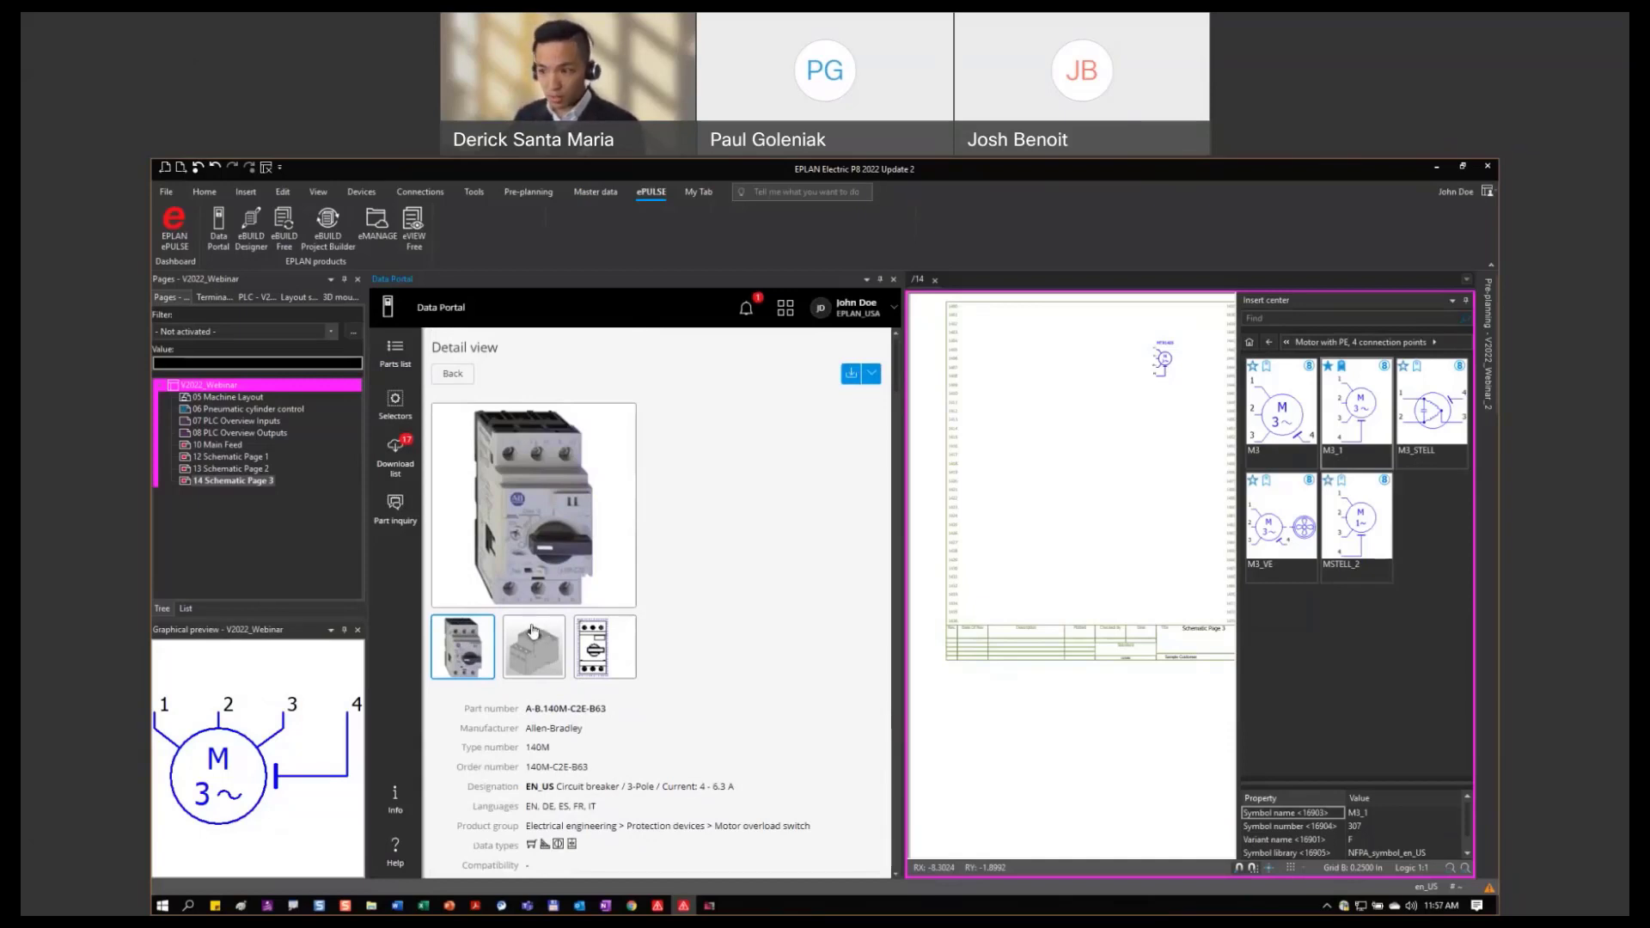
mouse_move(532, 847)
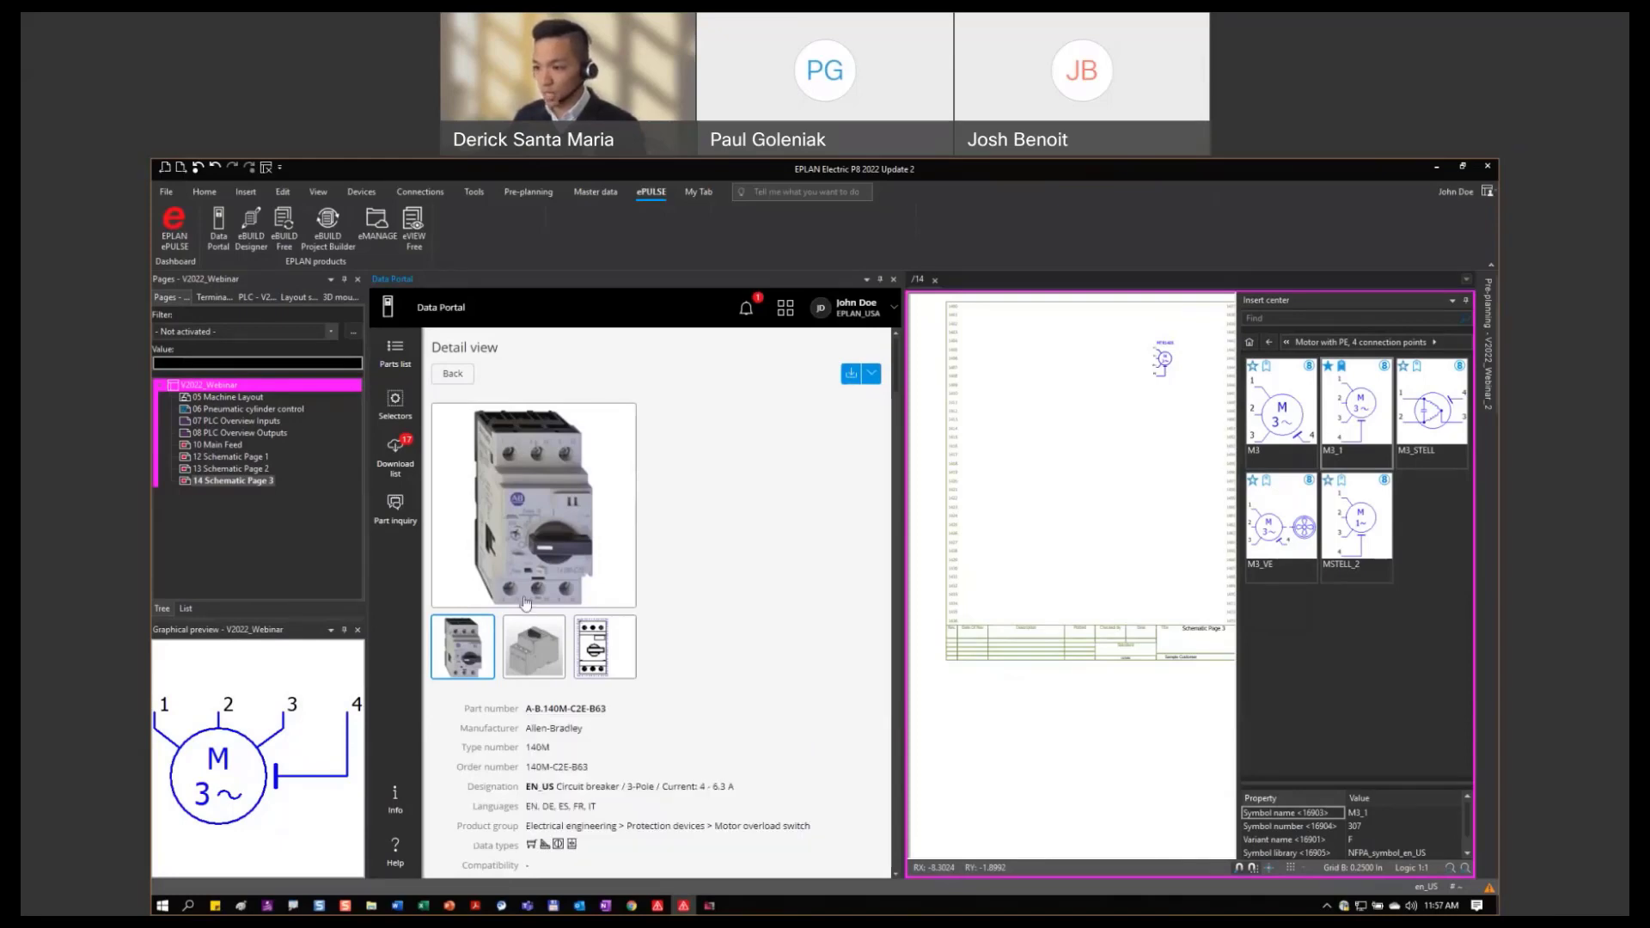
click(536, 659)
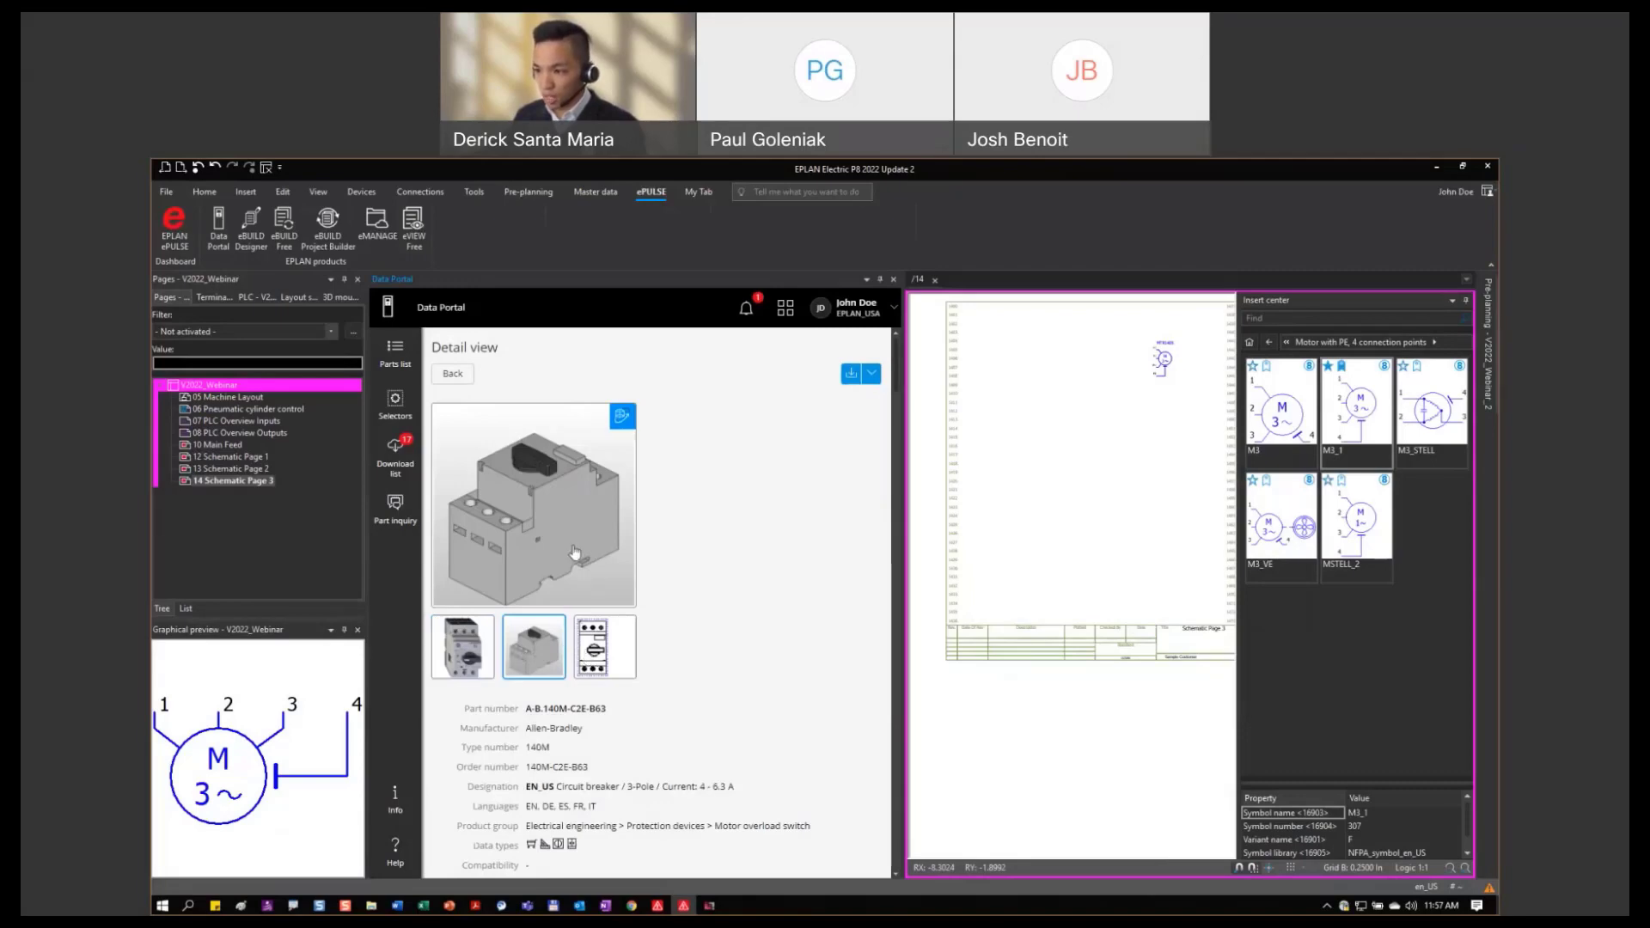
click(604, 646)
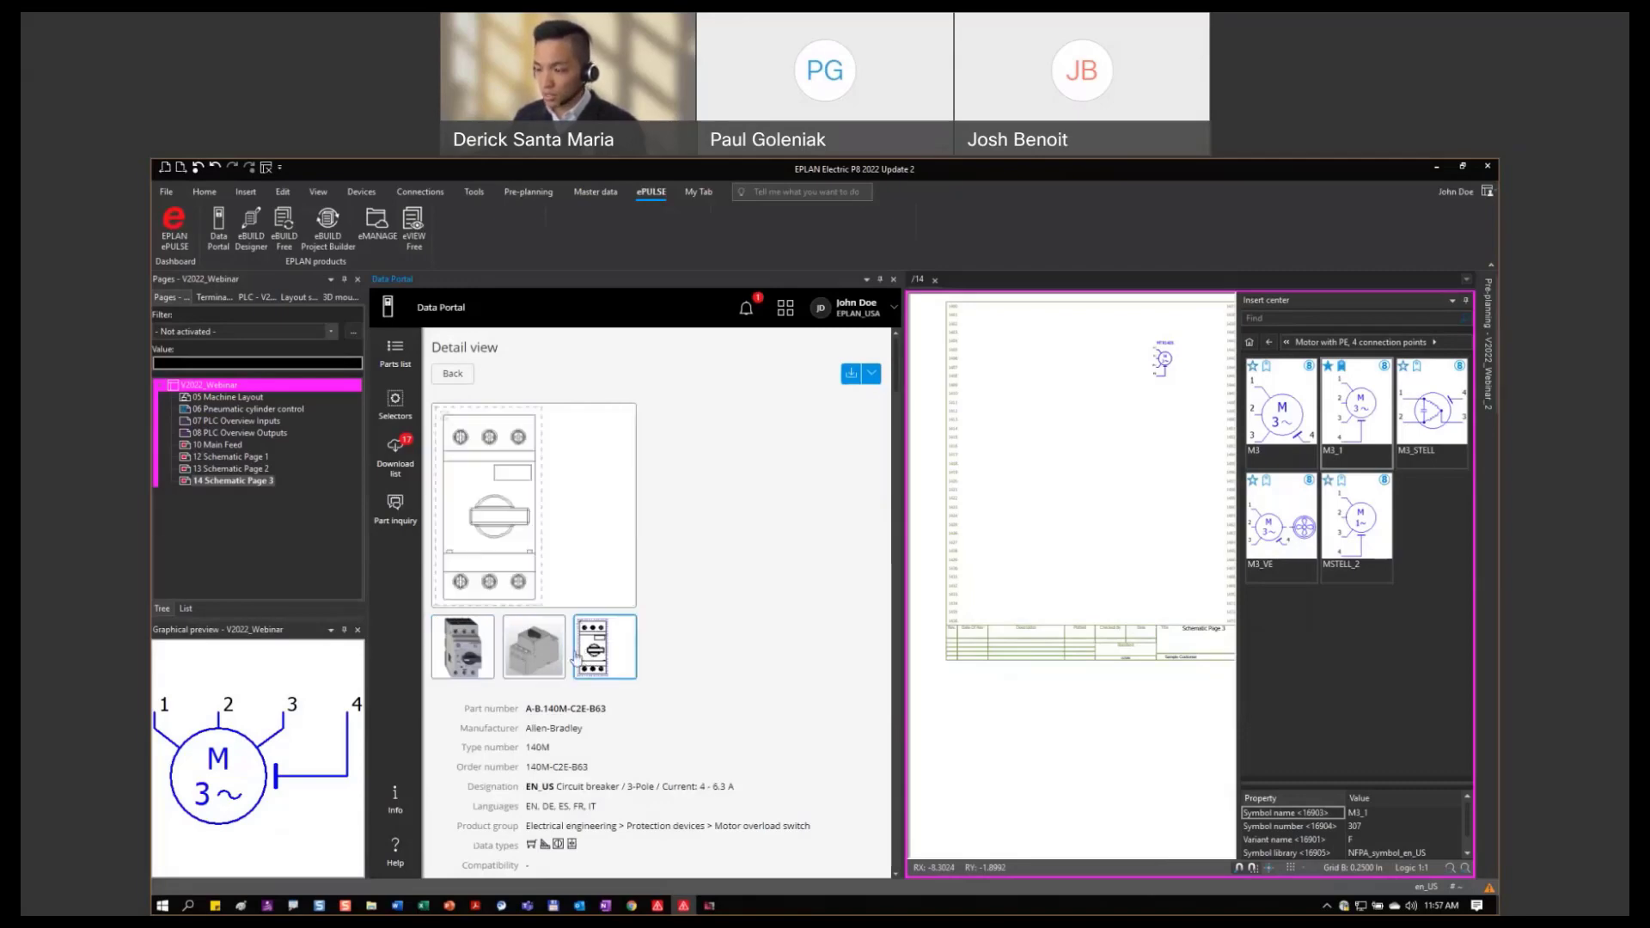
click(538, 671)
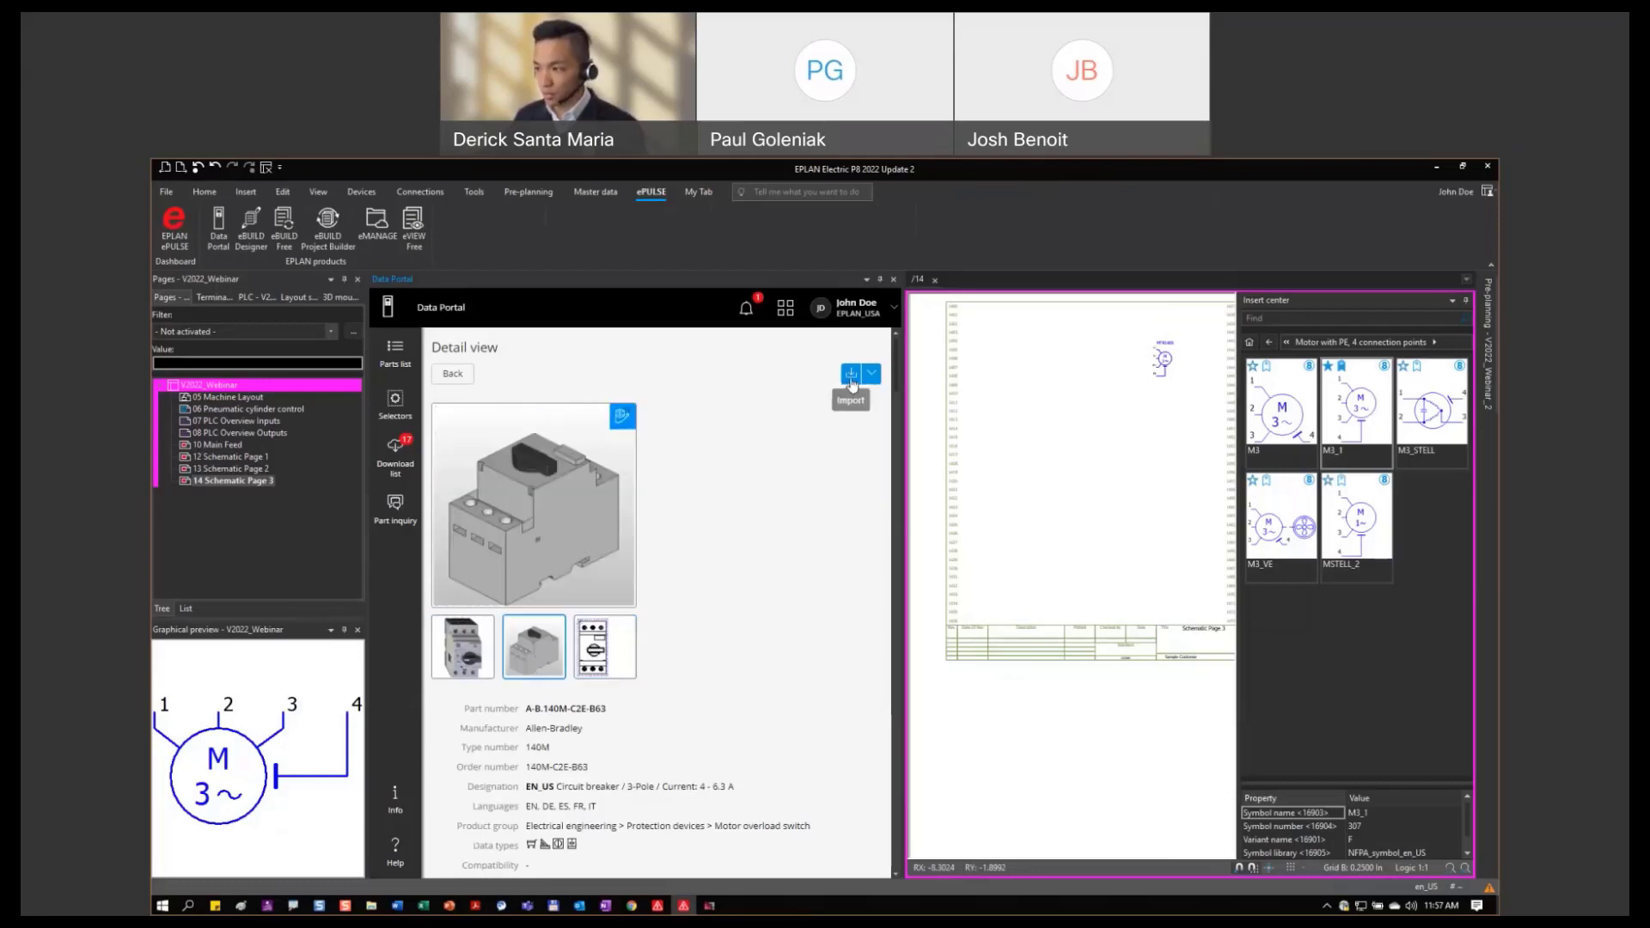
Start inserting part A-B.140M-C2E-B63 into the schematic, importing it with Update existing parts data and add new data.
click(872, 375)
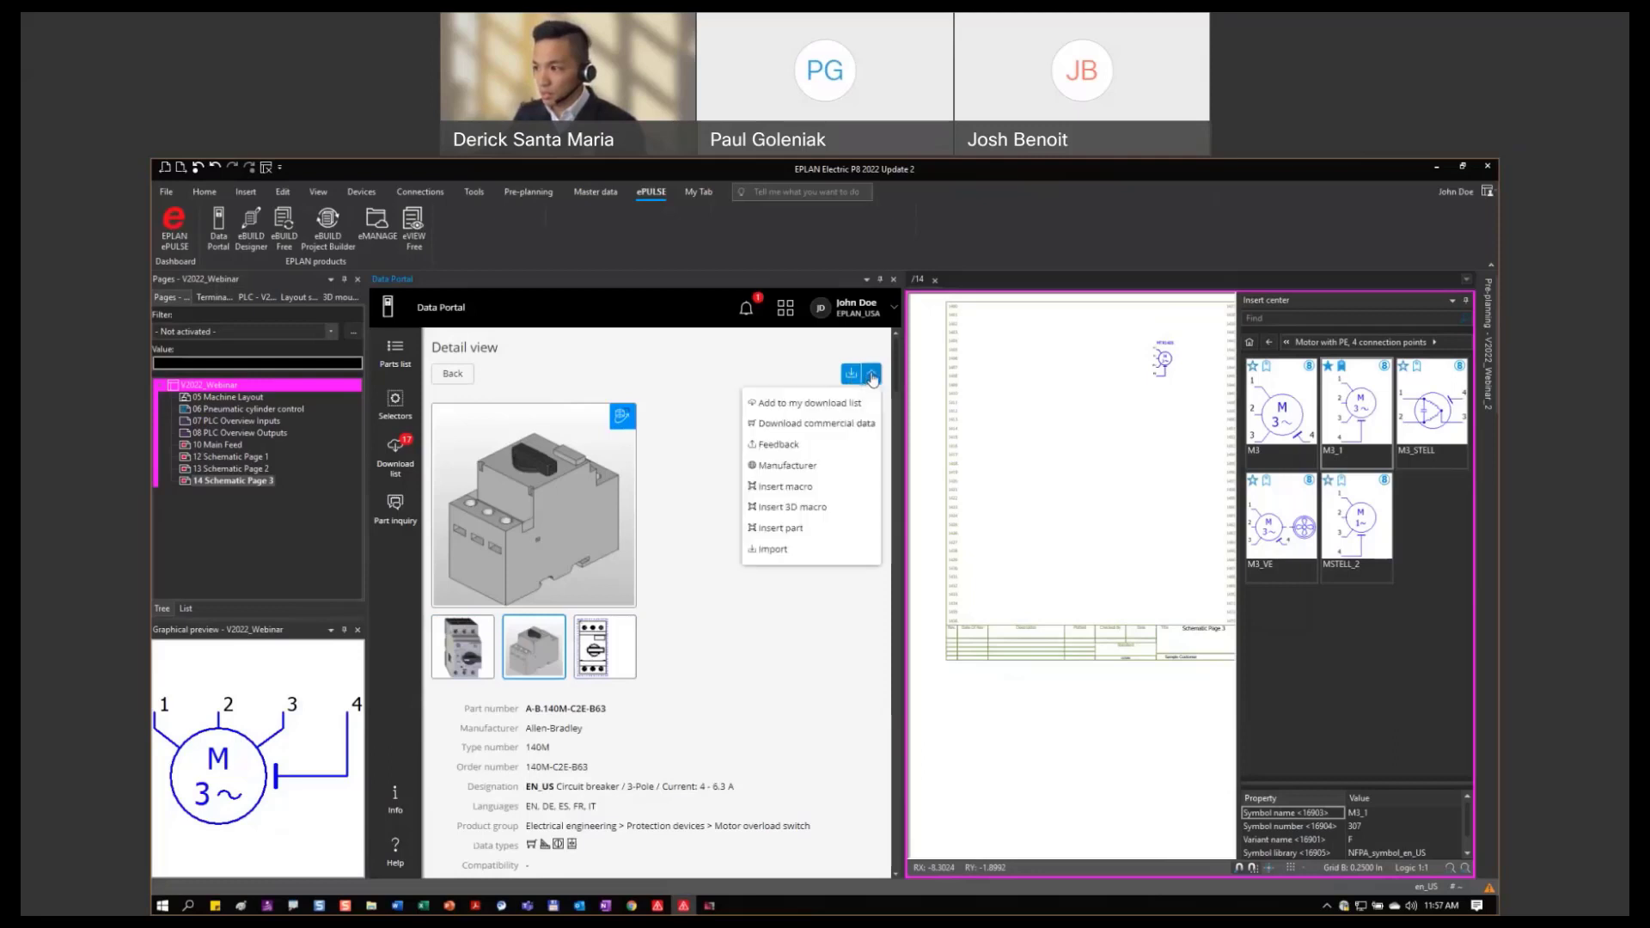
click(789, 536)
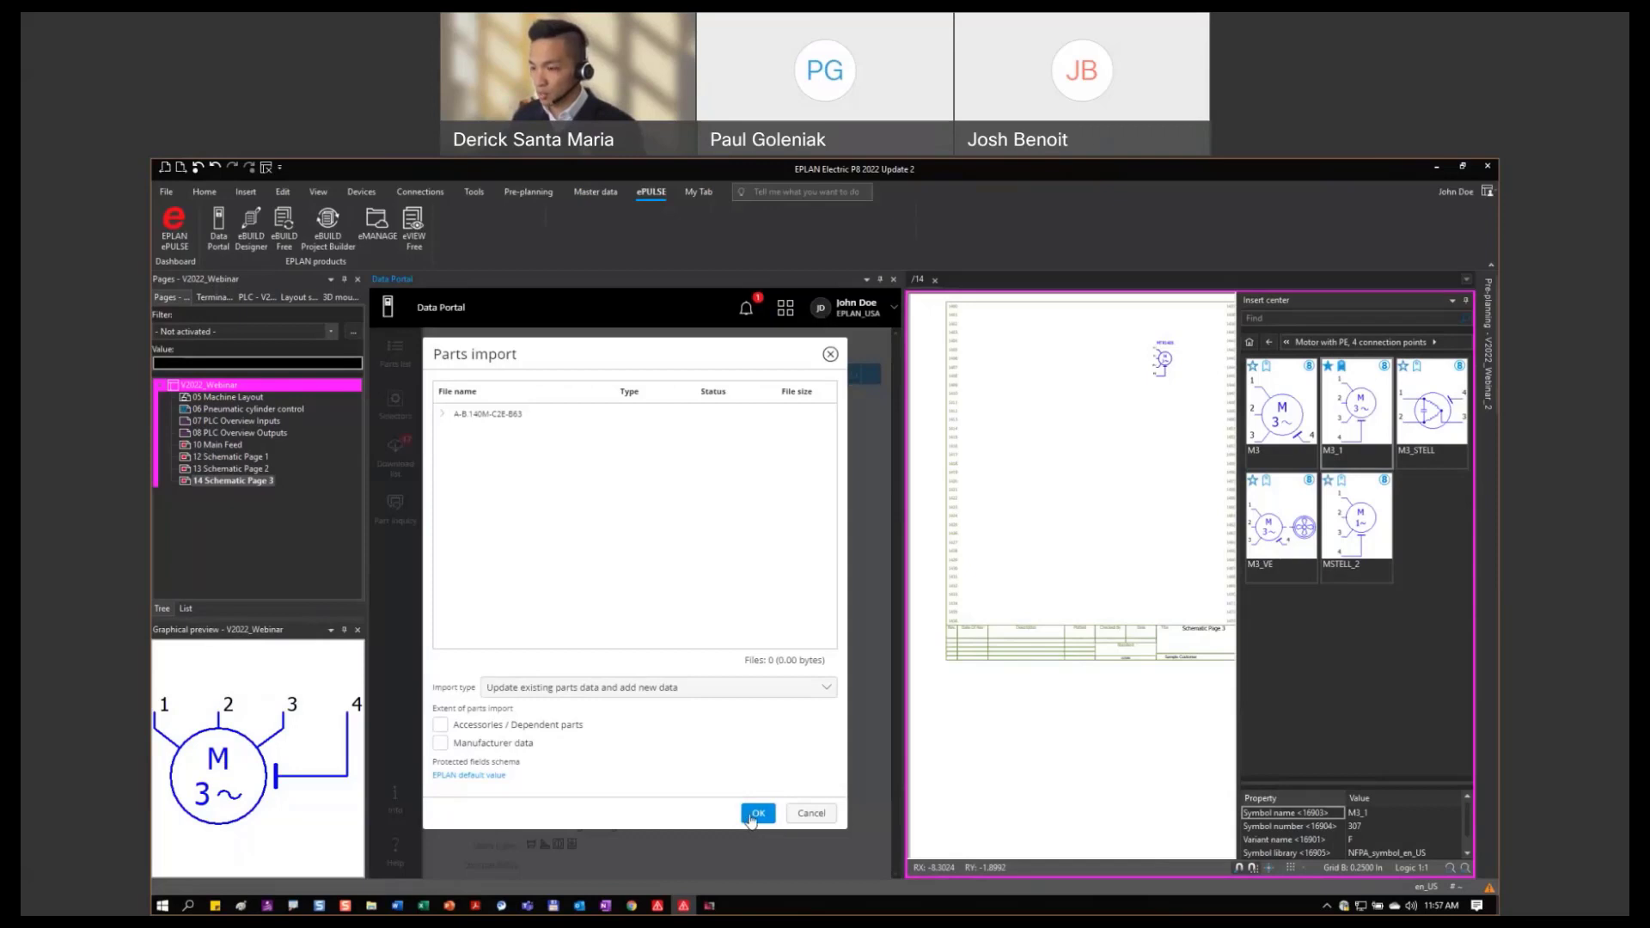
click(756, 814)
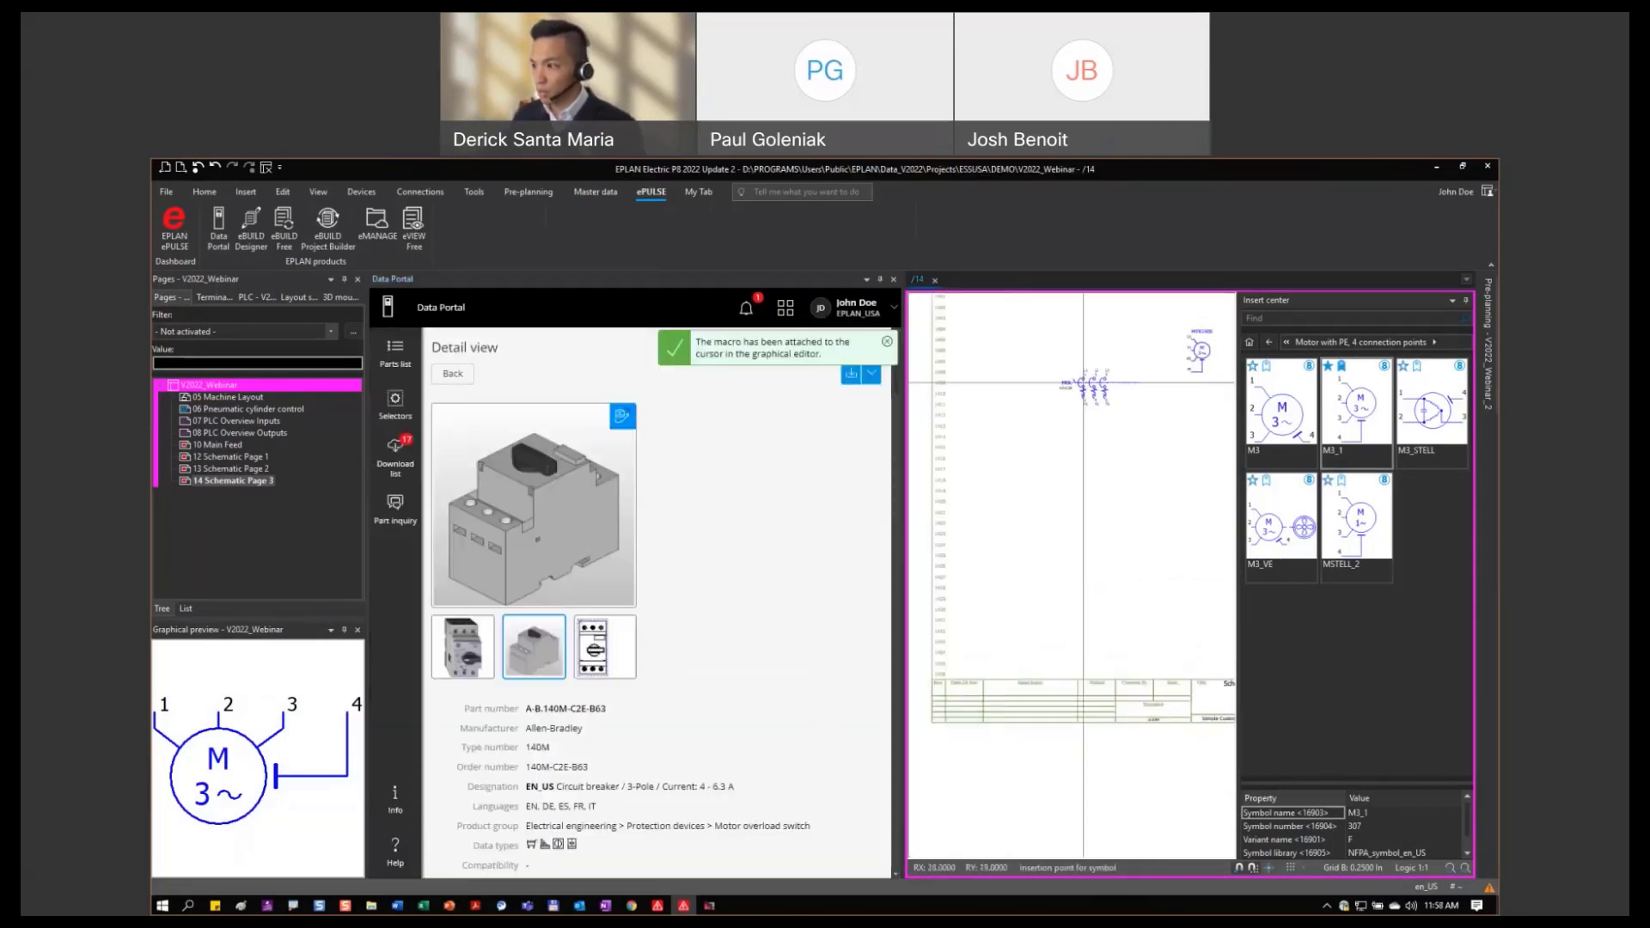
Switch the attached overload switch to its horizontal three-pole variant and place it at row 1405, in line with the motor's connection points.
scroll(1022, 452, up, 2)
key(Tab)
key(Tab)
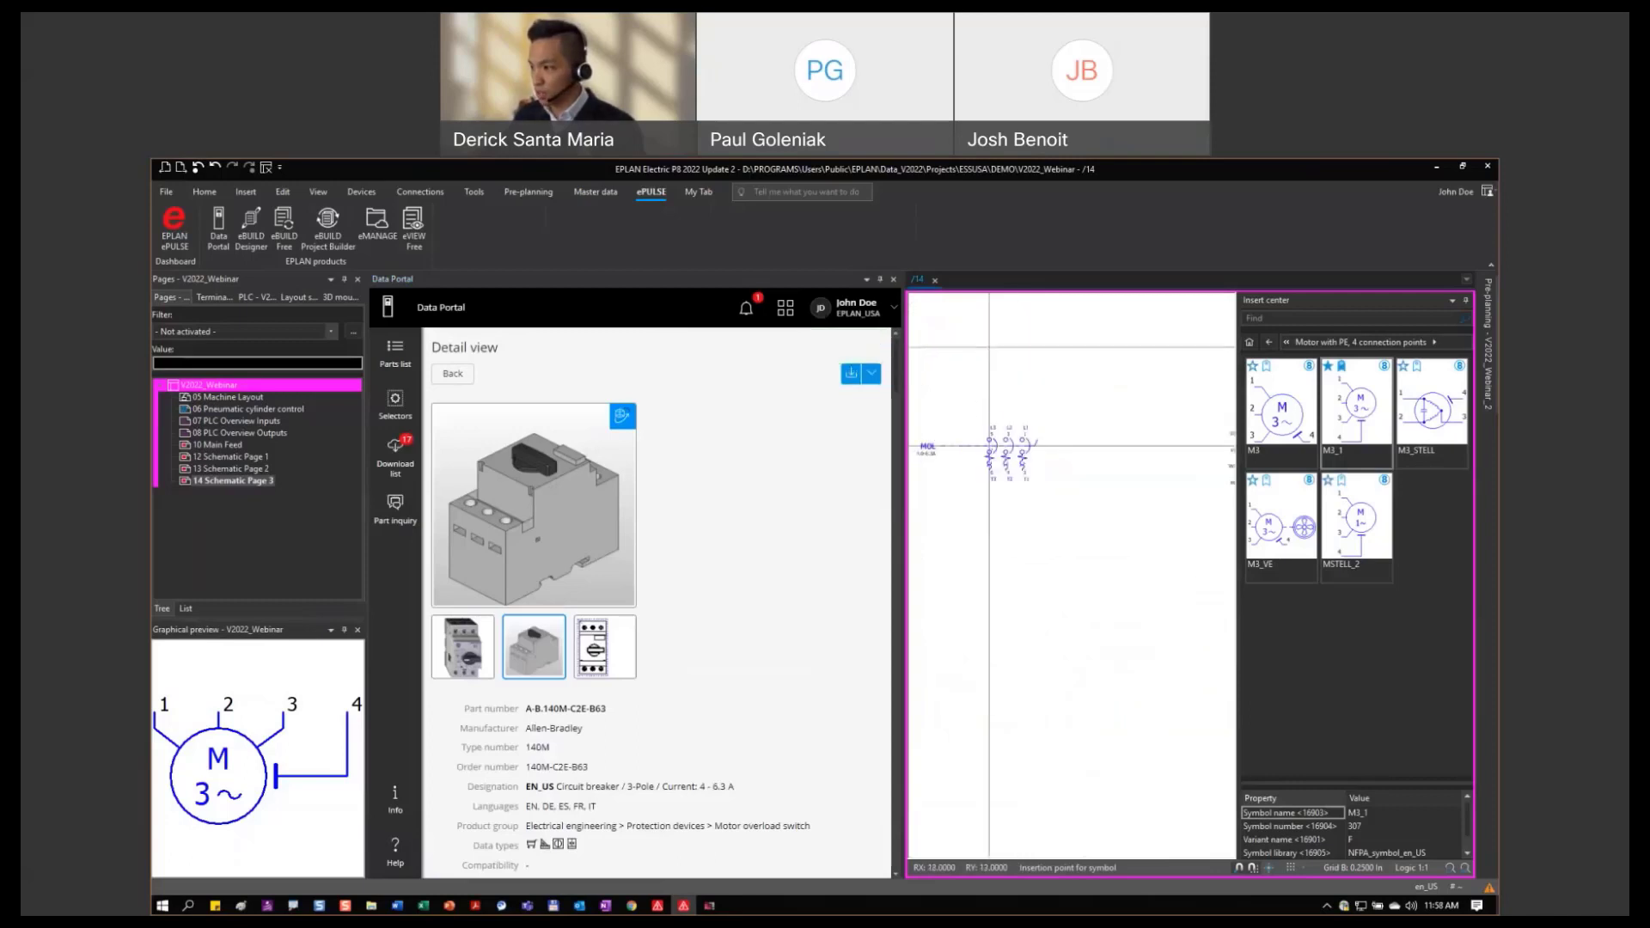
key(Tab)
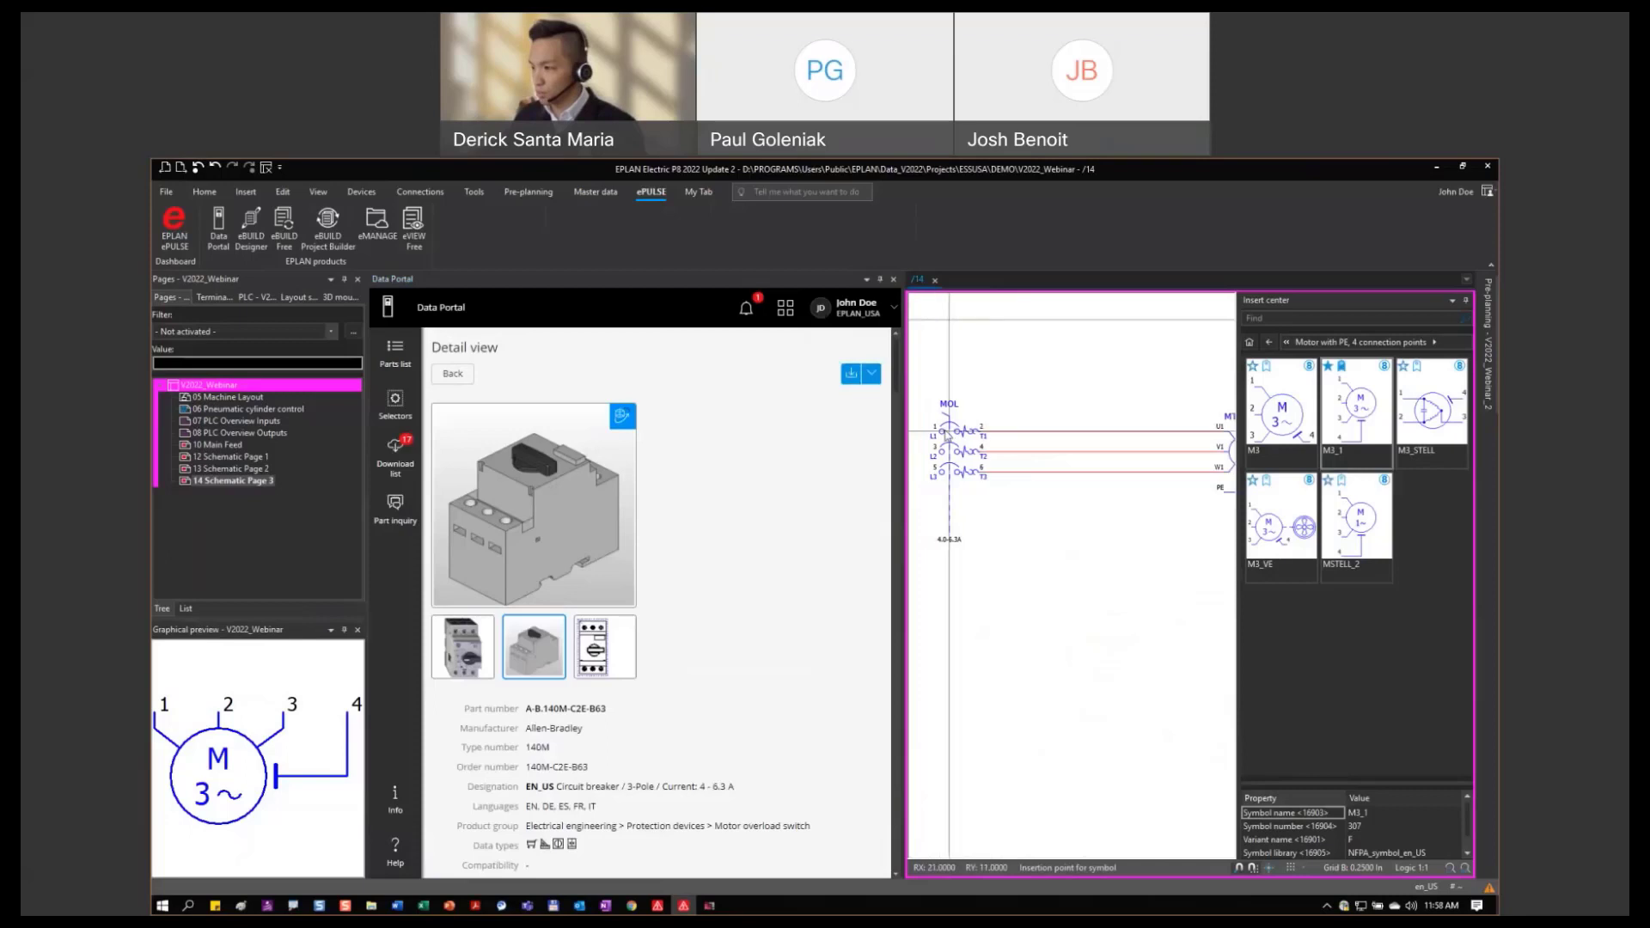
click(949, 431)
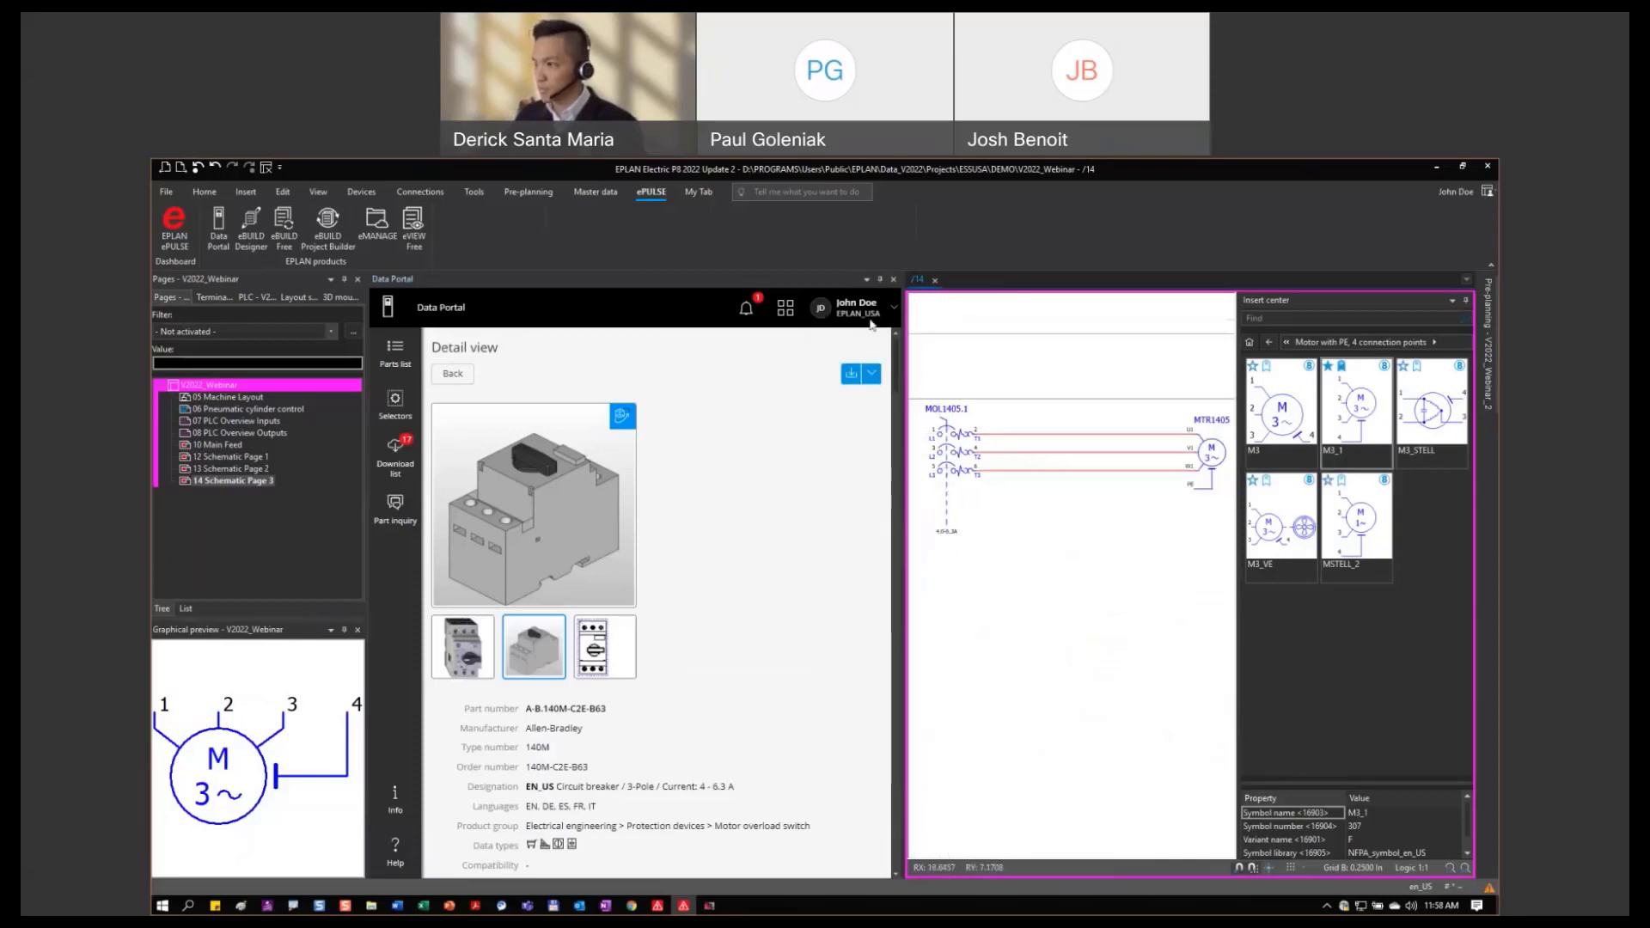
Close the Data Portal and inspect the connections between the overload switch and the motor.
click(894, 281)
scroll(908, 520, up, 3)
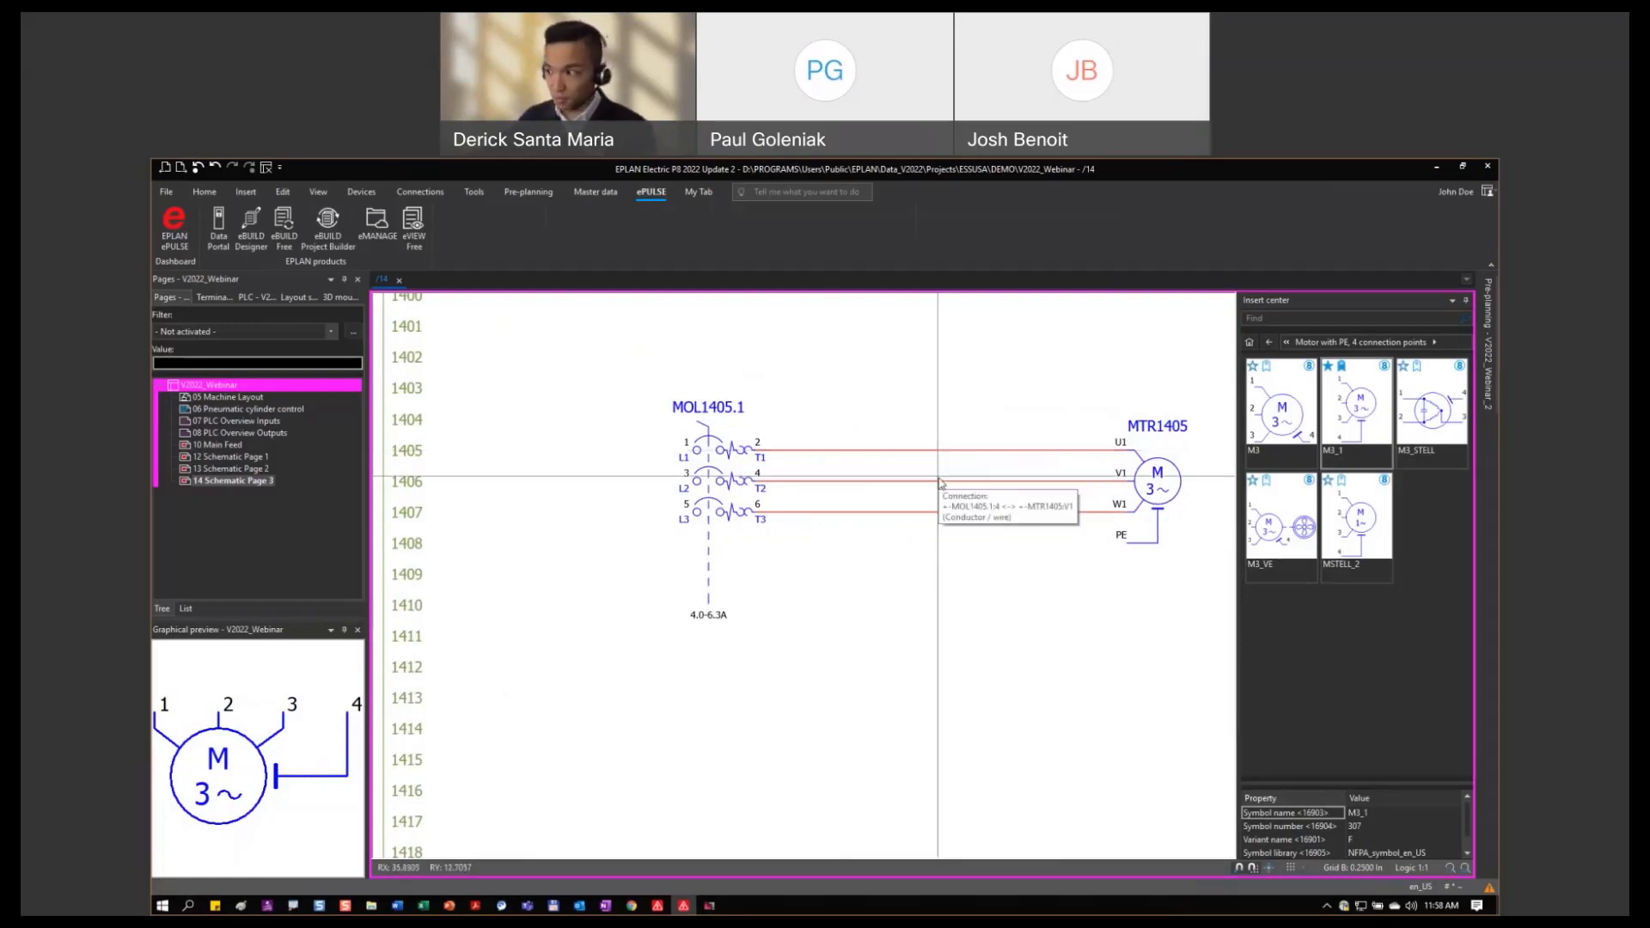
scroll(674, 404, down, 2)
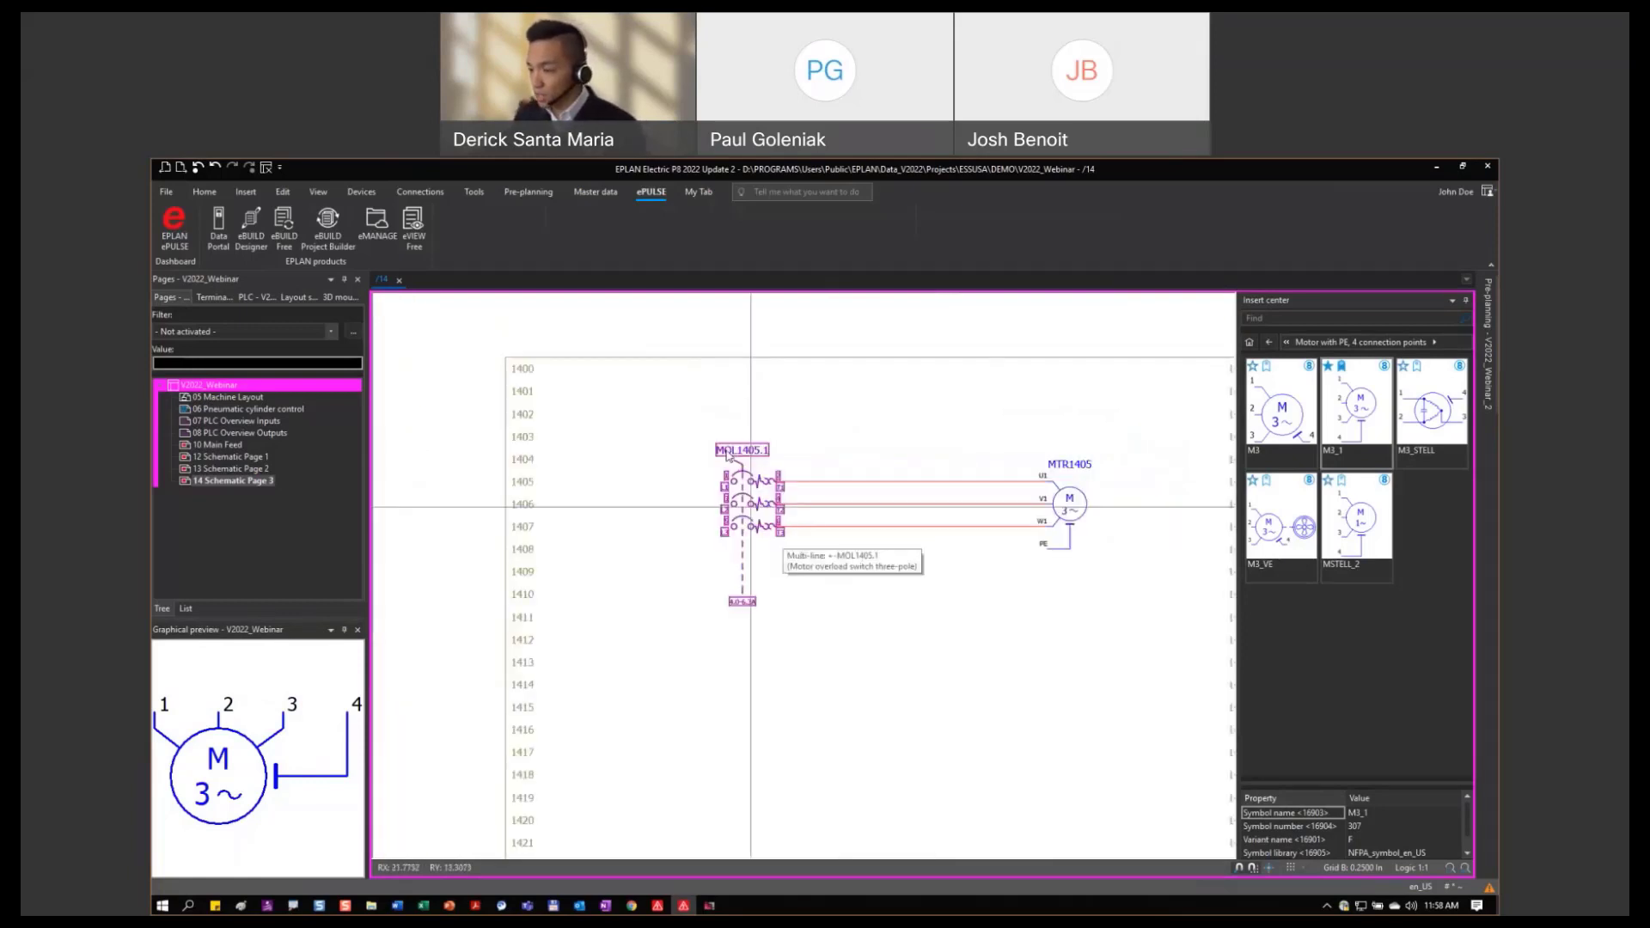
Move the overload switch and the motor together down to row 1407.
drag(645, 400, 1103, 618)
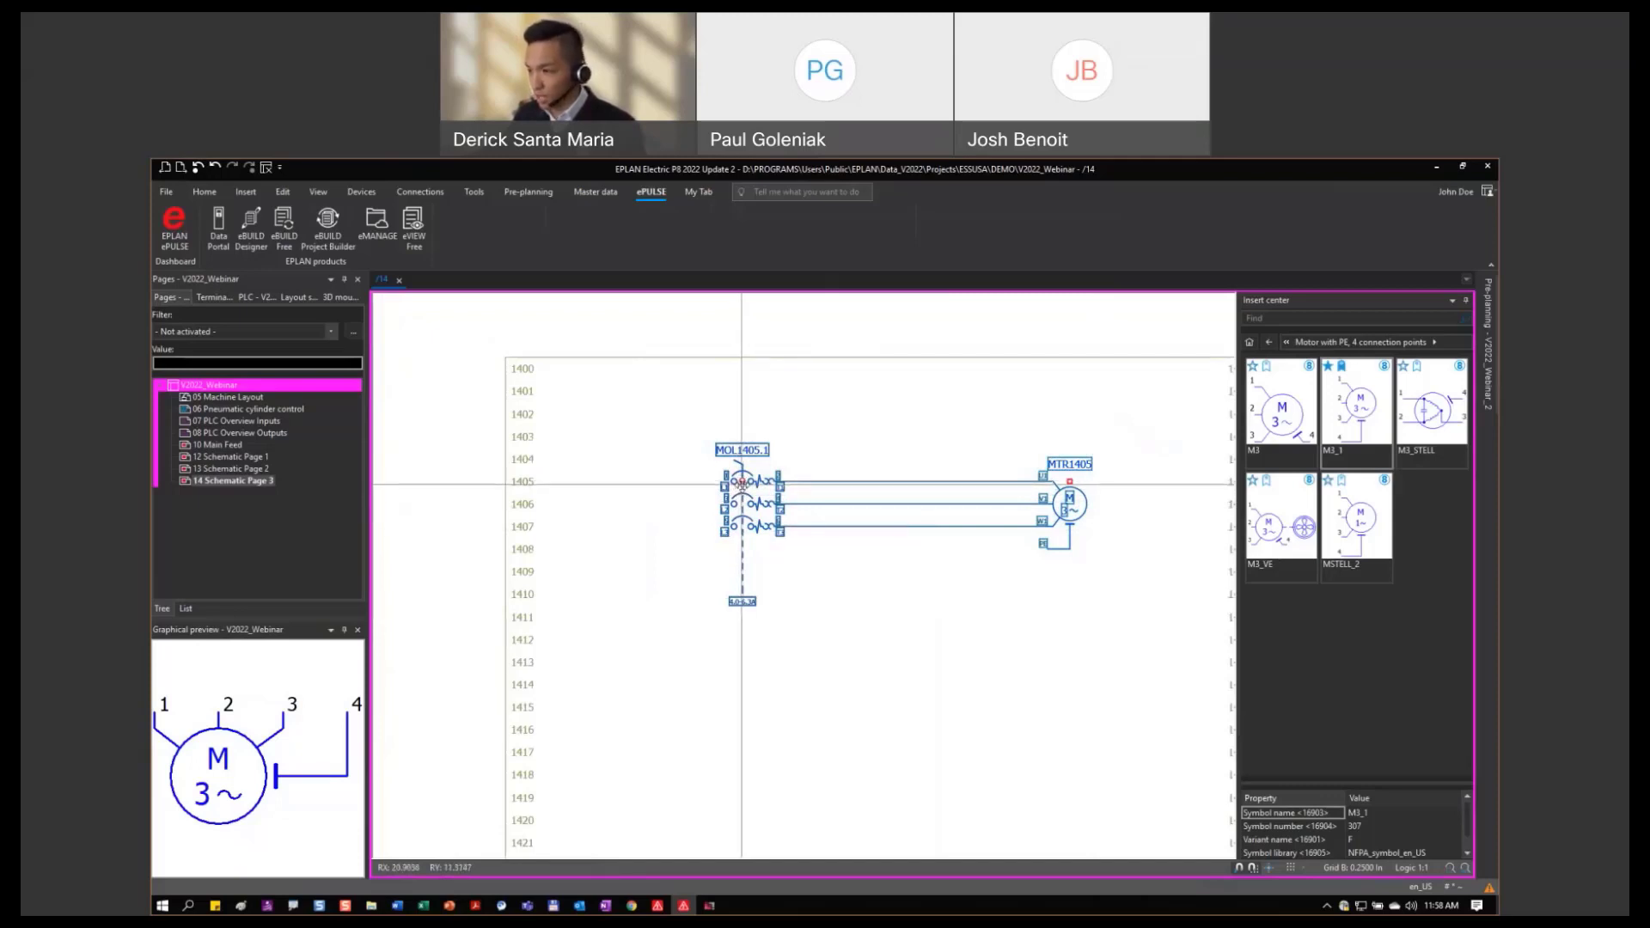
drag(740, 481, 742, 526)
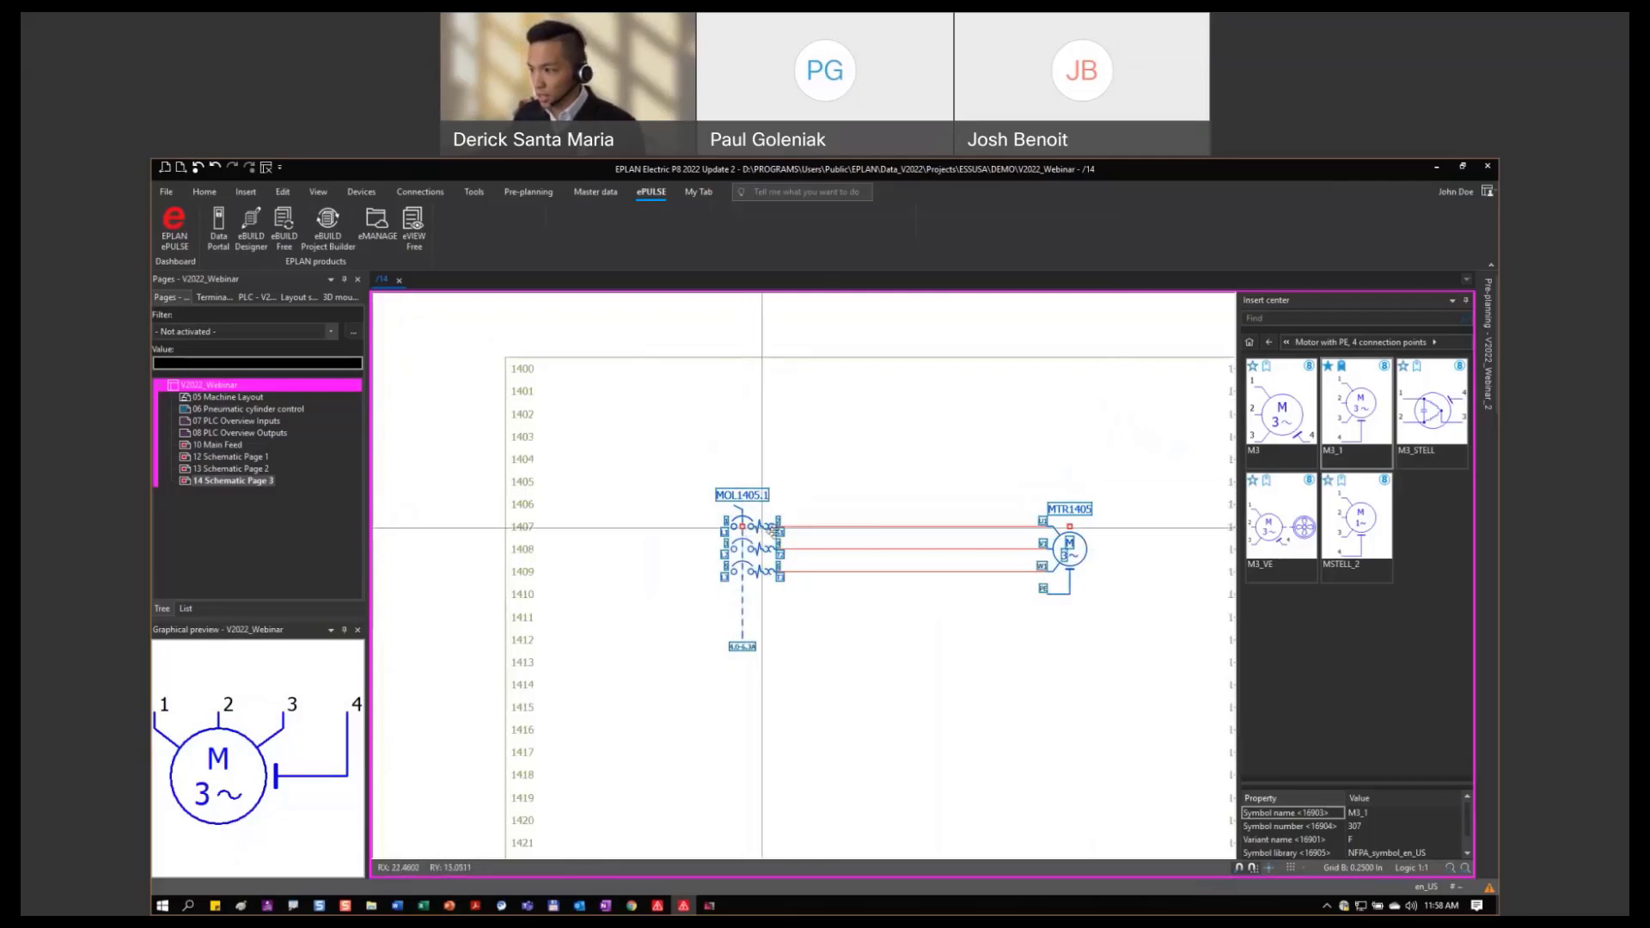
click(972, 357)
Renumber the overload switch and motor device tags offline by their current row, keeping the Identifier + row format and accepting the previewed result.
scroll(737, 523, up, 2)
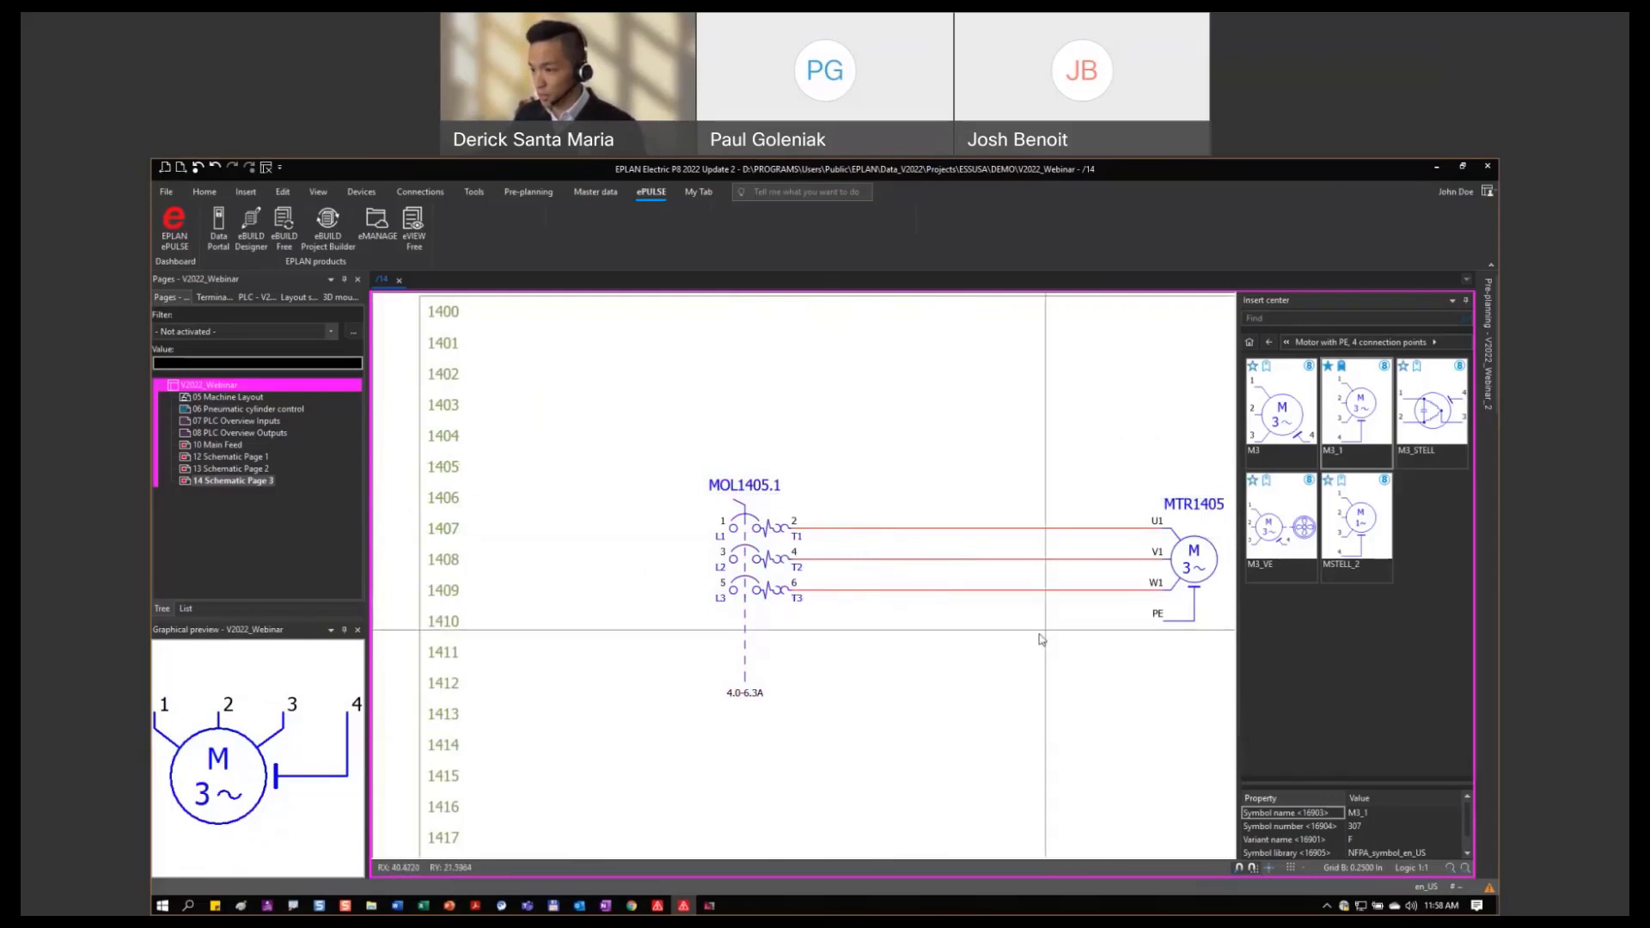
middle_drag(1049, 637, 977, 631)
scroll(979, 636, down, 2)
drag(627, 466, 1122, 710)
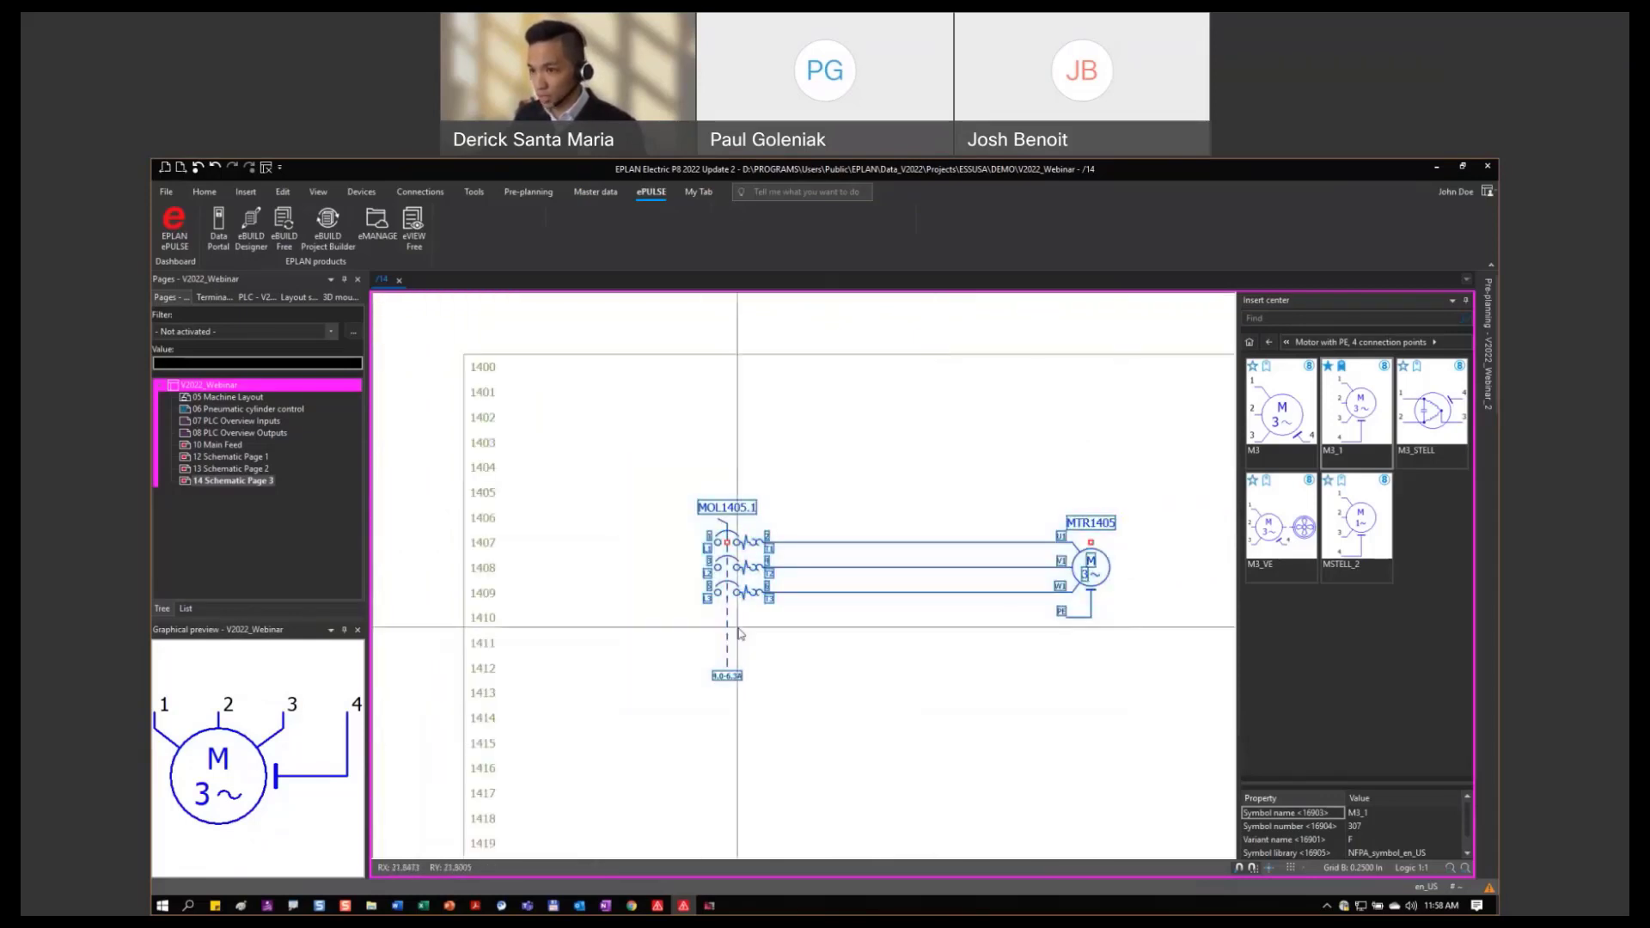
click(359, 193)
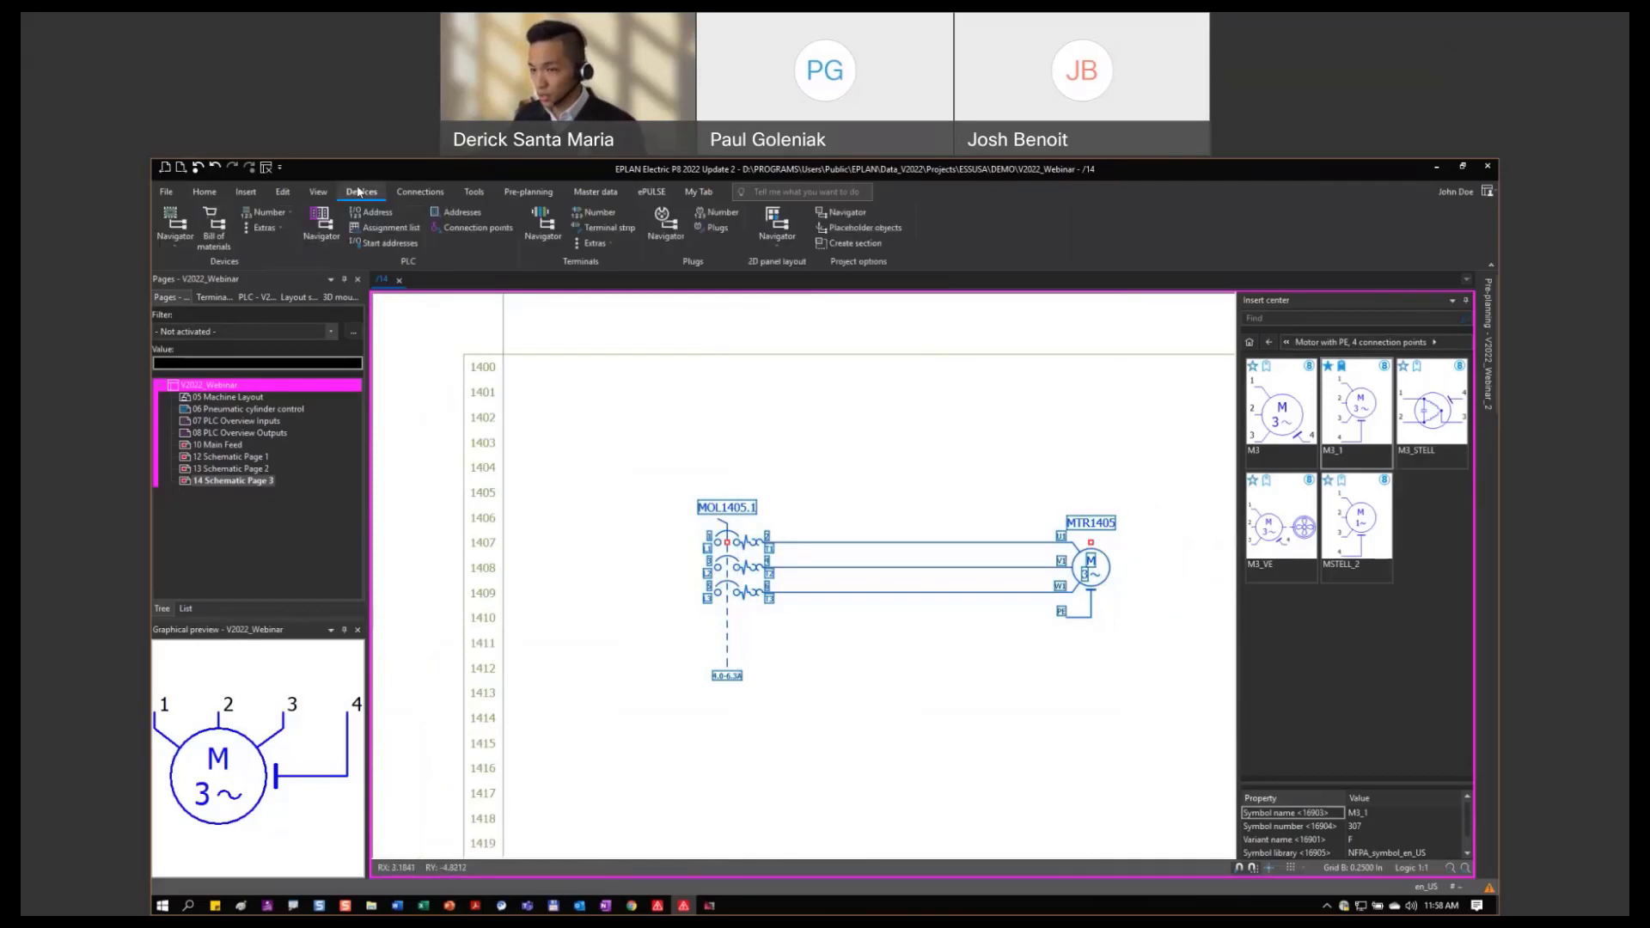
click(266, 220)
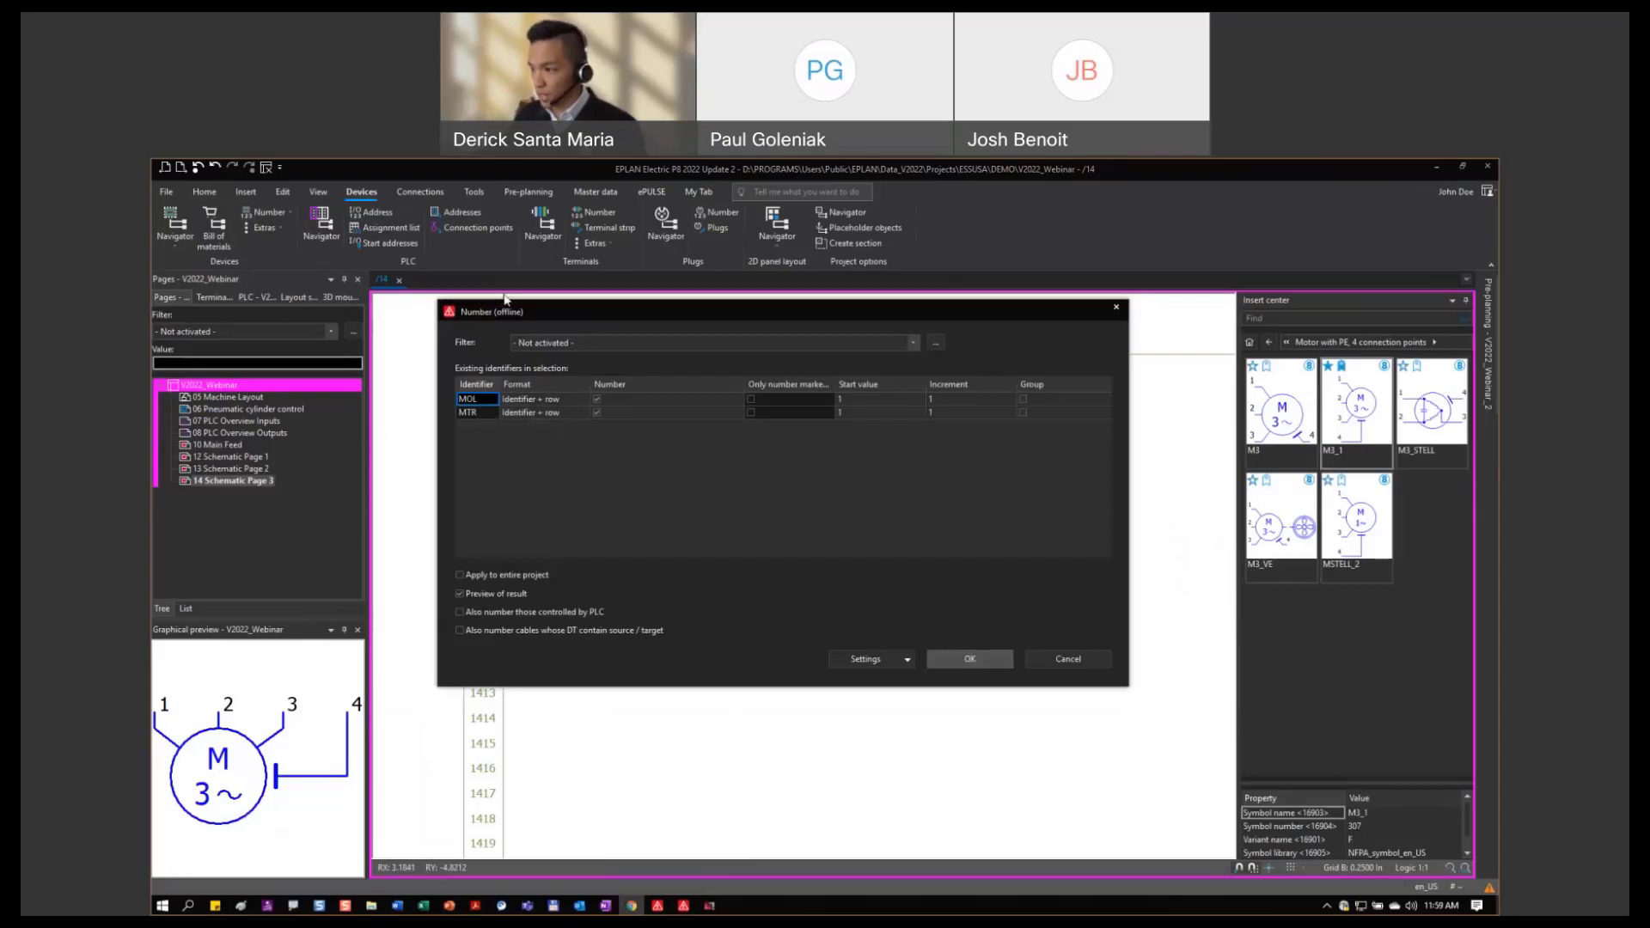
click(968, 659)
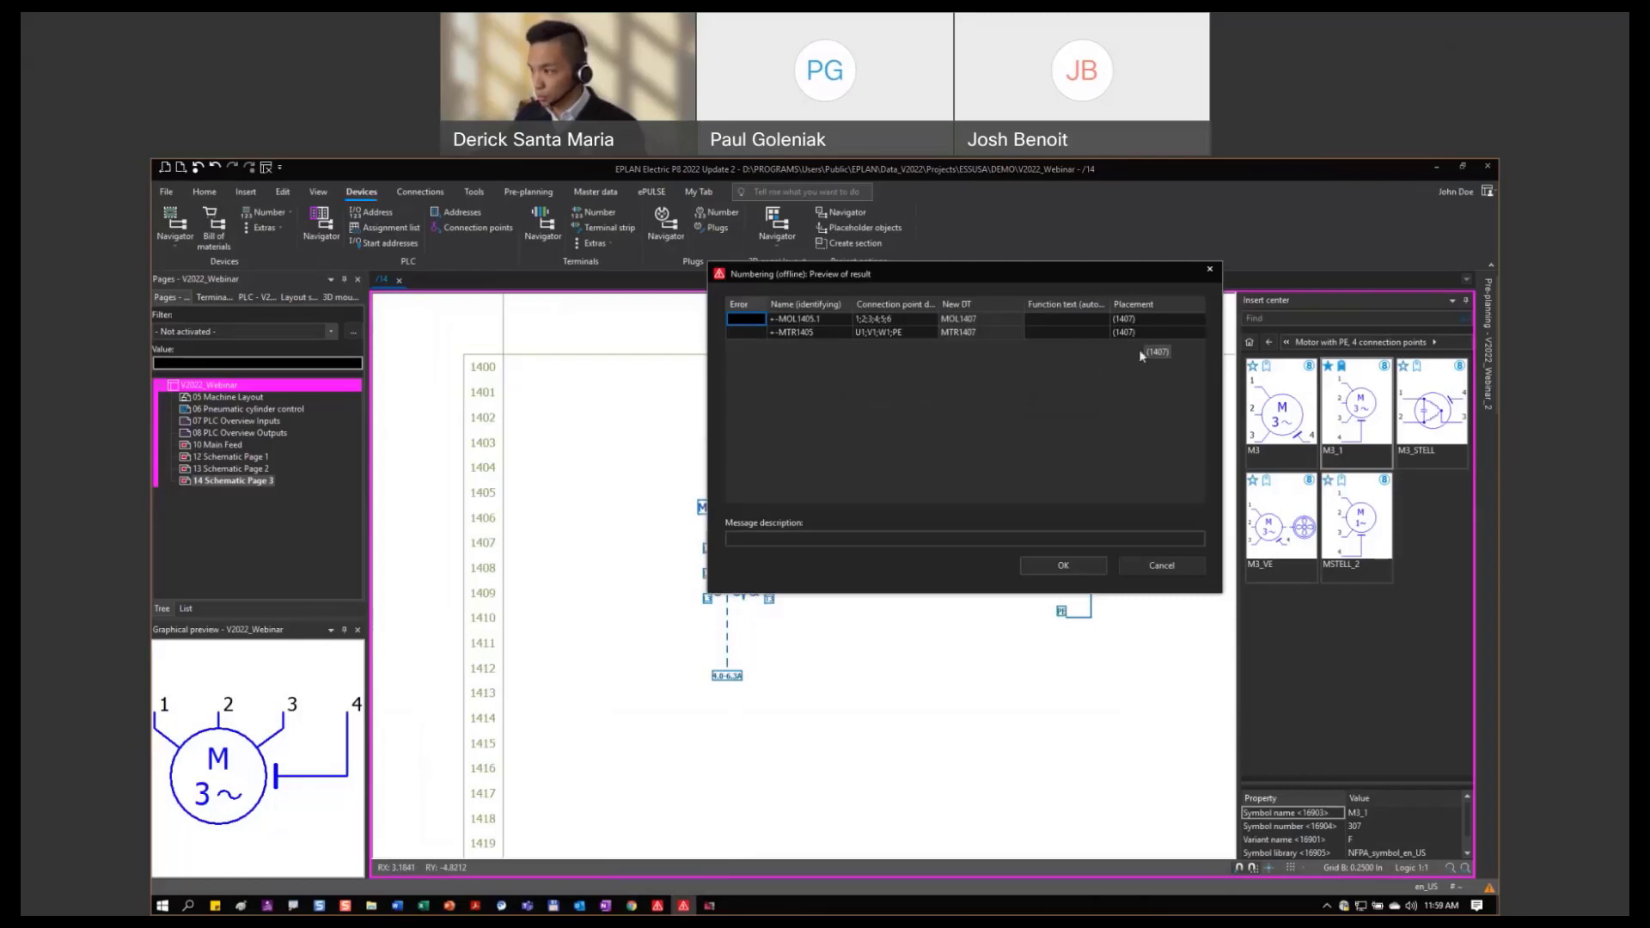
click(1063, 565)
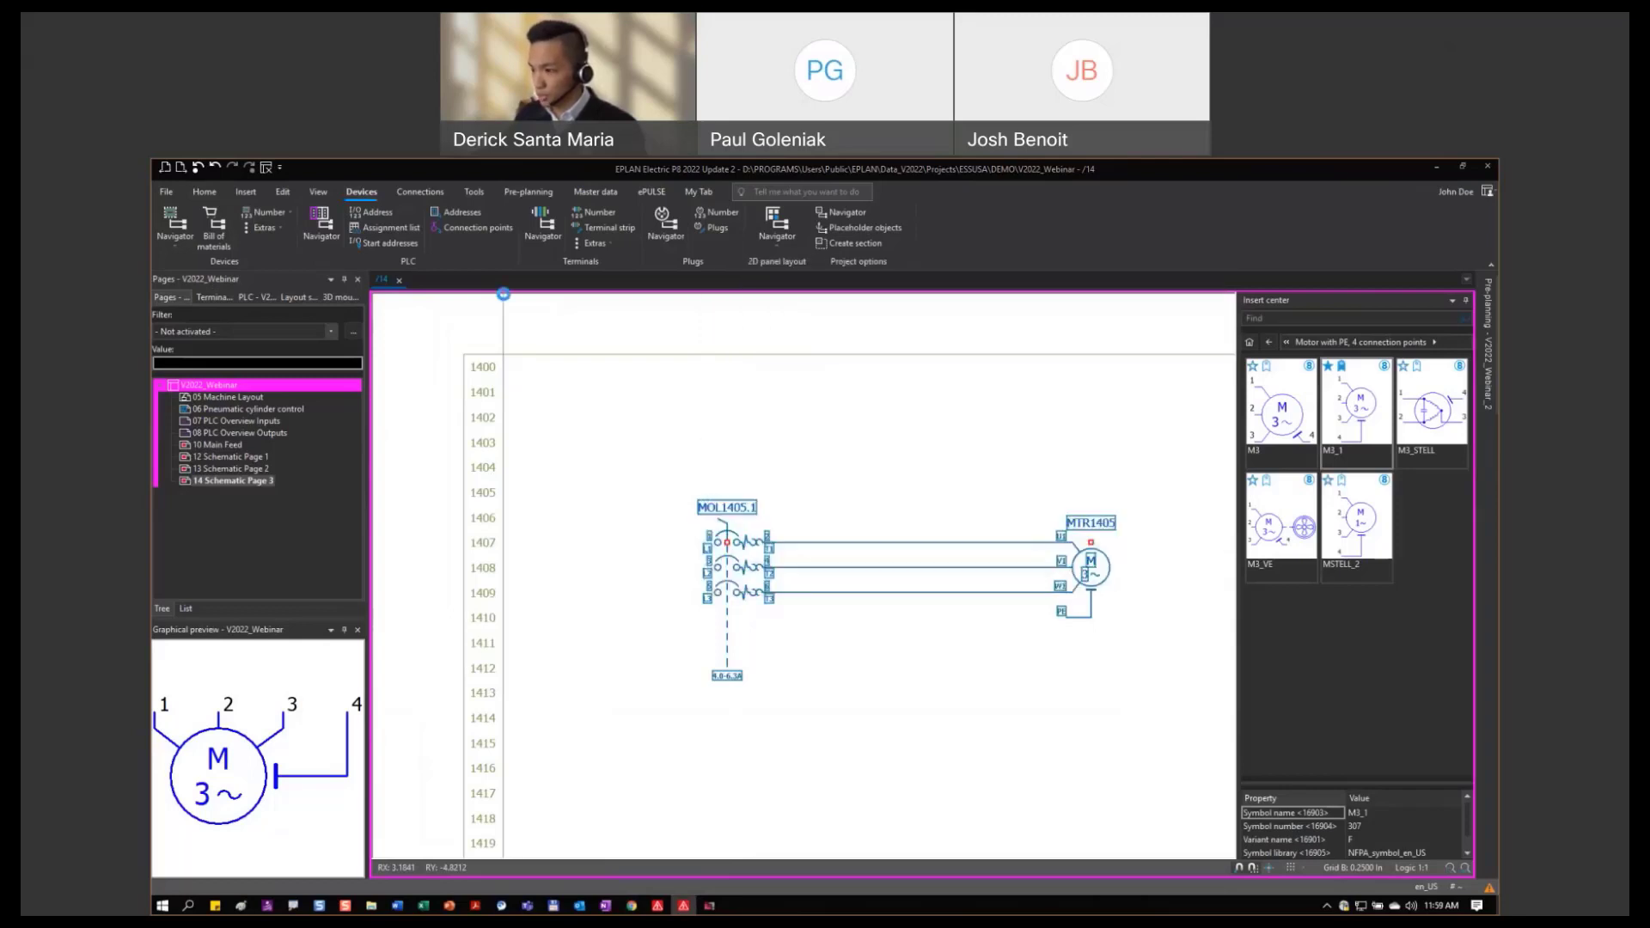
scroll(736, 585, up, 1)
scroll(744, 497, up, 2)
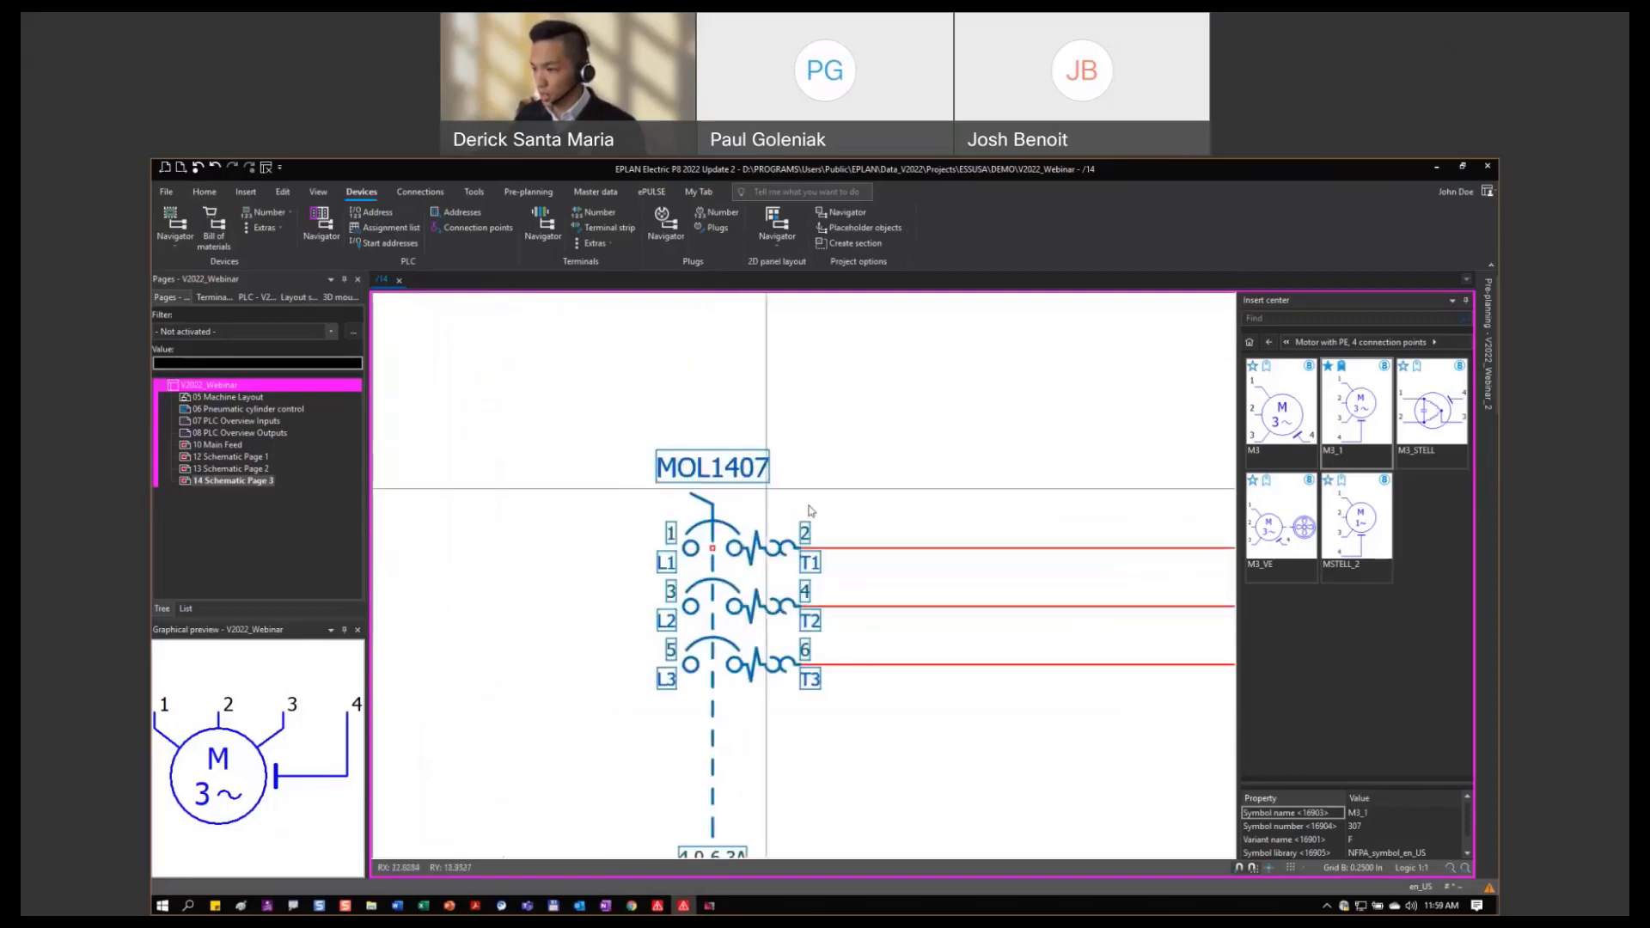
scroll(896, 490, down, 1)
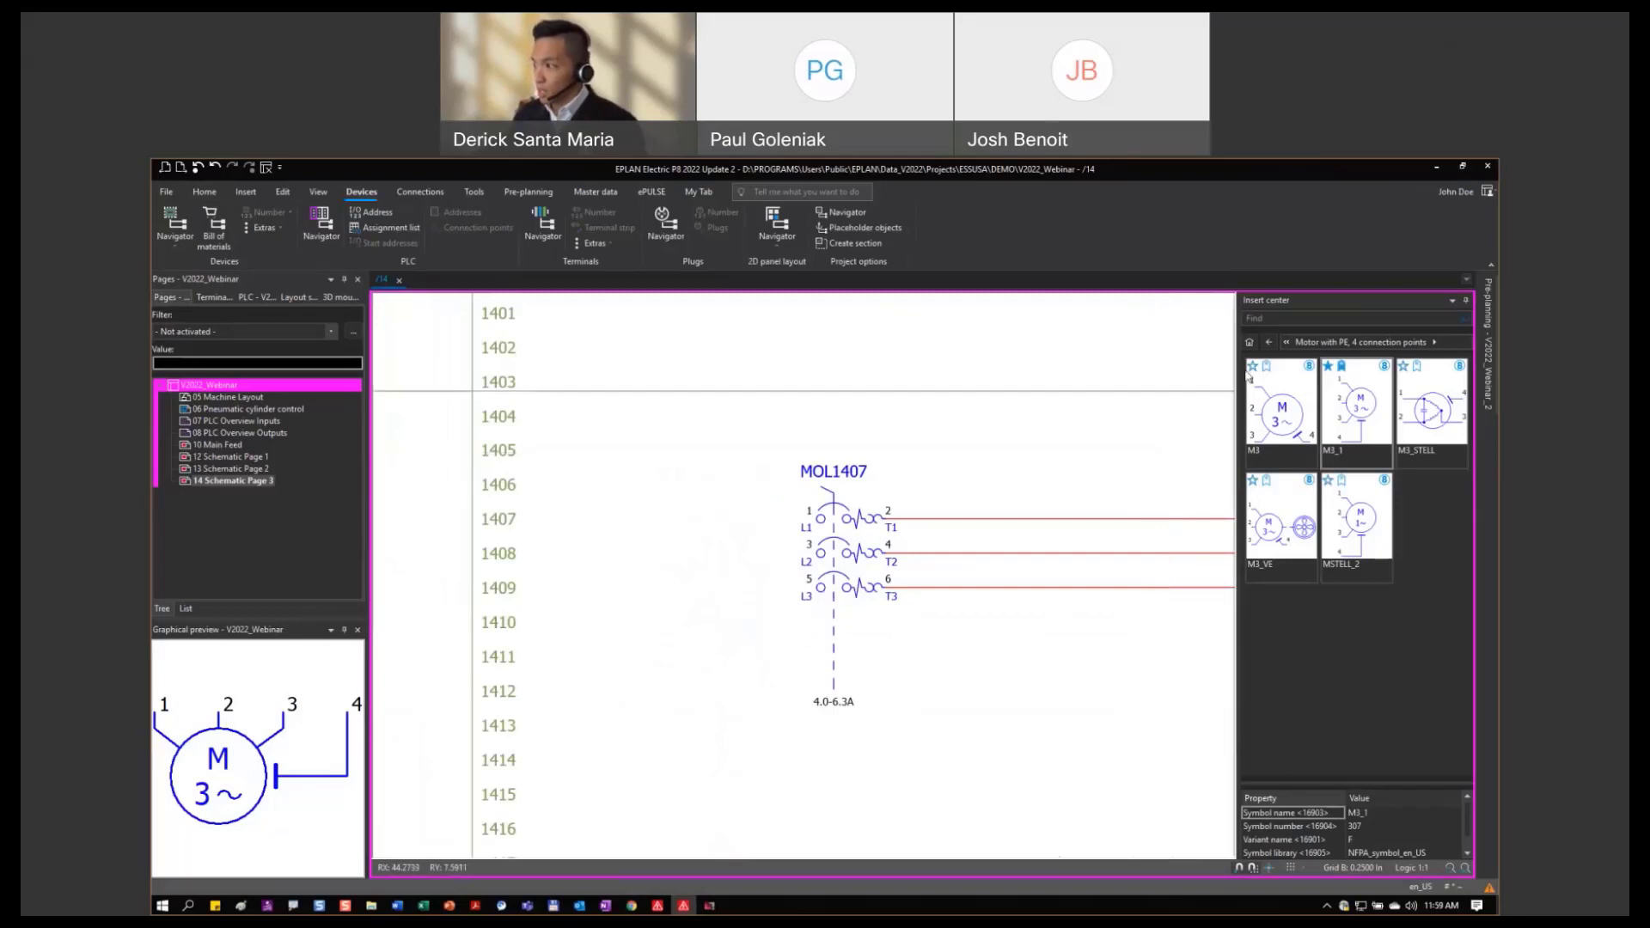
Insert the Interruption Points window macro from the Demo_V2022 folder at row 1403, up and to the left of the overload switch.
click(1251, 343)
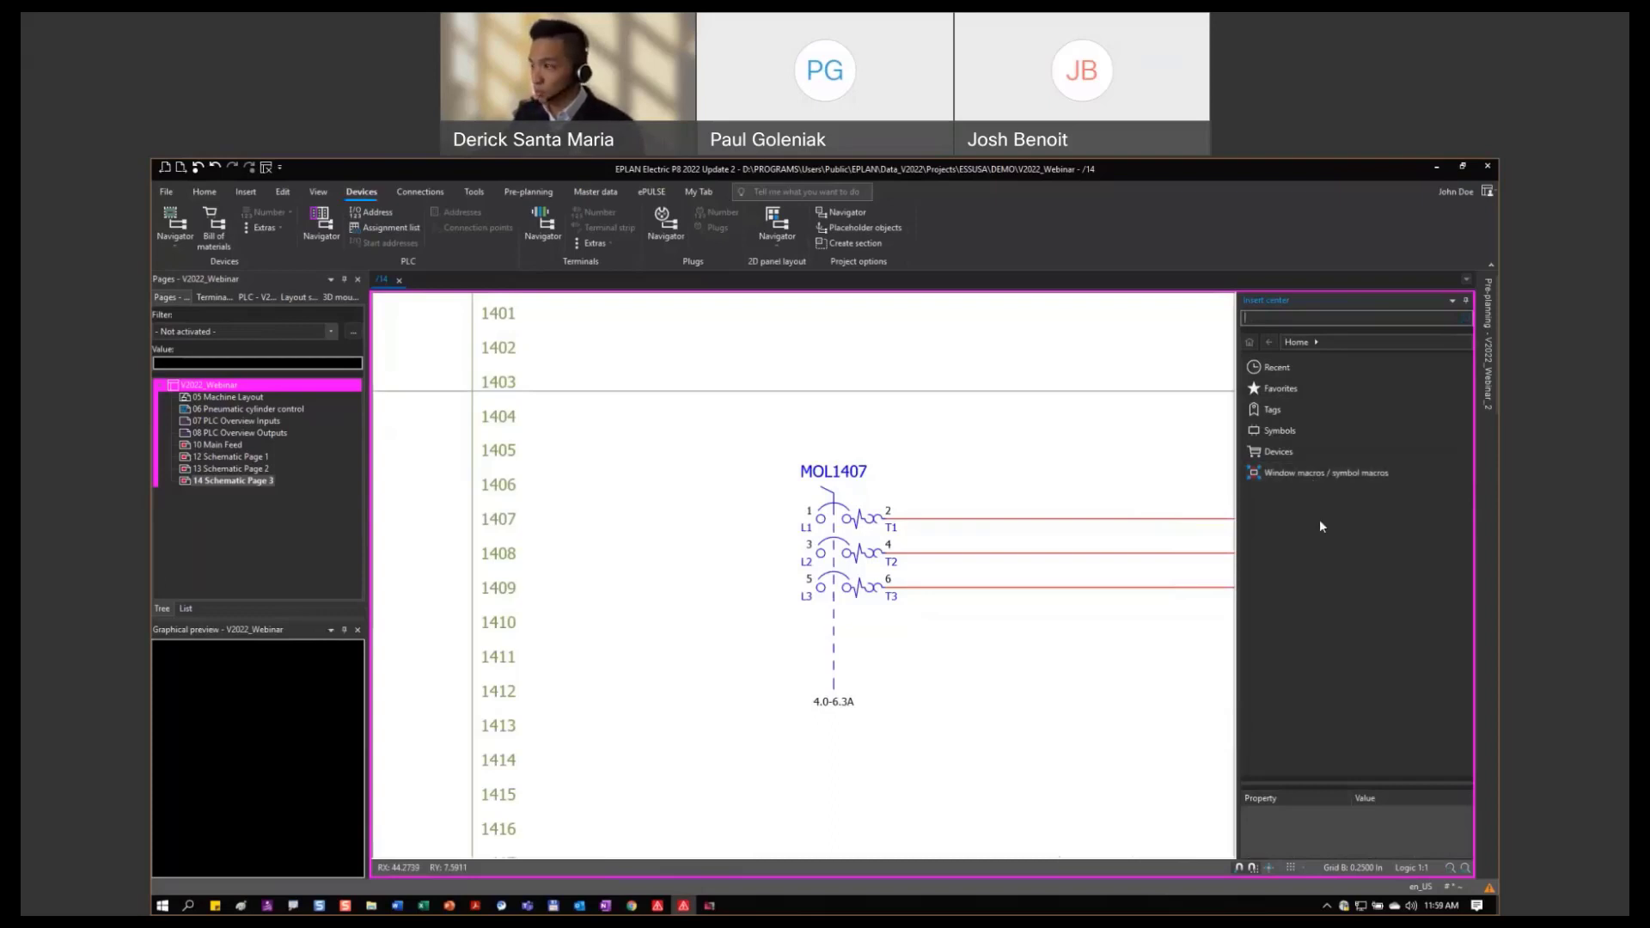
click(1323, 473)
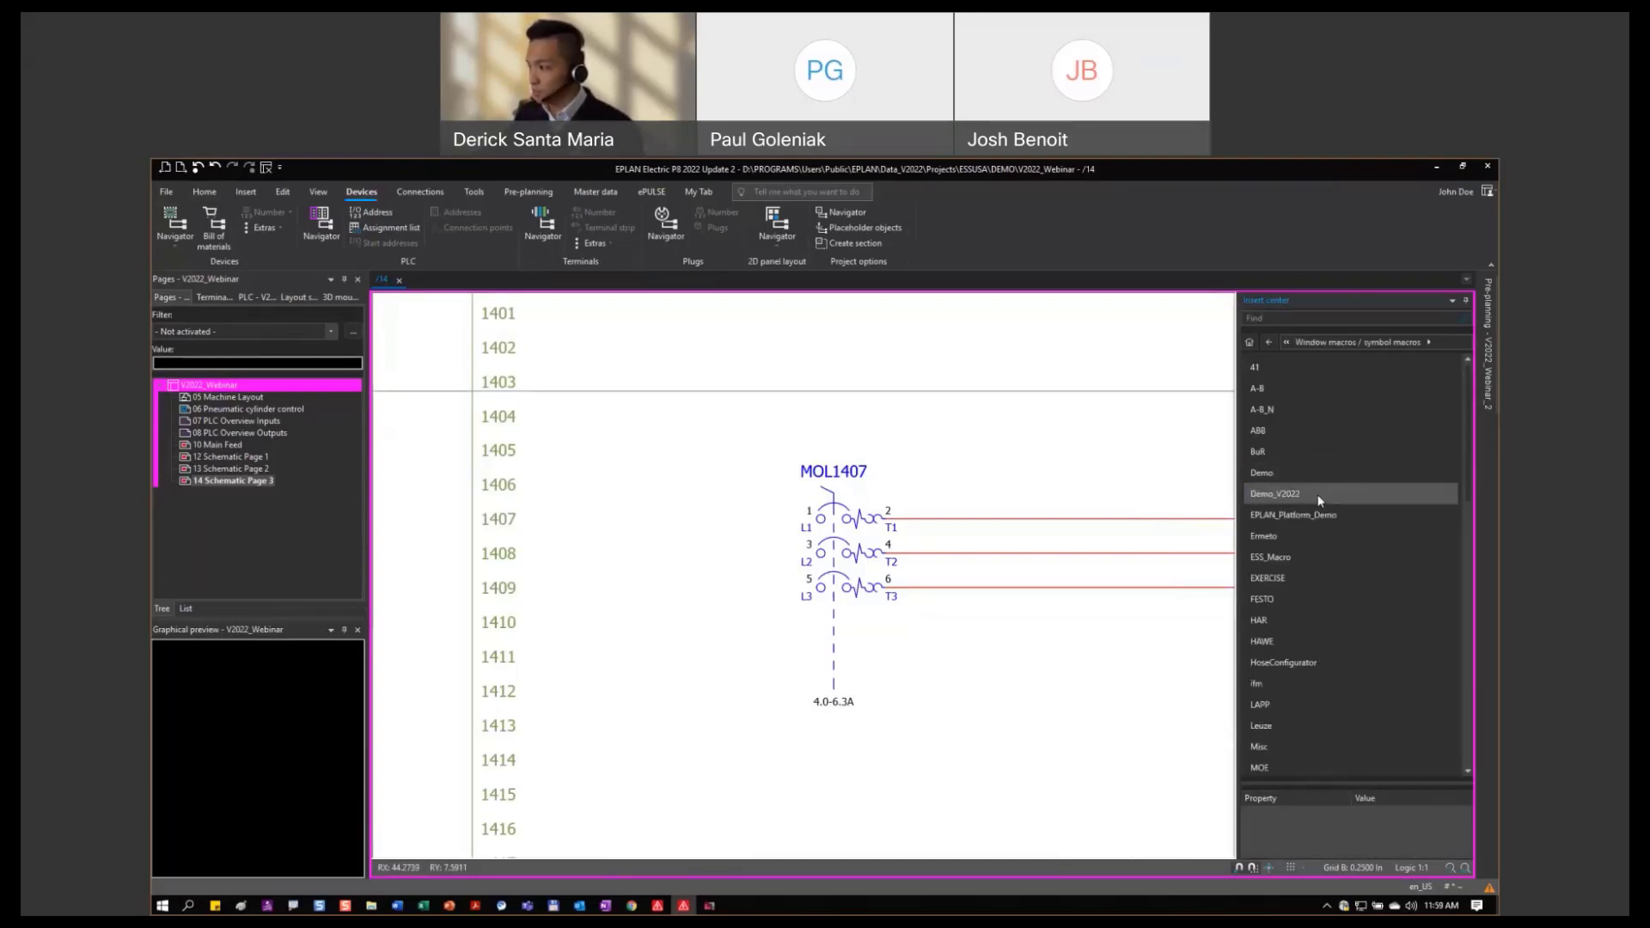
click(1319, 495)
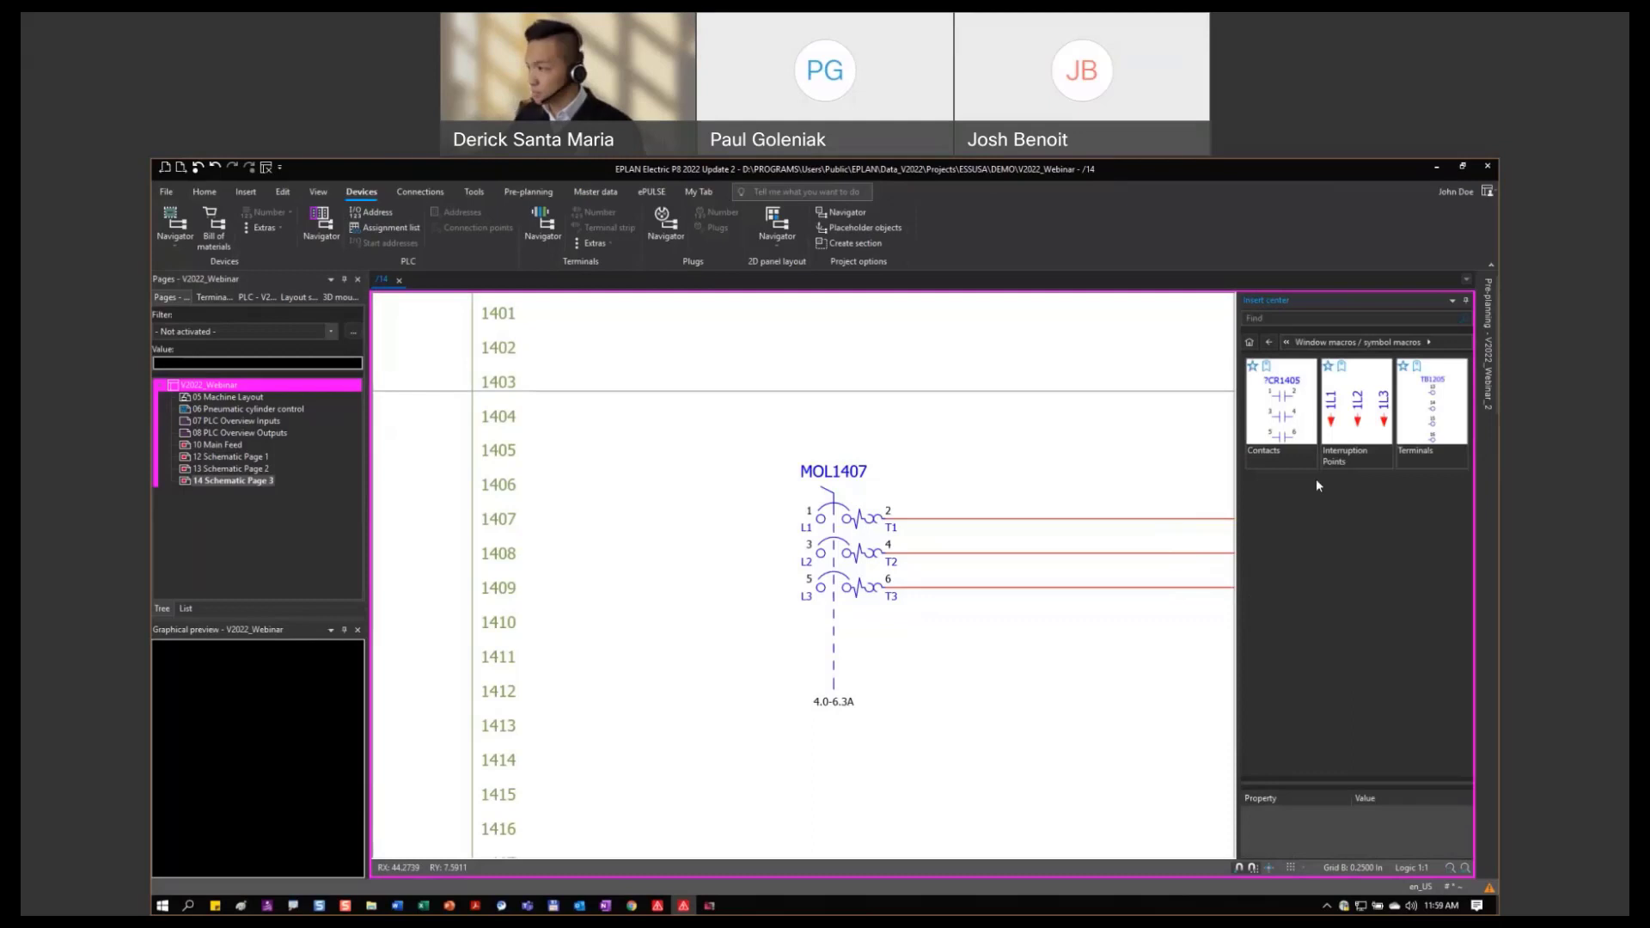
click(1359, 419)
double_click(1360, 417)
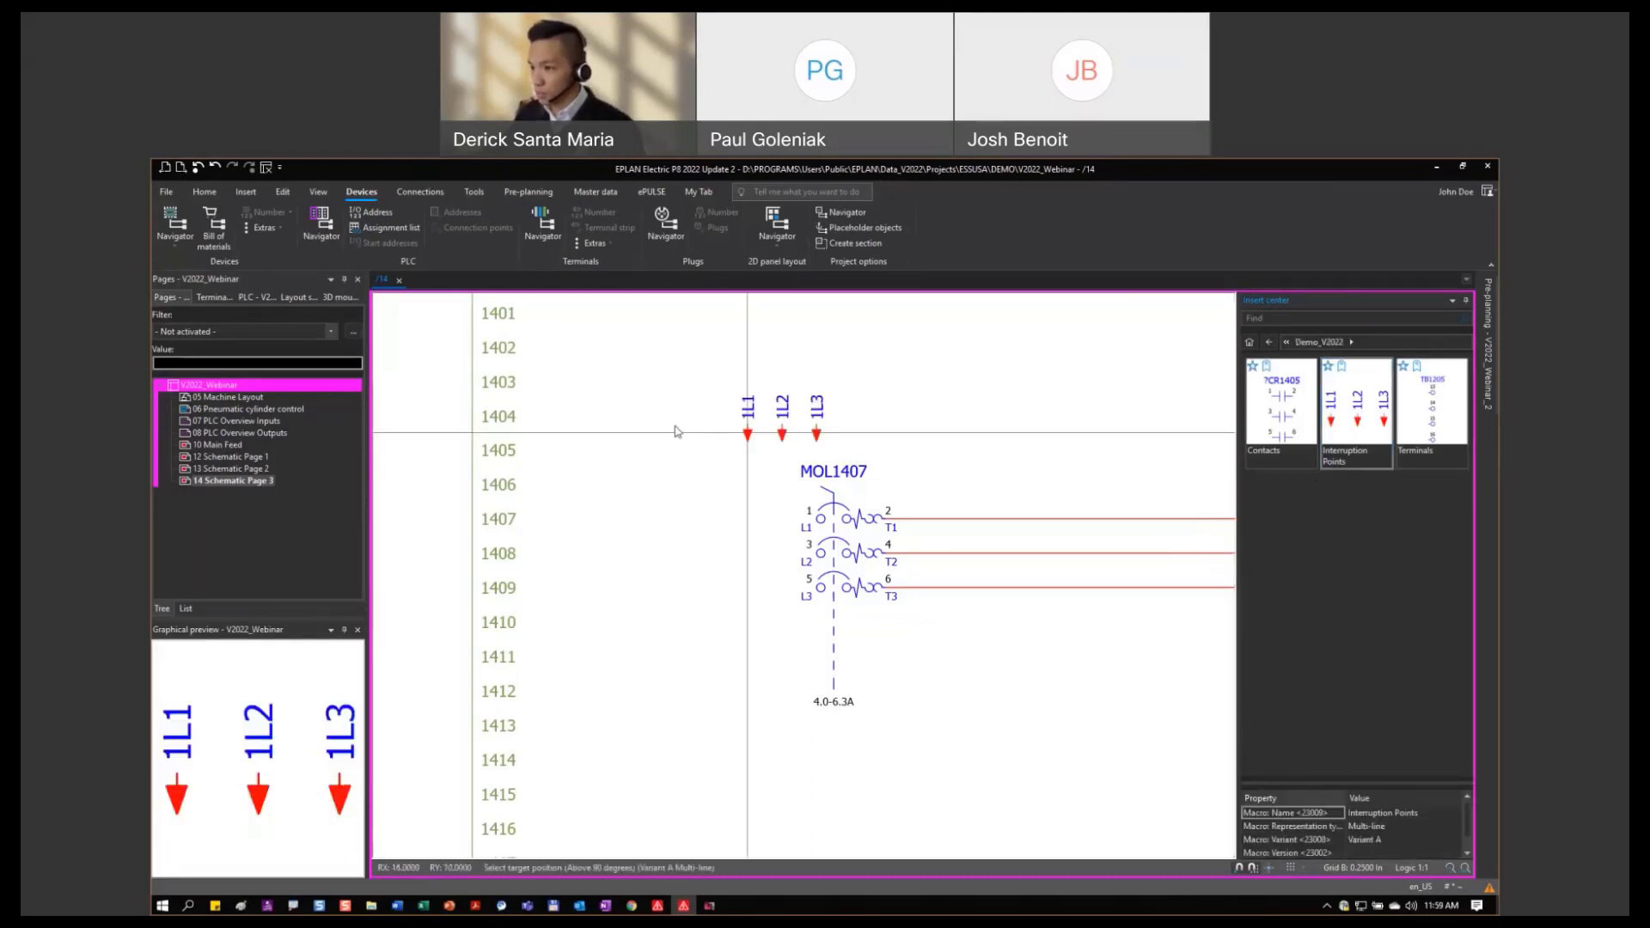
click(575, 390)
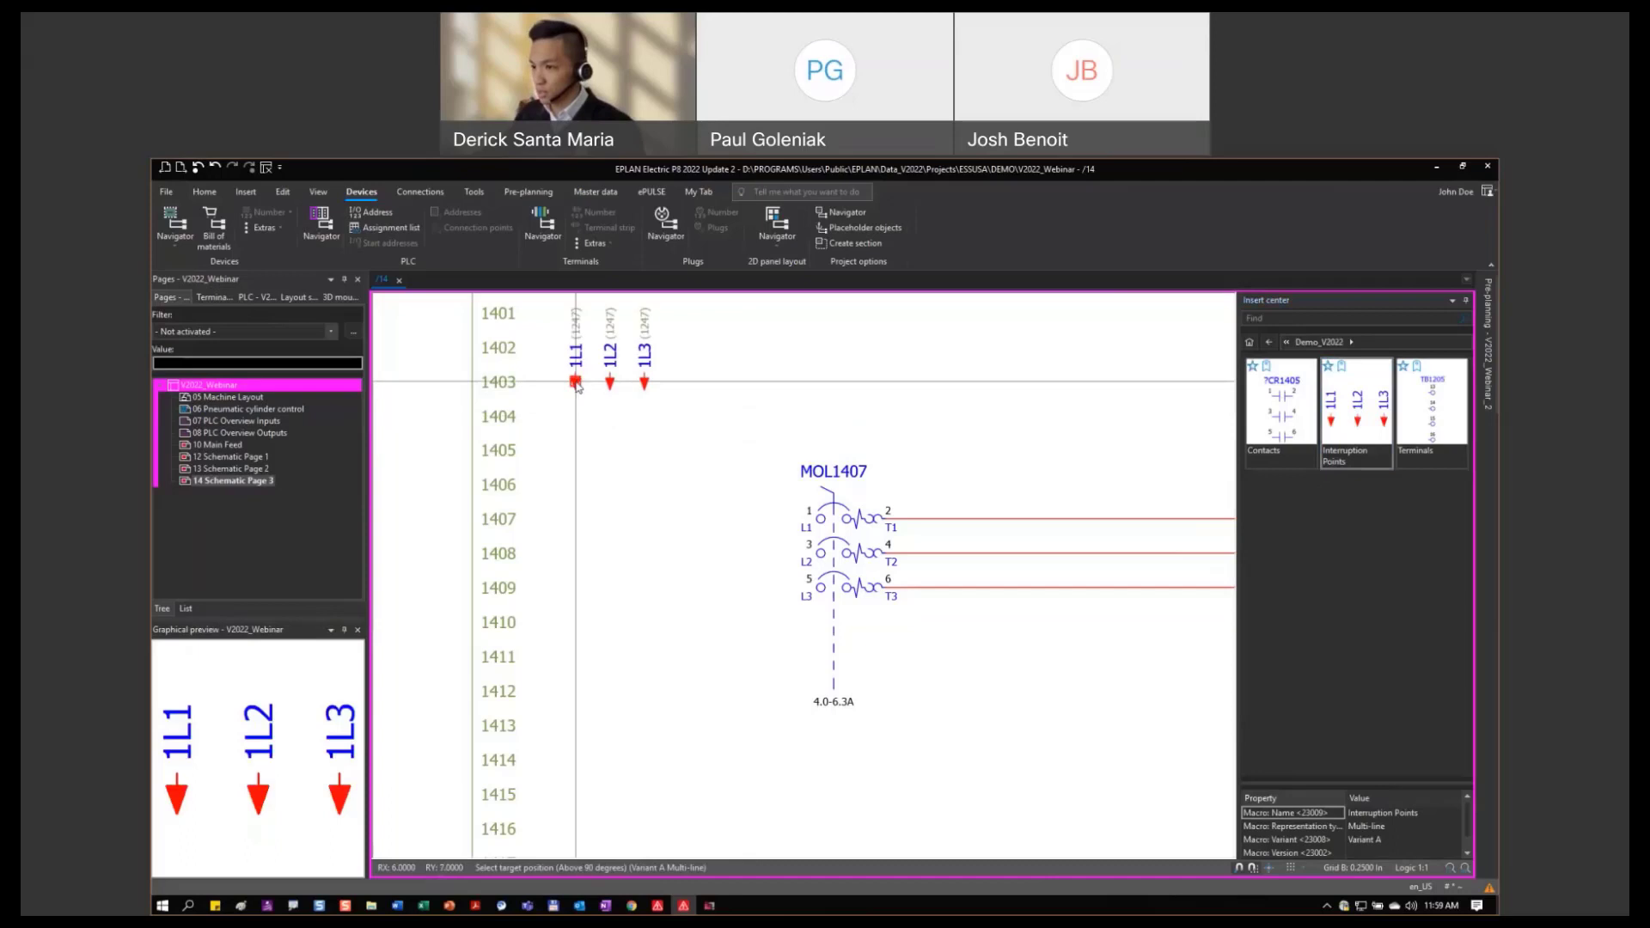
key(Escape)
scroll(676, 539, up, 1)
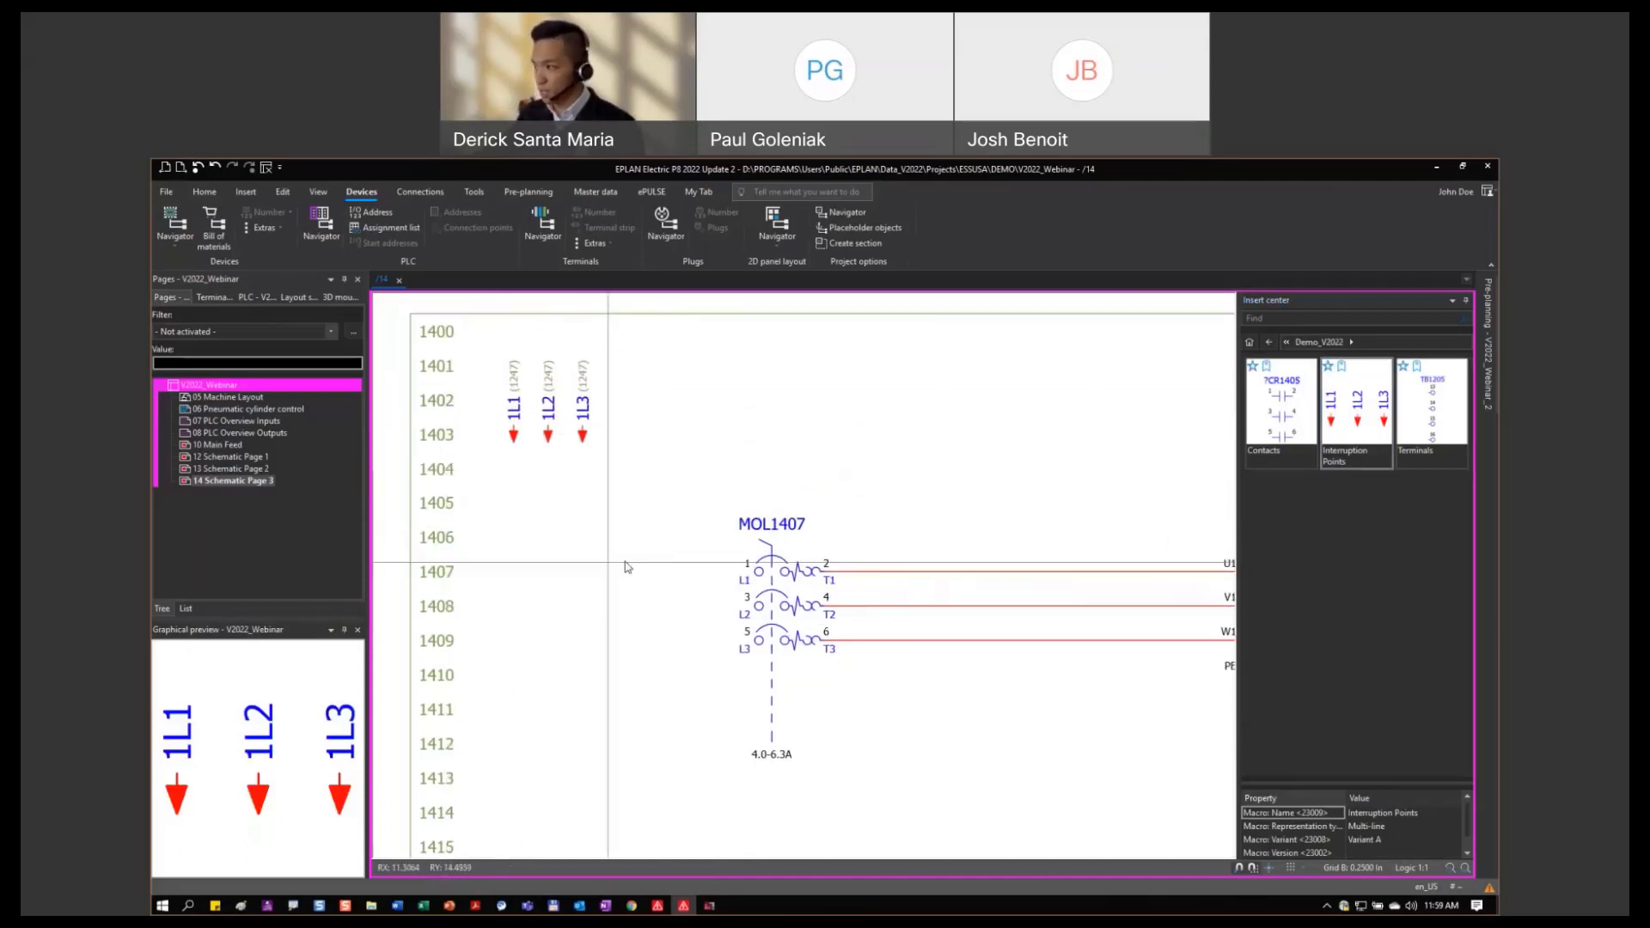
Connect interruption points 1L1, 1L2 and 1L3 to the overload switch inputs with corner symbols at rows 1407, 1408 and 1409.
click(213, 194)
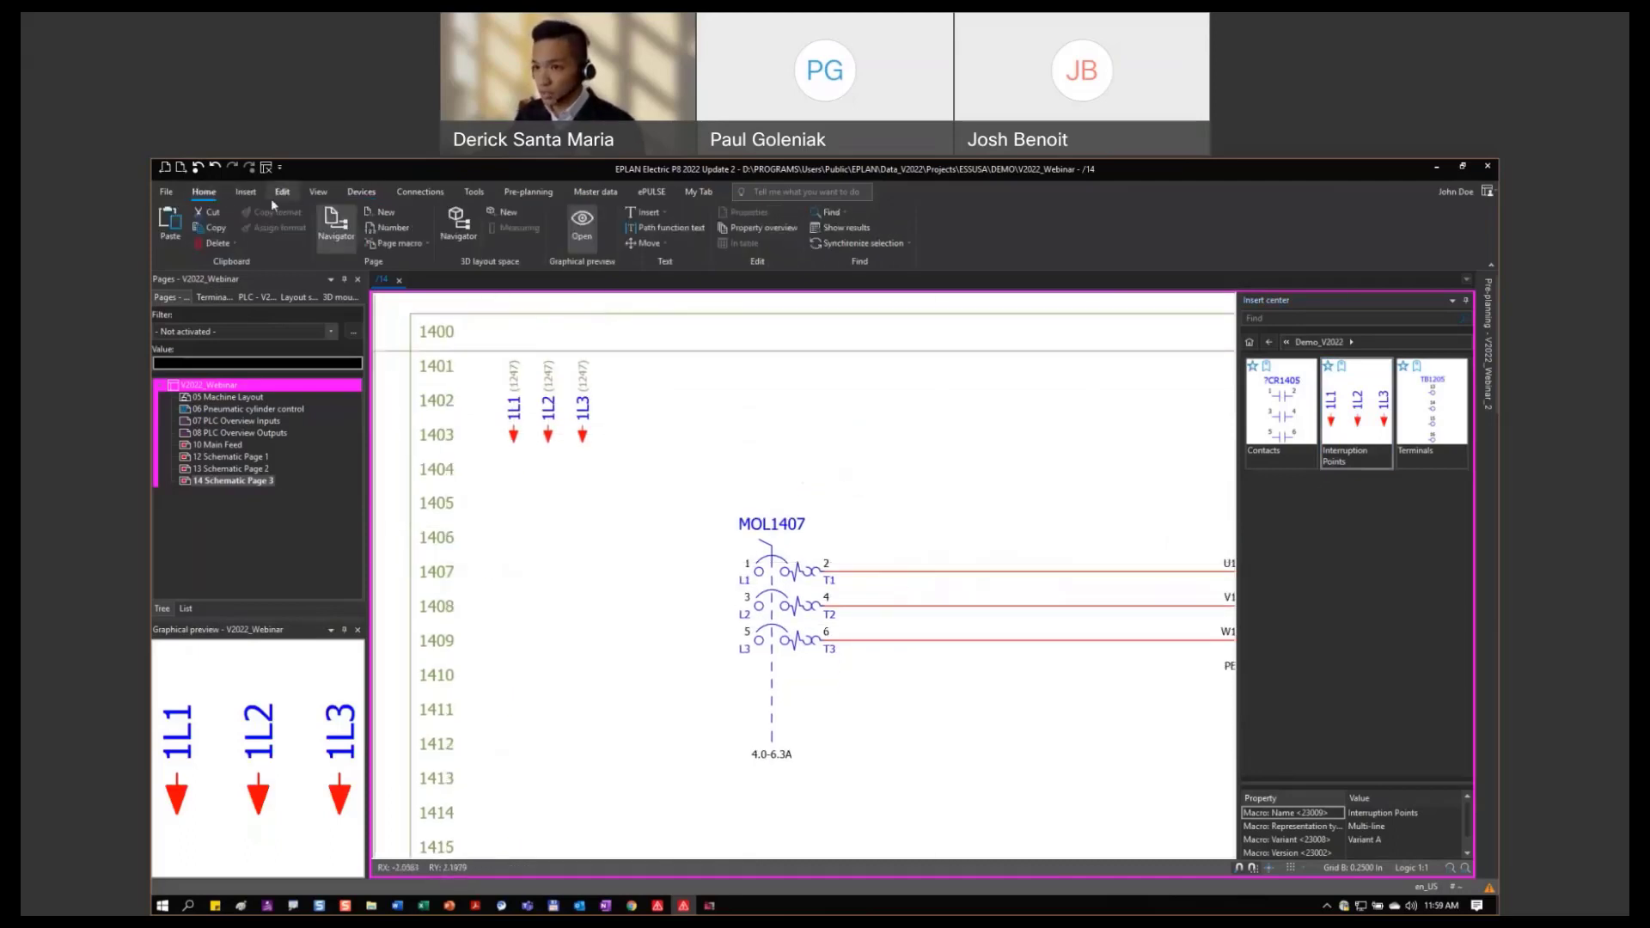
click(246, 192)
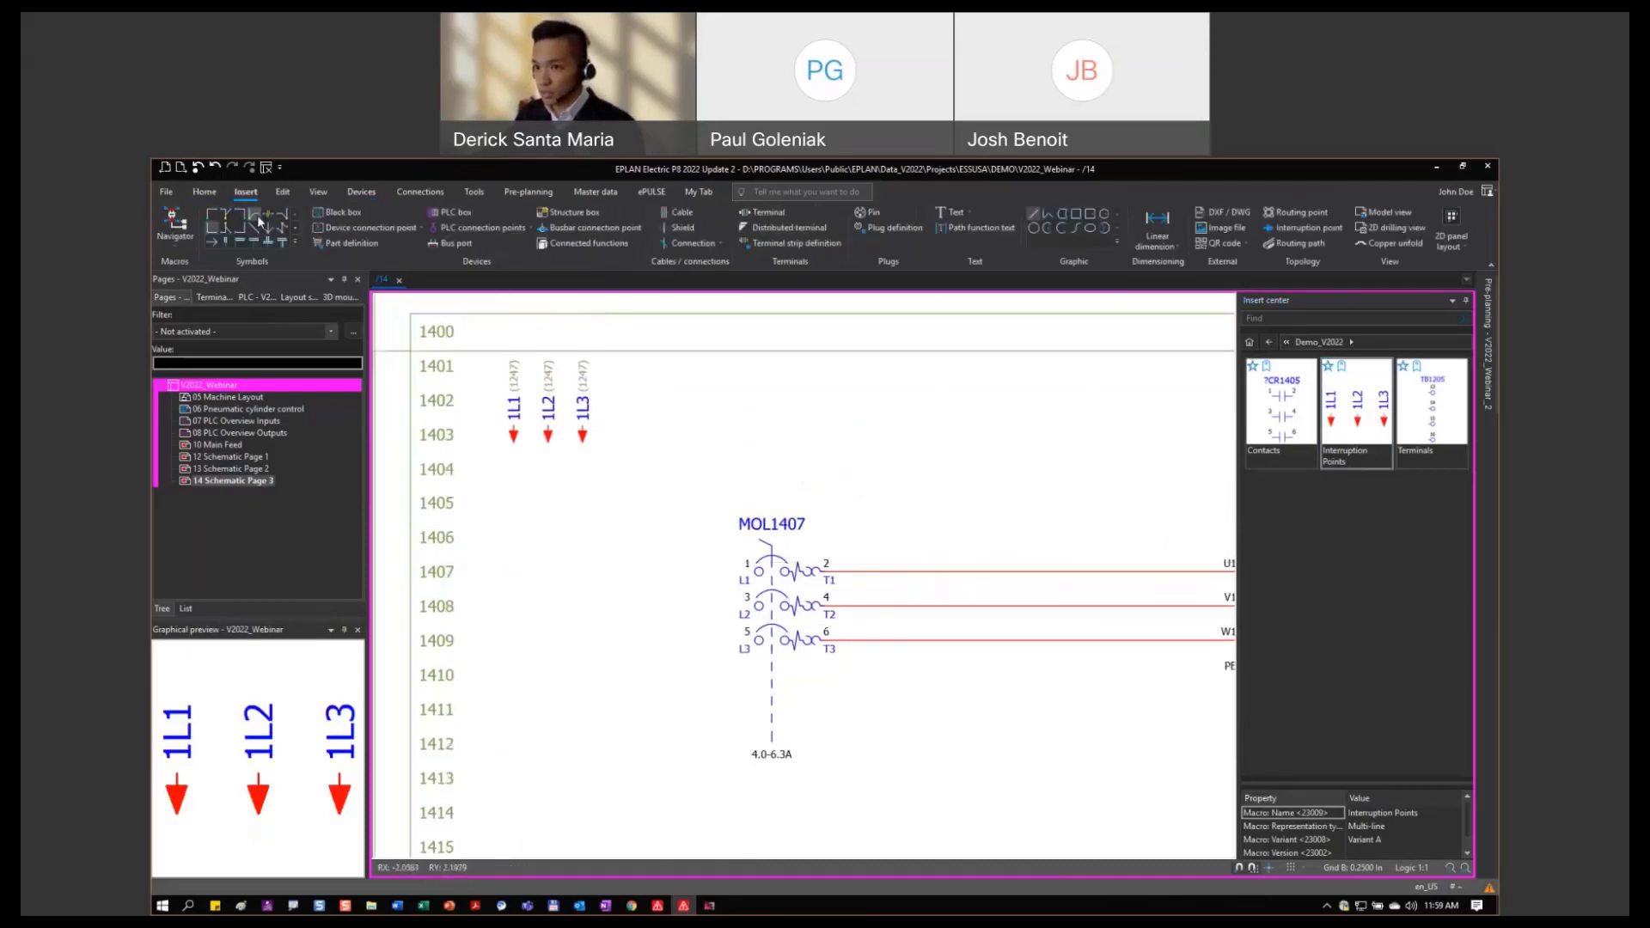
click(214, 230)
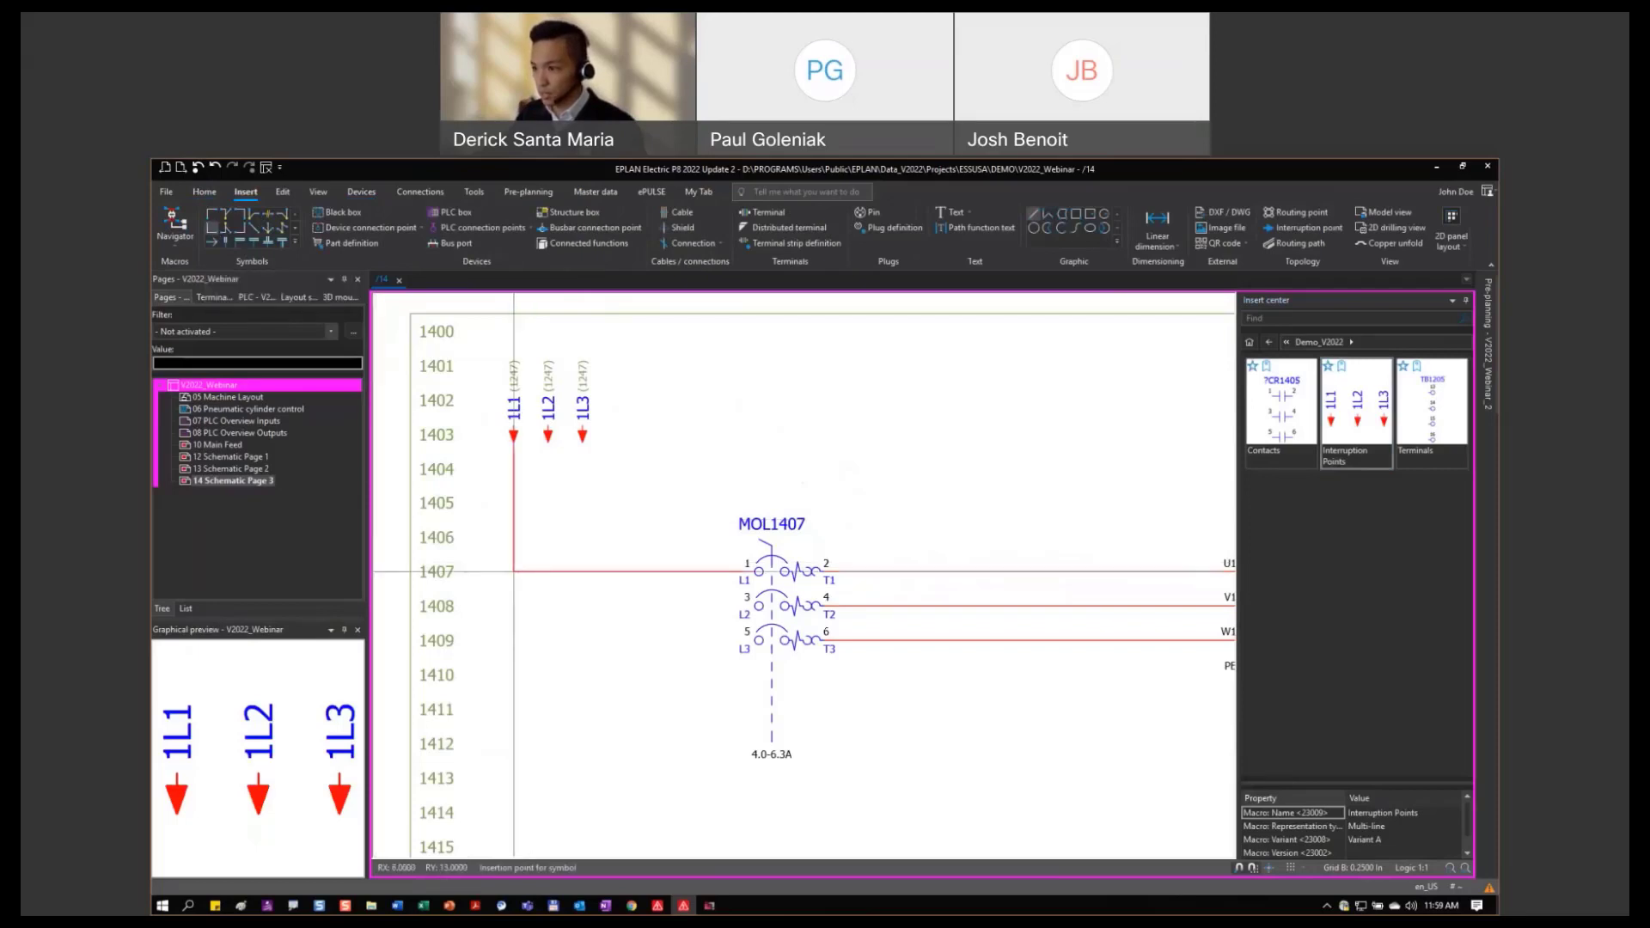
drag(516, 571, 582, 640)
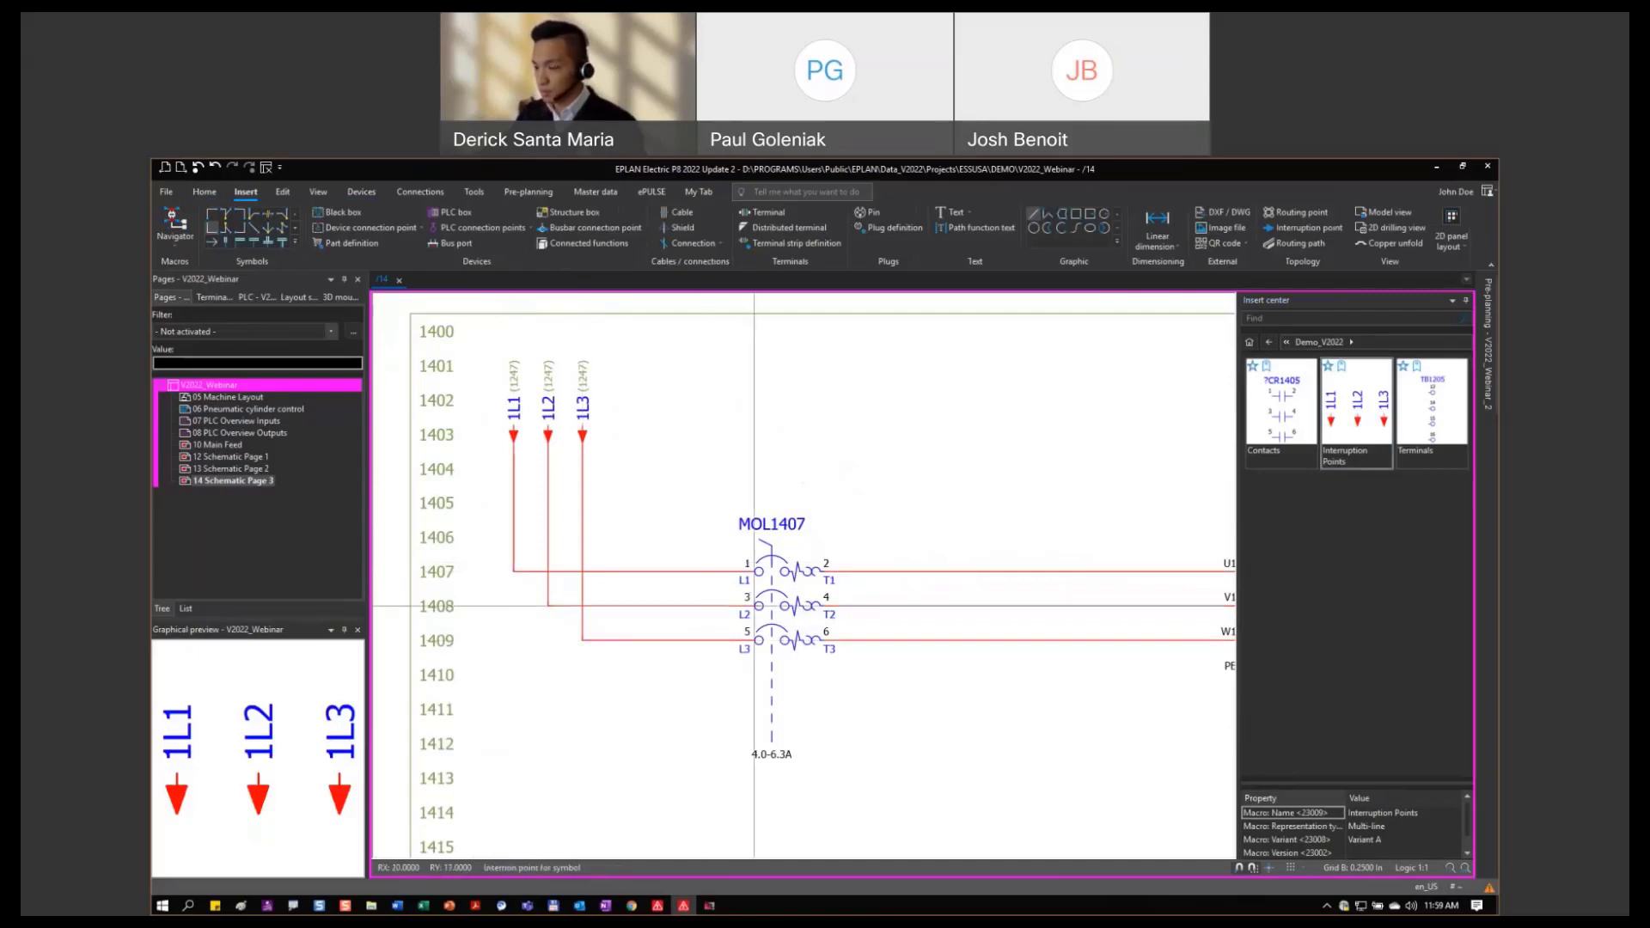
Follow the cross-references of interruption points 1L1 and 1L2 to their counterparts on Schematic Page 1 and back.
scroll(515, 421, up, 1)
scroll(506, 421, up, 2)
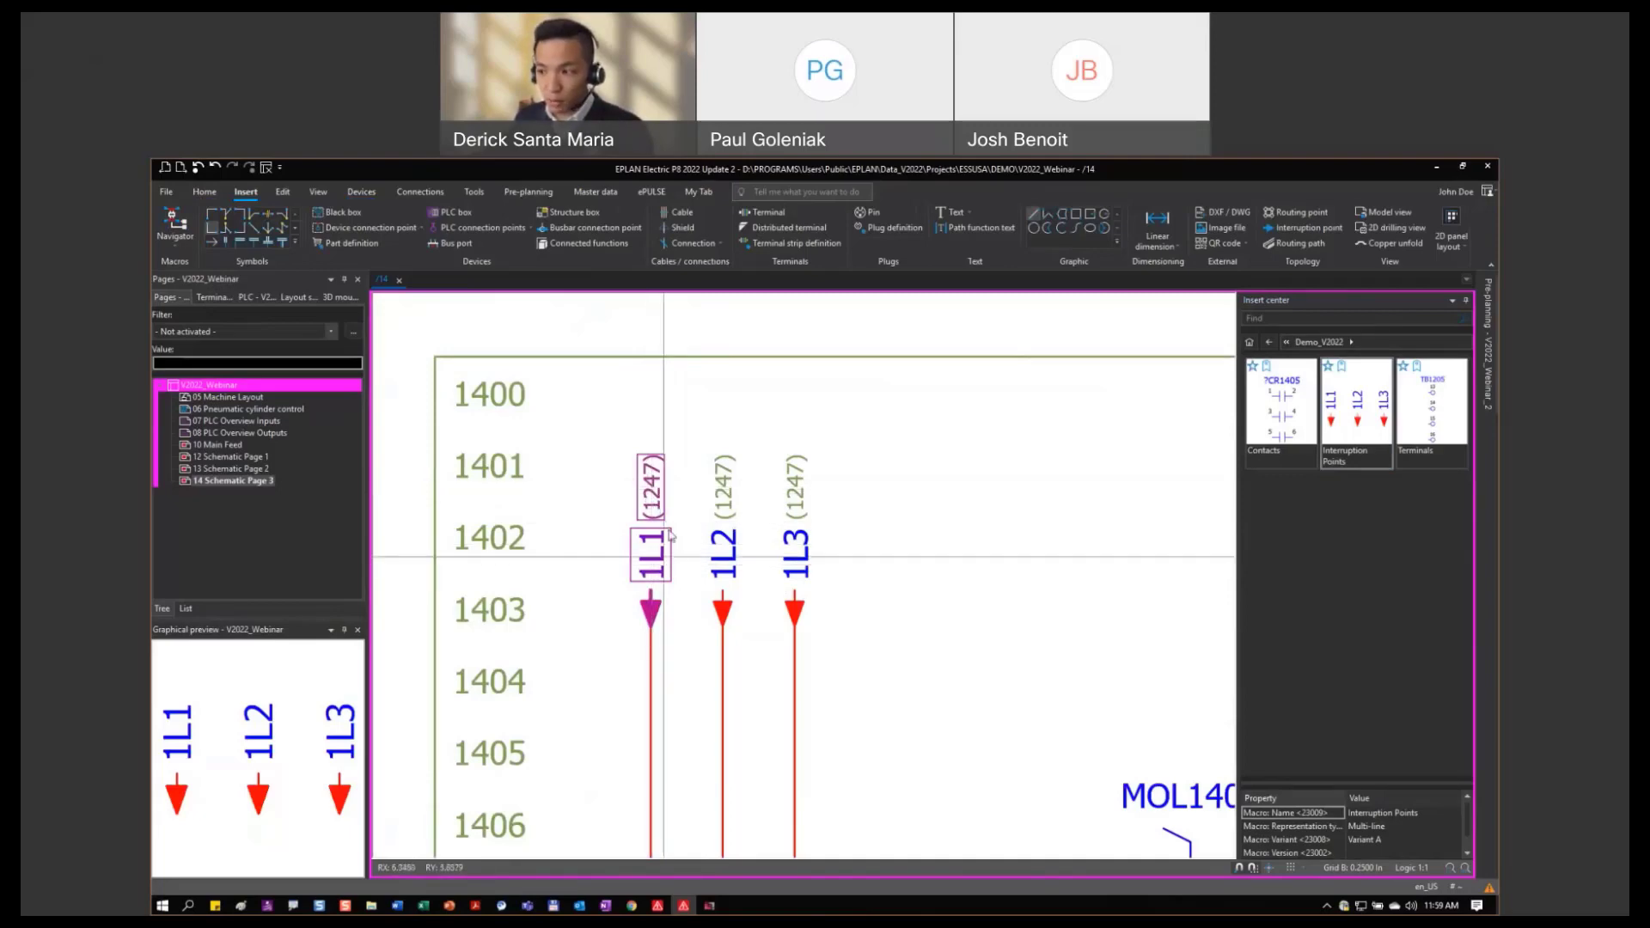
double_click(655, 491)
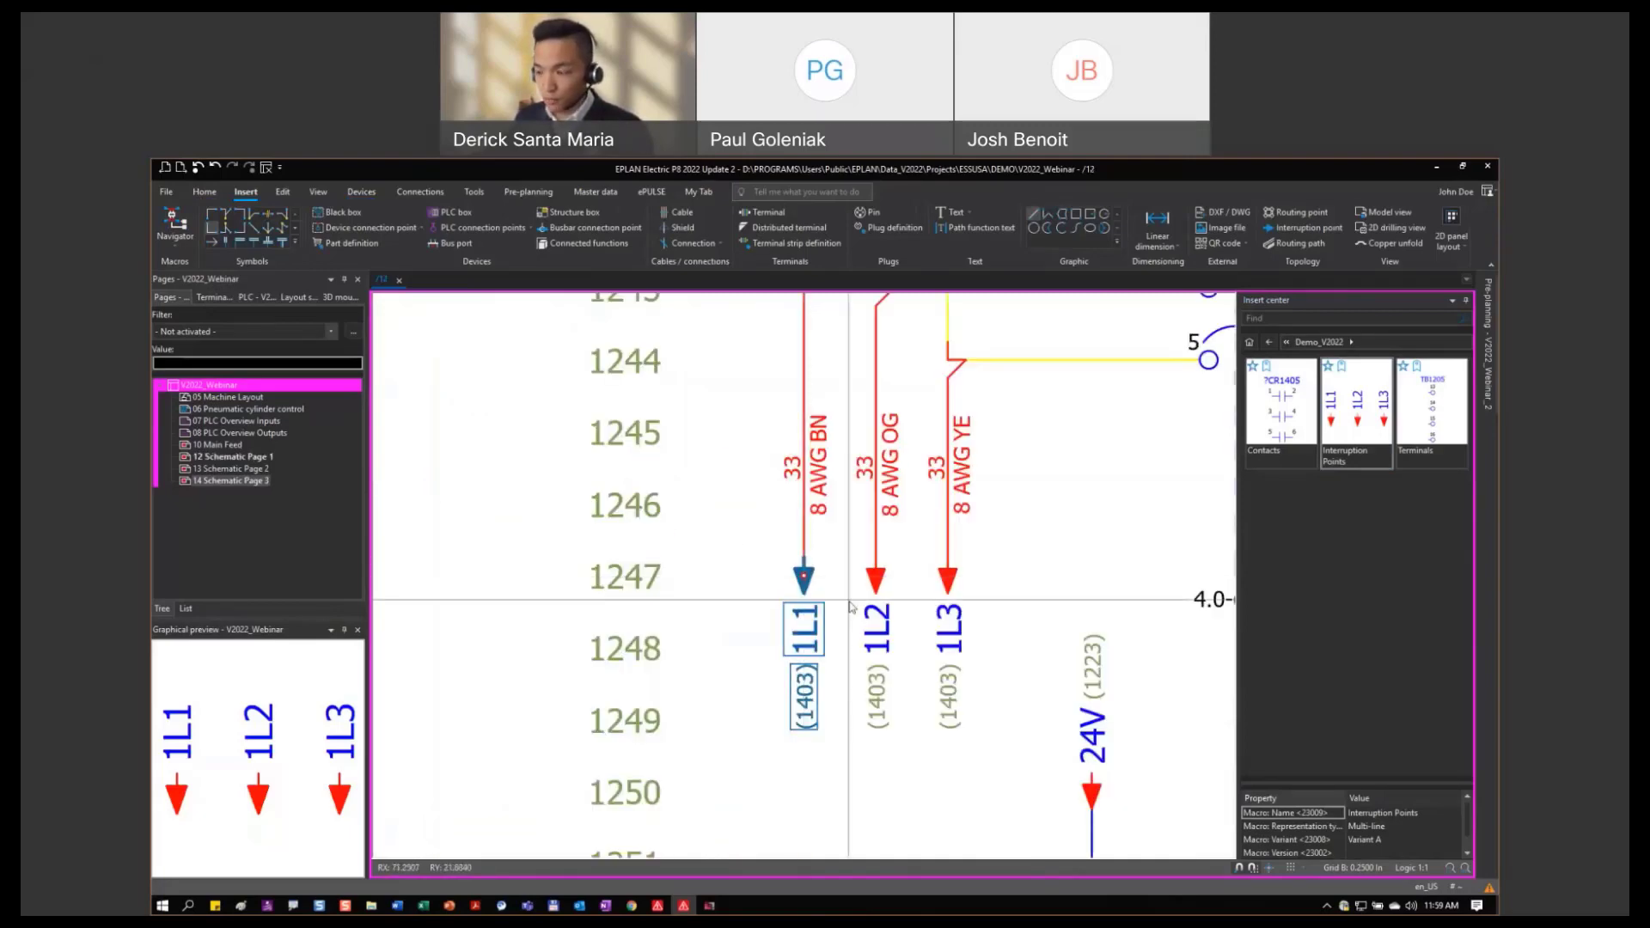
double_click(812, 700)
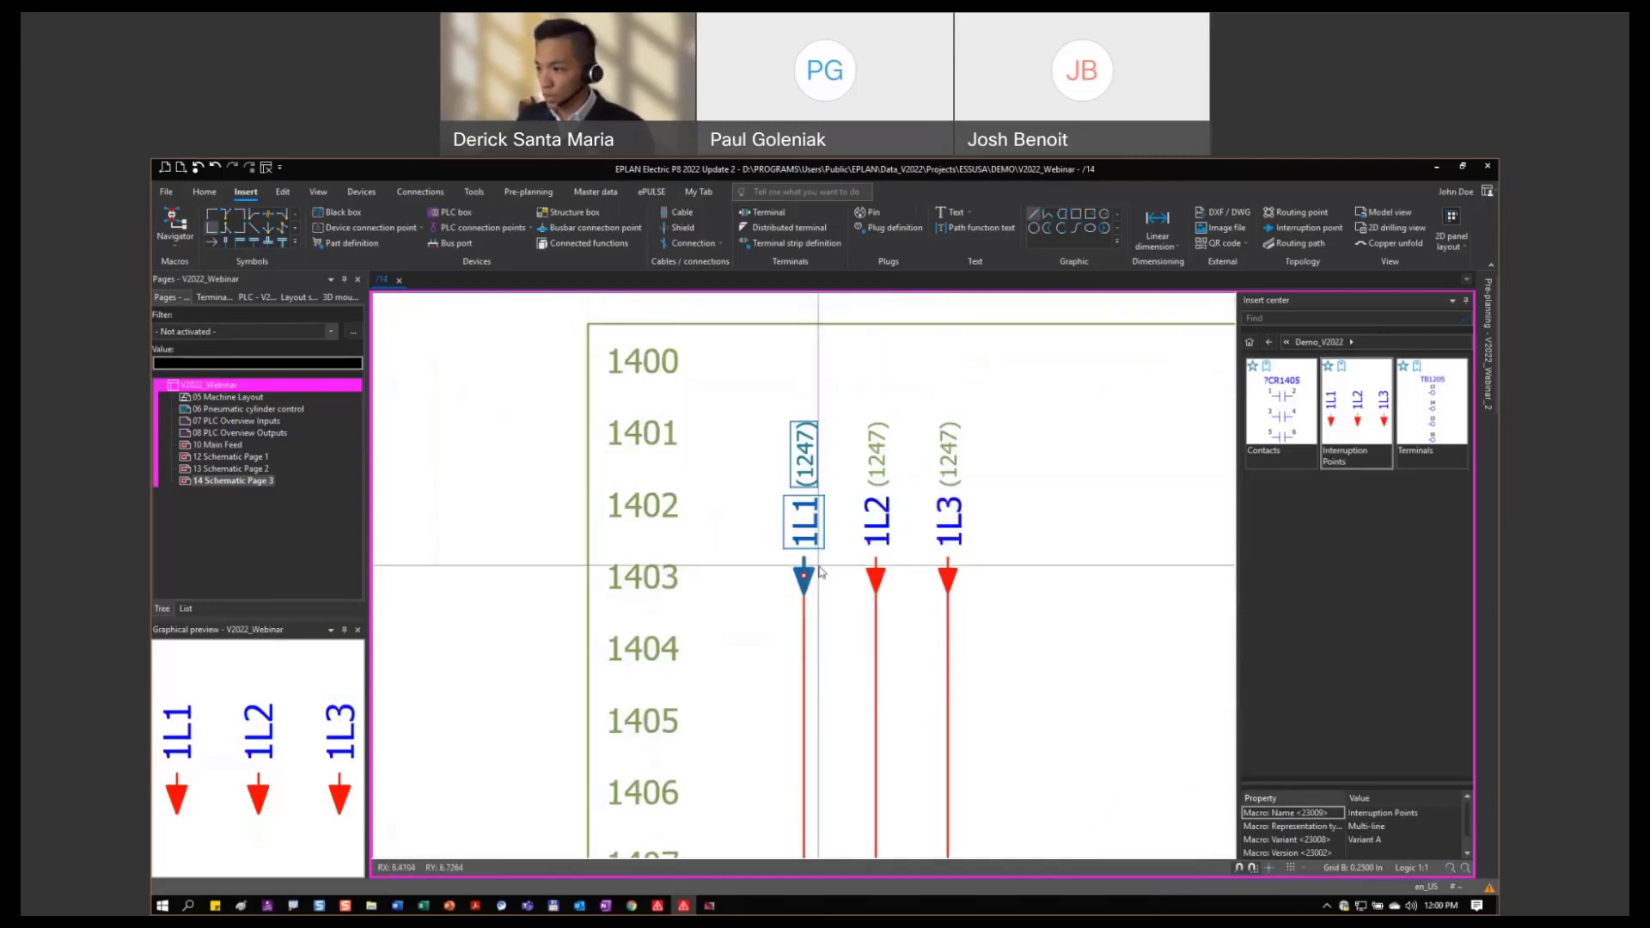
middle_drag(918, 658, 847, 528)
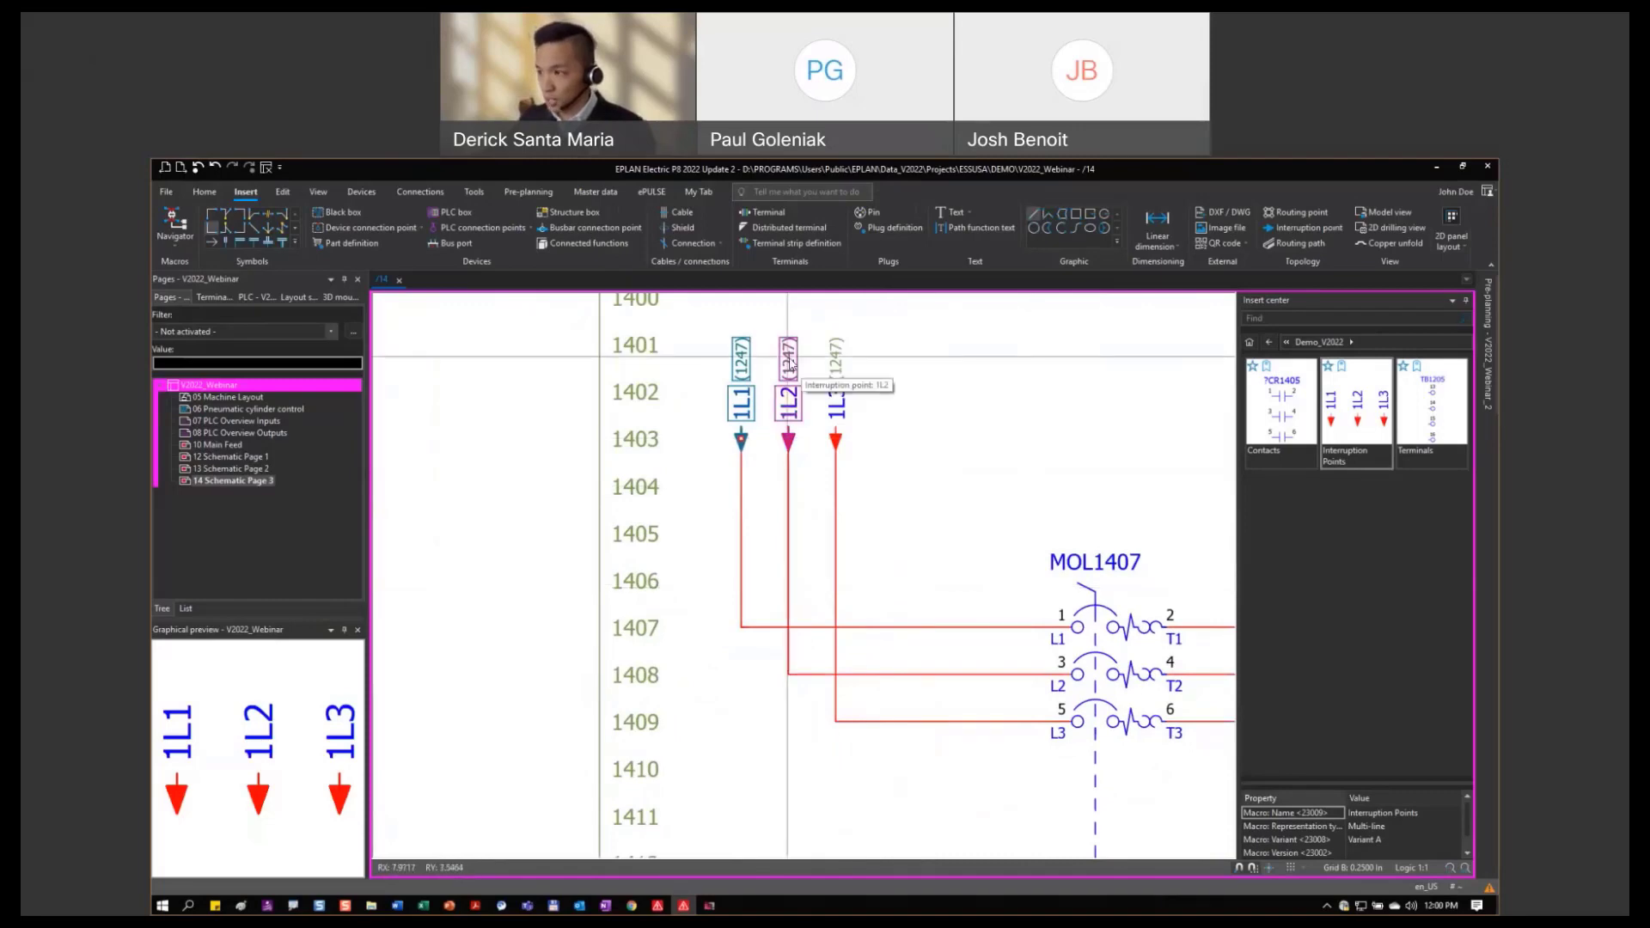
double_click(789, 383)
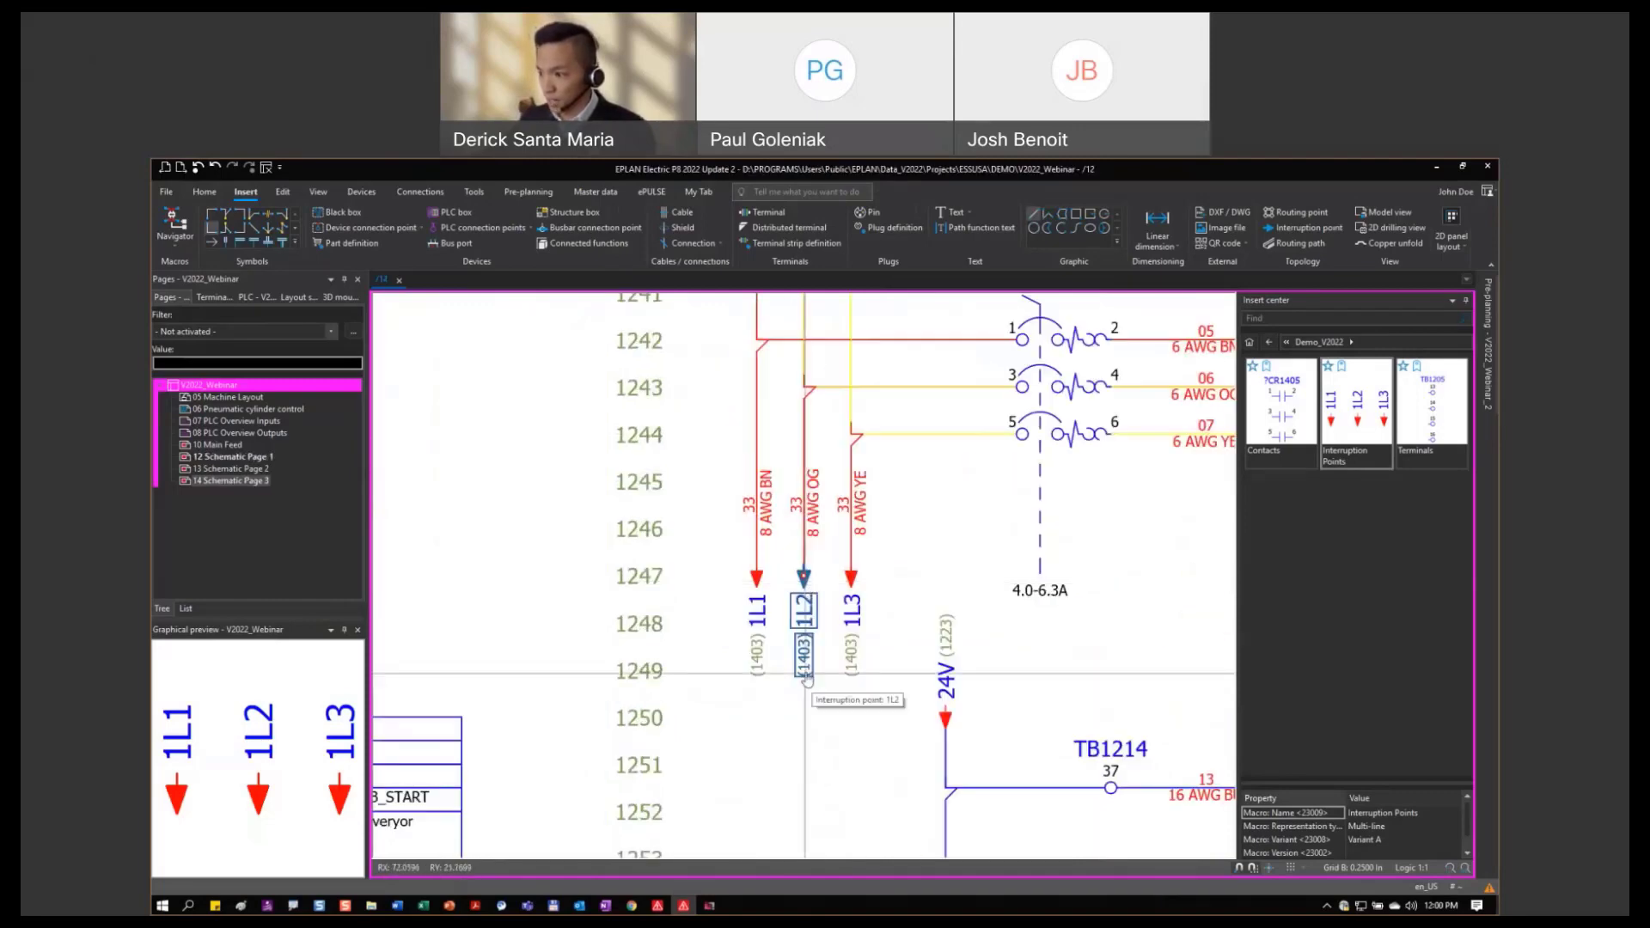
ctrl+click(805, 673)
mouse_move(922, 639)
middle_down()
mouse_move(888, 582)
mouse_move(814, 575)
mouse_move(724, 457)
middle_up()
middle_drag(946, 505, 690, 501)
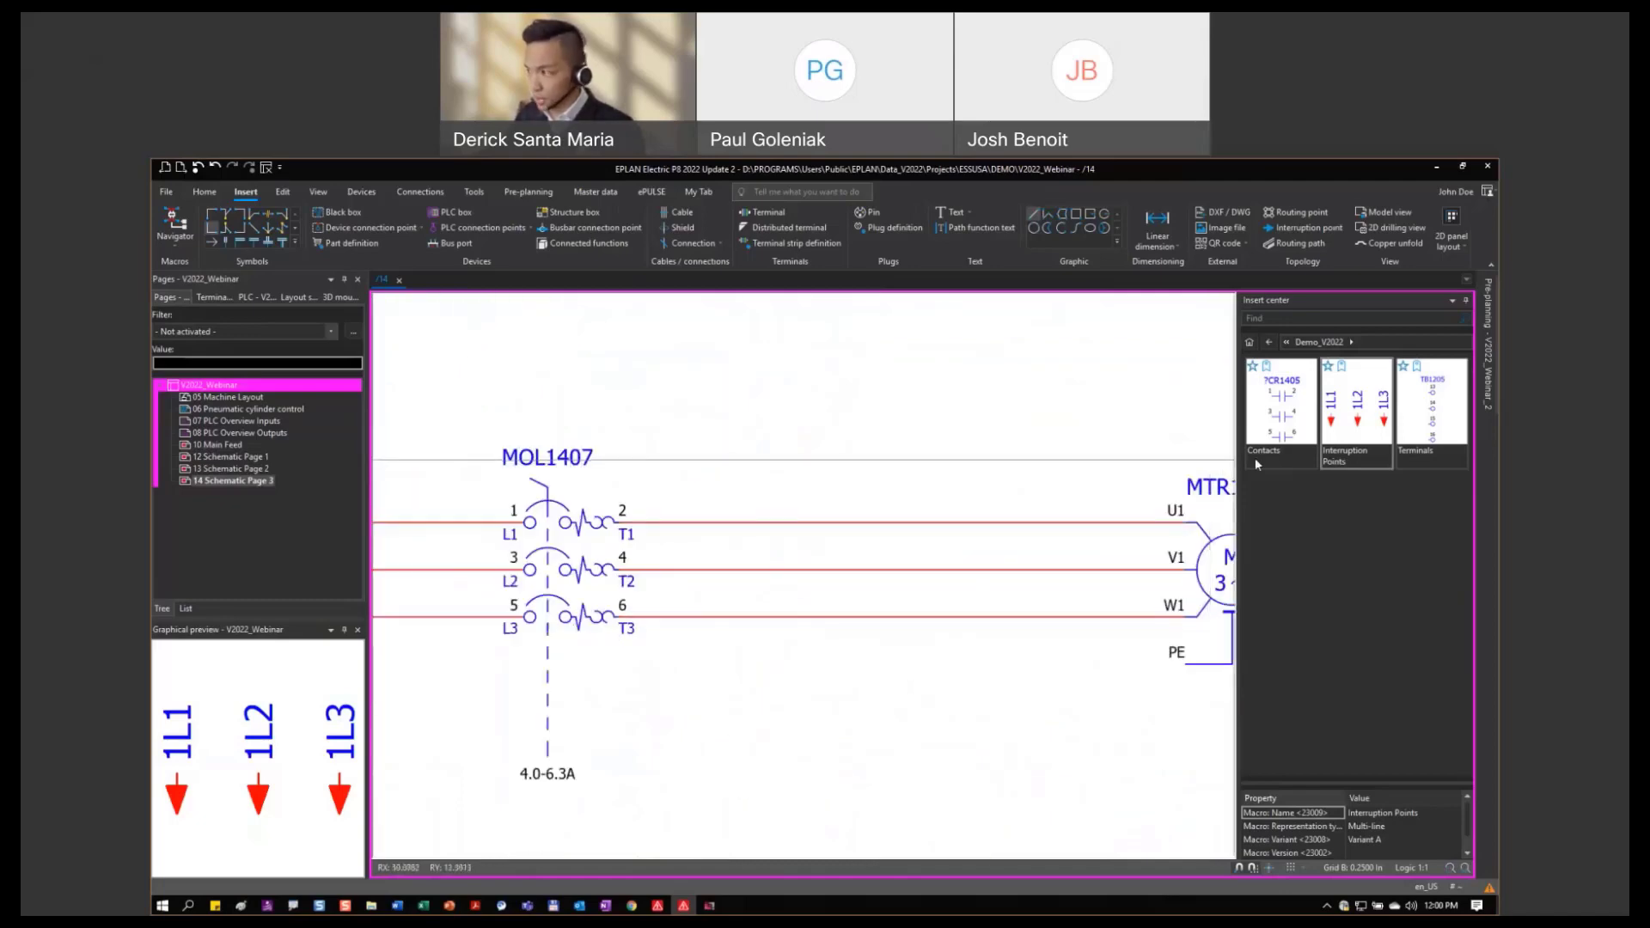
Insert the Contacts macro on the three lines between the overload switch and the motor at row 1407, using the Number insertion mode.
double_click(1283, 437)
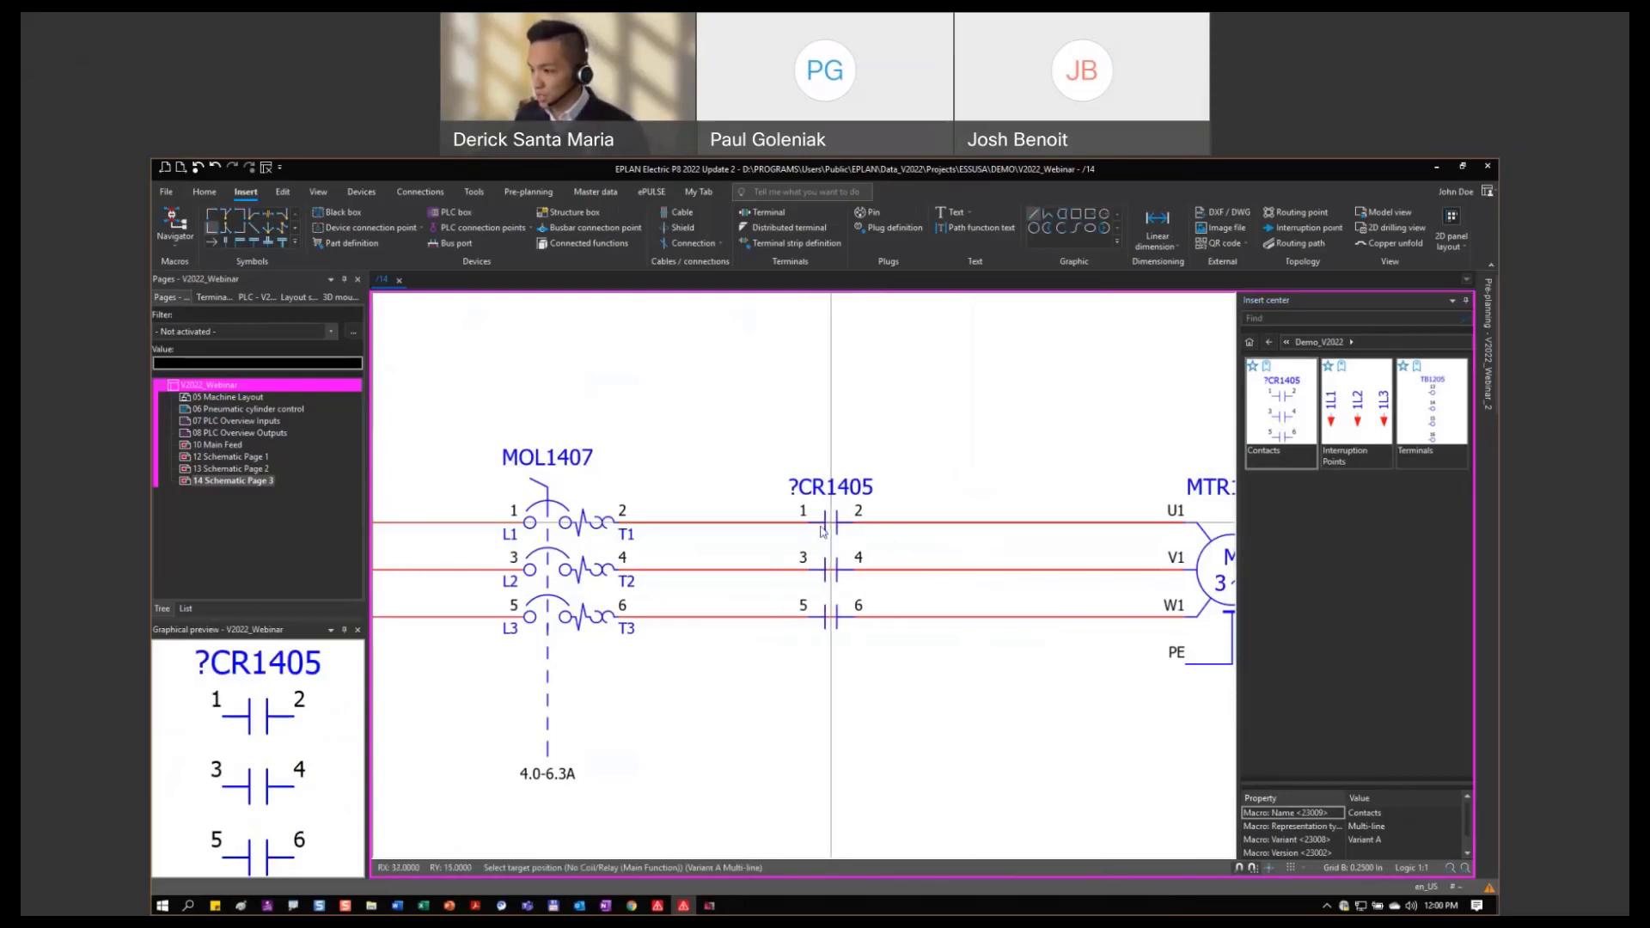
click(823, 529)
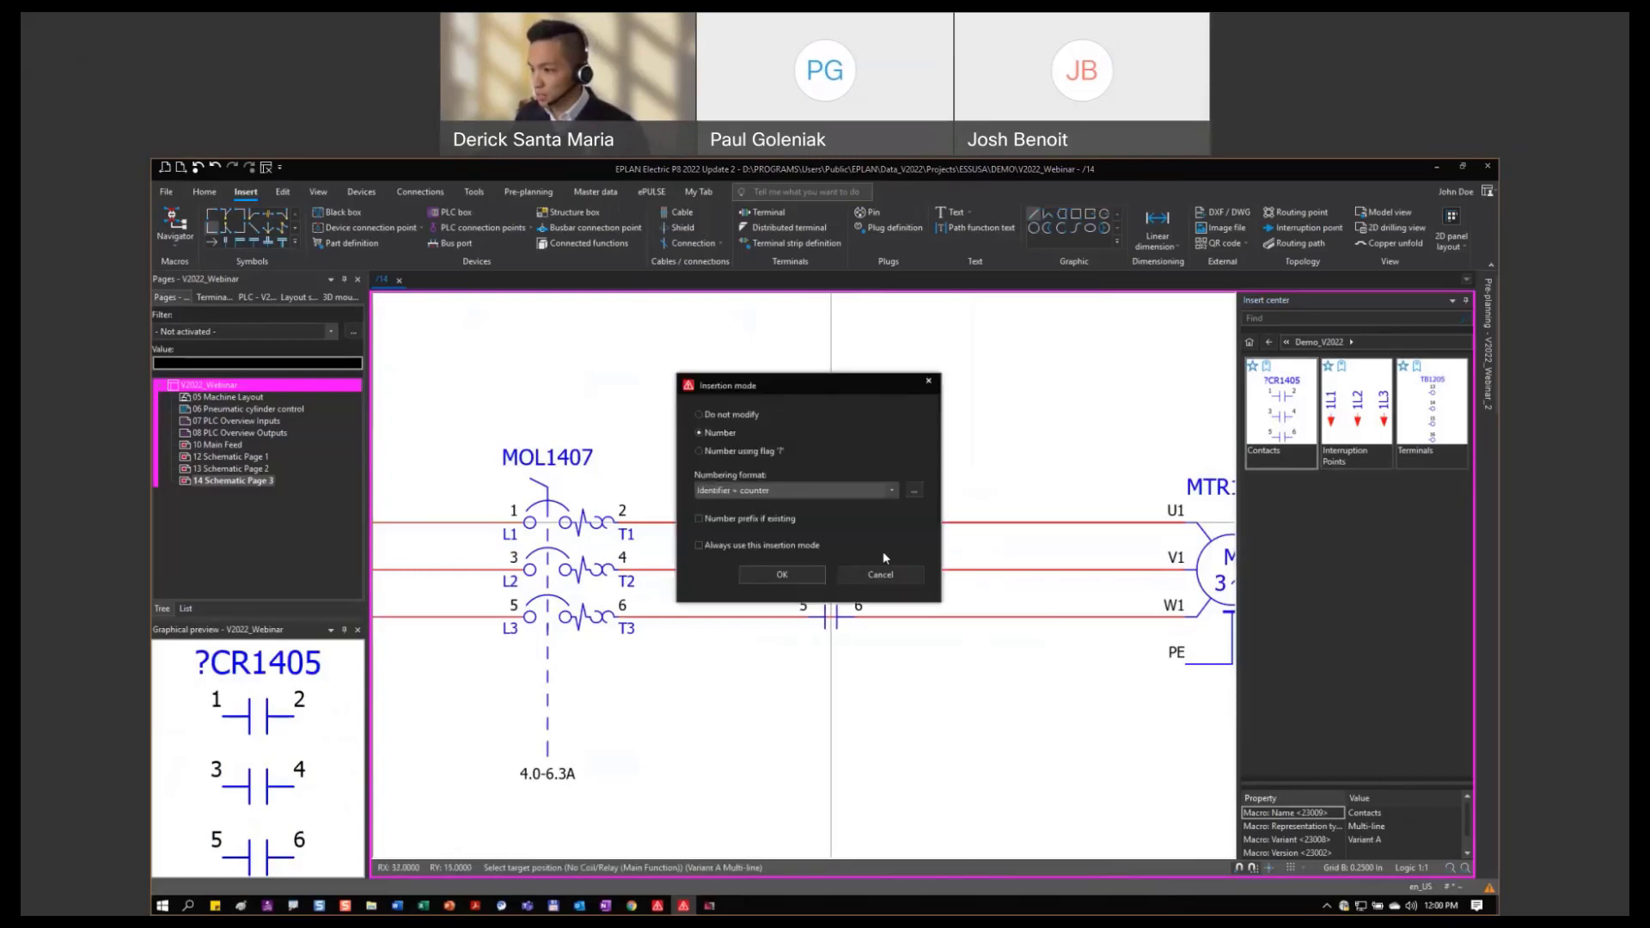
click(782, 574)
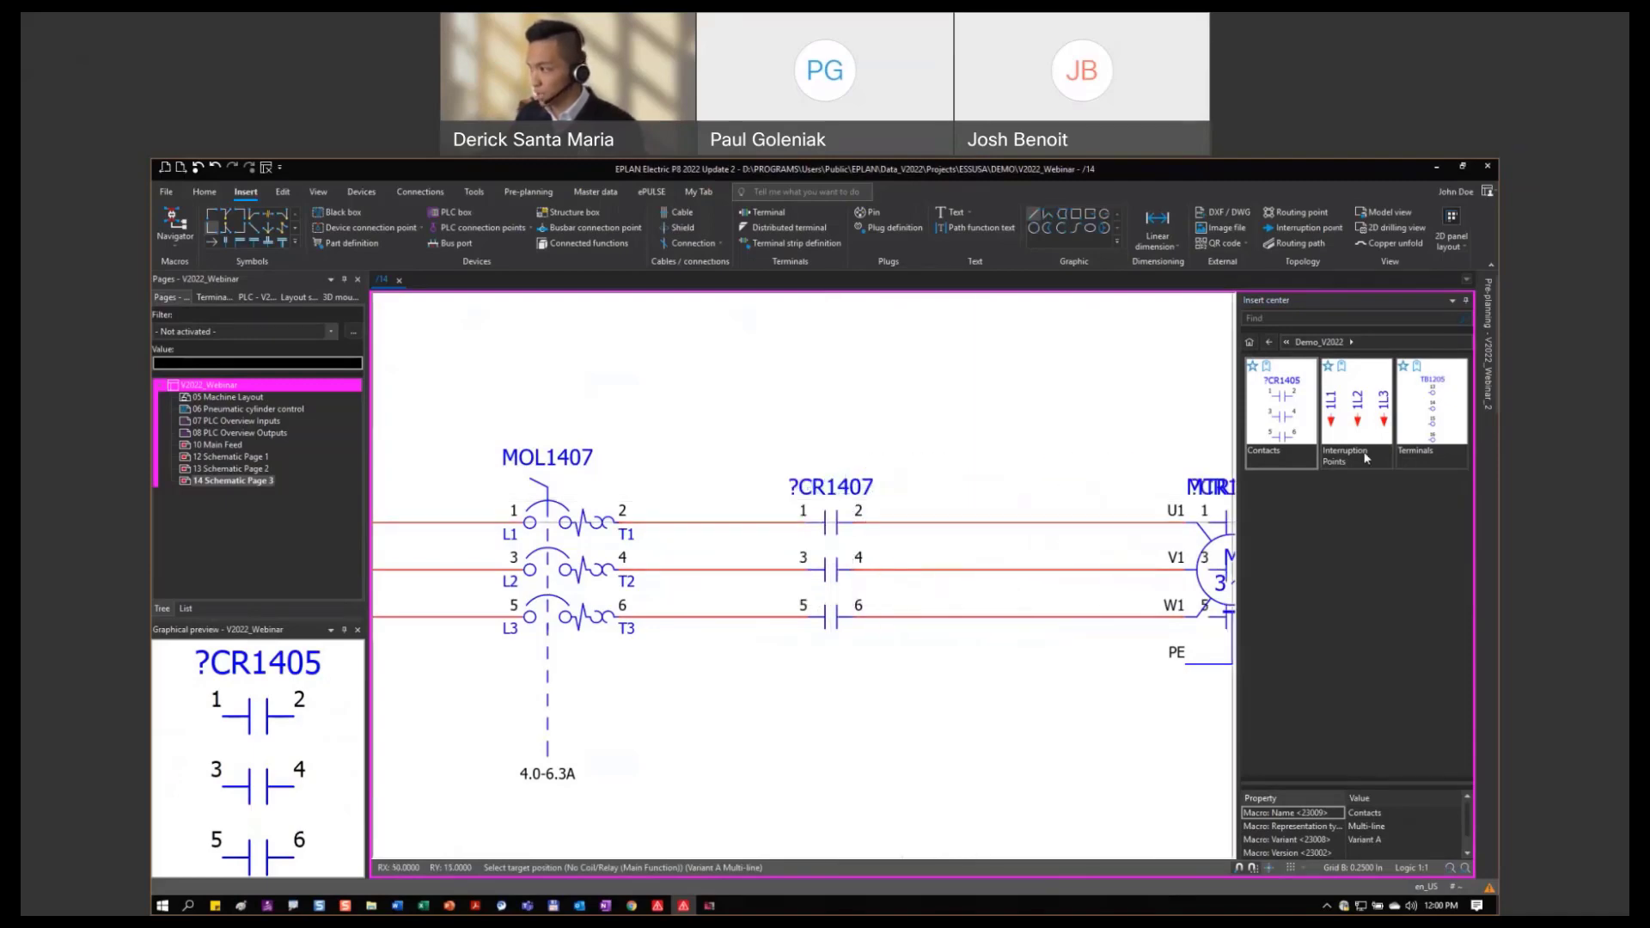
Insert the Terminals macro between the contacts and the motor, covering its U1, V1, W1 and PE lines, and accept the numbering.
click(1437, 416)
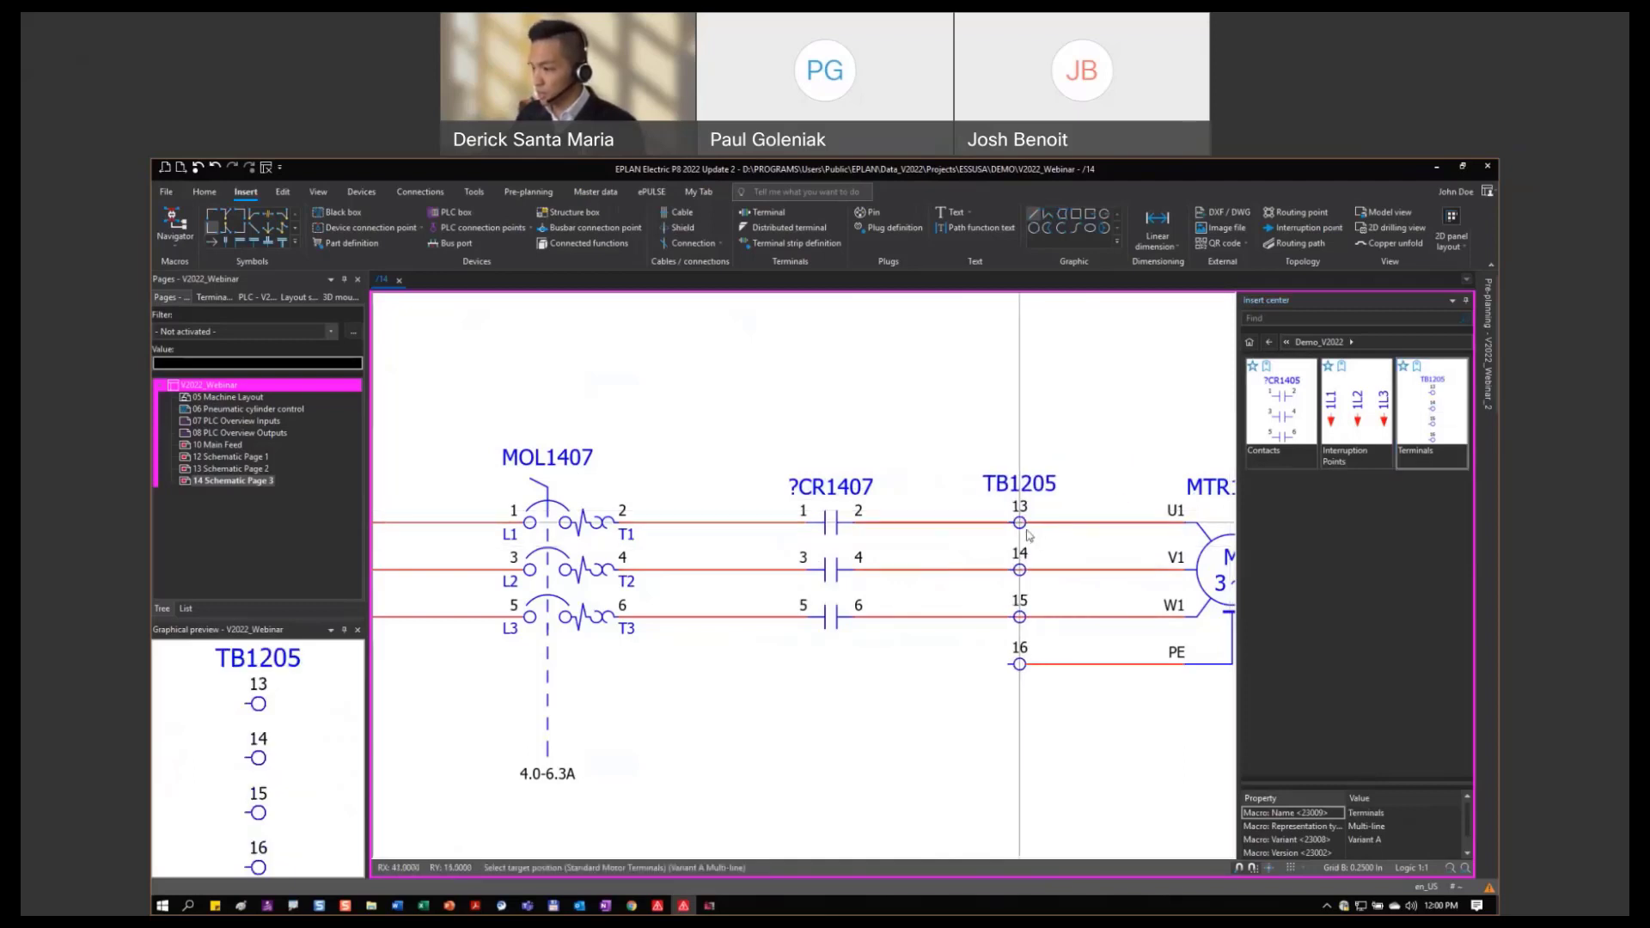
click(1011, 533)
click(811, 577)
key(Escape)
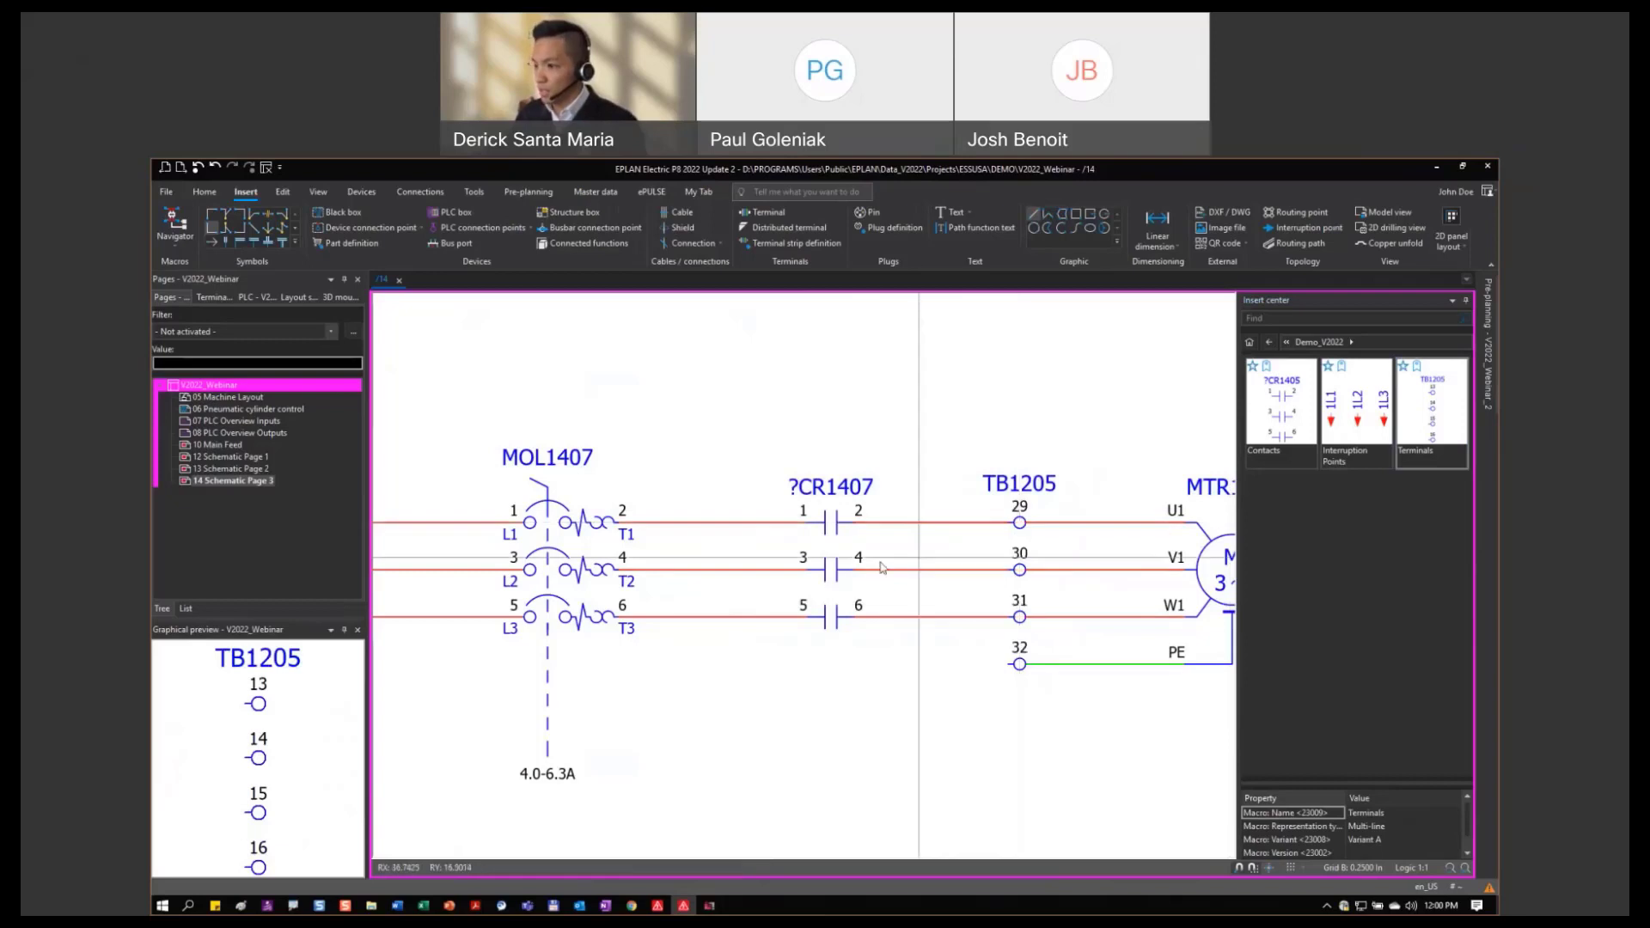
Update the connections of the completed motor circuit.
scroll(758, 584, down, 1)
middle_drag(759, 636, 839, 619)
scroll(840, 610, down, 1)
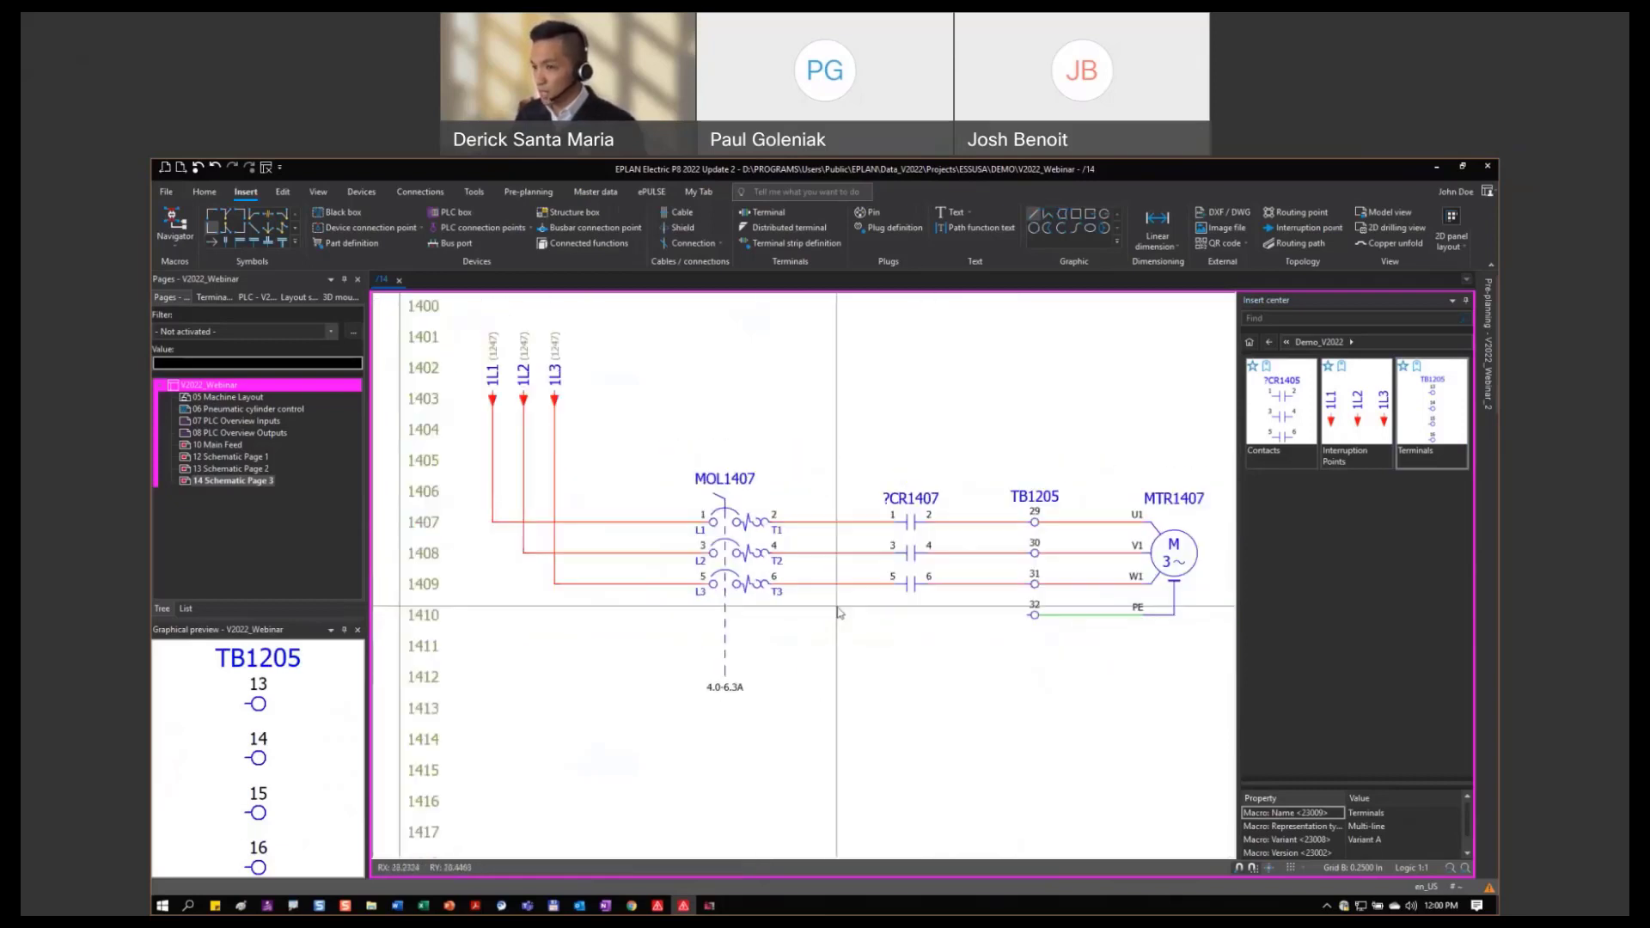
click(420, 191)
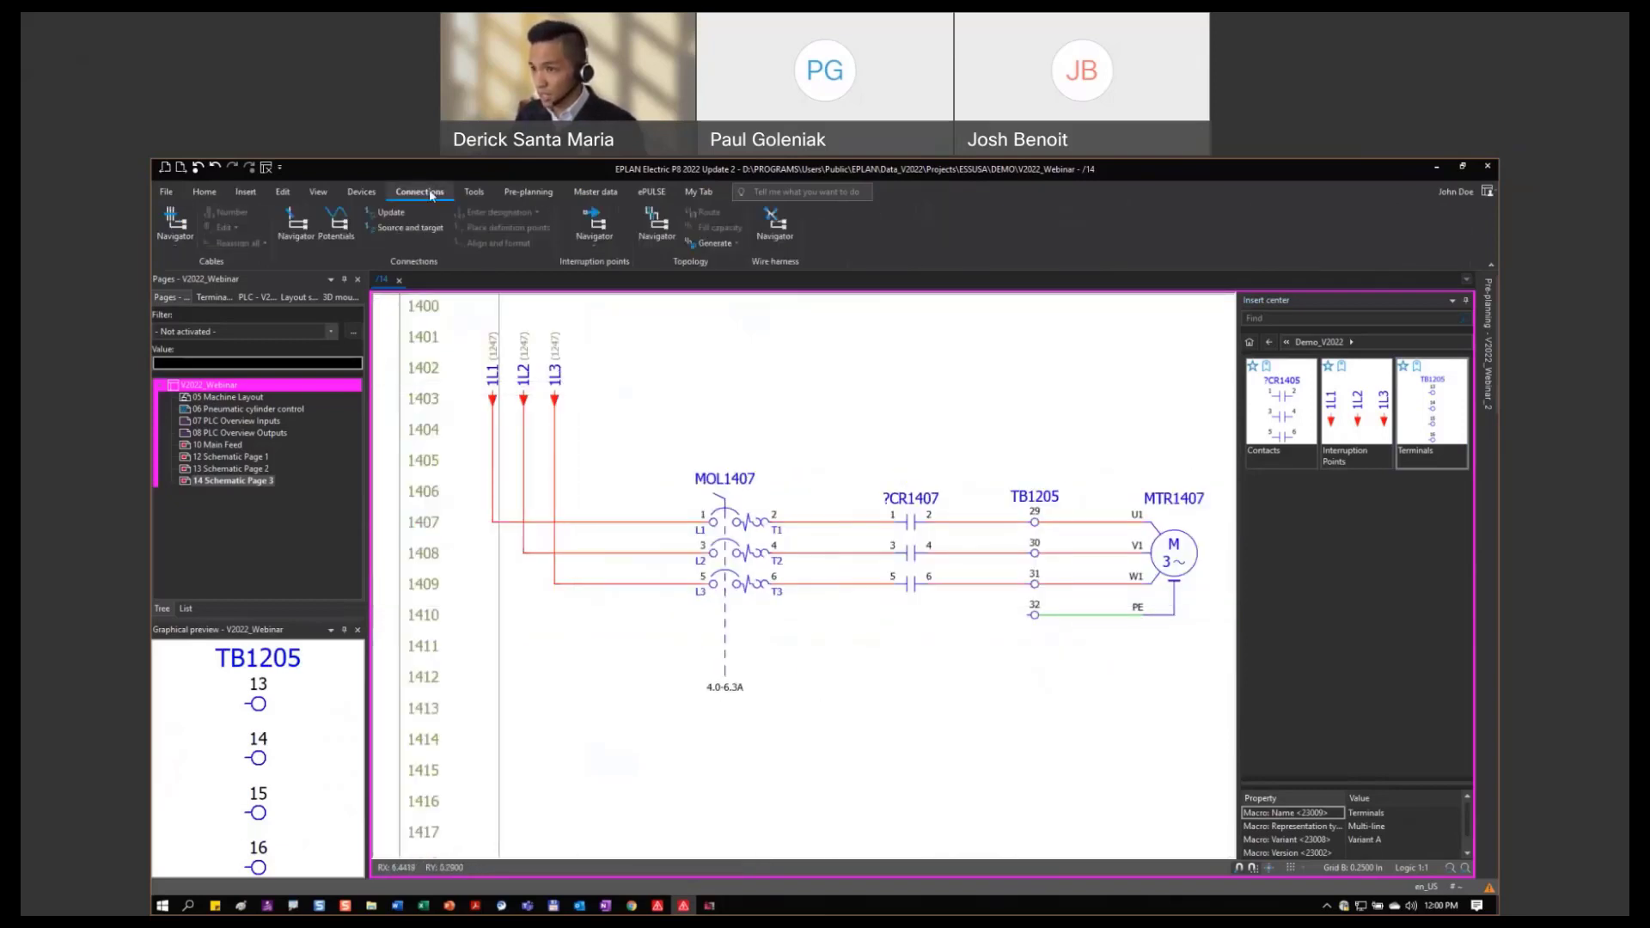
click(391, 213)
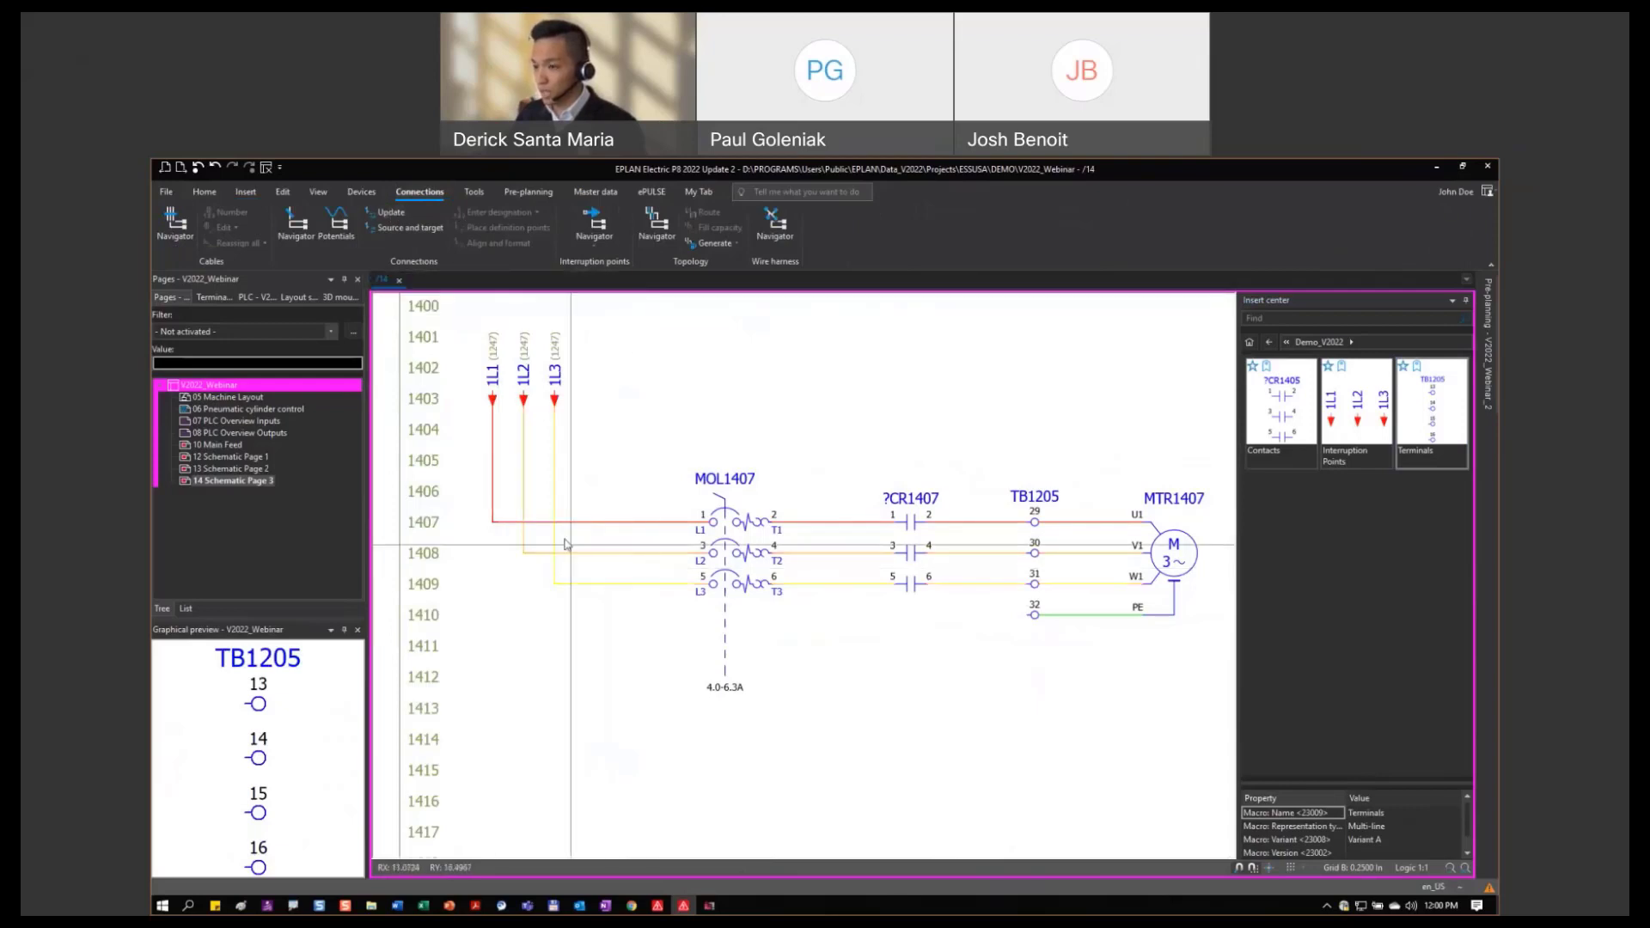
Follow interruption point 1L1 to its source on Schematic Page 1 and back to compare the wire colors.
scroll(549, 529, up, 1)
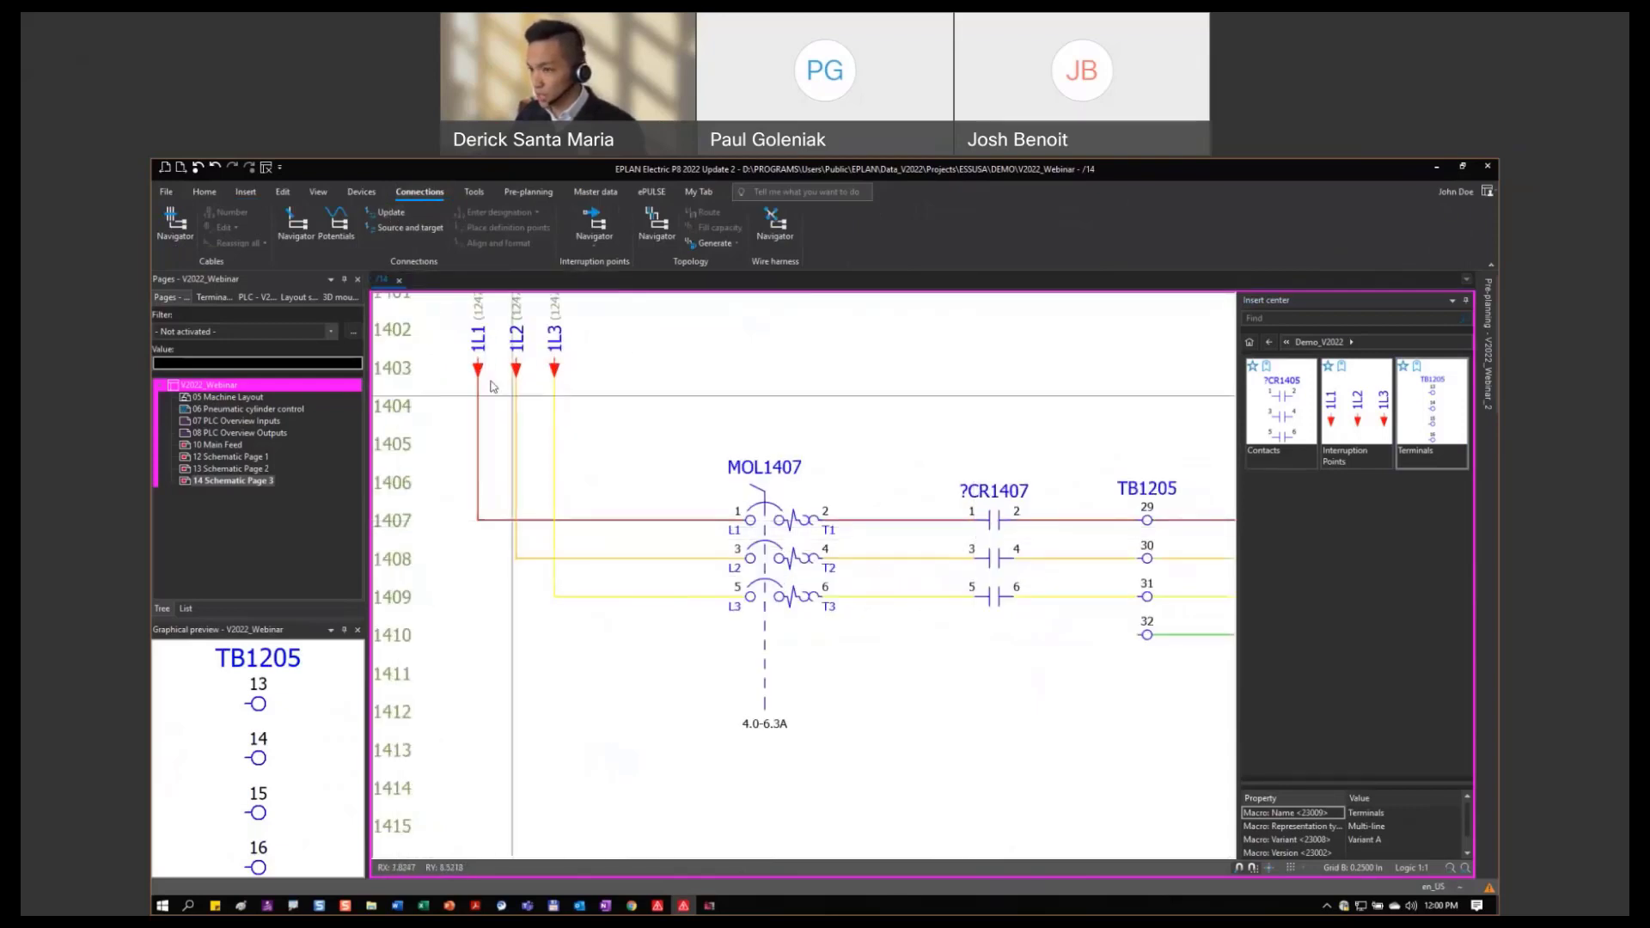
key(f)
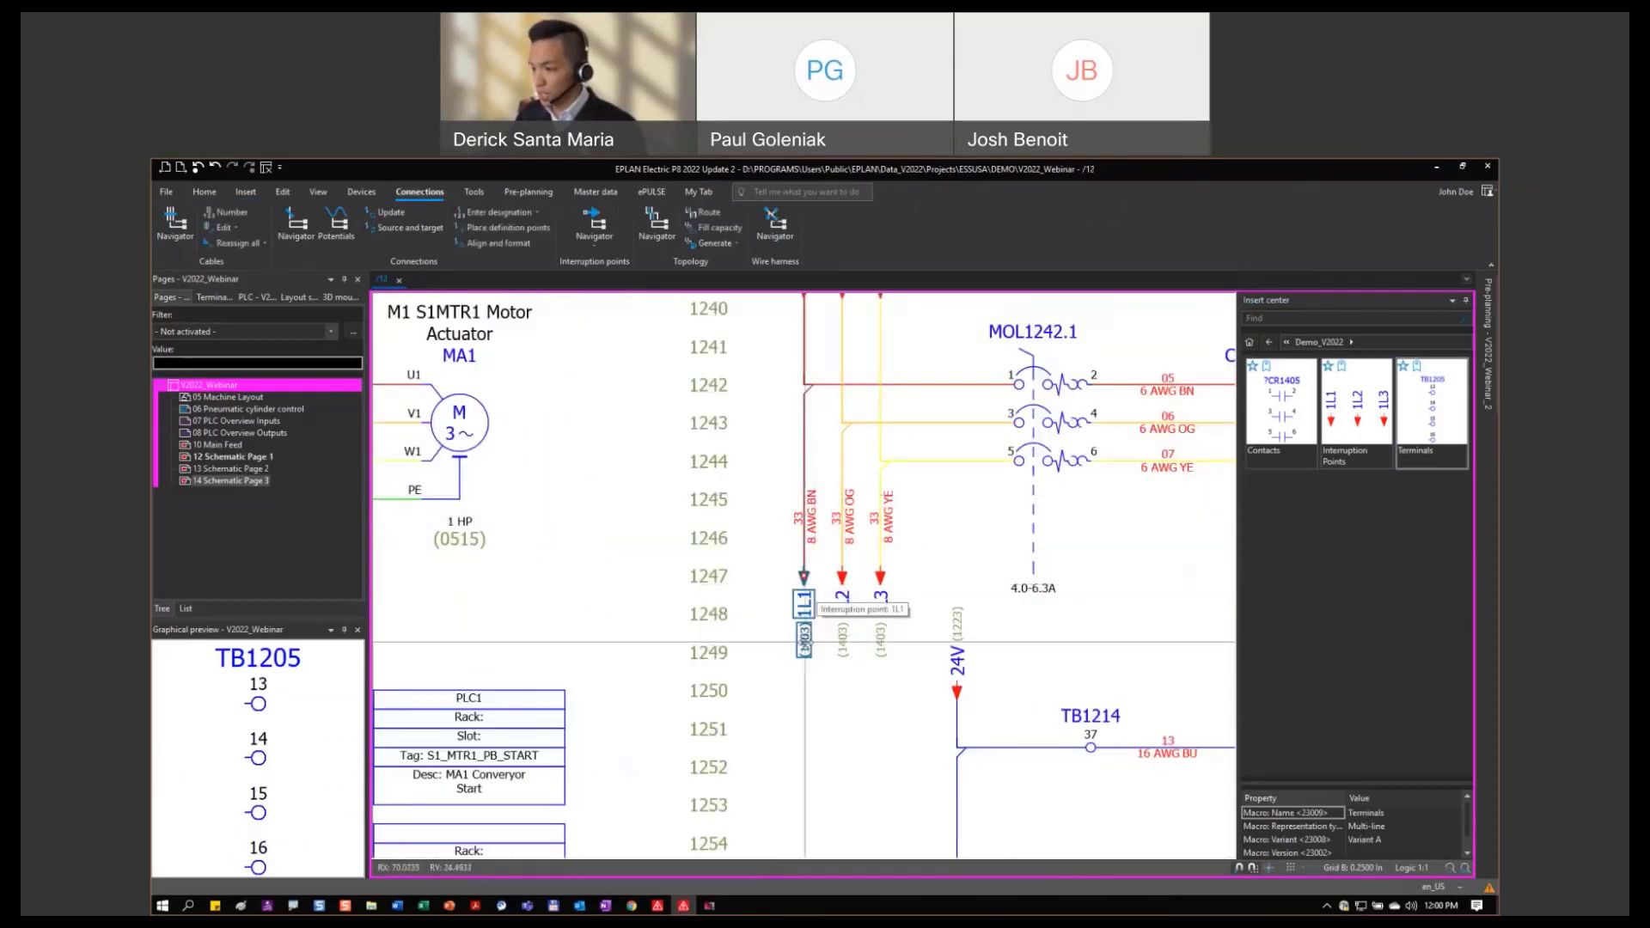
key(f)
middle_drag(1053, 642, 650, 508)
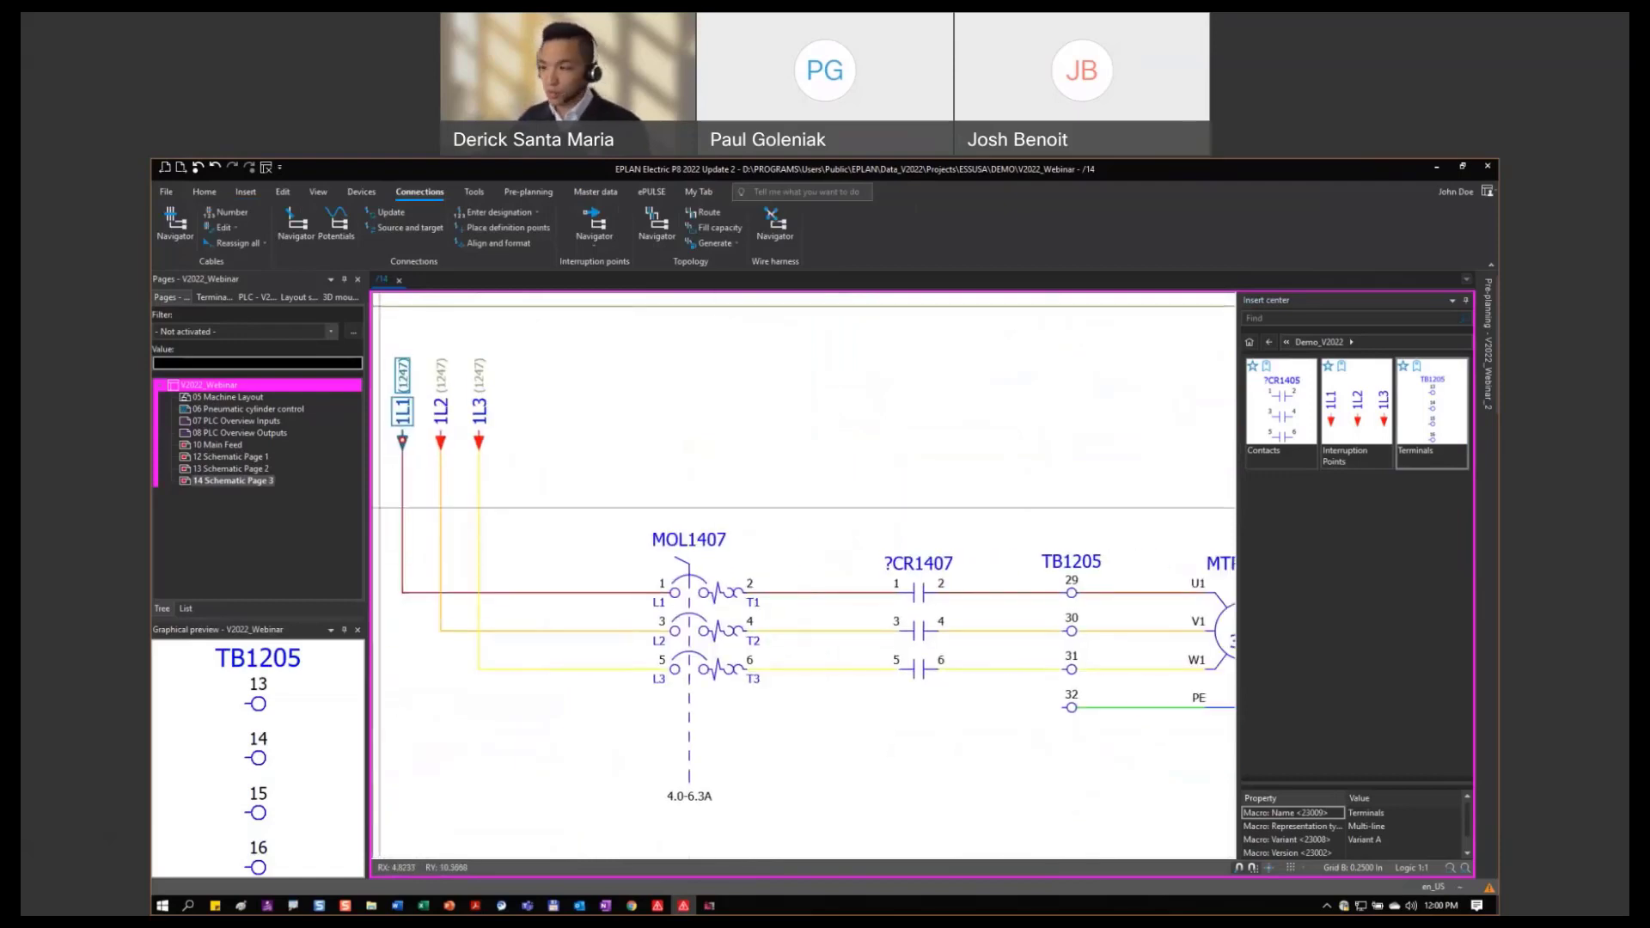
Place connection definition points on Schematic Page 3 using the NFPA+ settings.
scroll(942, 611, up, 2)
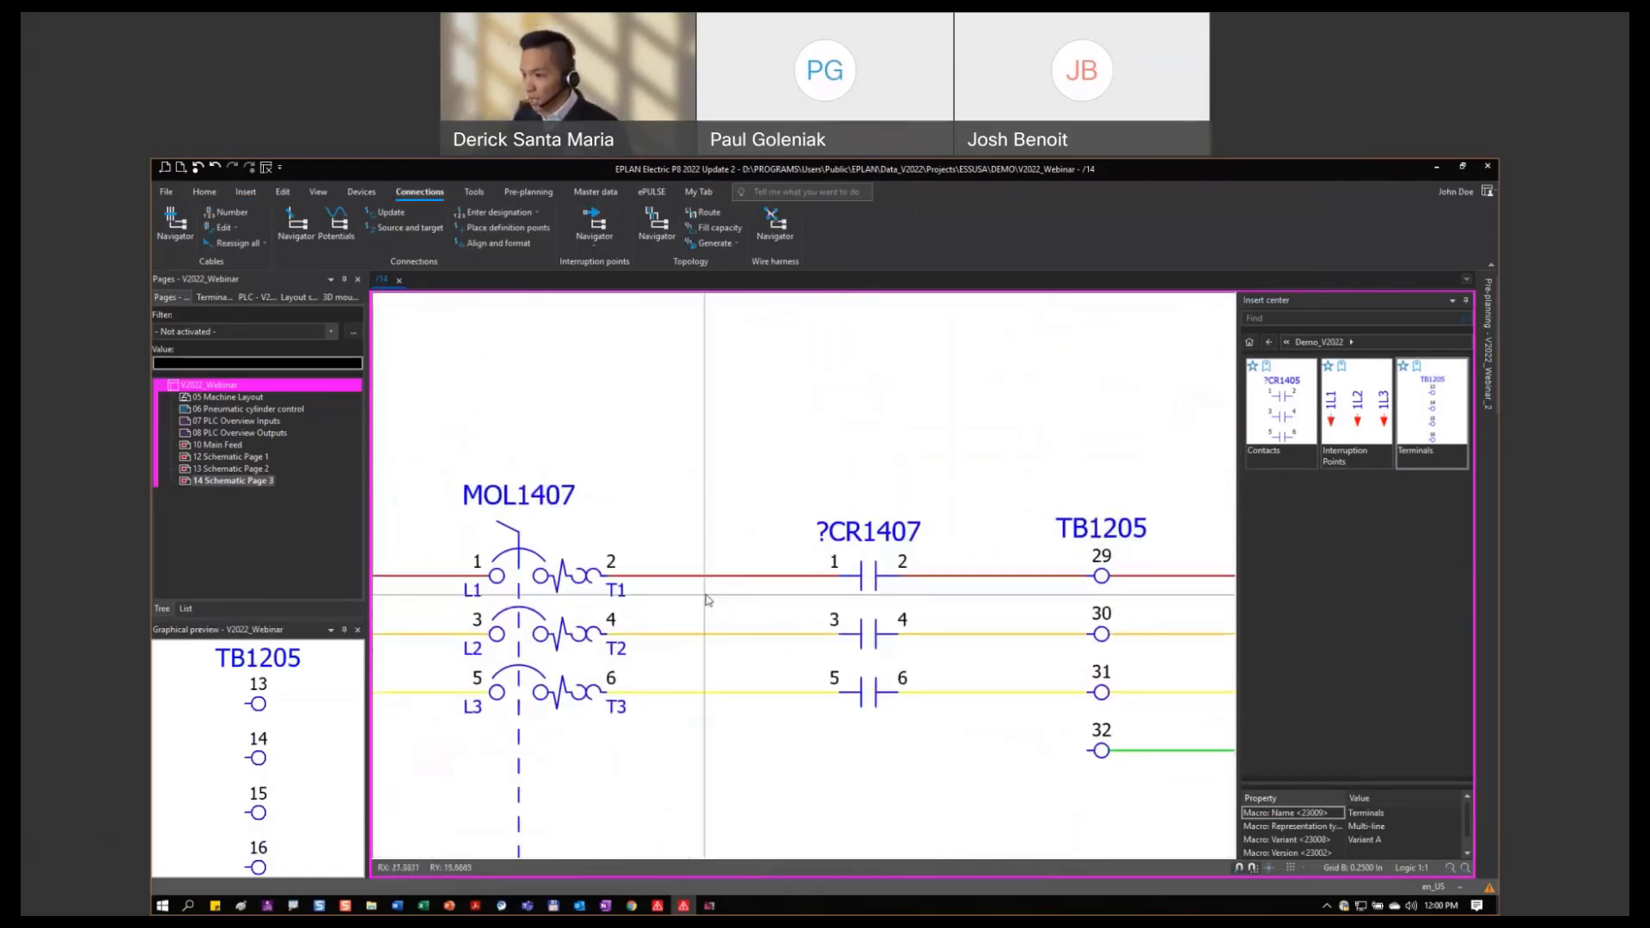
scroll(845, 589, down, 3)
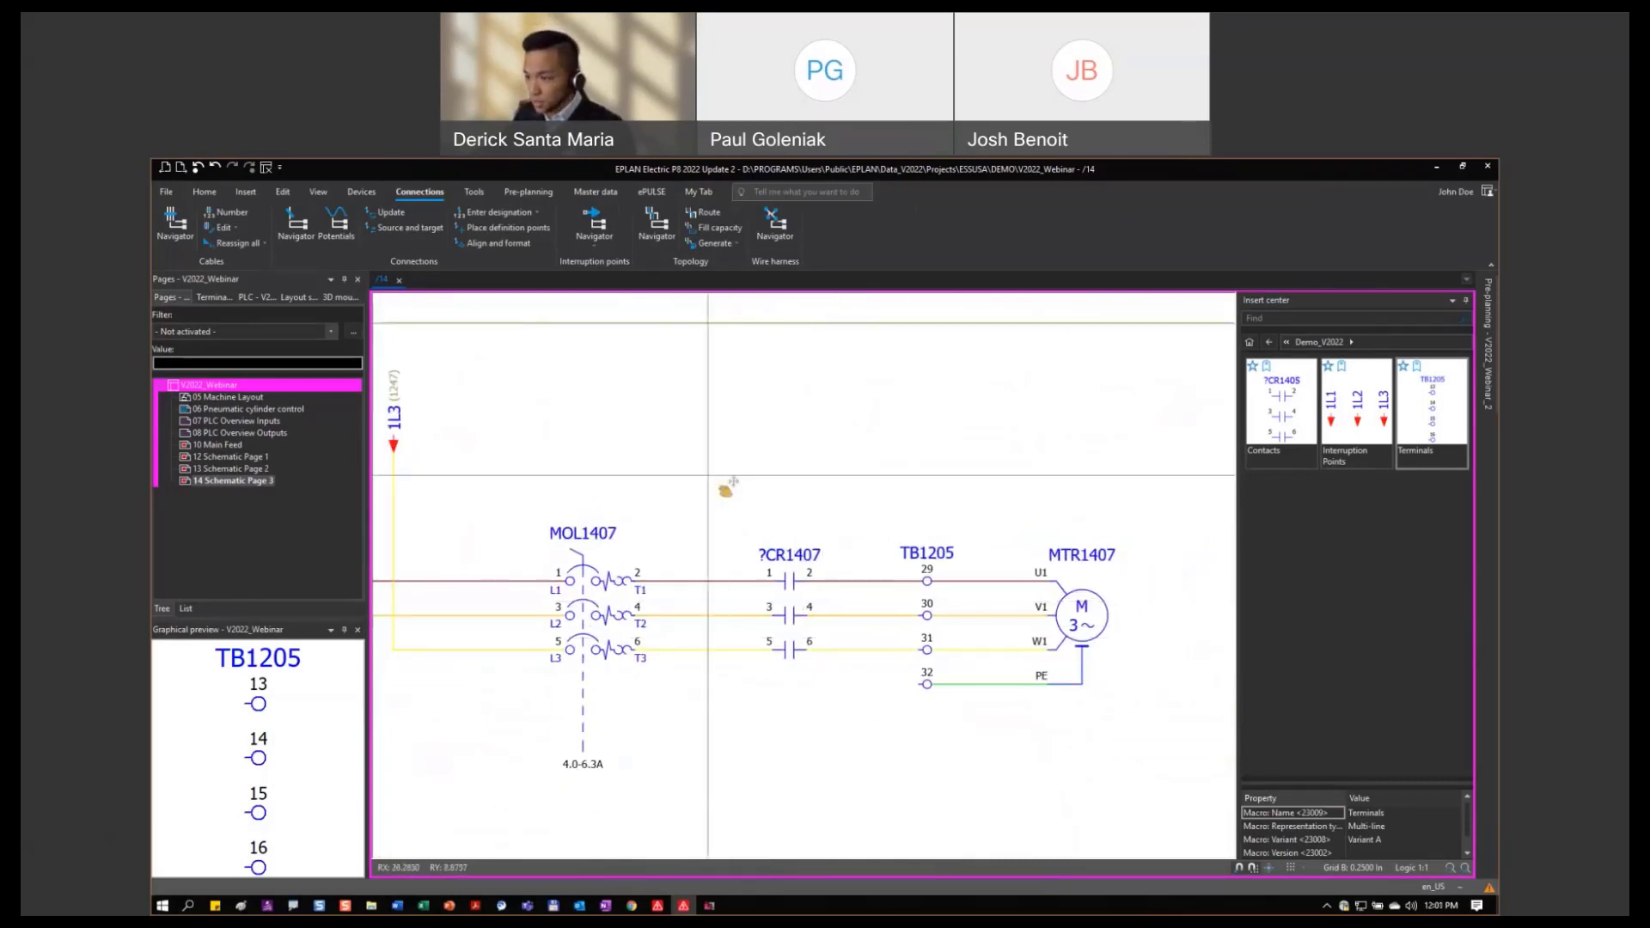
scroll(747, 482, down, 2)
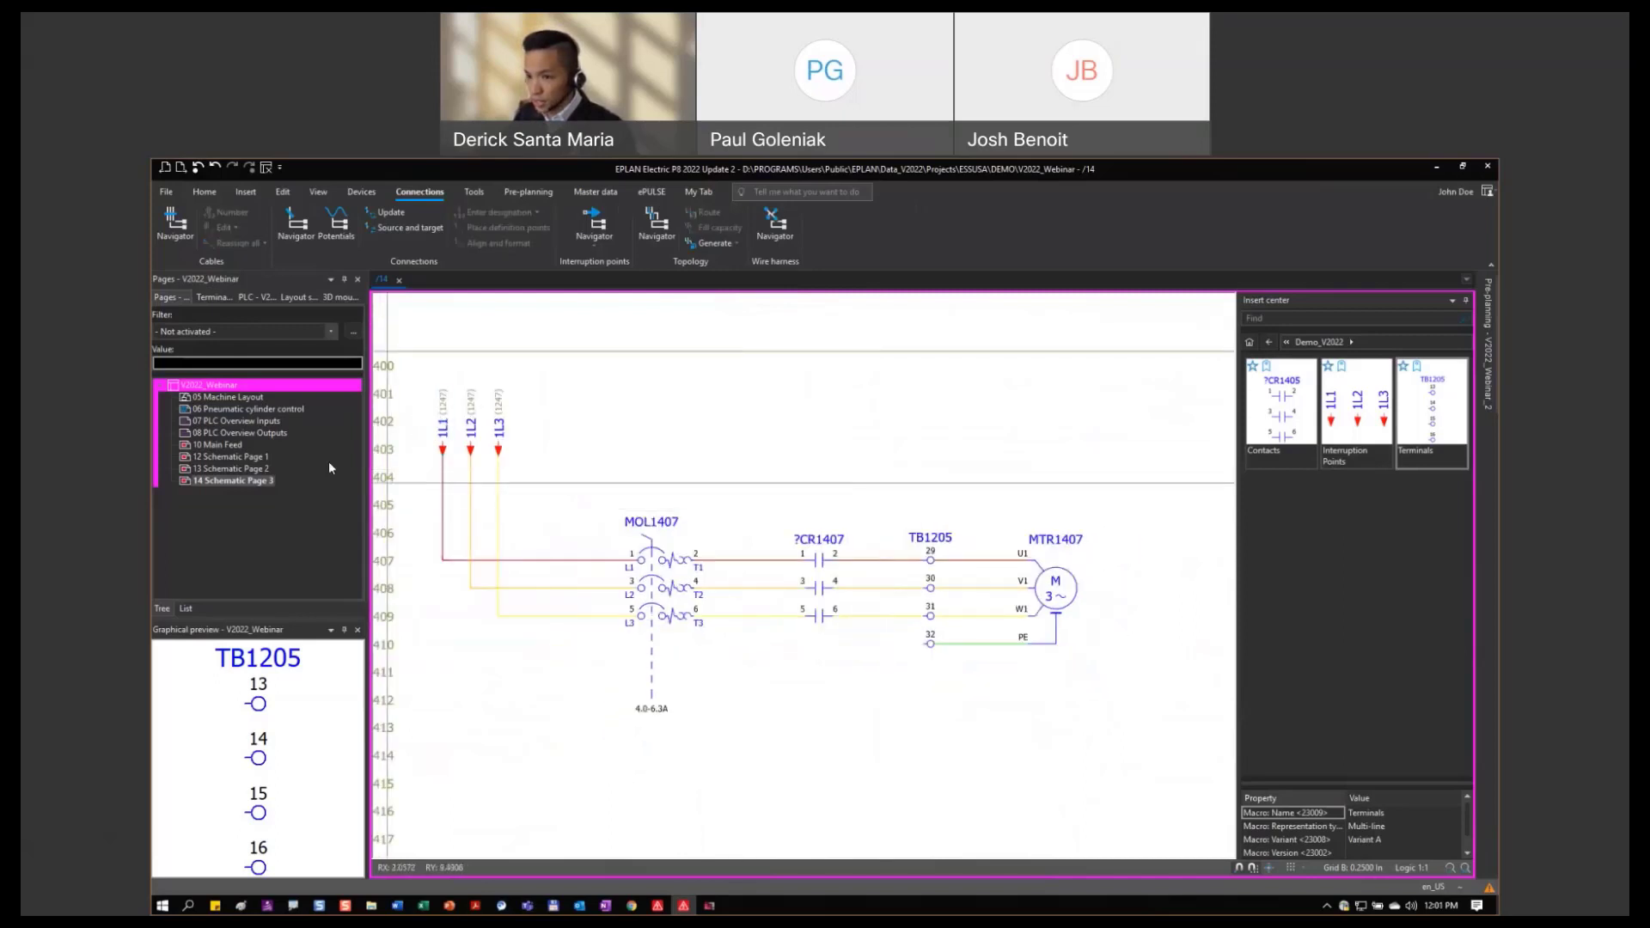
click(250, 480)
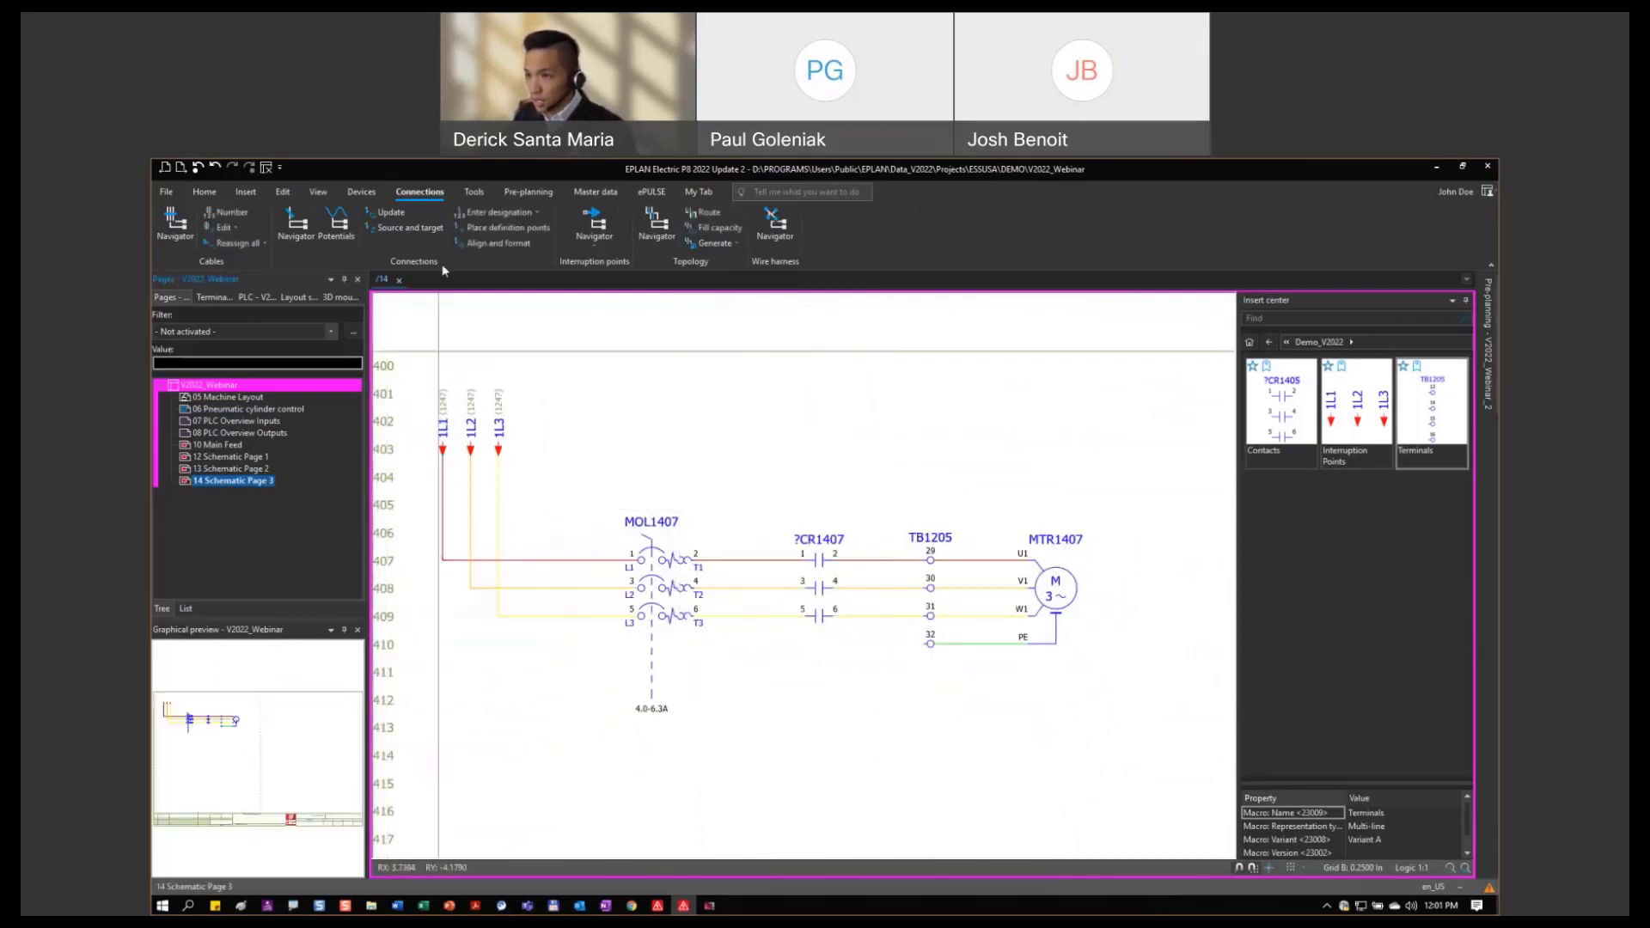
click(478, 230)
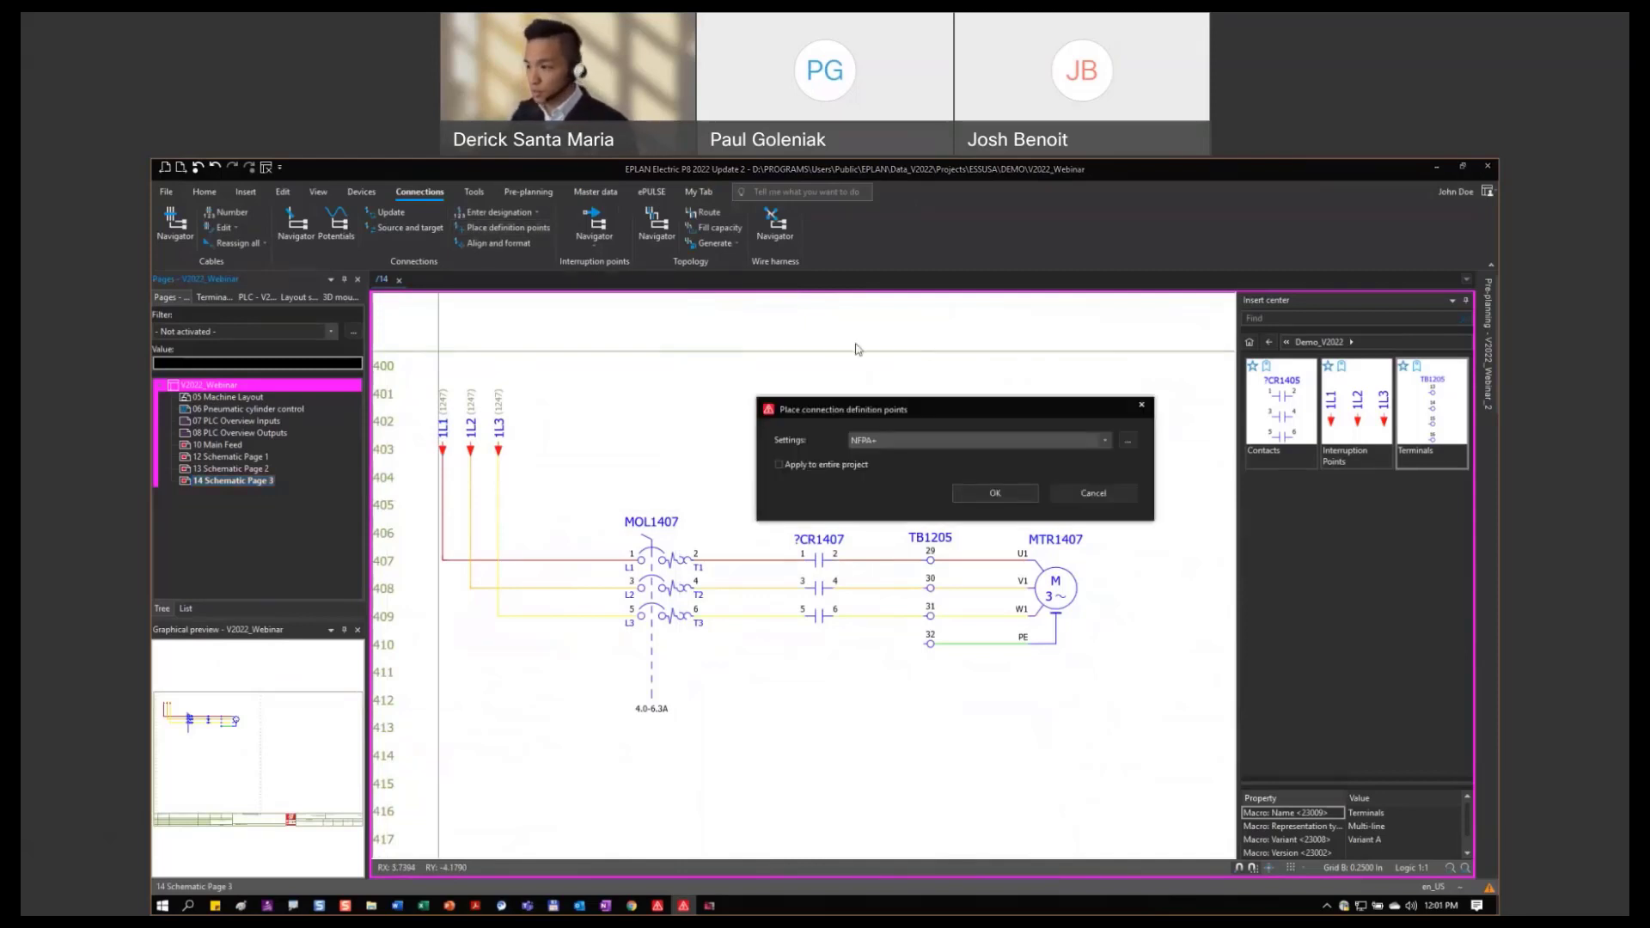
click(1020, 495)
scroll(775, 578, up, 3)
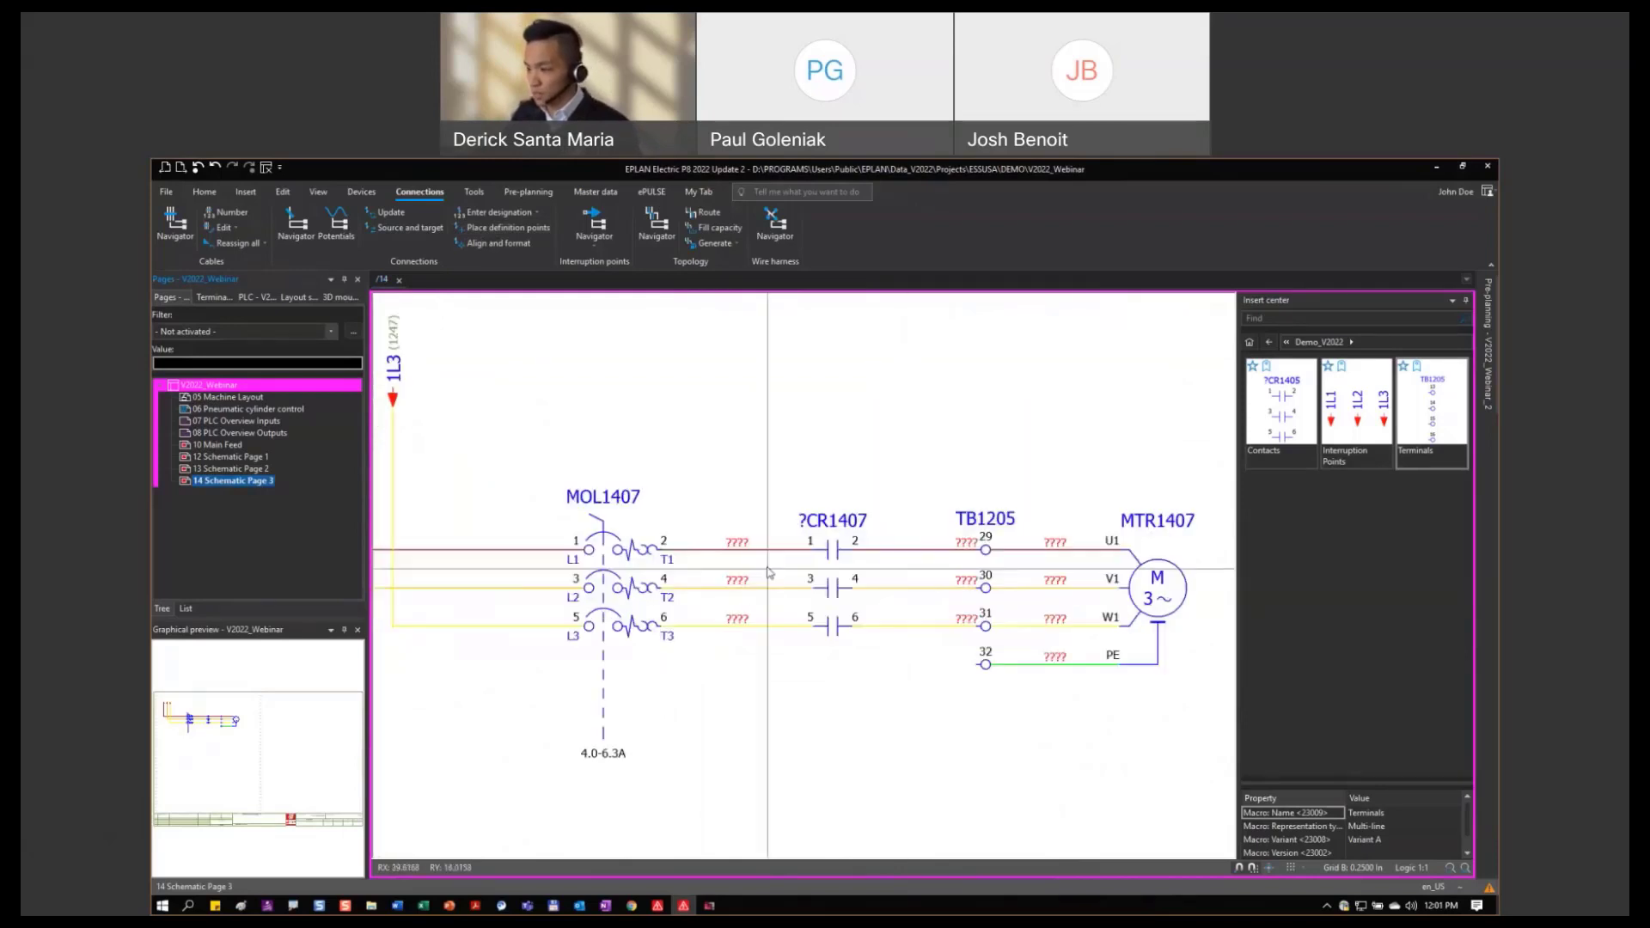
scroll(679, 552, down, 2)
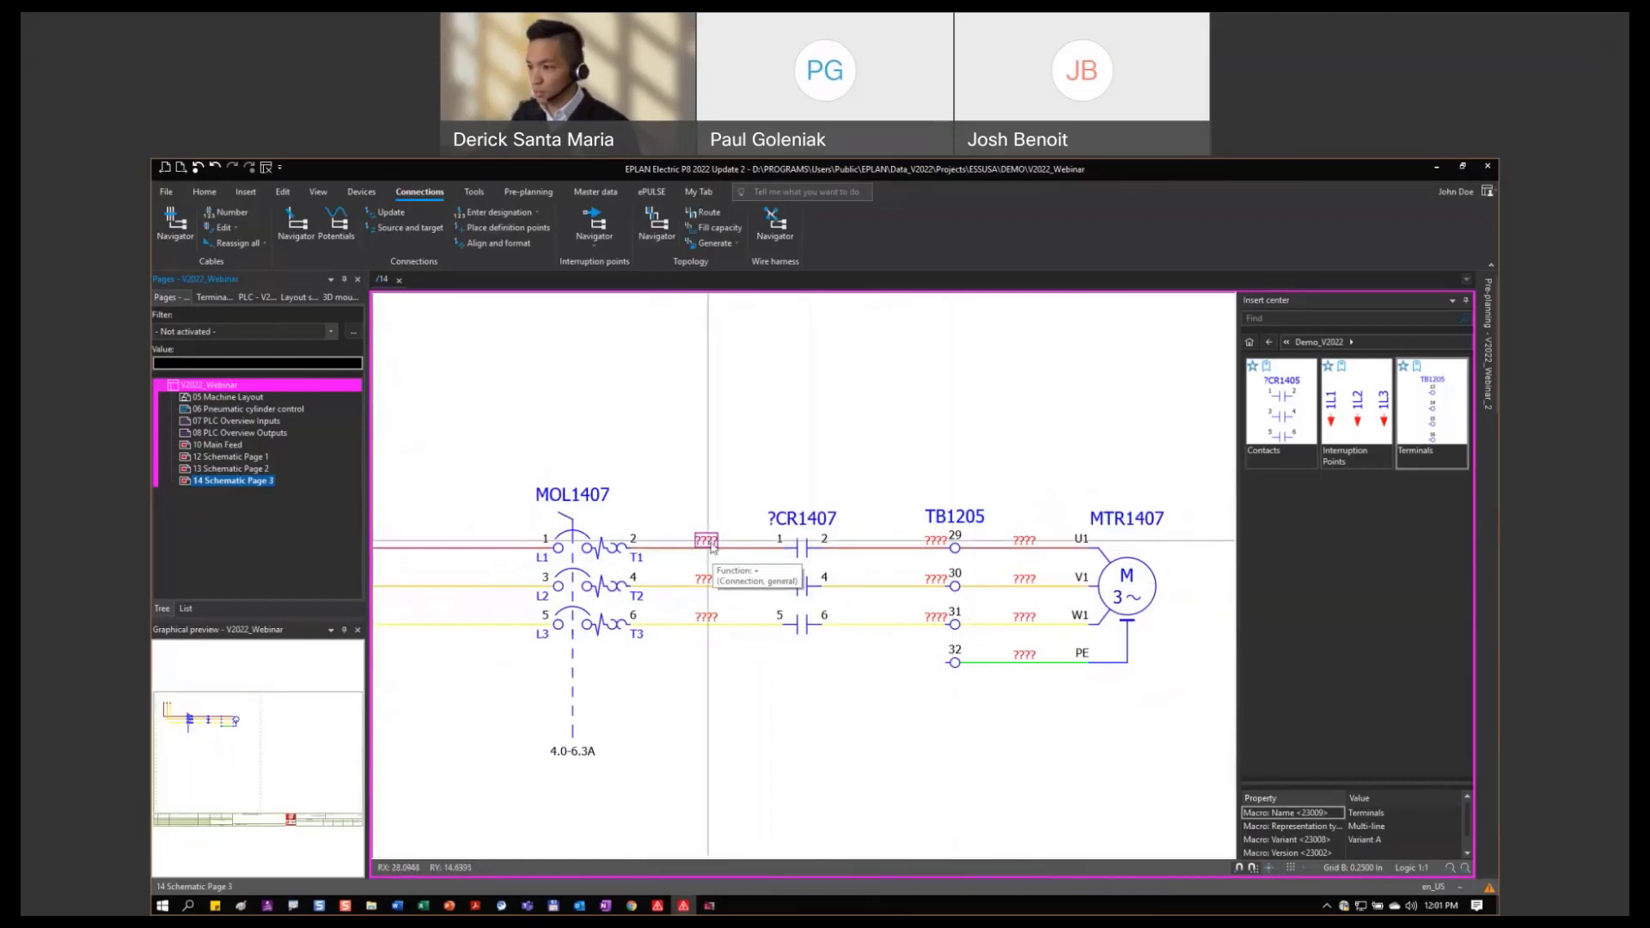
Designate the connections on Schematic Page 3 with the NFPA+ settings, overwriting all except 'manually set', and accept the previewed wire numbers.
click(528, 230)
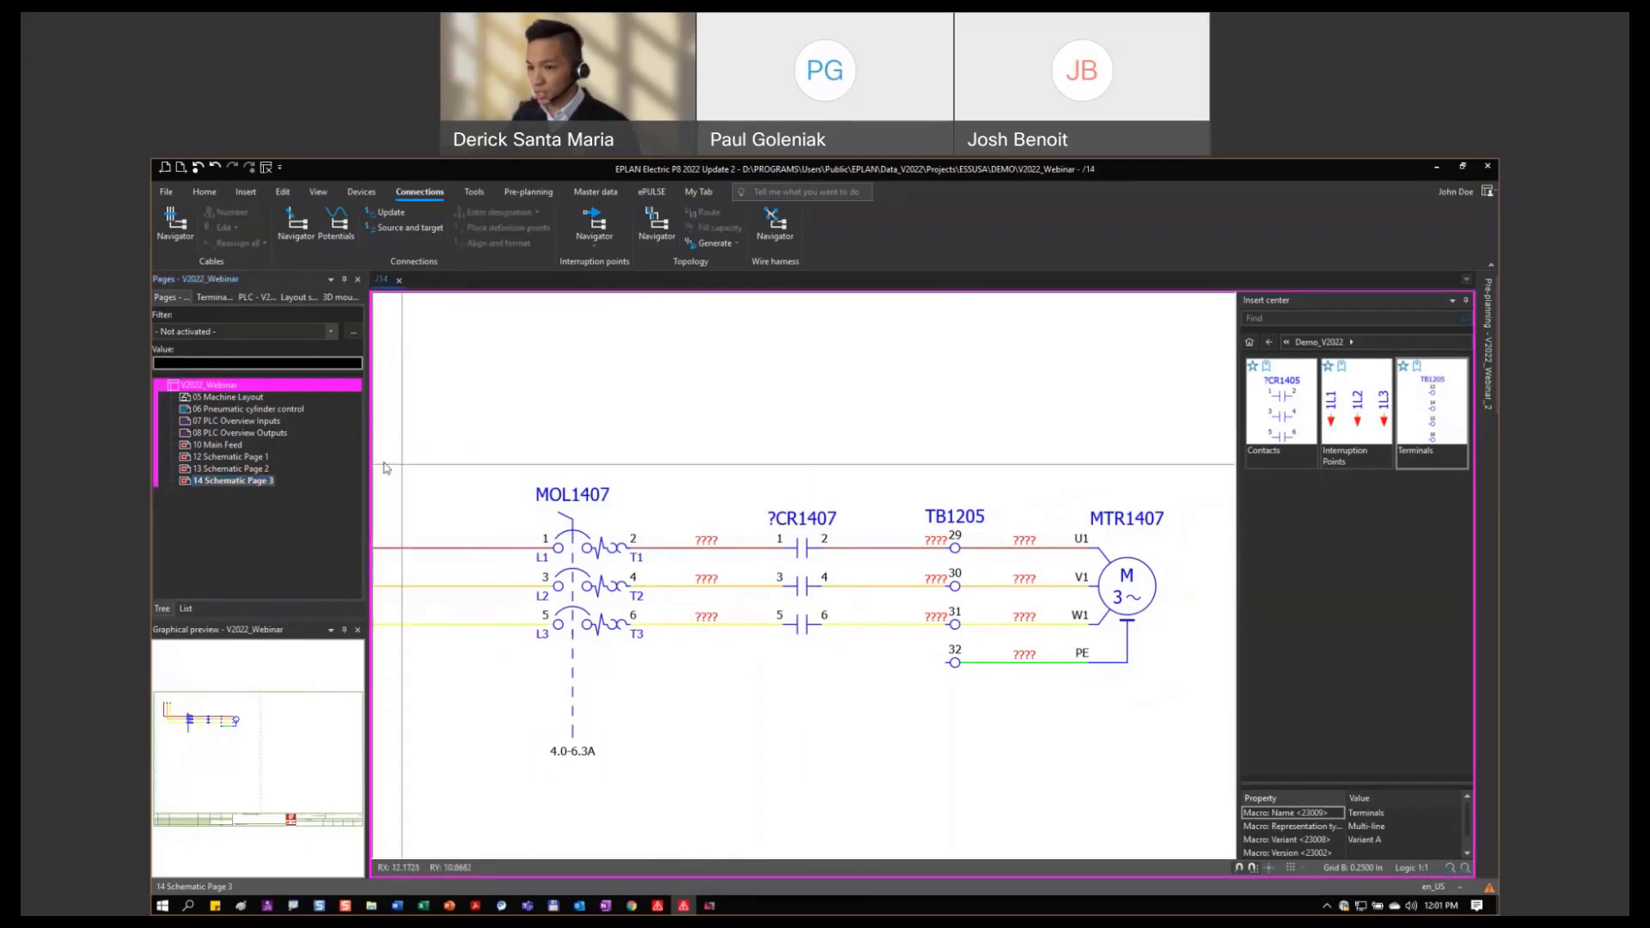
click(260, 481)
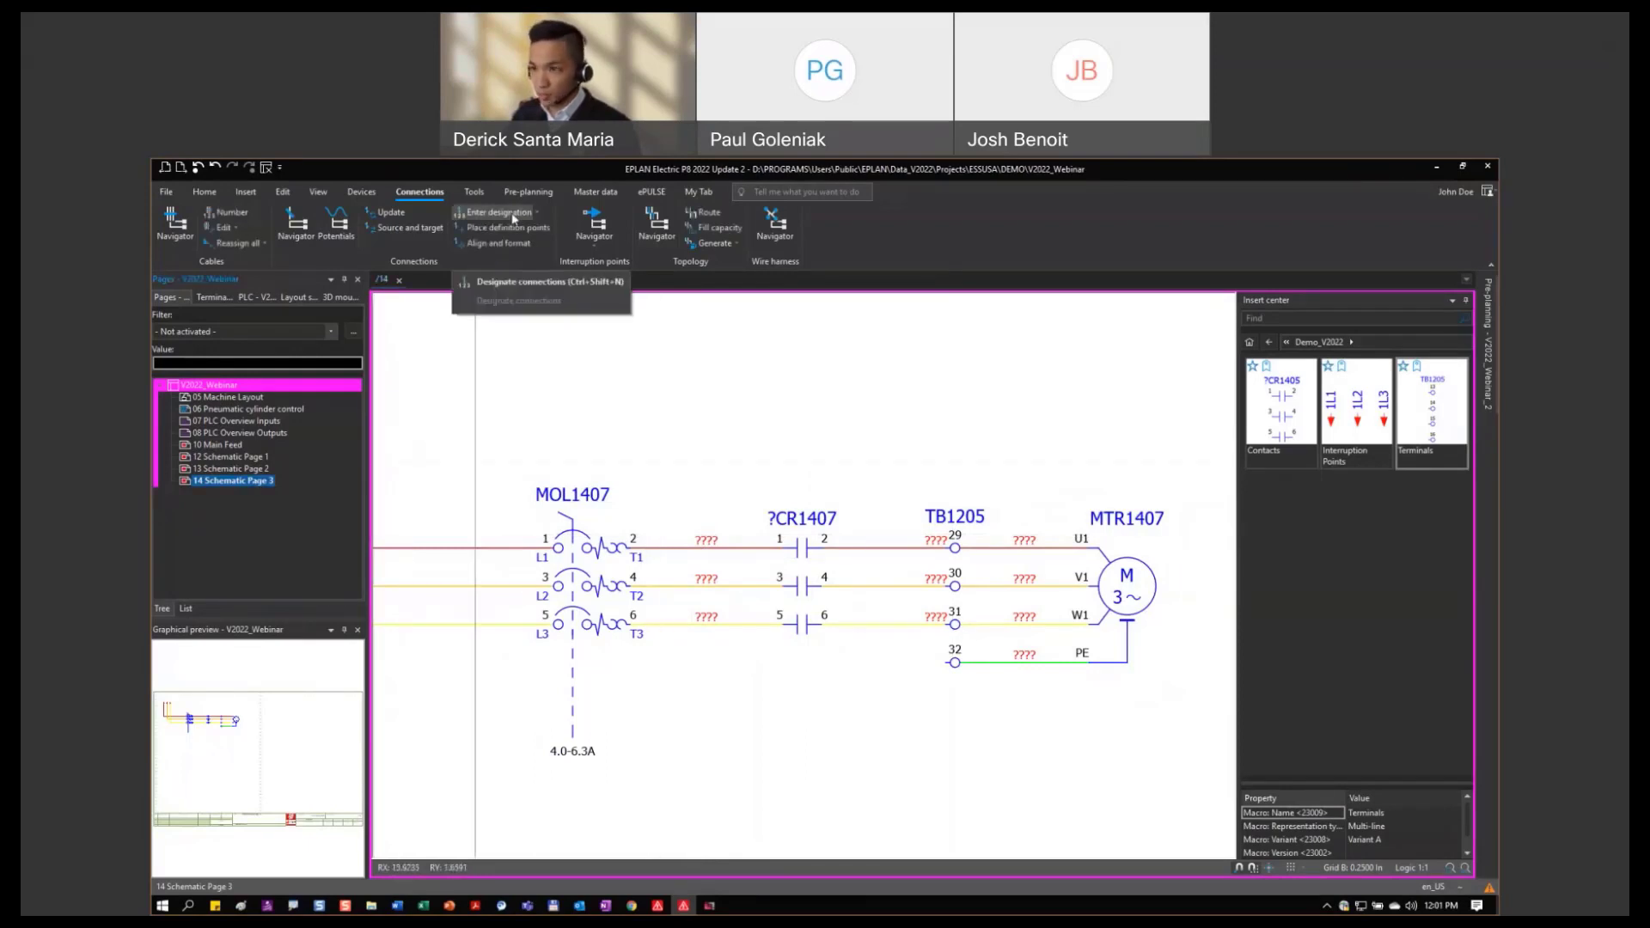
click(514, 218)
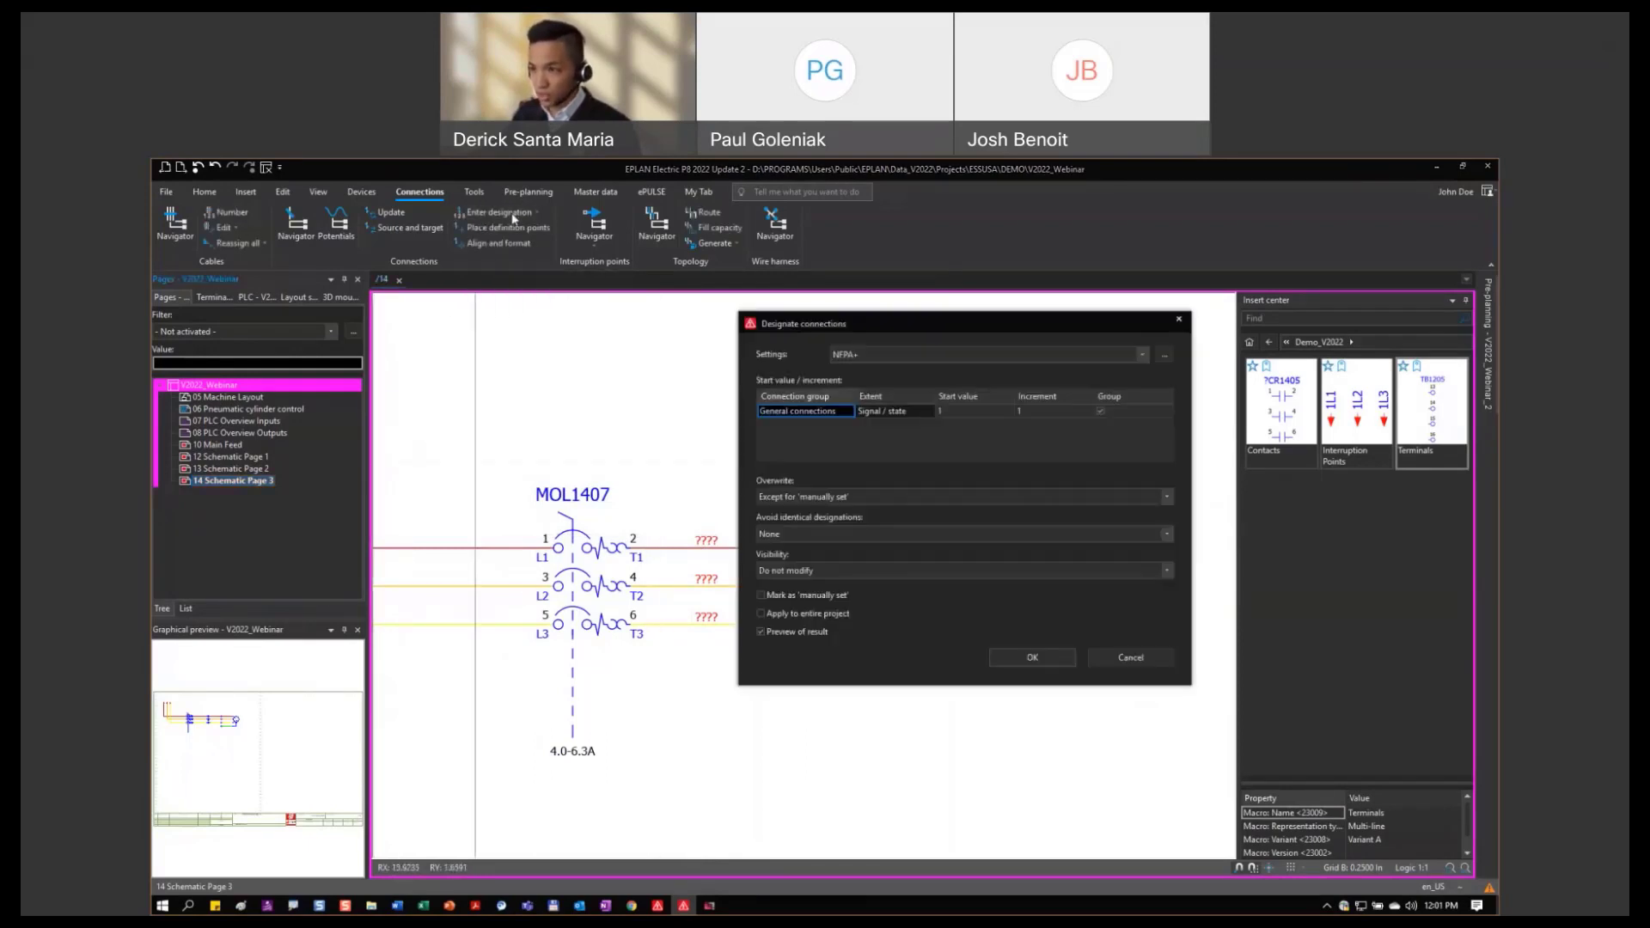
click(1031, 658)
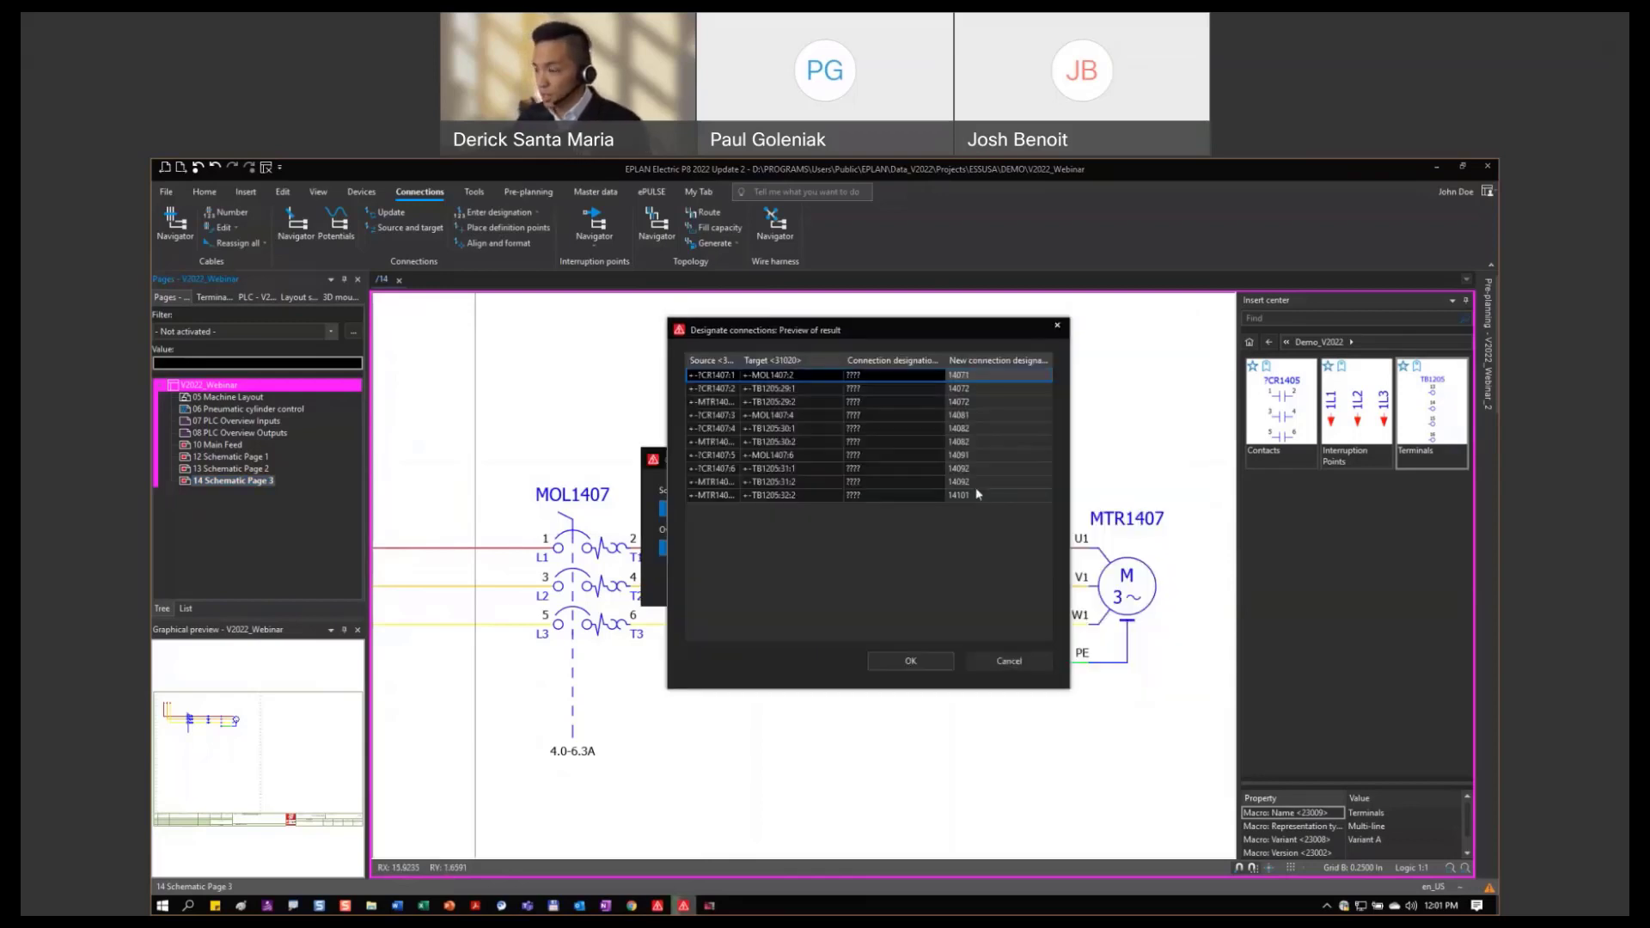
click(911, 661)
scroll(936, 626, up, 1)
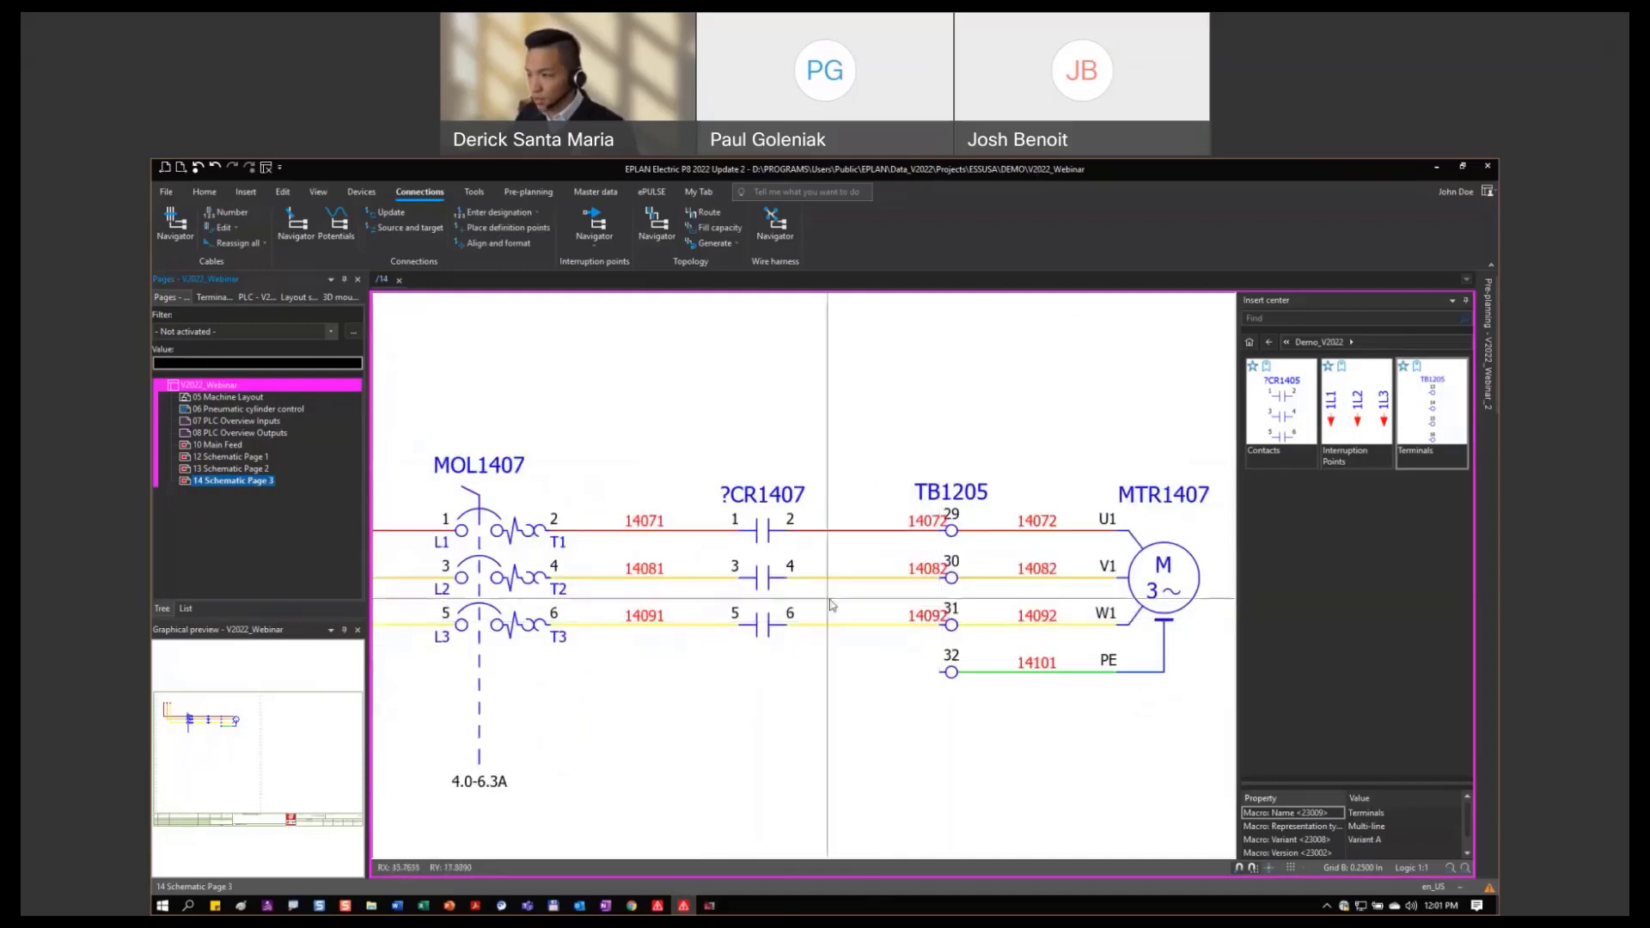
Examine the wire numbers between the overload switch, contacts and terminals against the row numbers of Schematic Page 3.
scroll(777, 597, up, 1)
scroll(638, 637, up, 1)
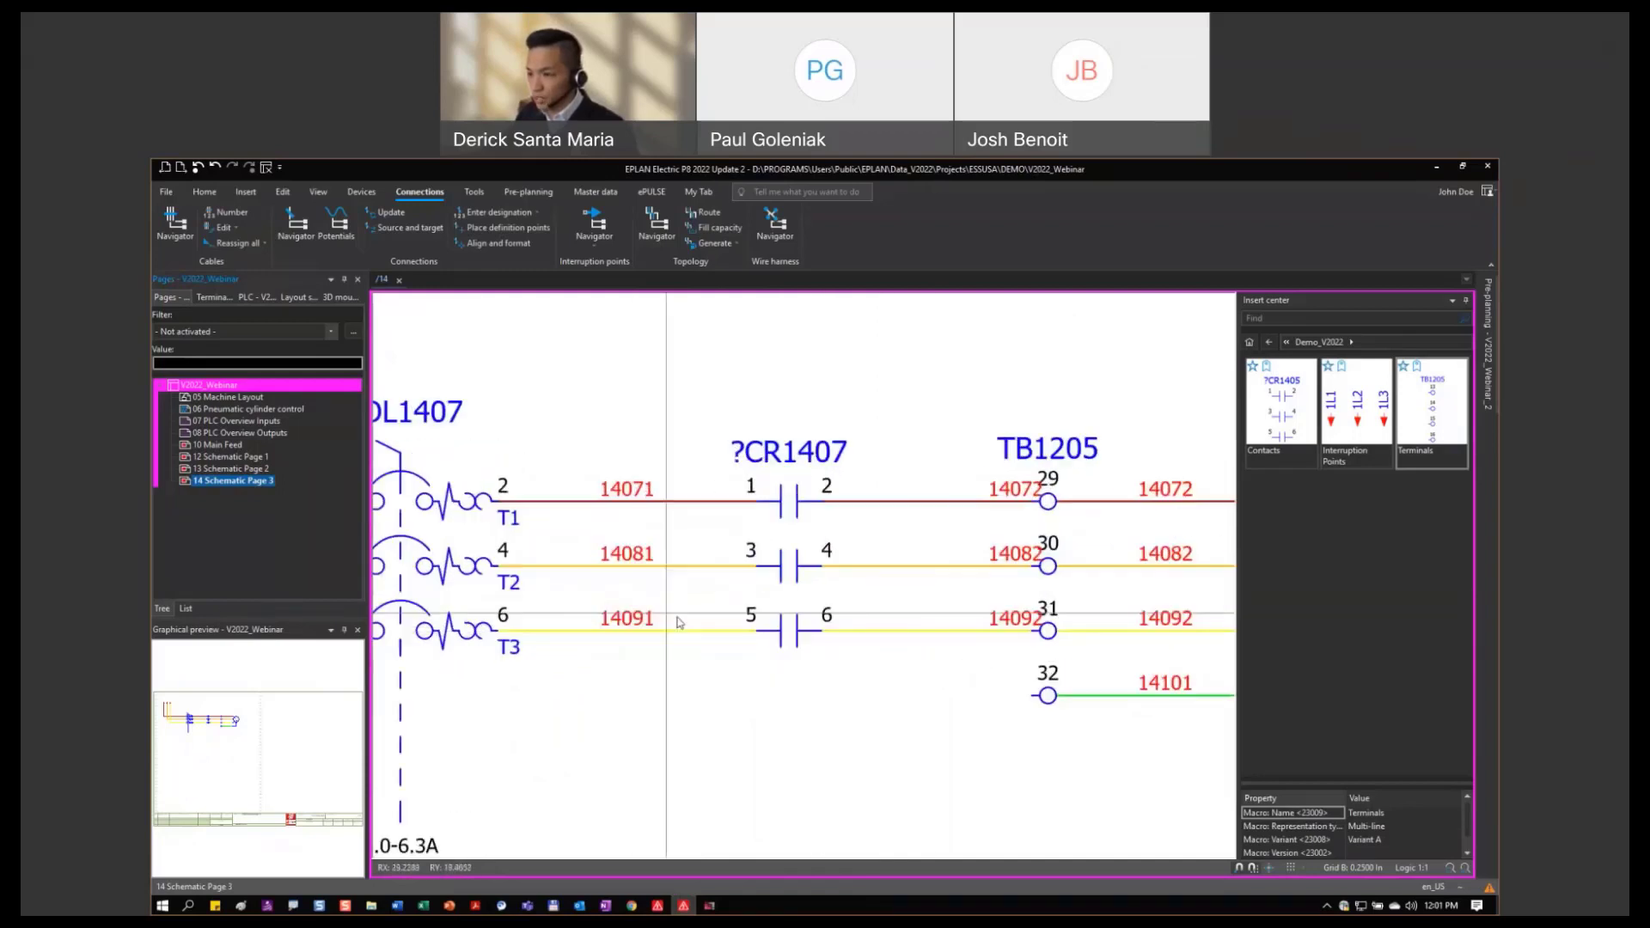
middle_drag(663, 644, 830, 676)
drag(827, 679, 860, 674)
scroll(825, 660, down, 3)
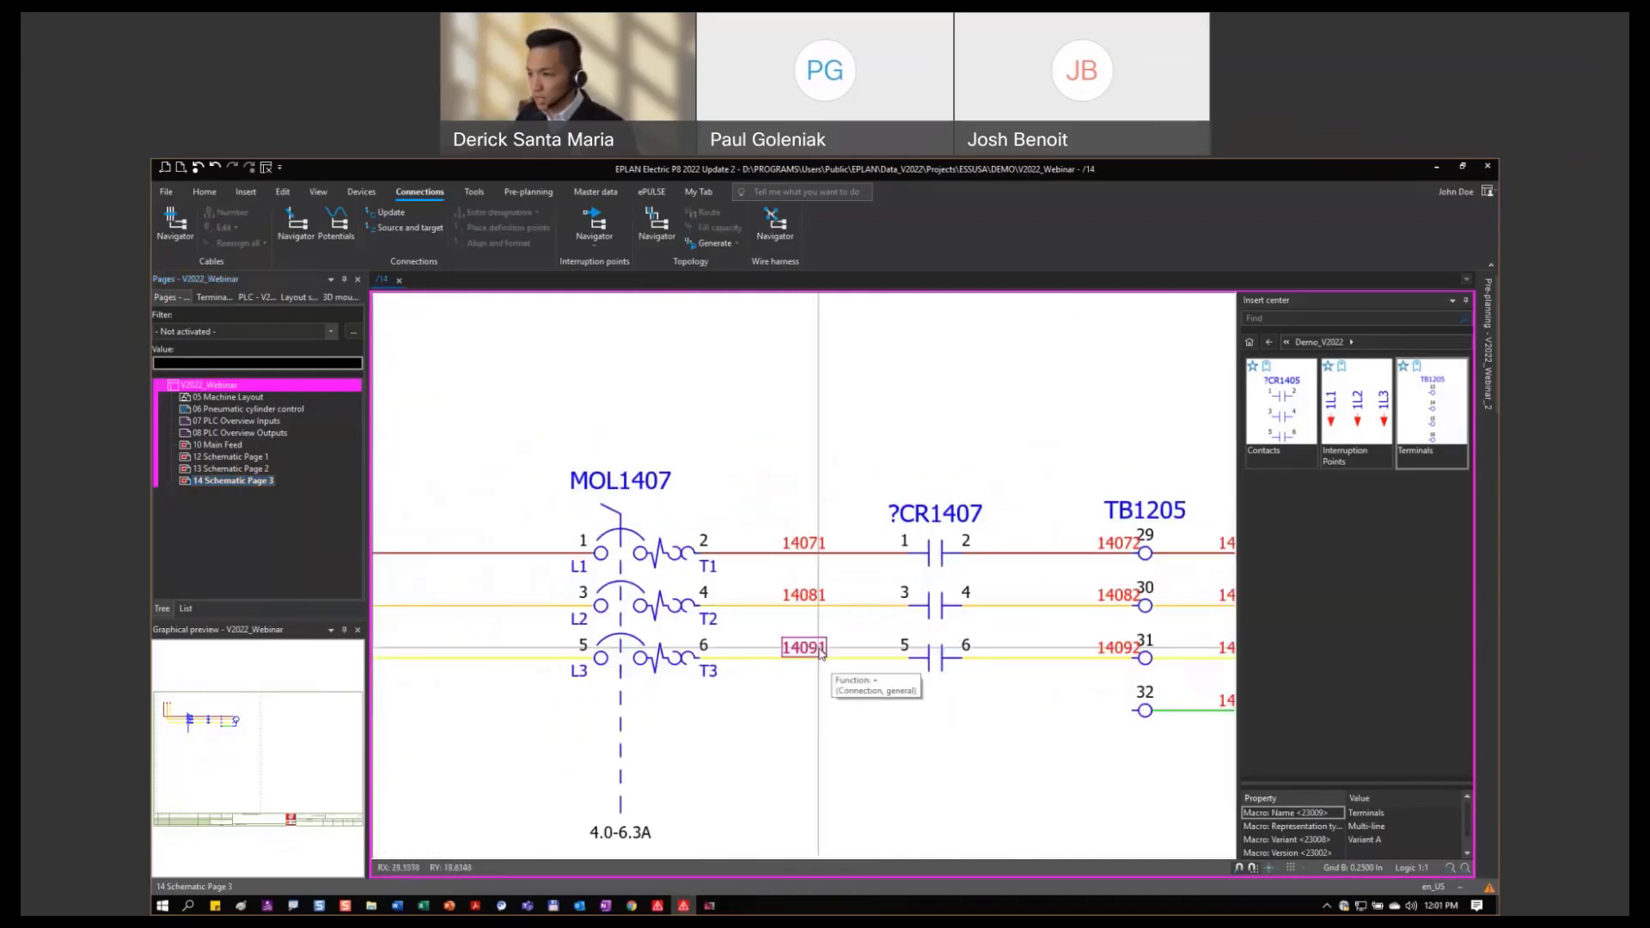
middle_drag(783, 584, 1028, 569)
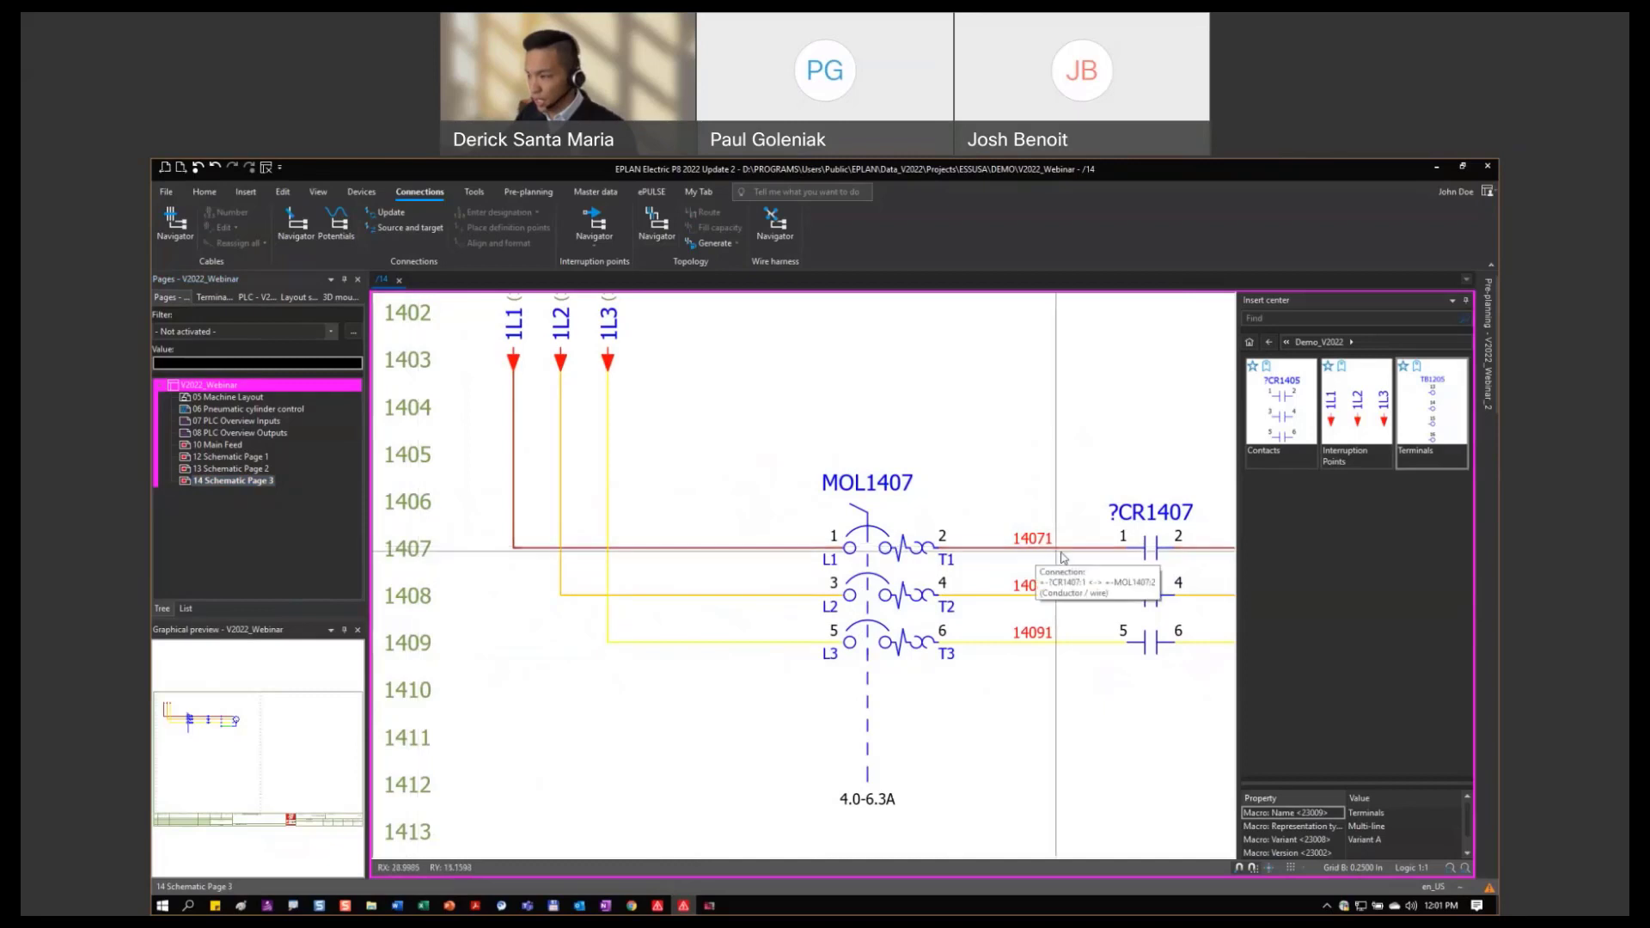
scroll(1059, 553, up, 3)
middle_drag(1110, 617, 859, 608)
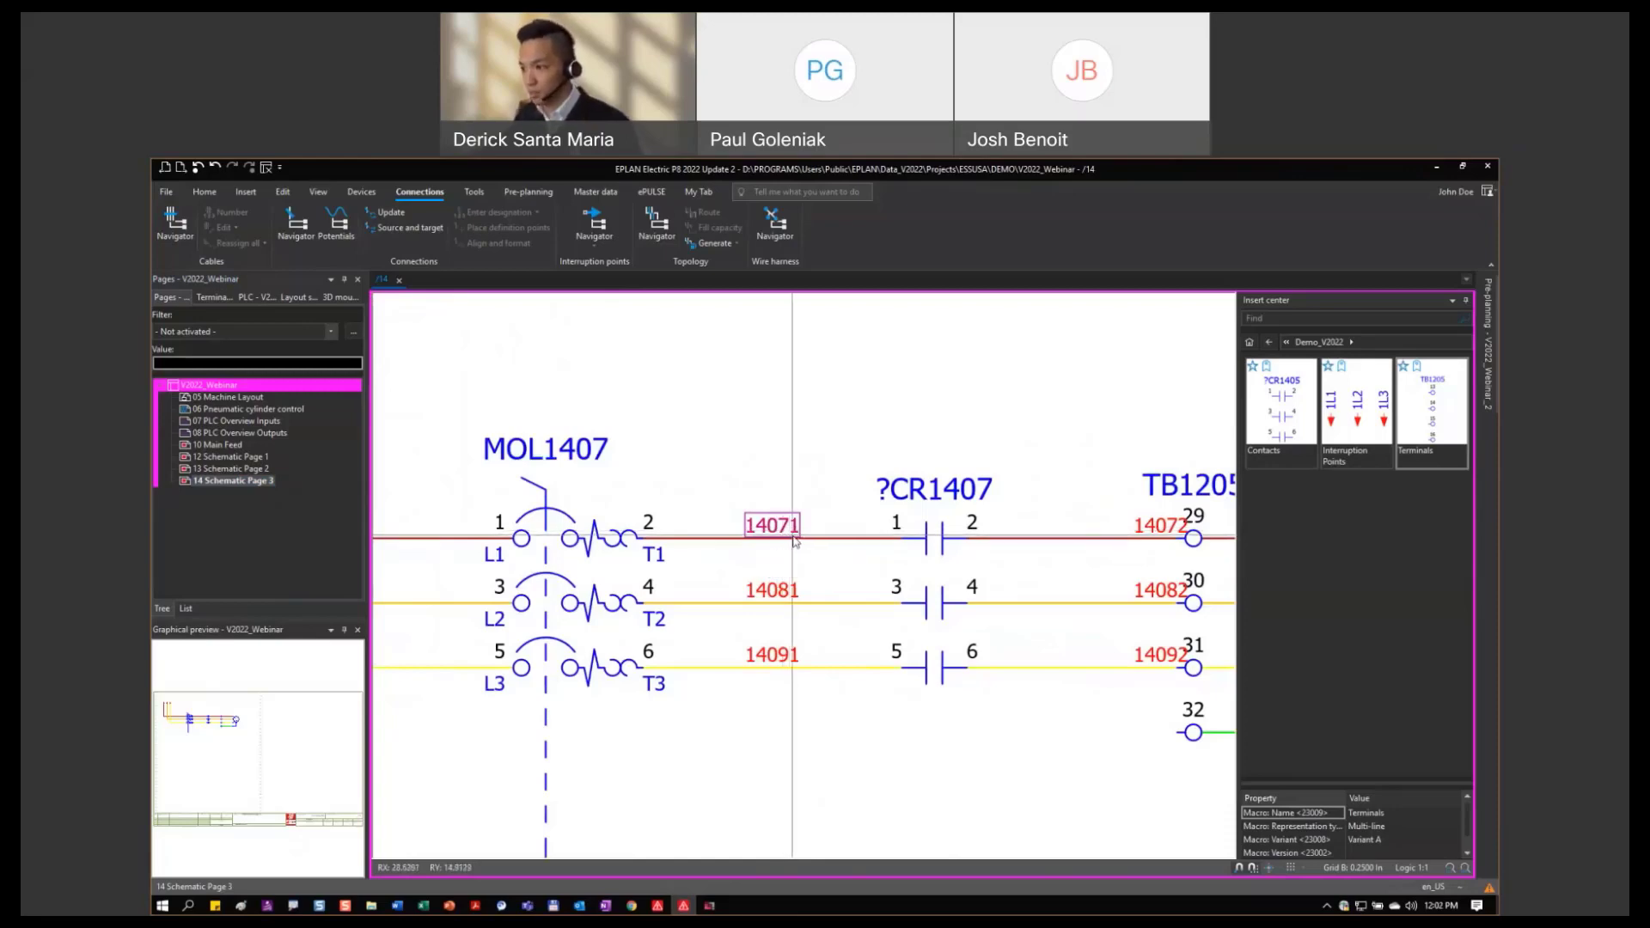
middle_drag(911, 564, 872, 574)
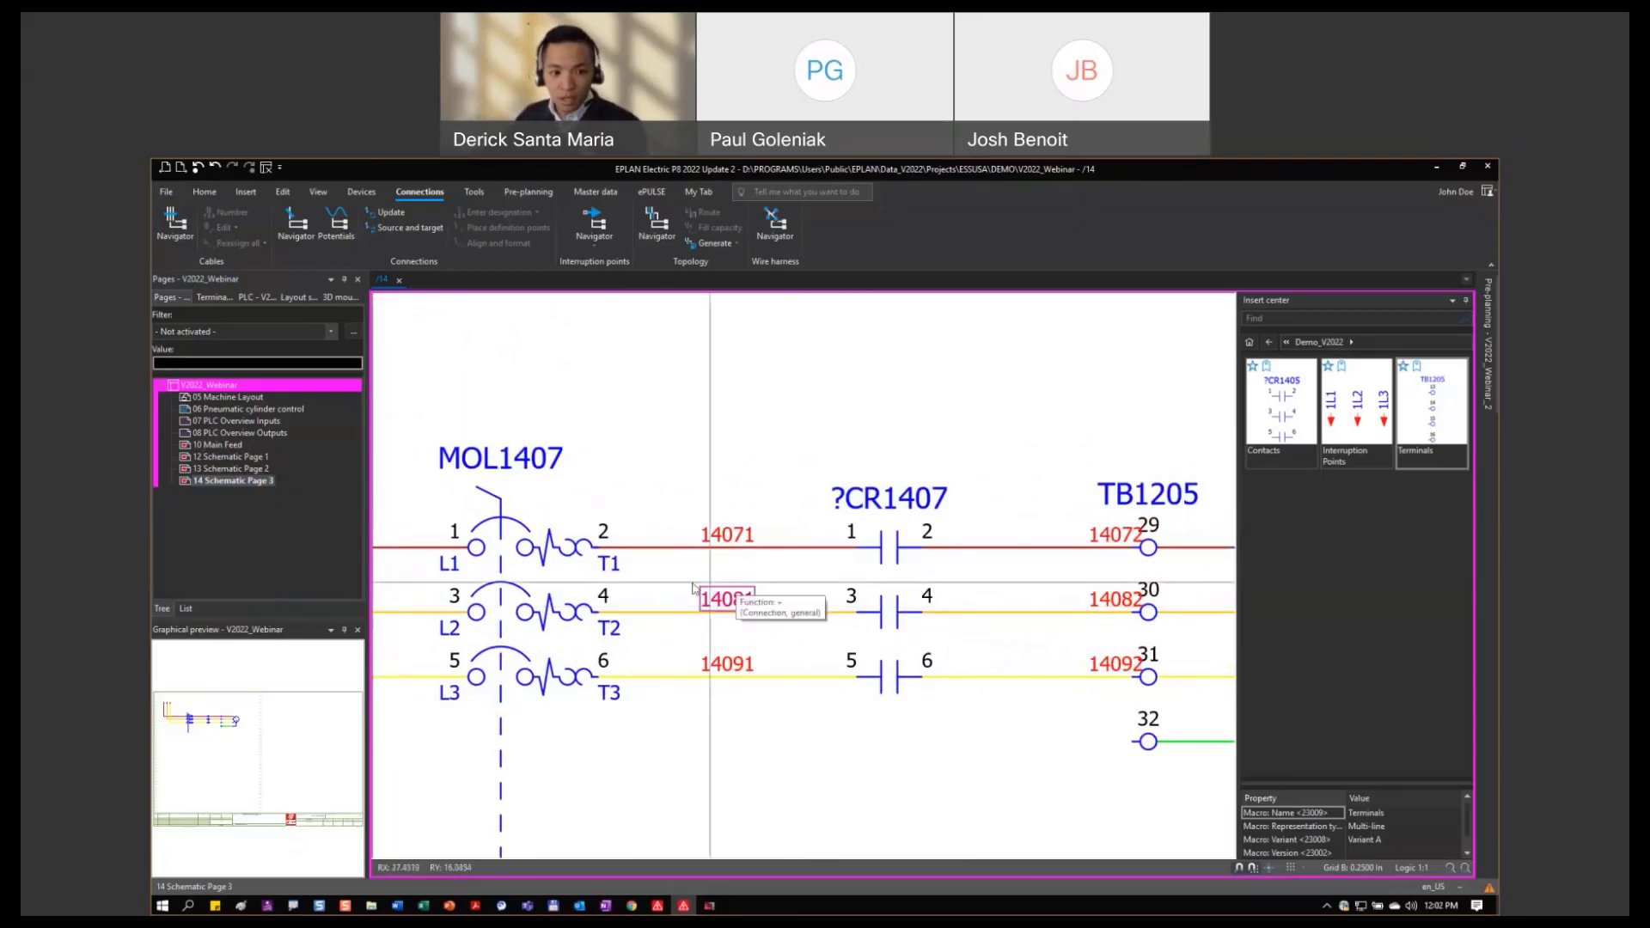
scroll(646, 551, down, 1)
Place the MTR1 Motor Actuator from pre-planning at the start of the first column on Schematic Page 2, using the Number insertion mode.
key(Page_Up)
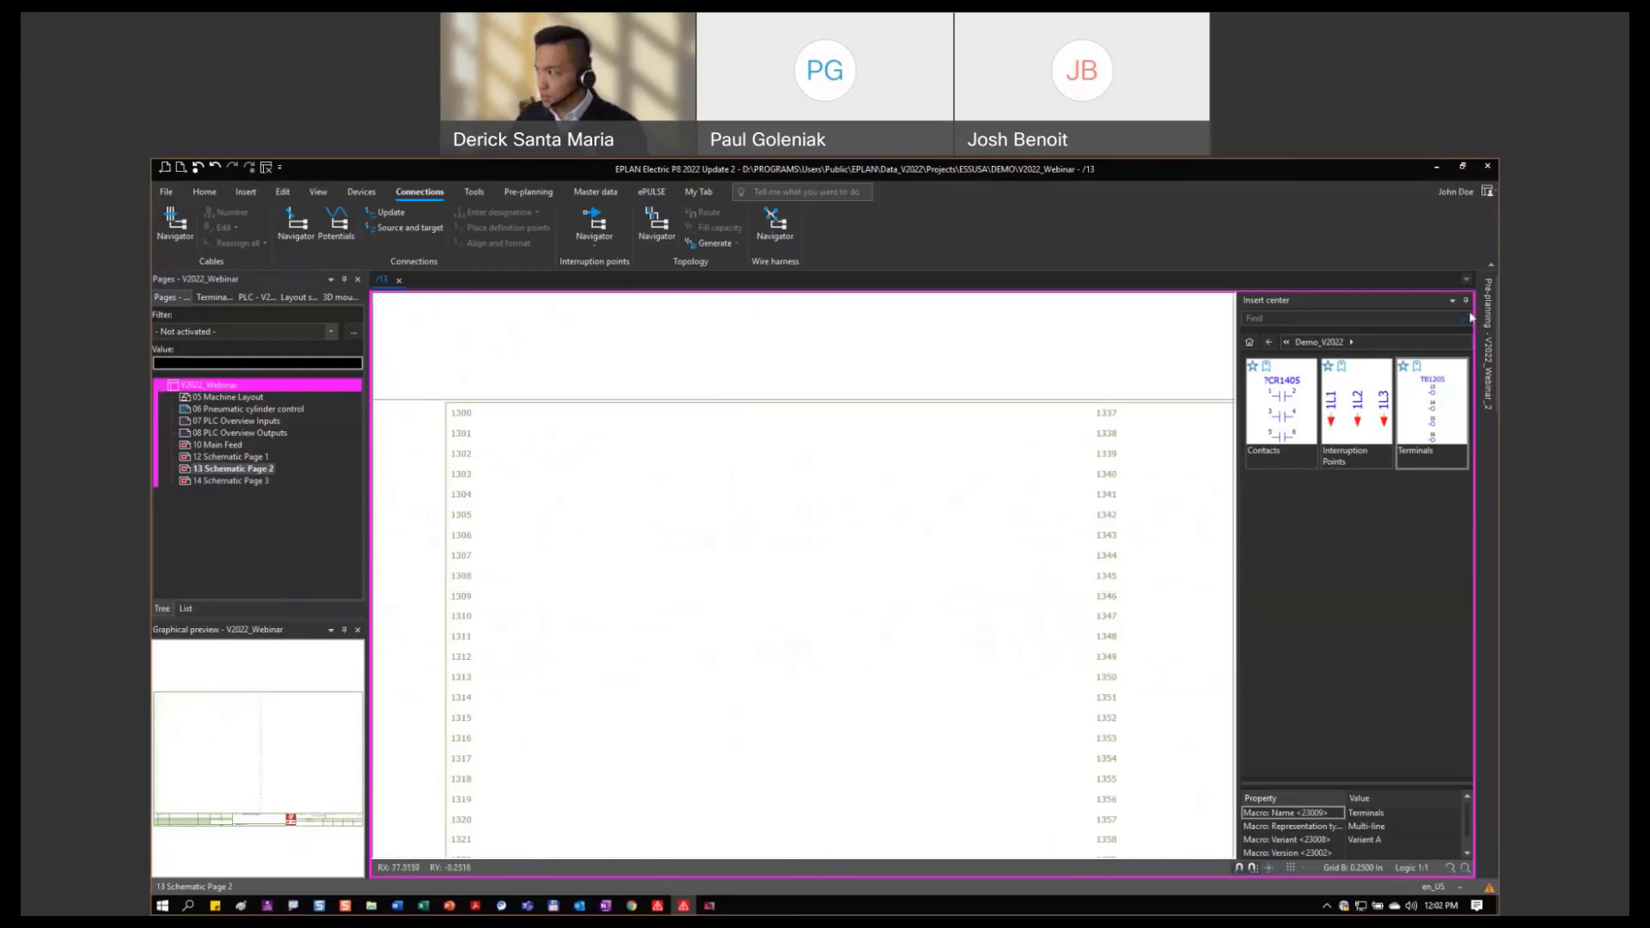
scroll(940, 596, down, 3)
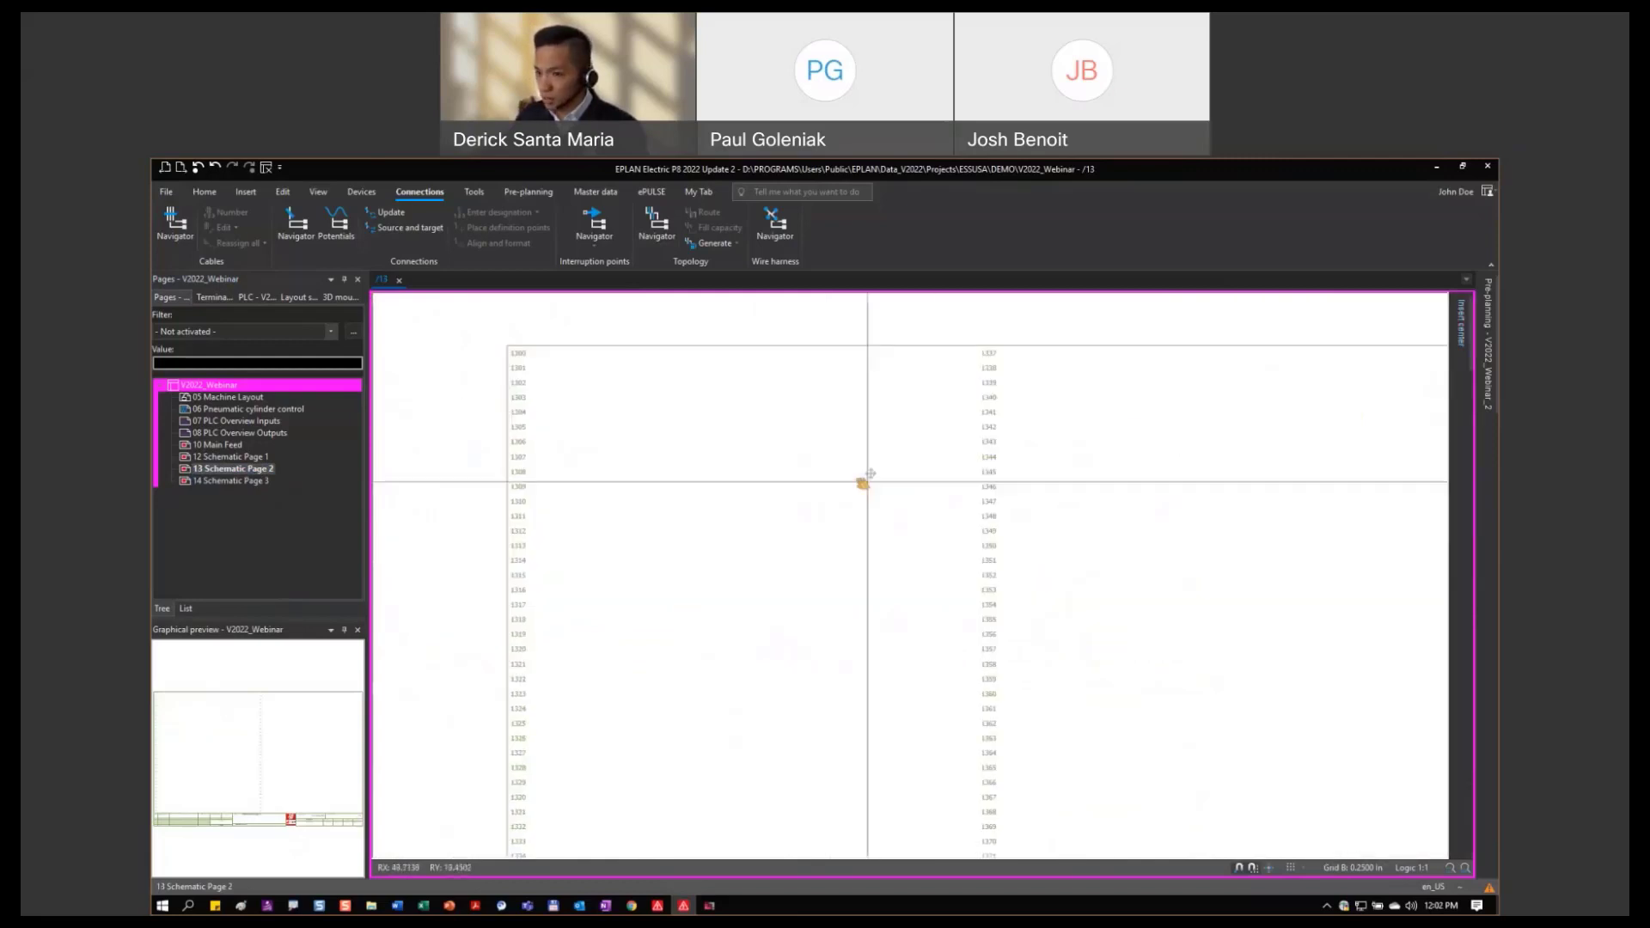
mouse_move(1487, 331)
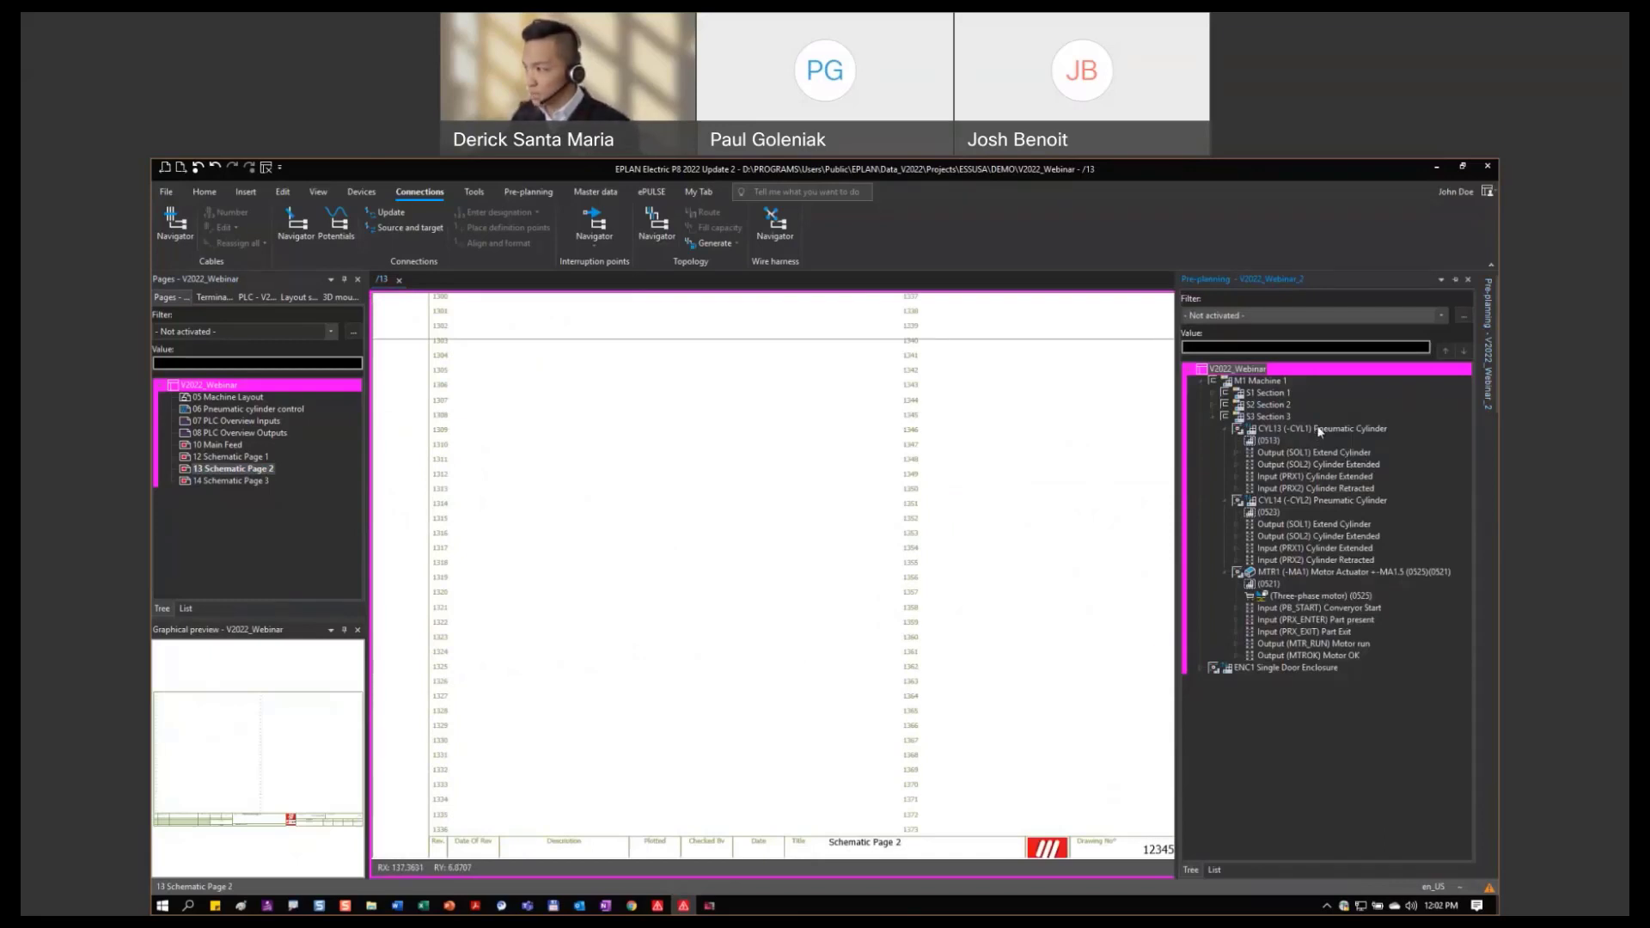
click(1312, 572)
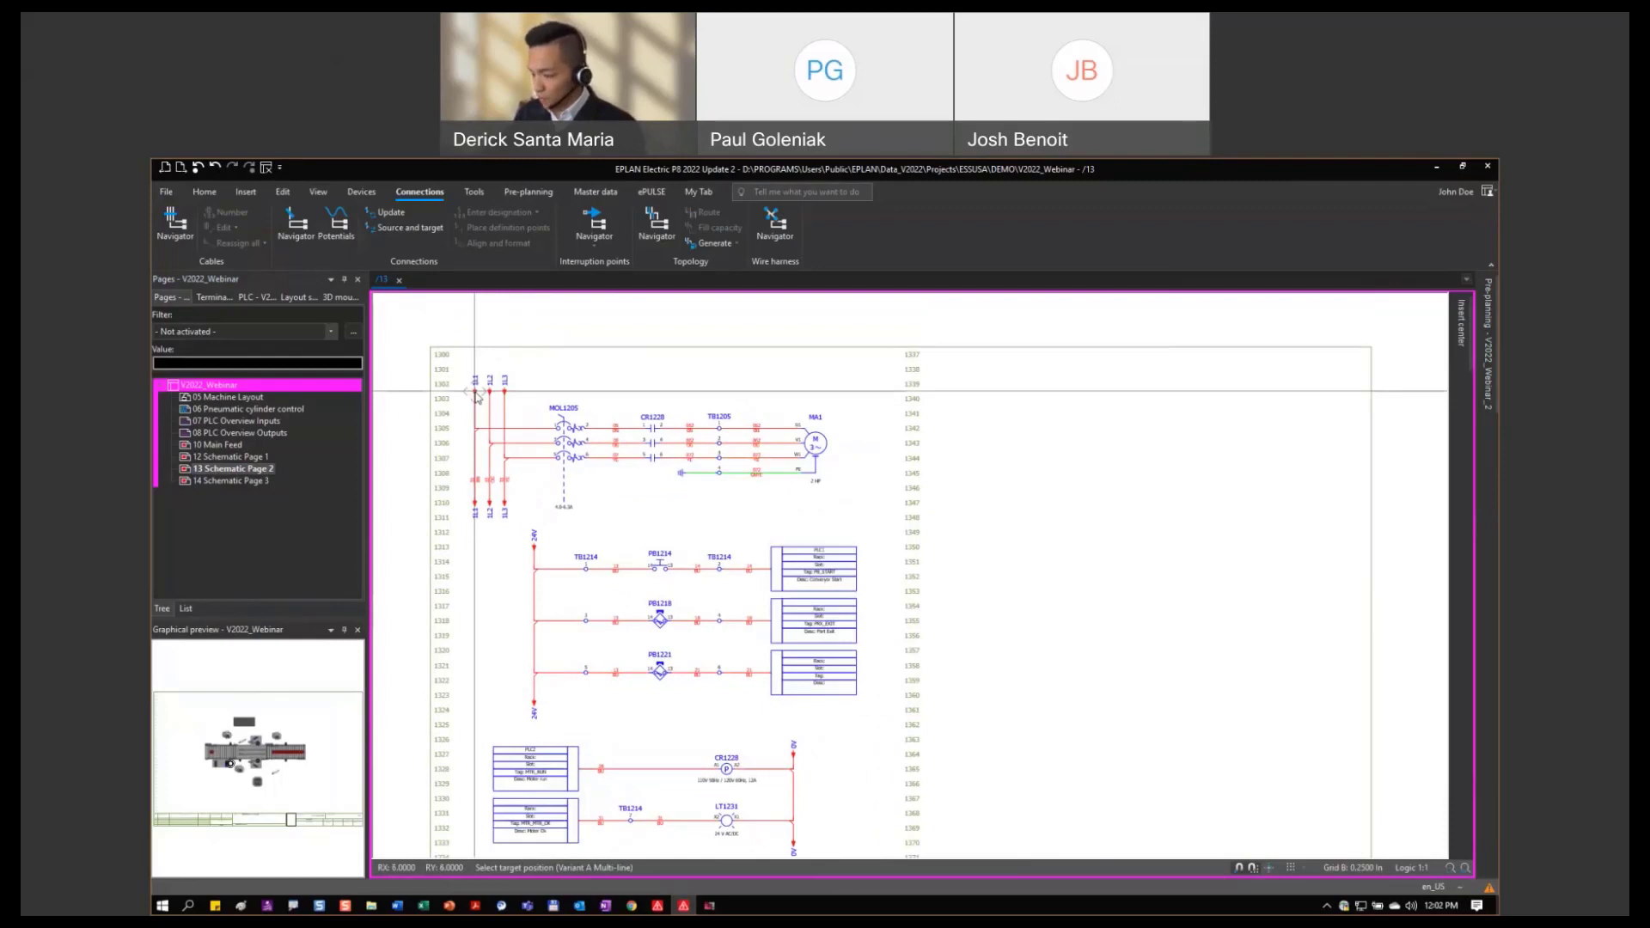
click(477, 397)
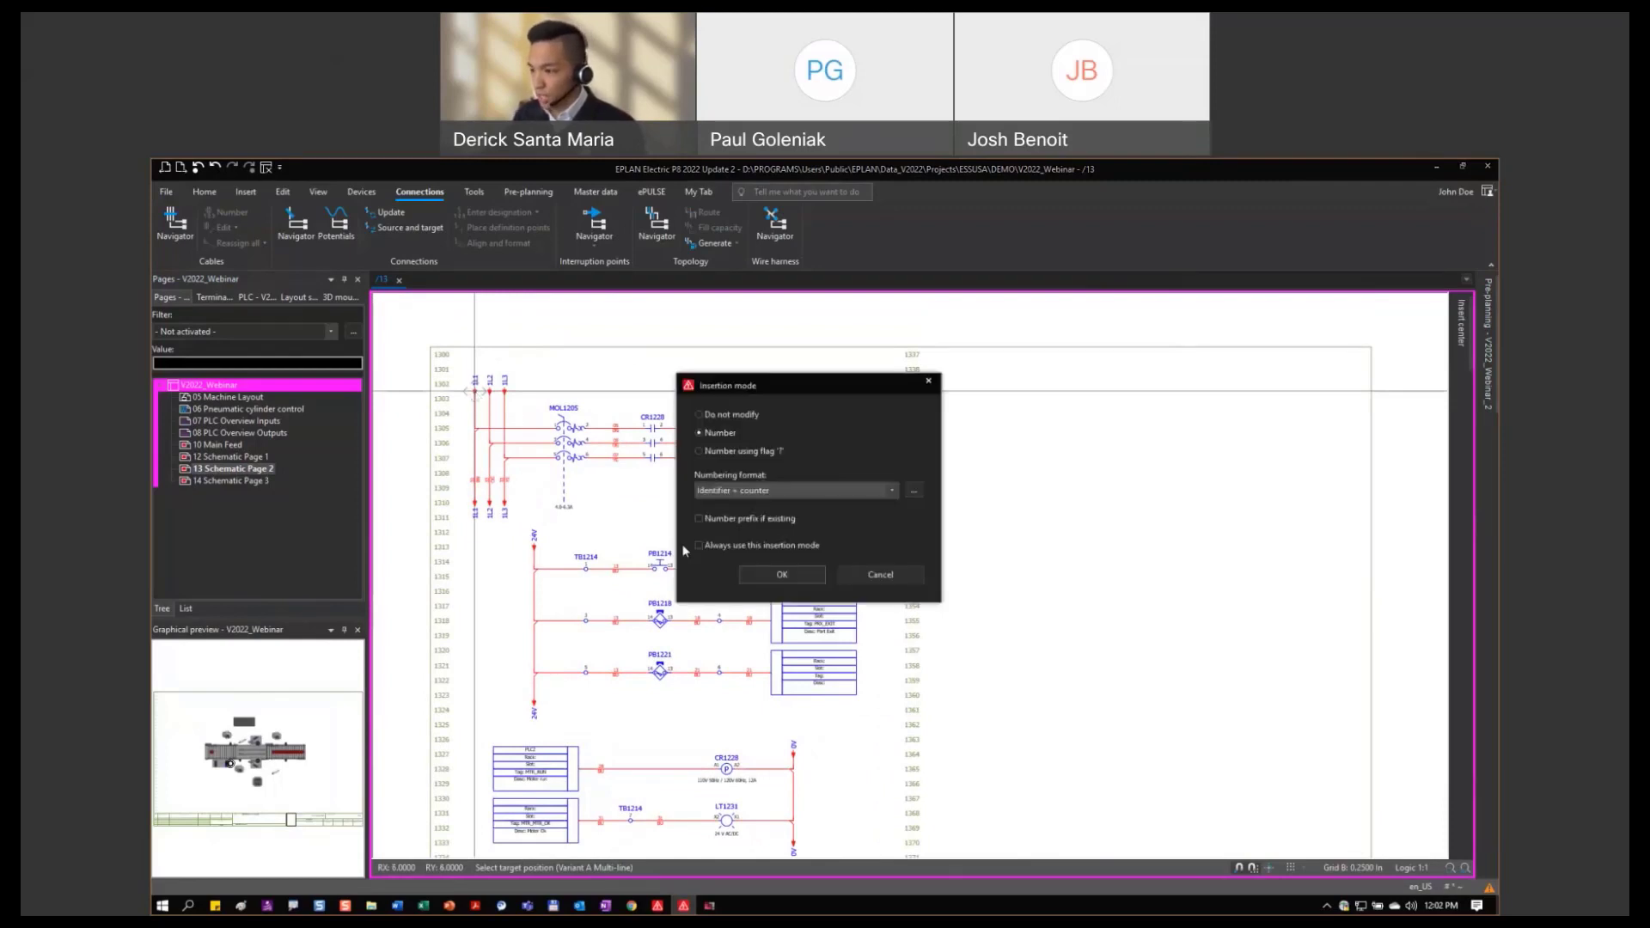
click(780, 574)
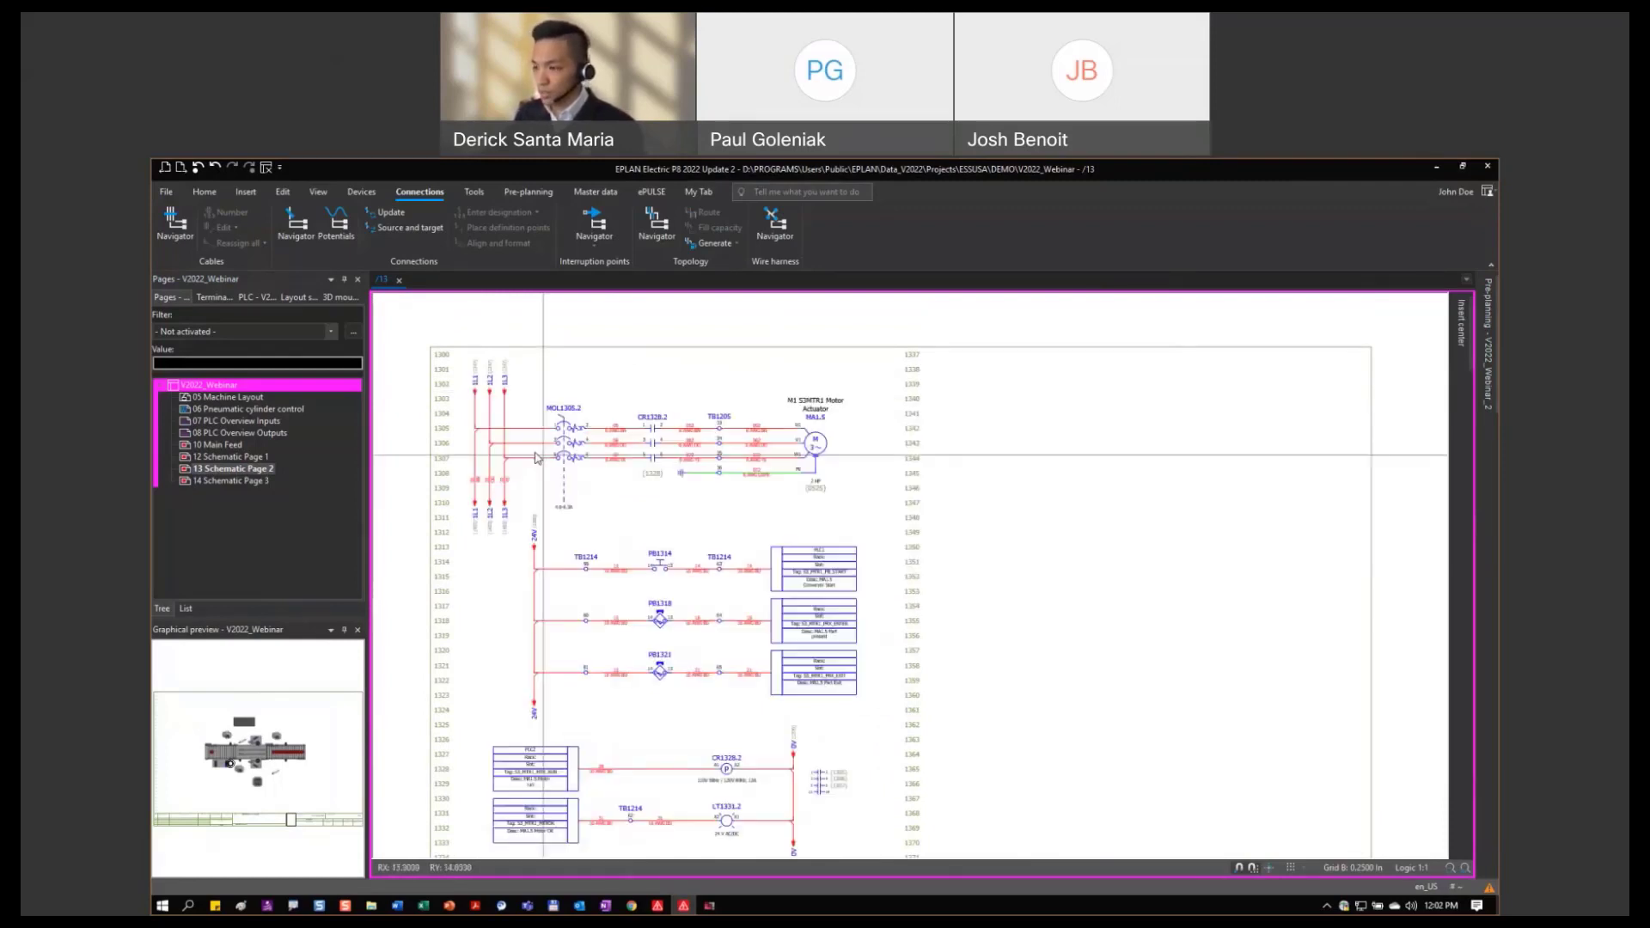
Inspect the inserted motor circuit and follow the cross-references between the CR1328.2 contacts and their relay coil.
scroll(537, 485, up, 1)
scroll(554, 505, up, 1)
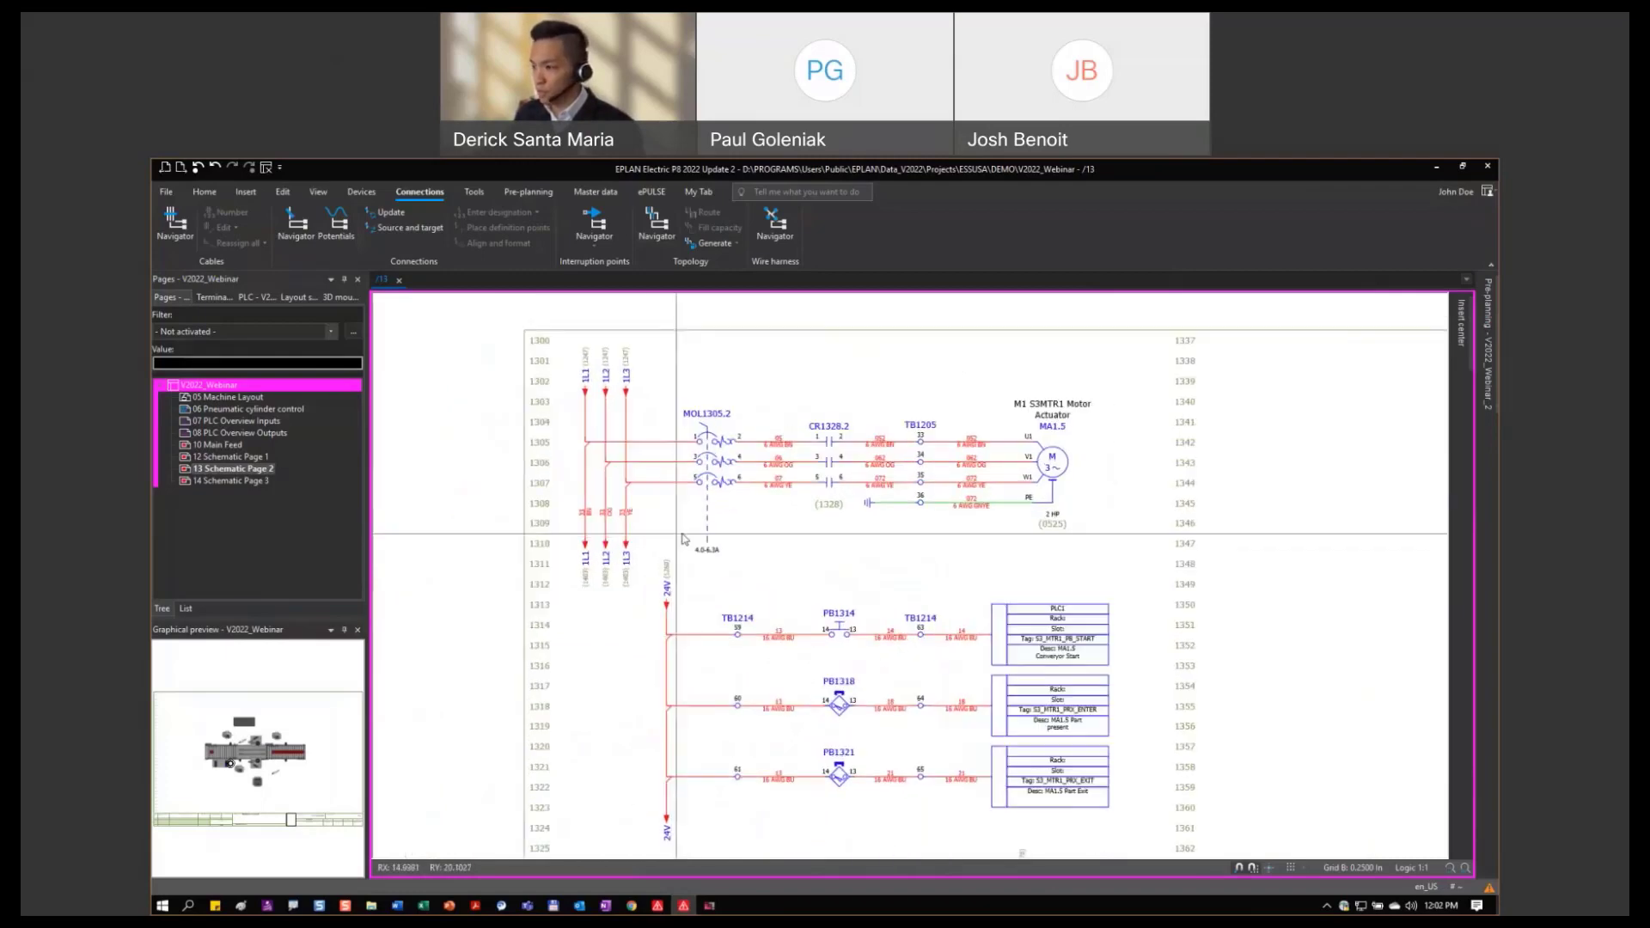
scroll(890, 521, up, 2)
middle_drag(1101, 501, 1113, 509)
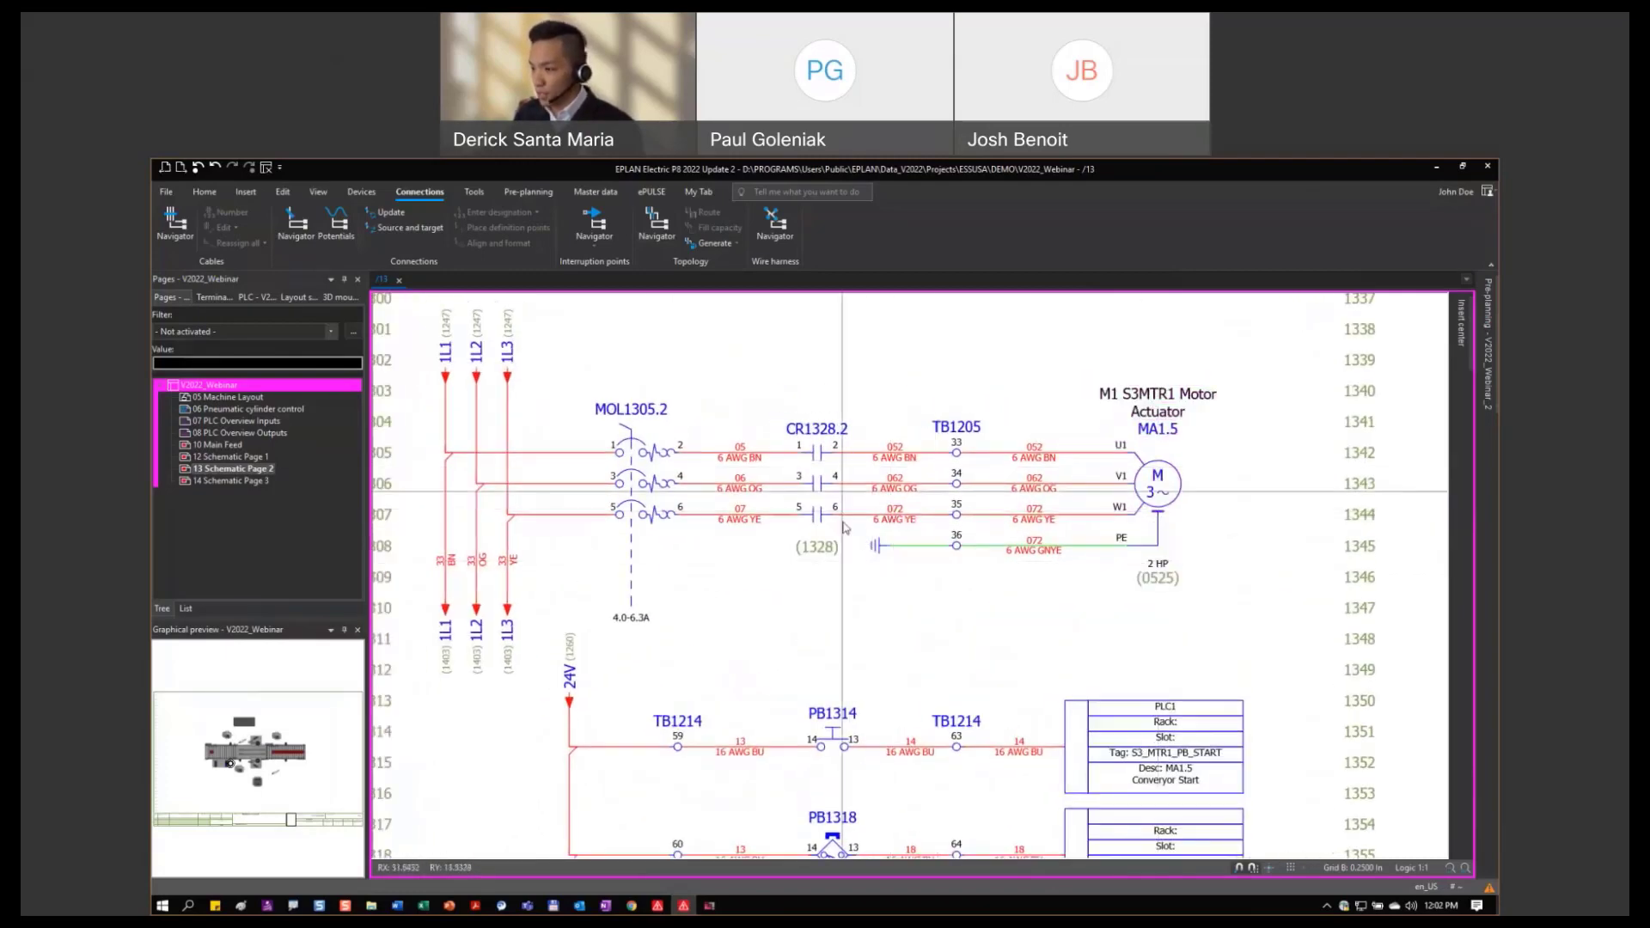
scroll(840, 446, up, 1)
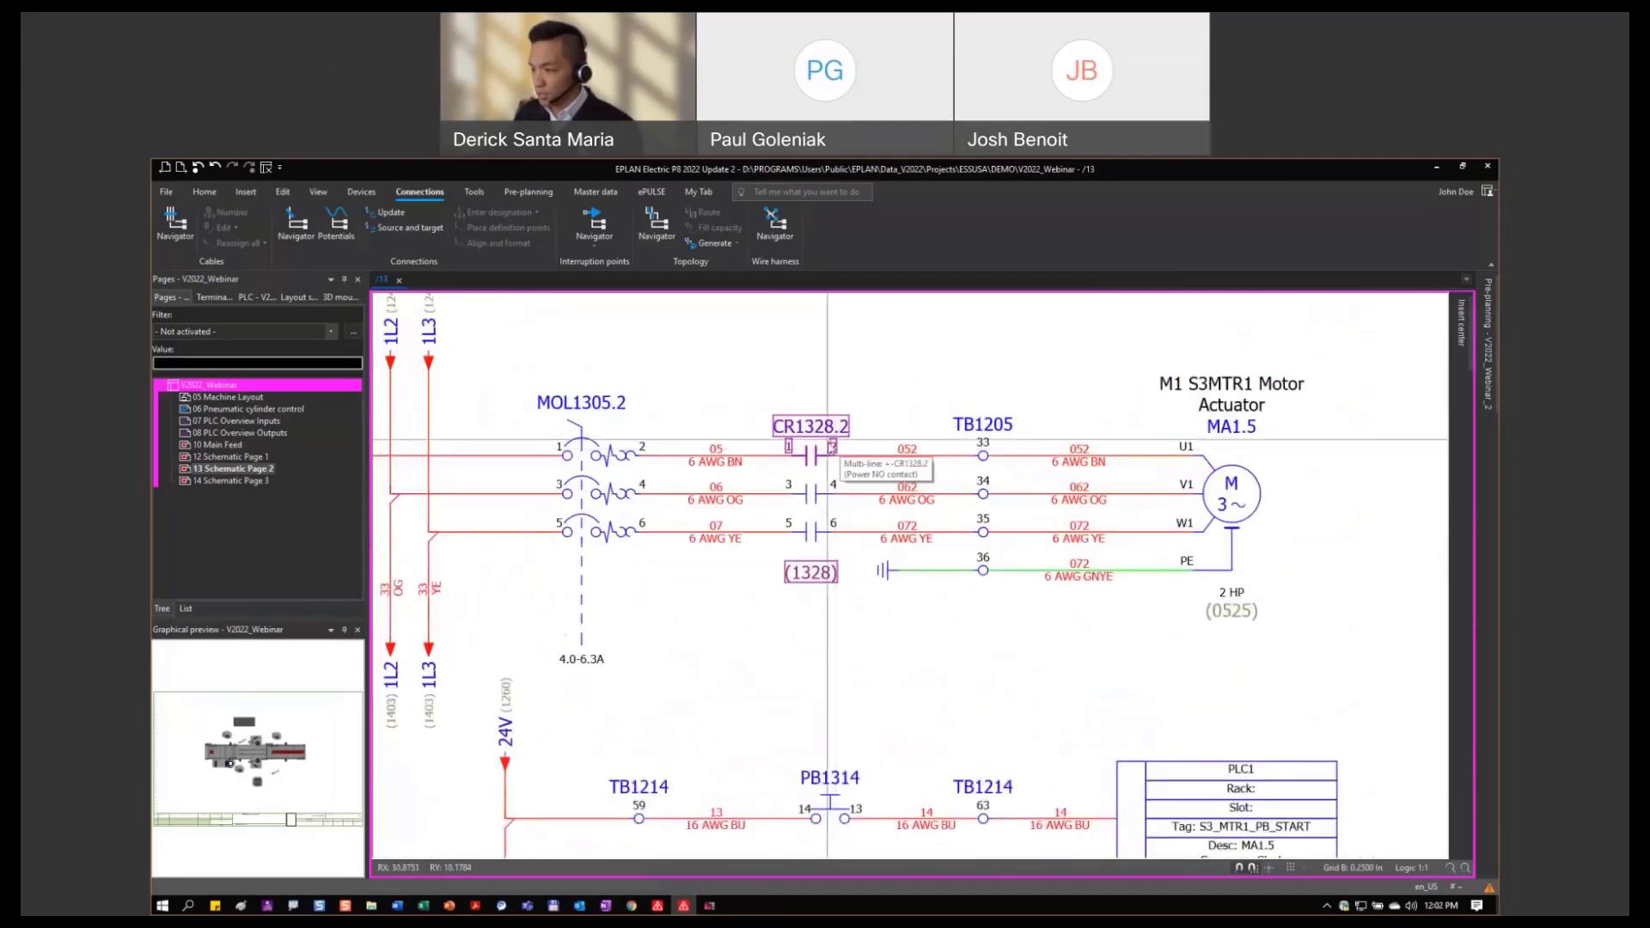
double_click(819, 571)
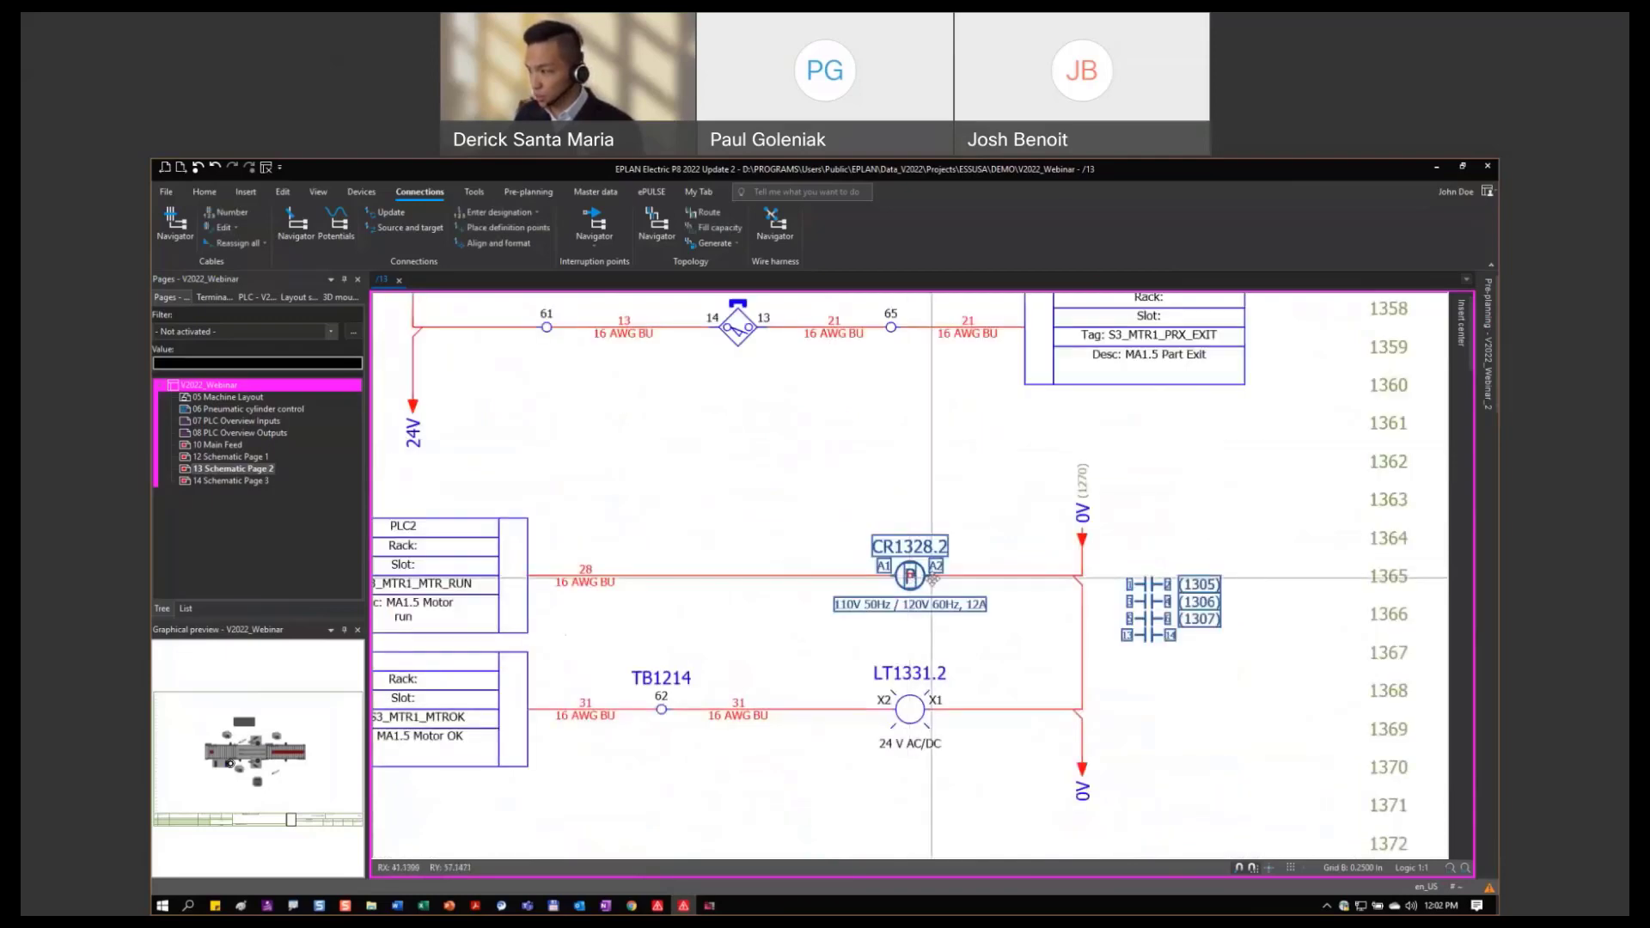
double_click(1200, 601)
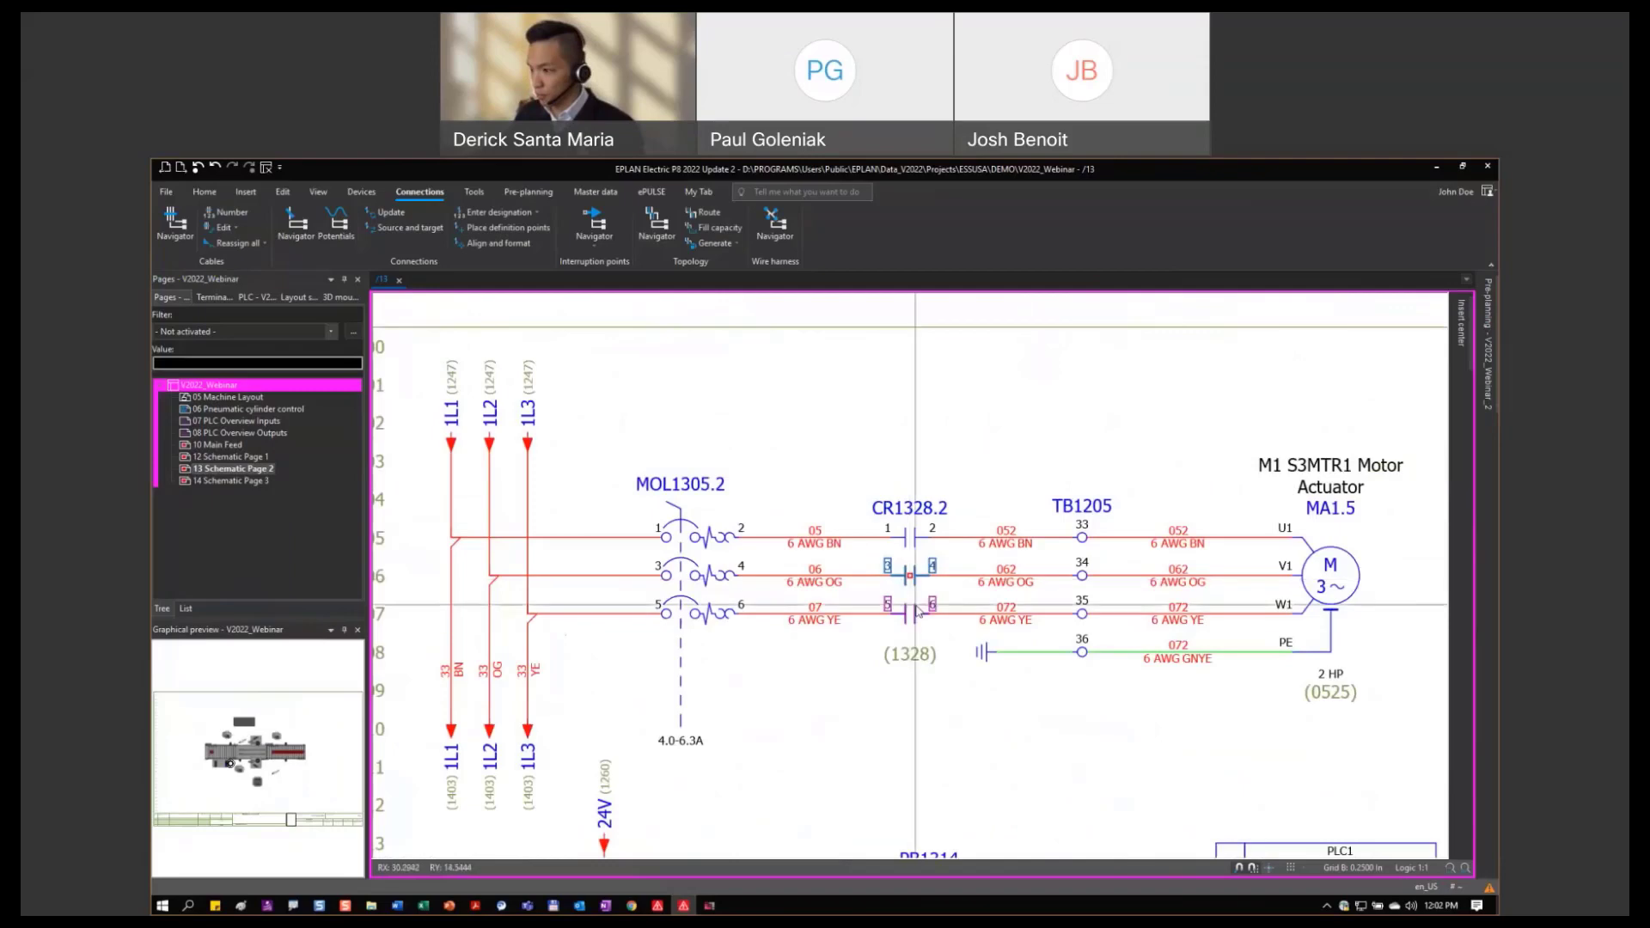
double_click(921, 656)
click(275, 470)
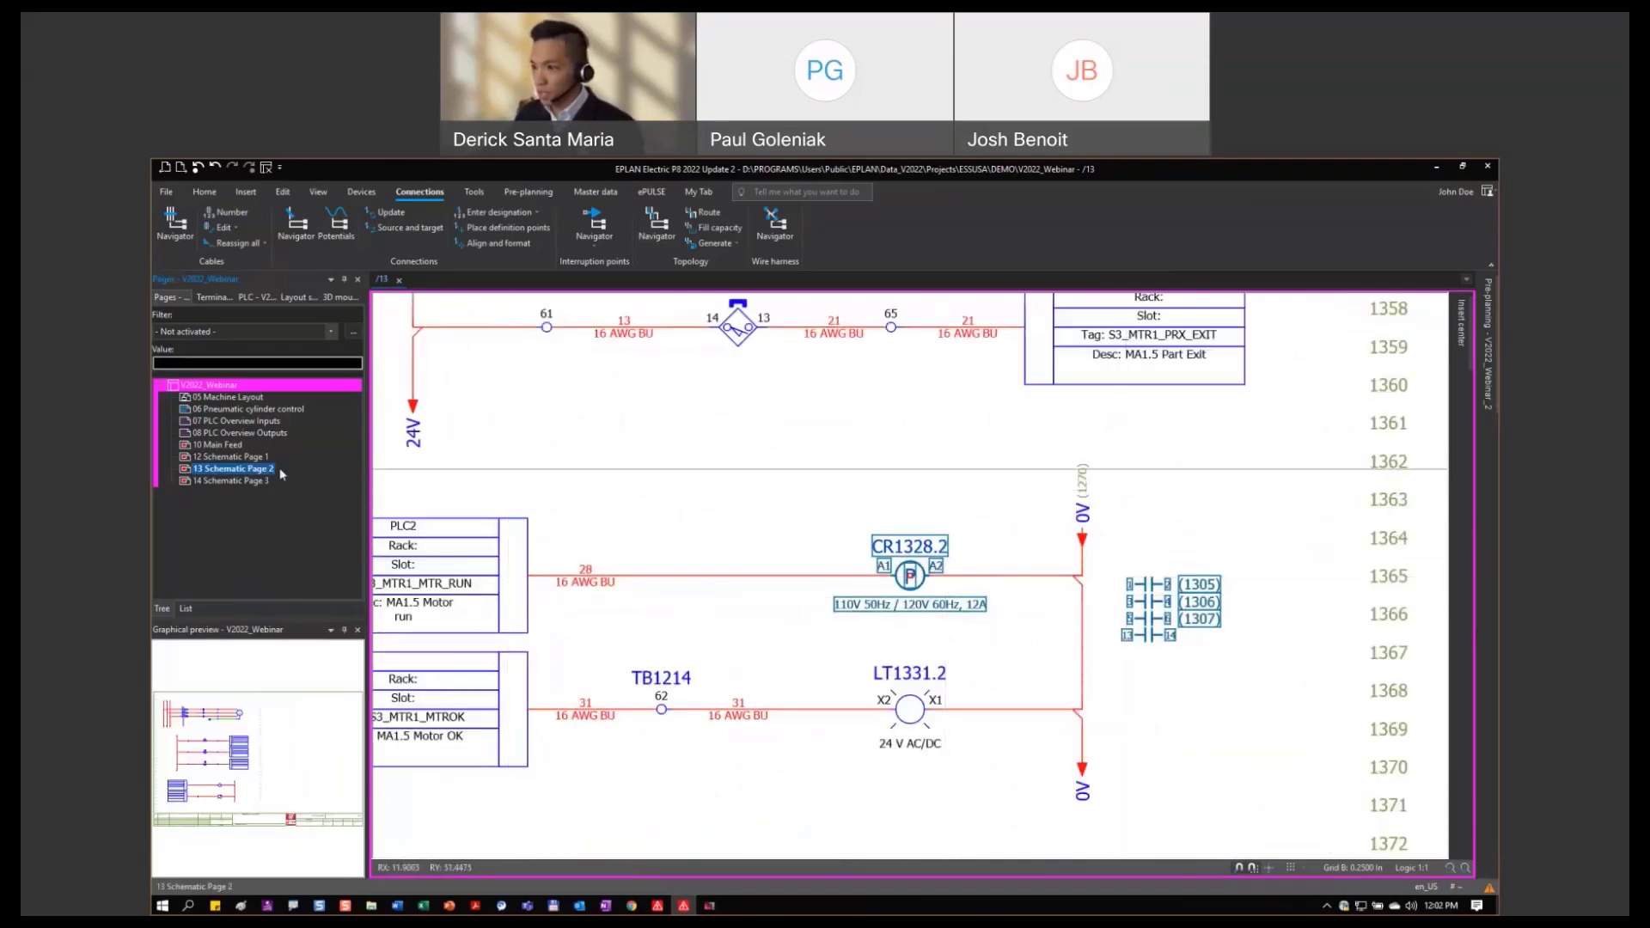
Place the CYL13 Pneumatic Cylinder from pre-planning at row 1339 of Schematic Page 2, using the Number insertion mode.
scroll(861, 640, down, 6)
scroll(1008, 542, up, 4)
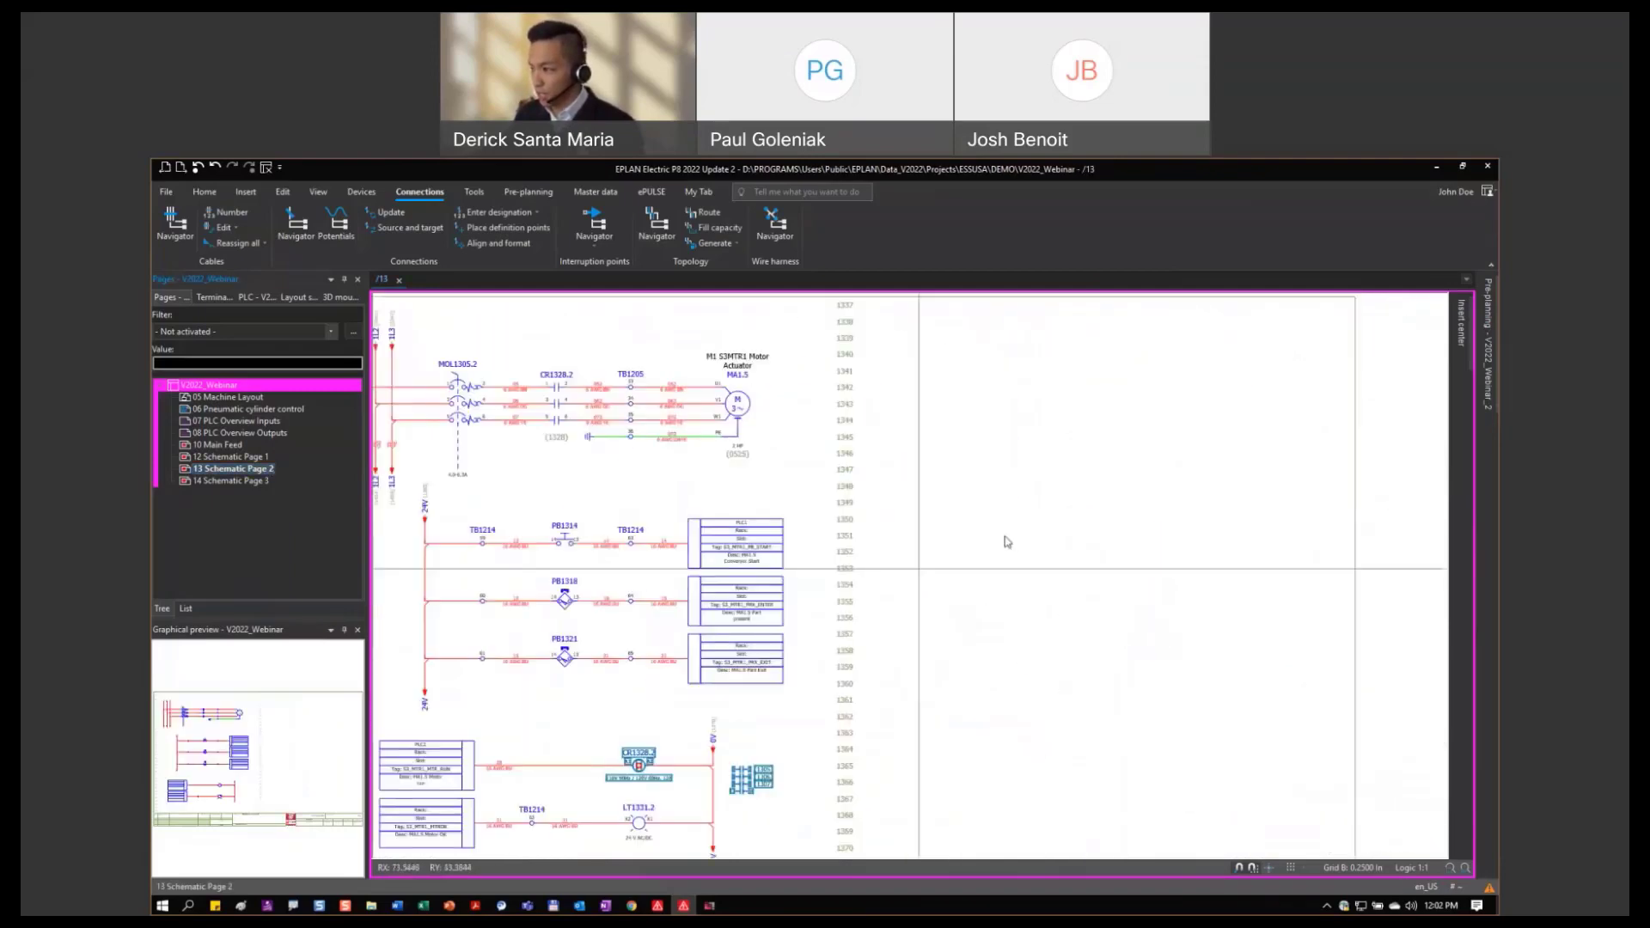
scroll(1007, 542, down, 3)
scroll(1179, 550, up, 2)
click(1491, 313)
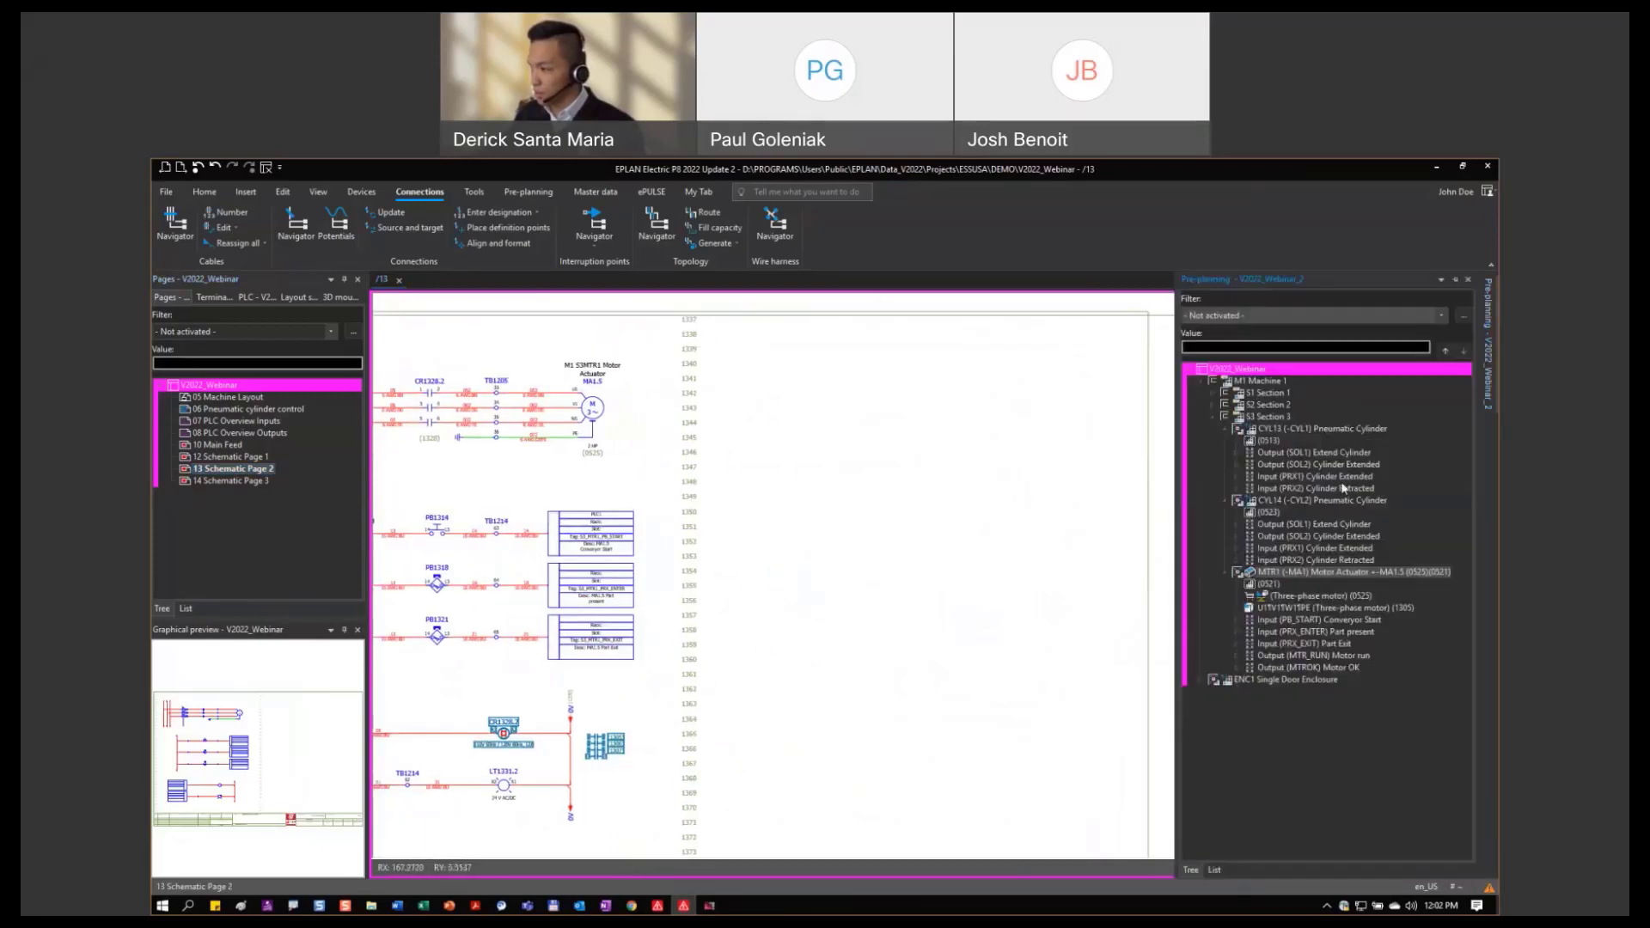
click(1234, 429)
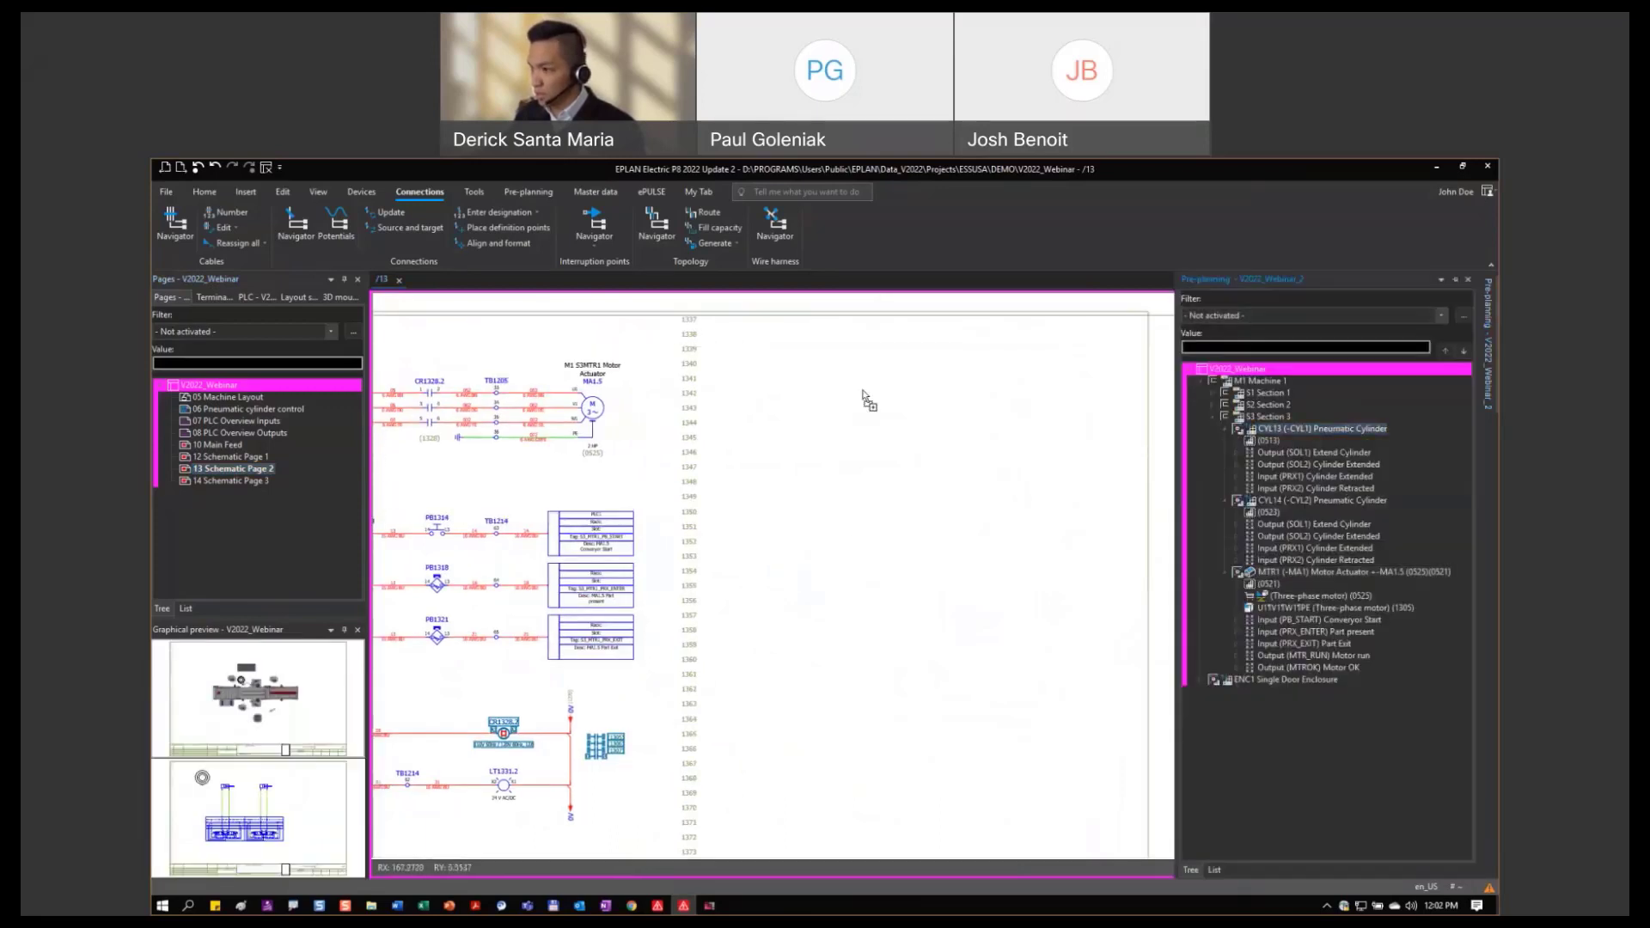
click(800, 363)
drag(797, 362, 786, 358)
scroll(762, 349, up, 1)
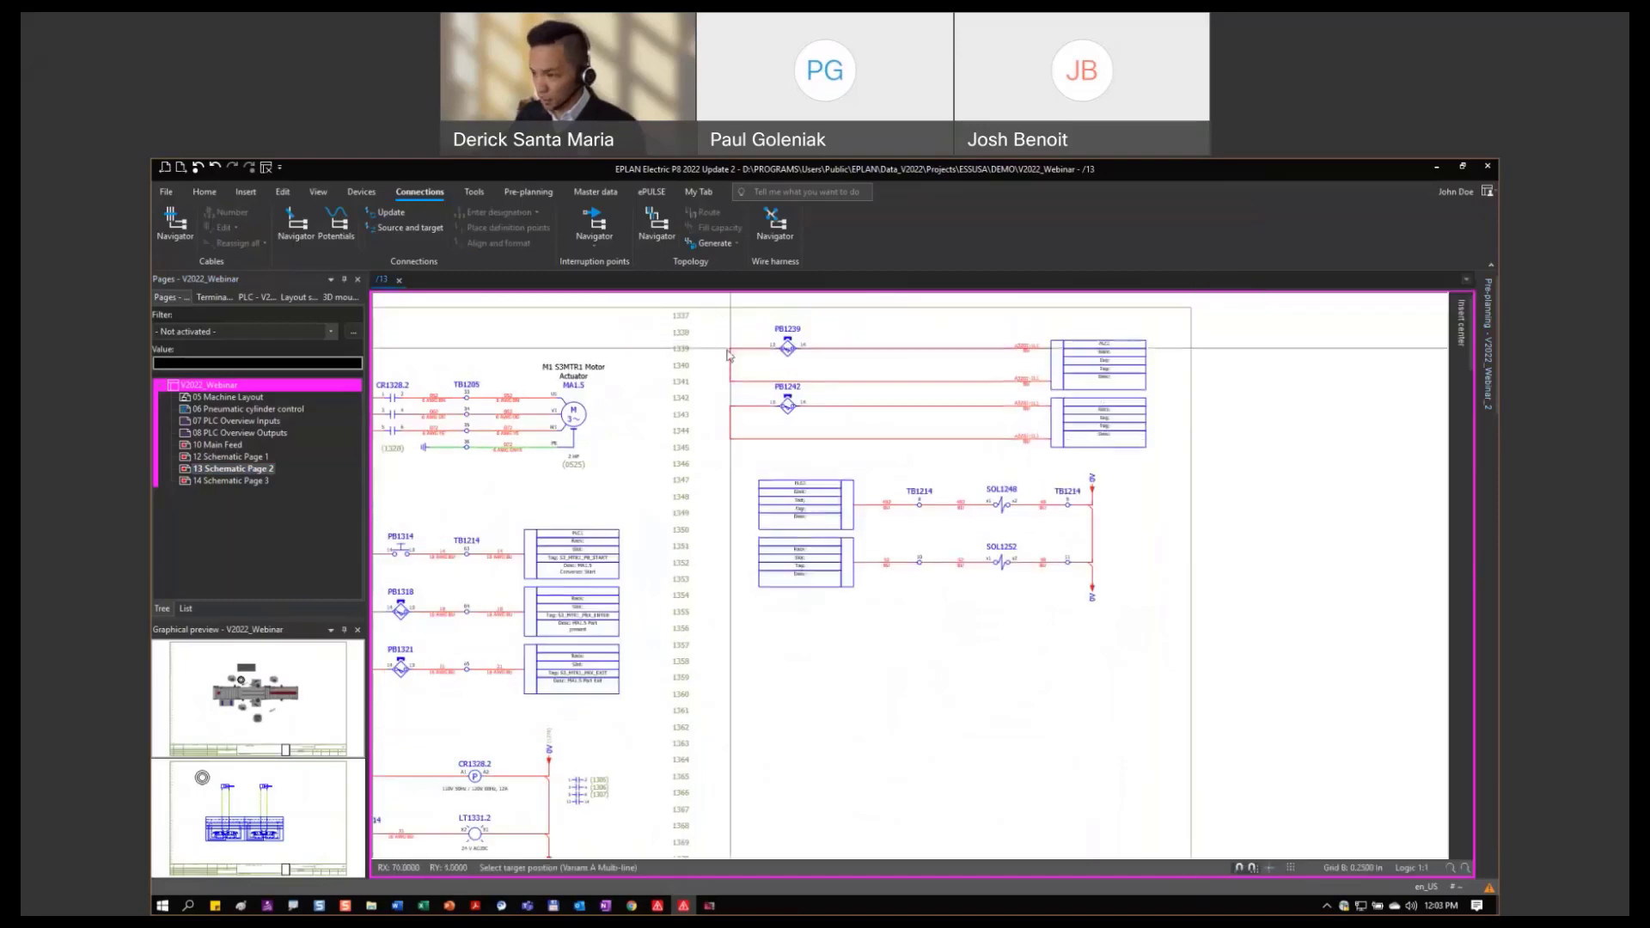
click(730, 352)
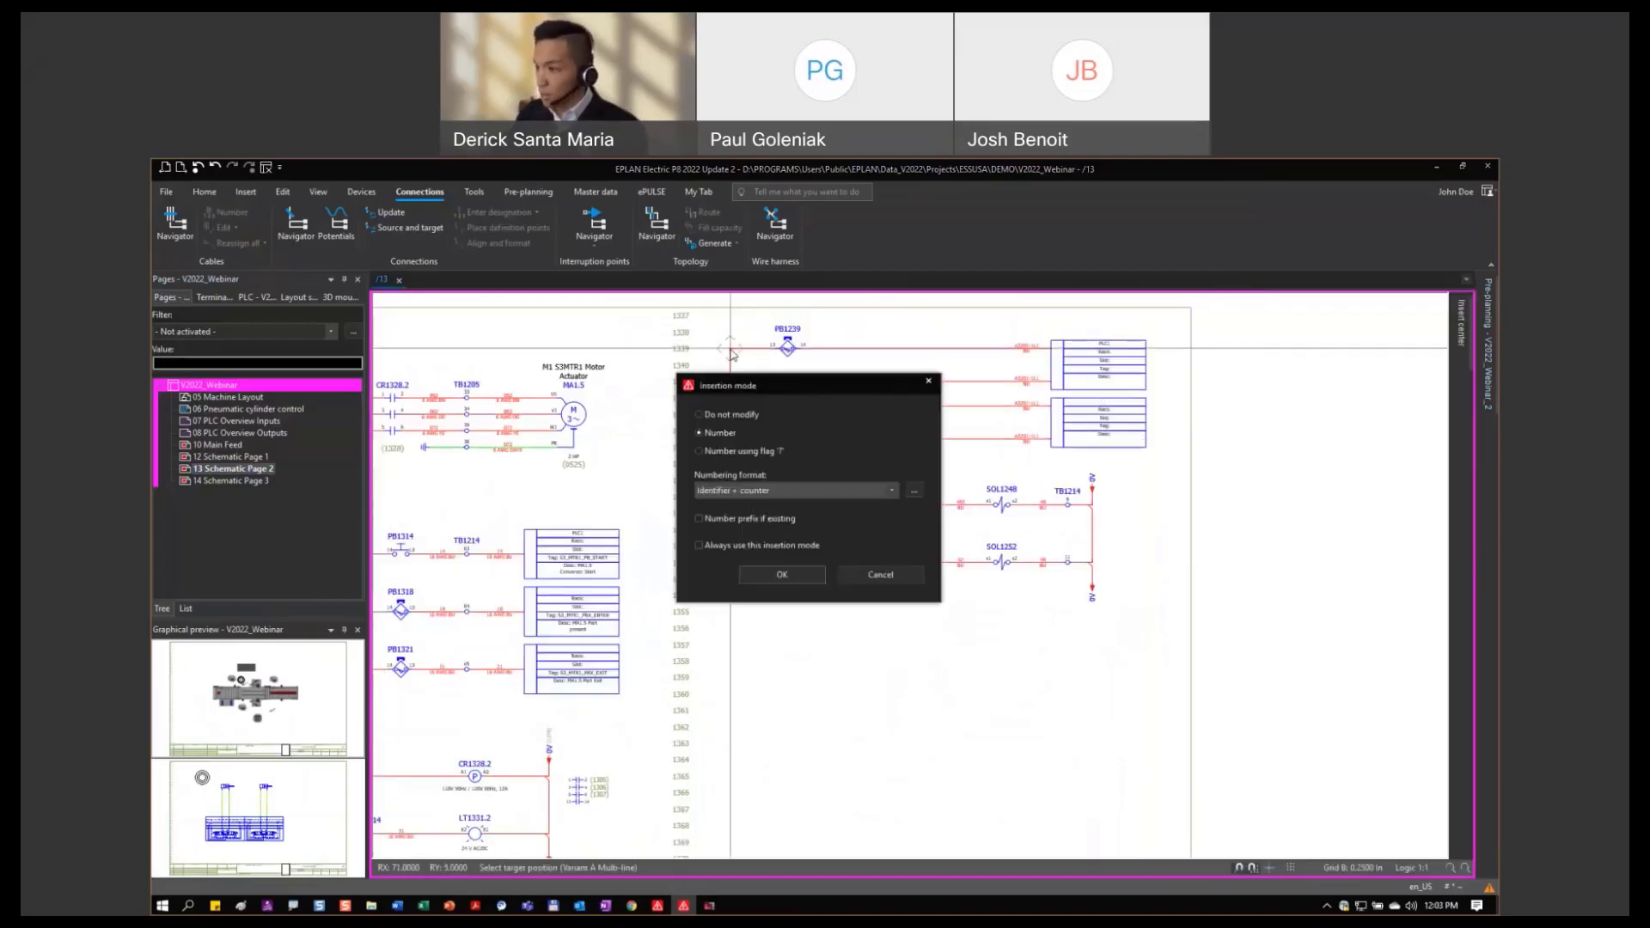
click(784, 574)
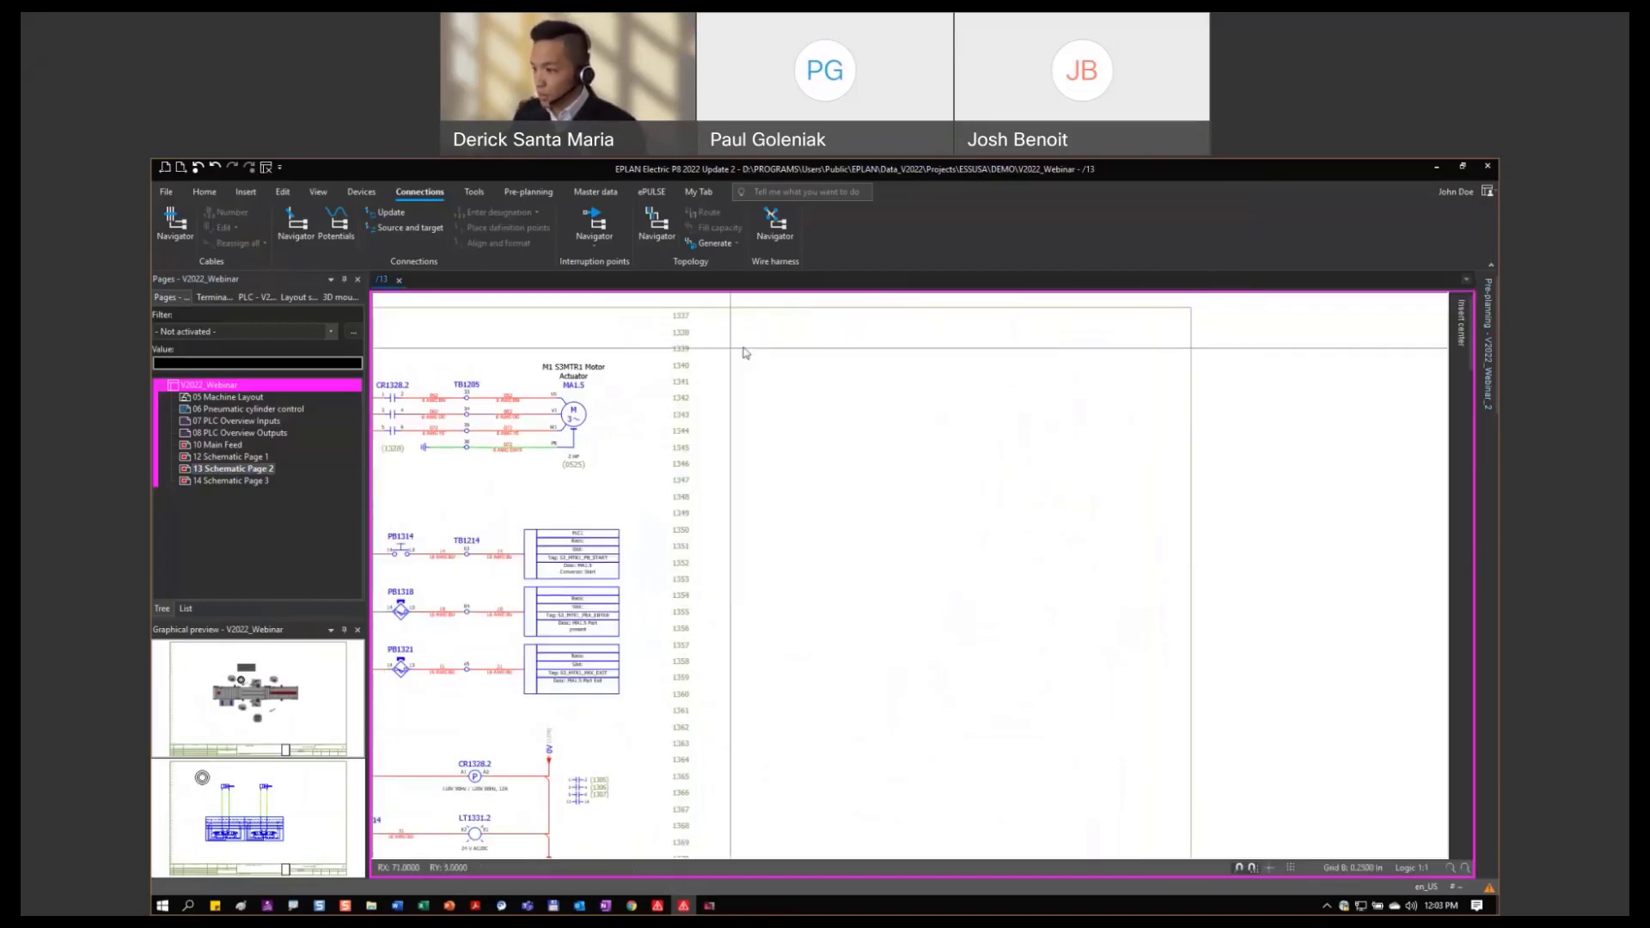
Place the CYL14 Pneumatic Cylinder from pre-planning at row 1357 of Schematic Page 2, using the Number insertion mode.
click(1490, 343)
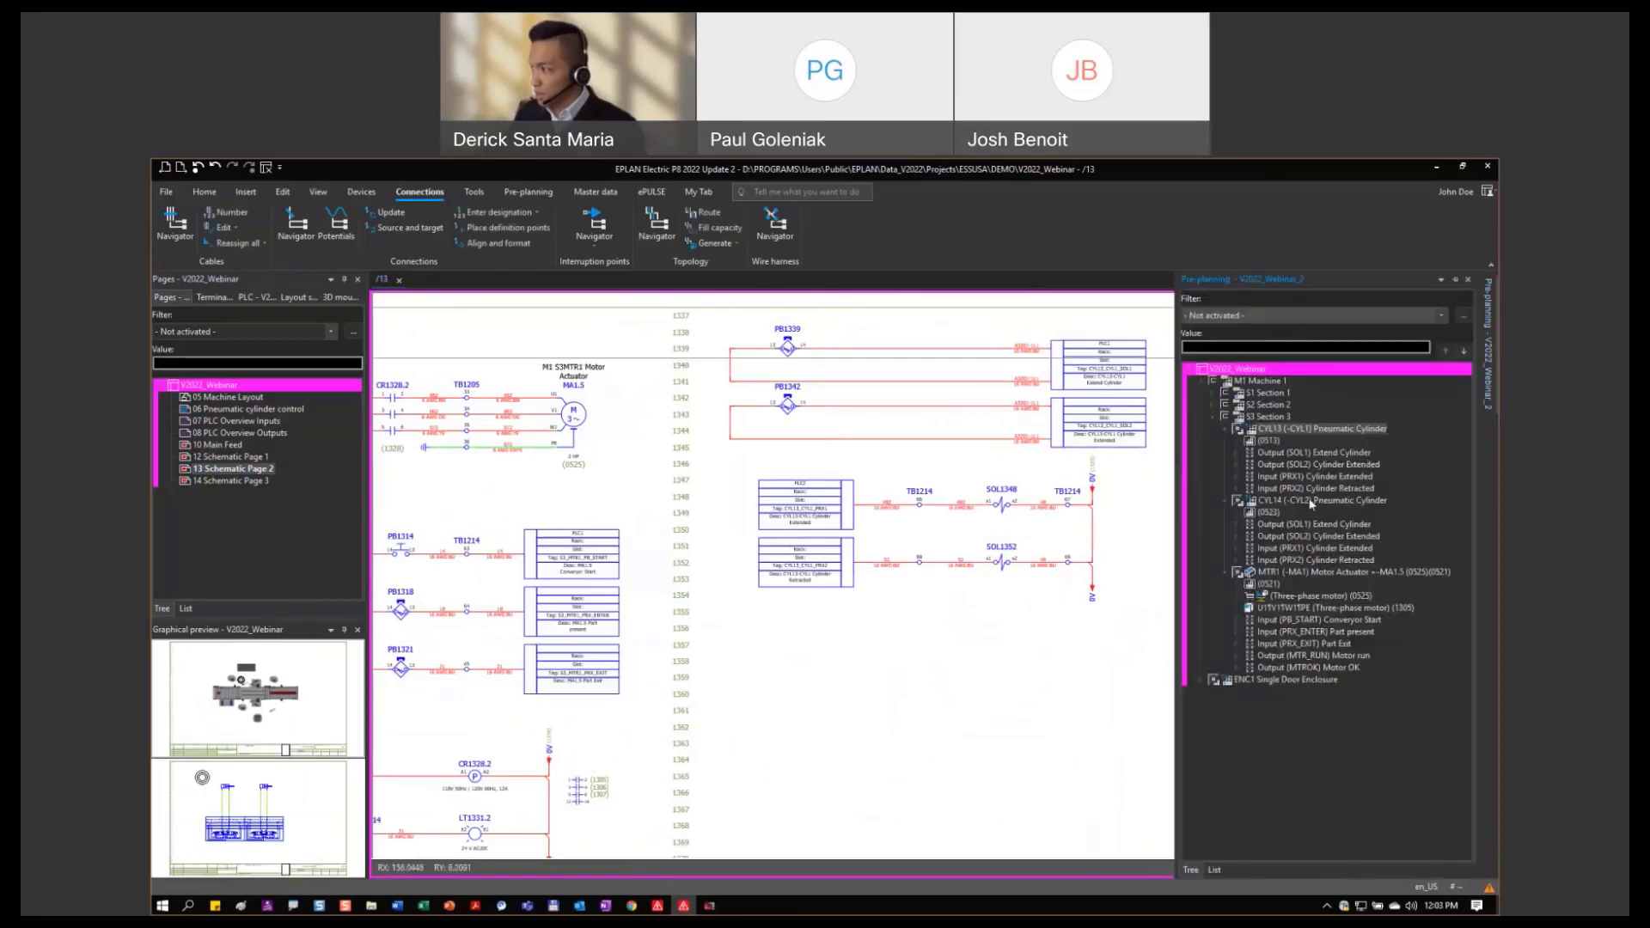
drag(1322, 500, 729, 658)
click(729, 658)
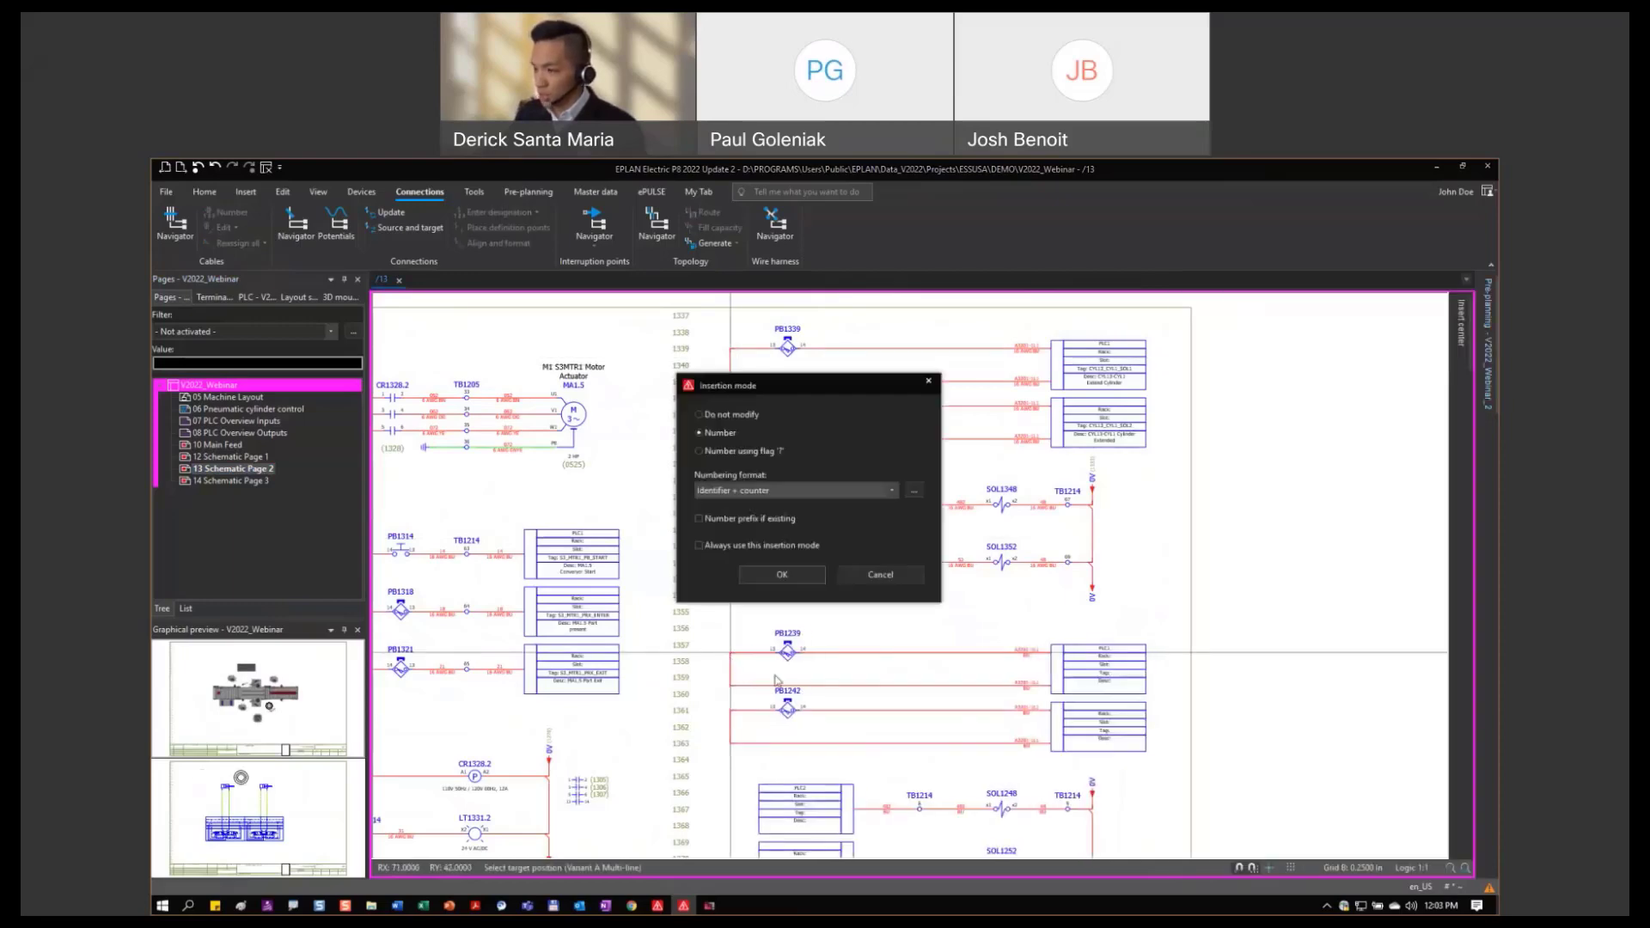
click(759, 580)
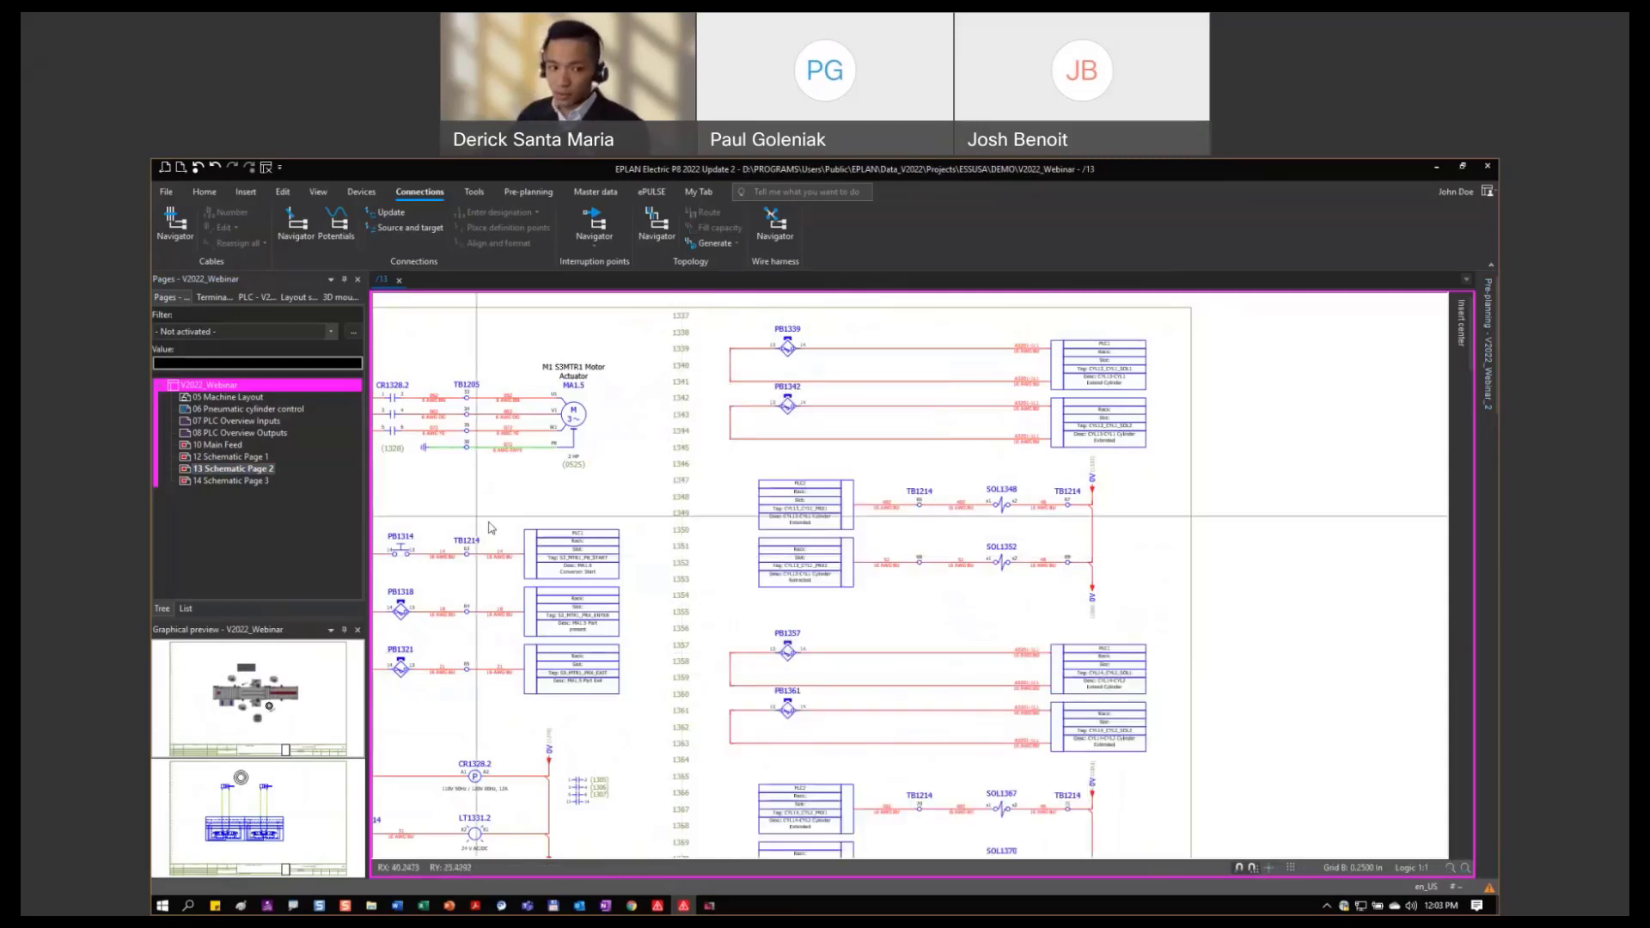
Open the report generation for the V2022_Webinar project and expand its report categories.
click(267, 388)
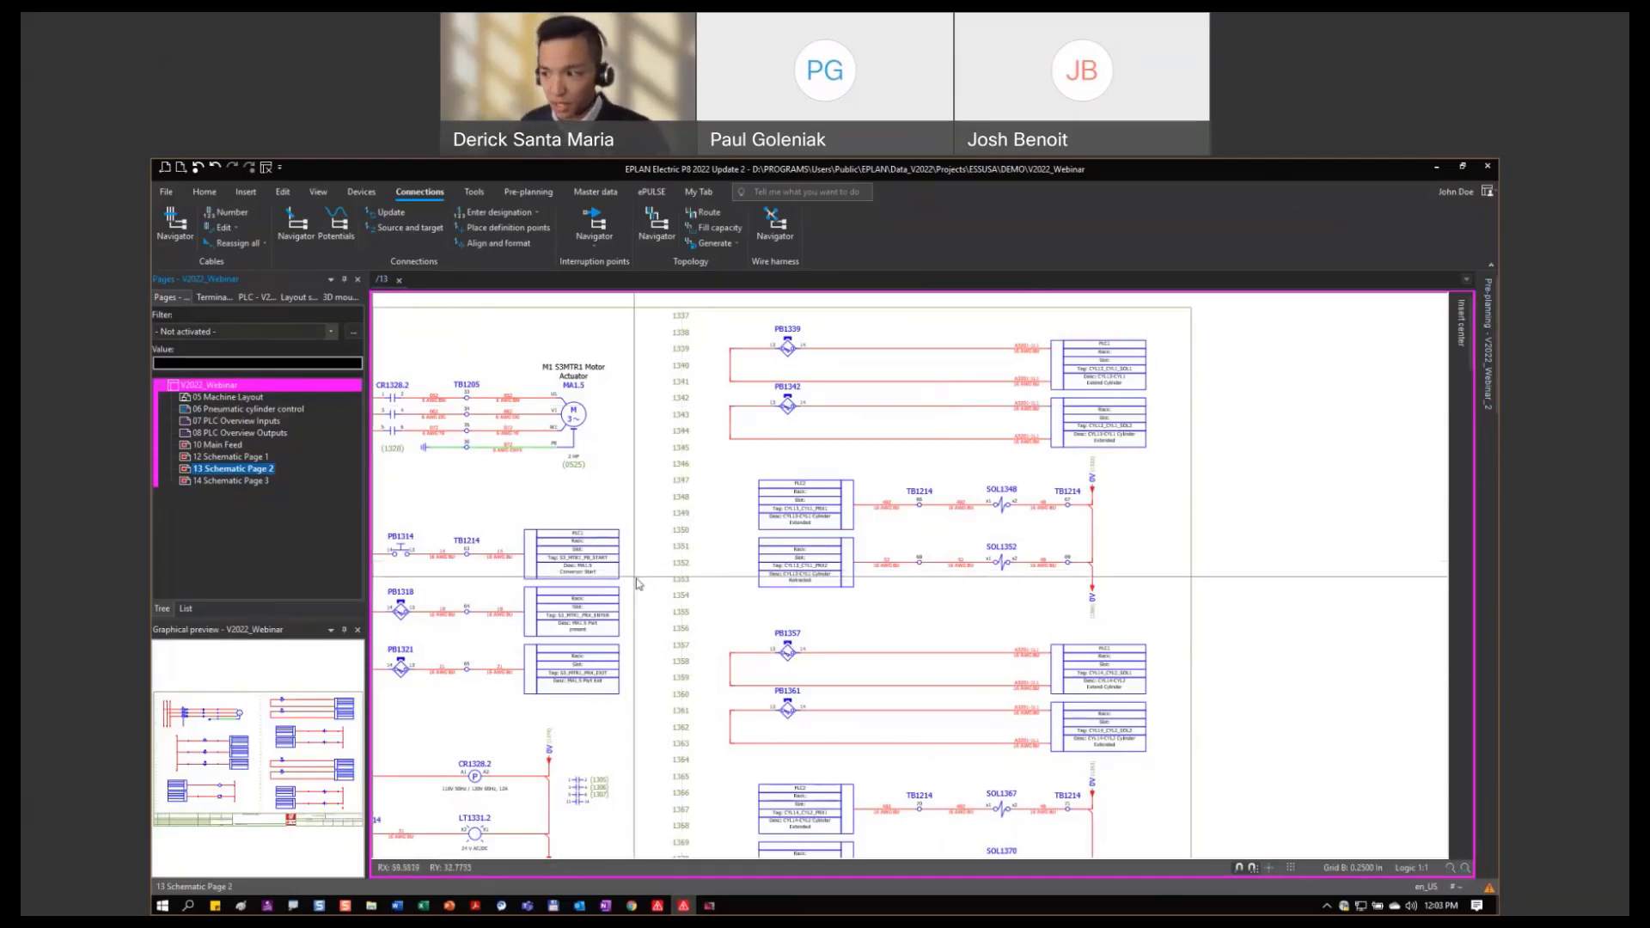
middle_drag(666, 560, 908, 573)
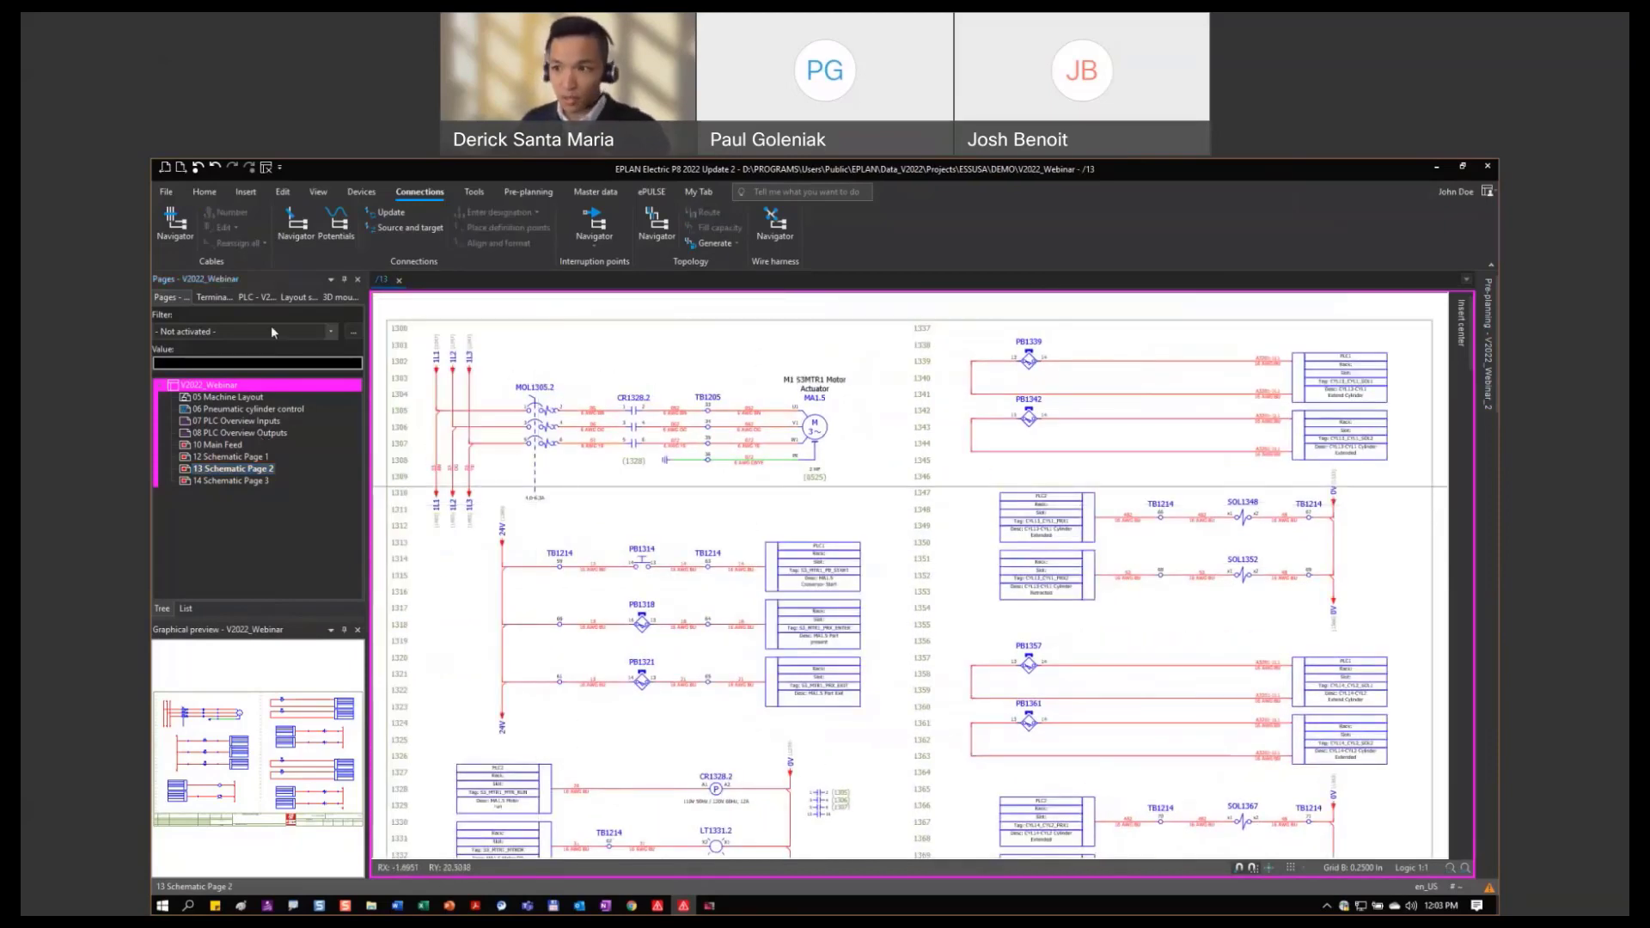
click(470, 194)
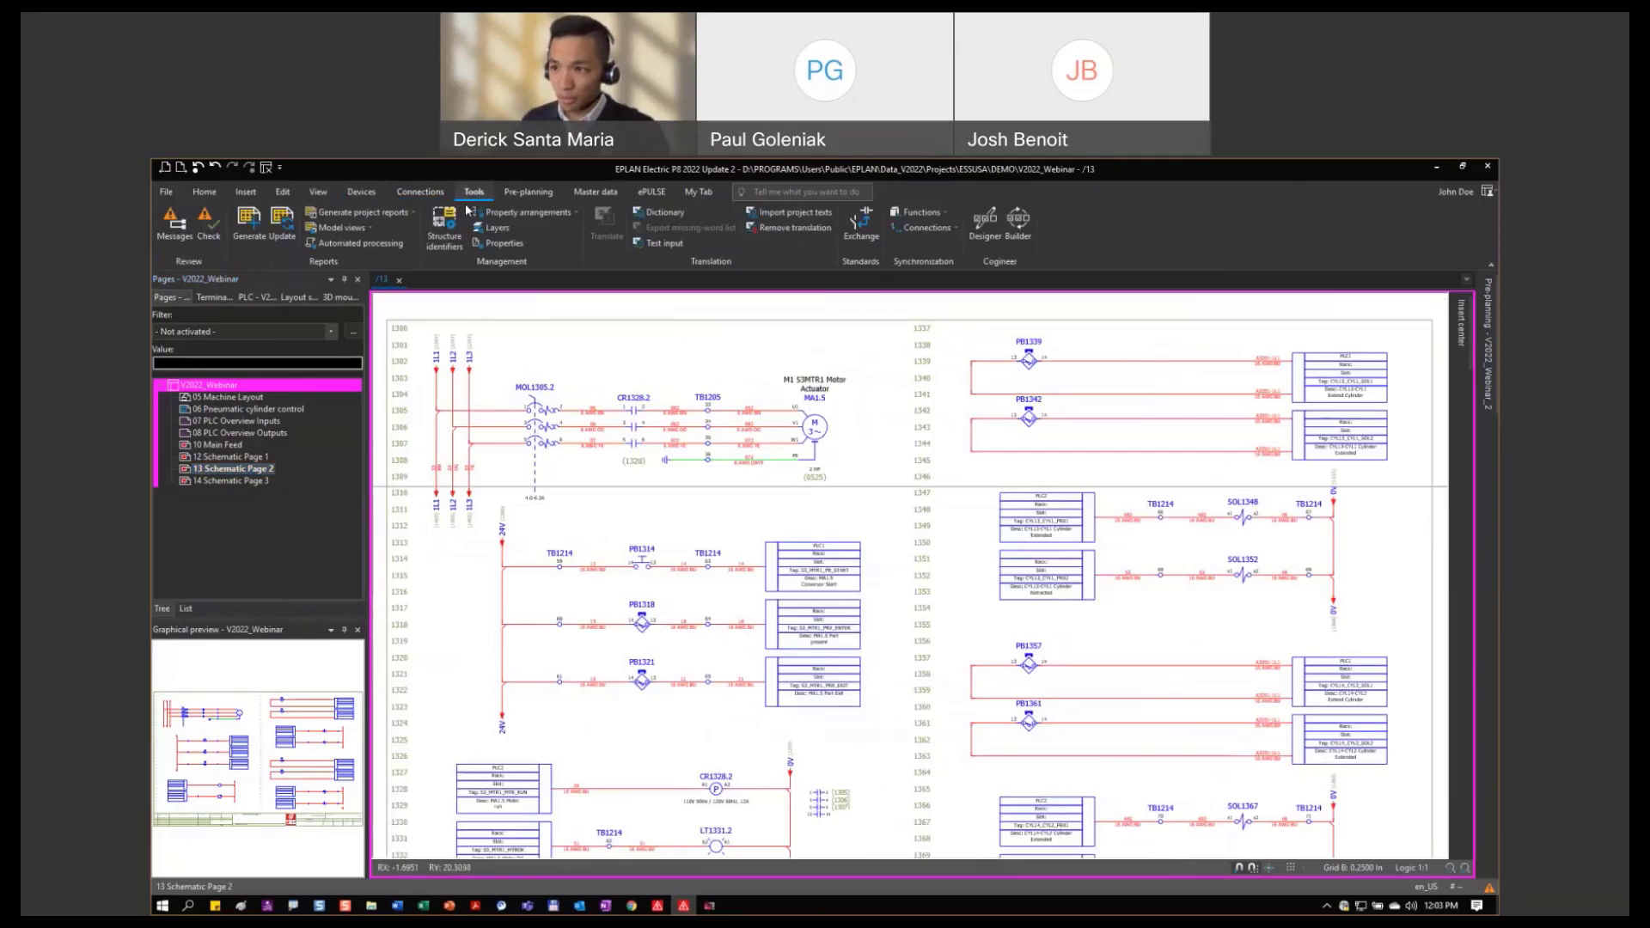
click(253, 231)
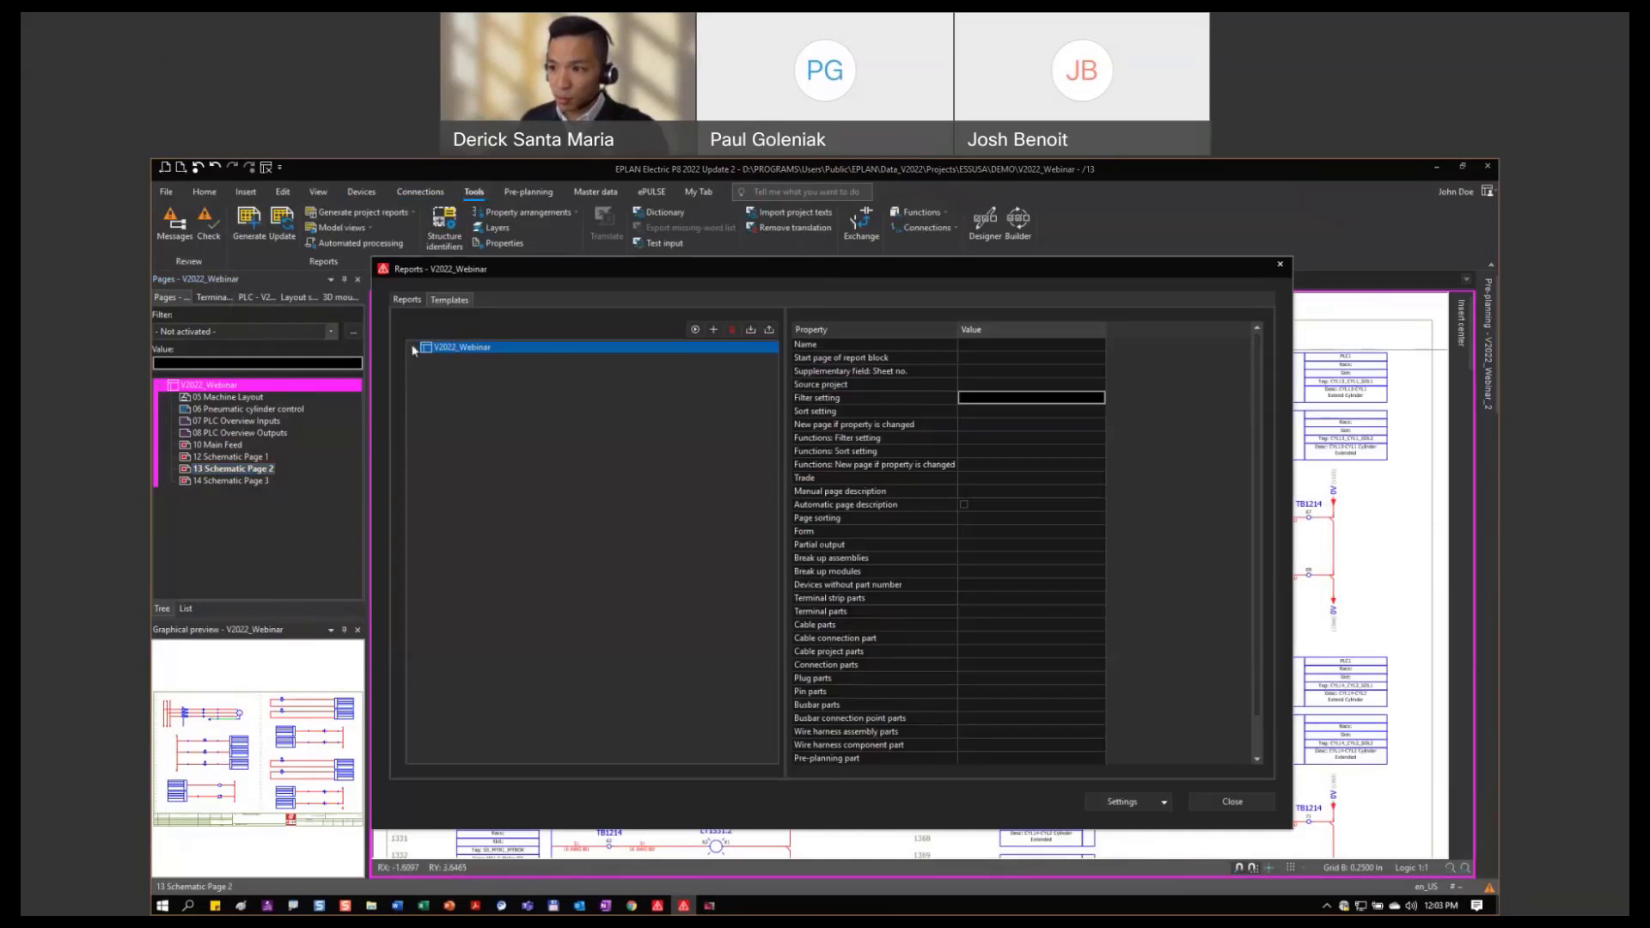
click(413, 348)
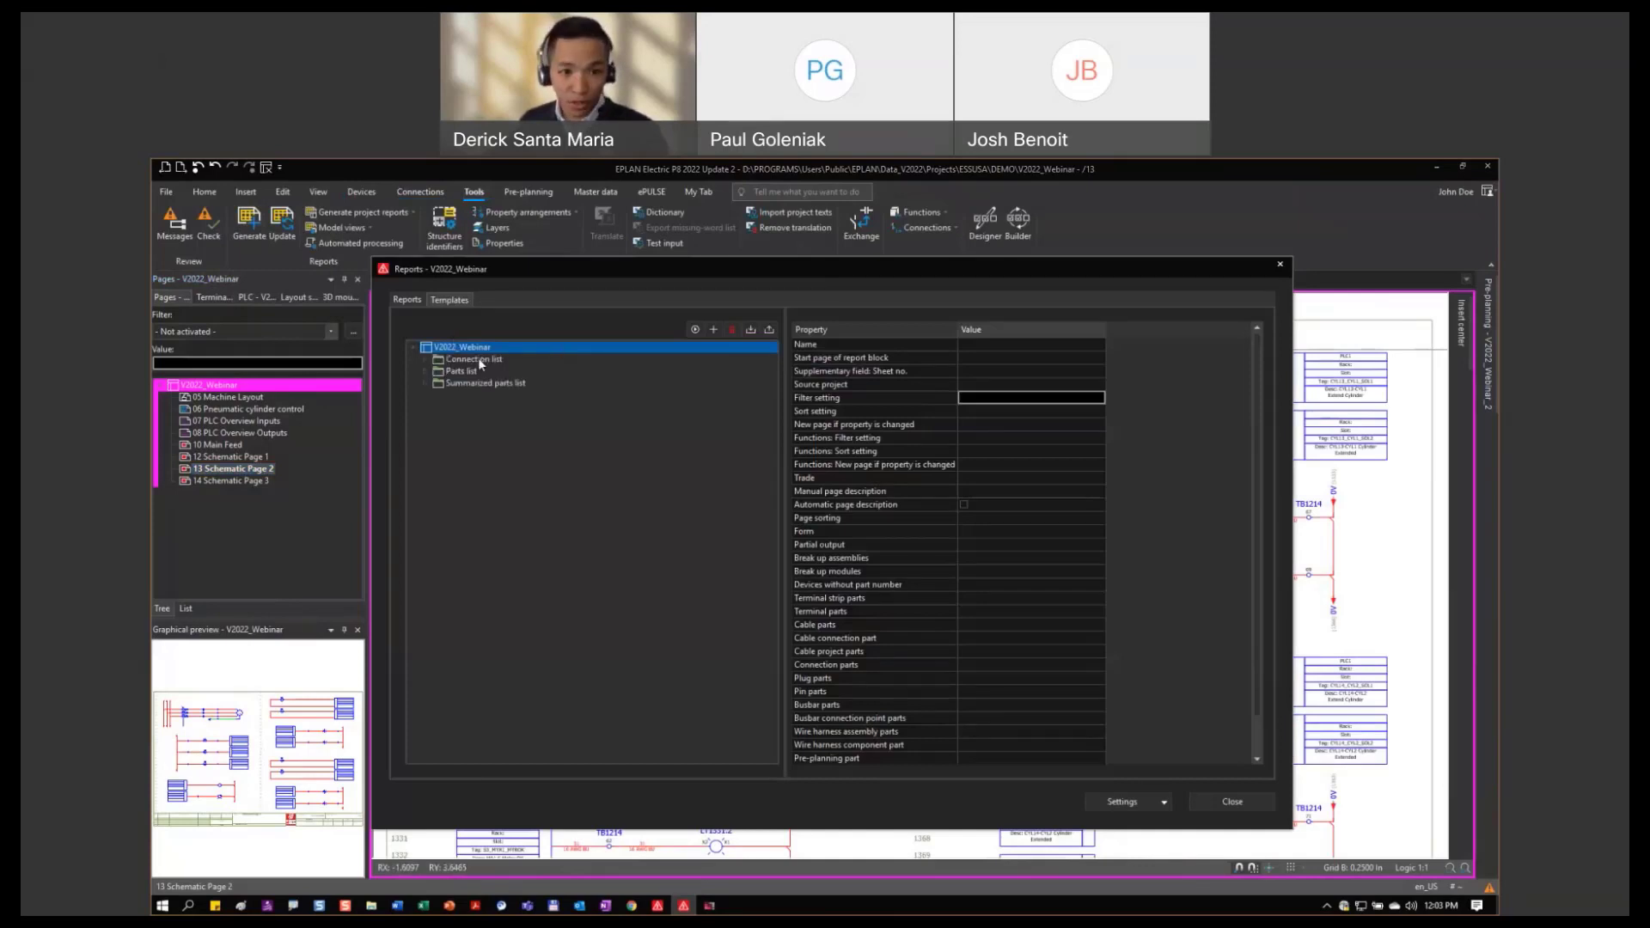
Browse the report types available for a new report in the V2022_Webinar project and leave the selection without adding one.
click(714, 331)
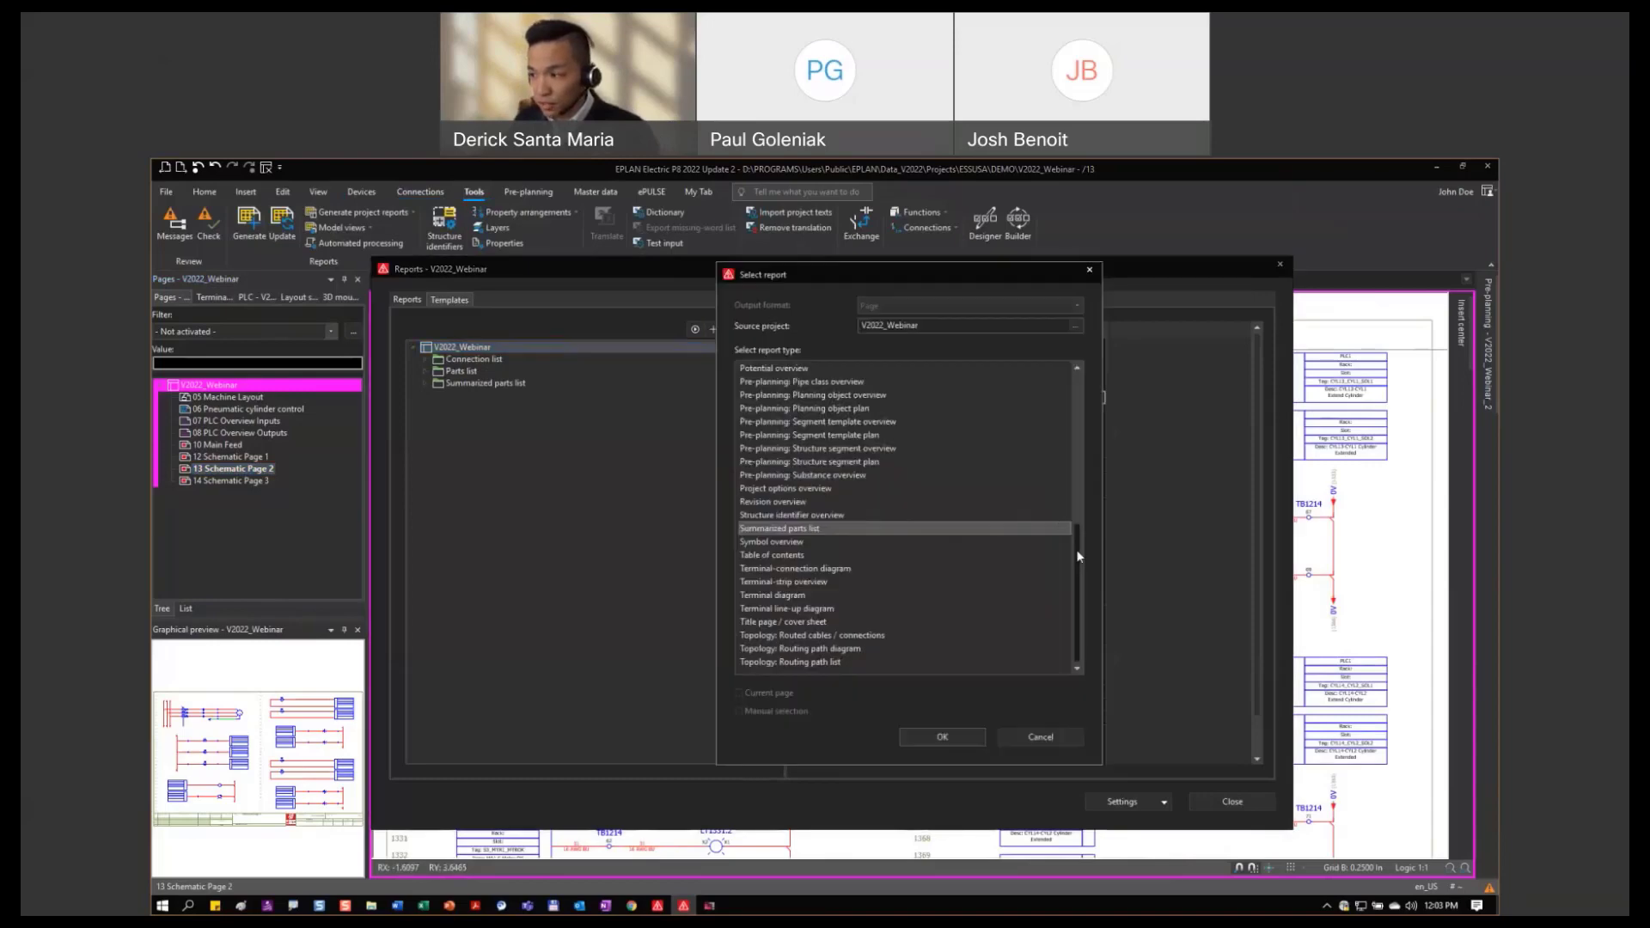
drag(1078, 555, 1079, 566)
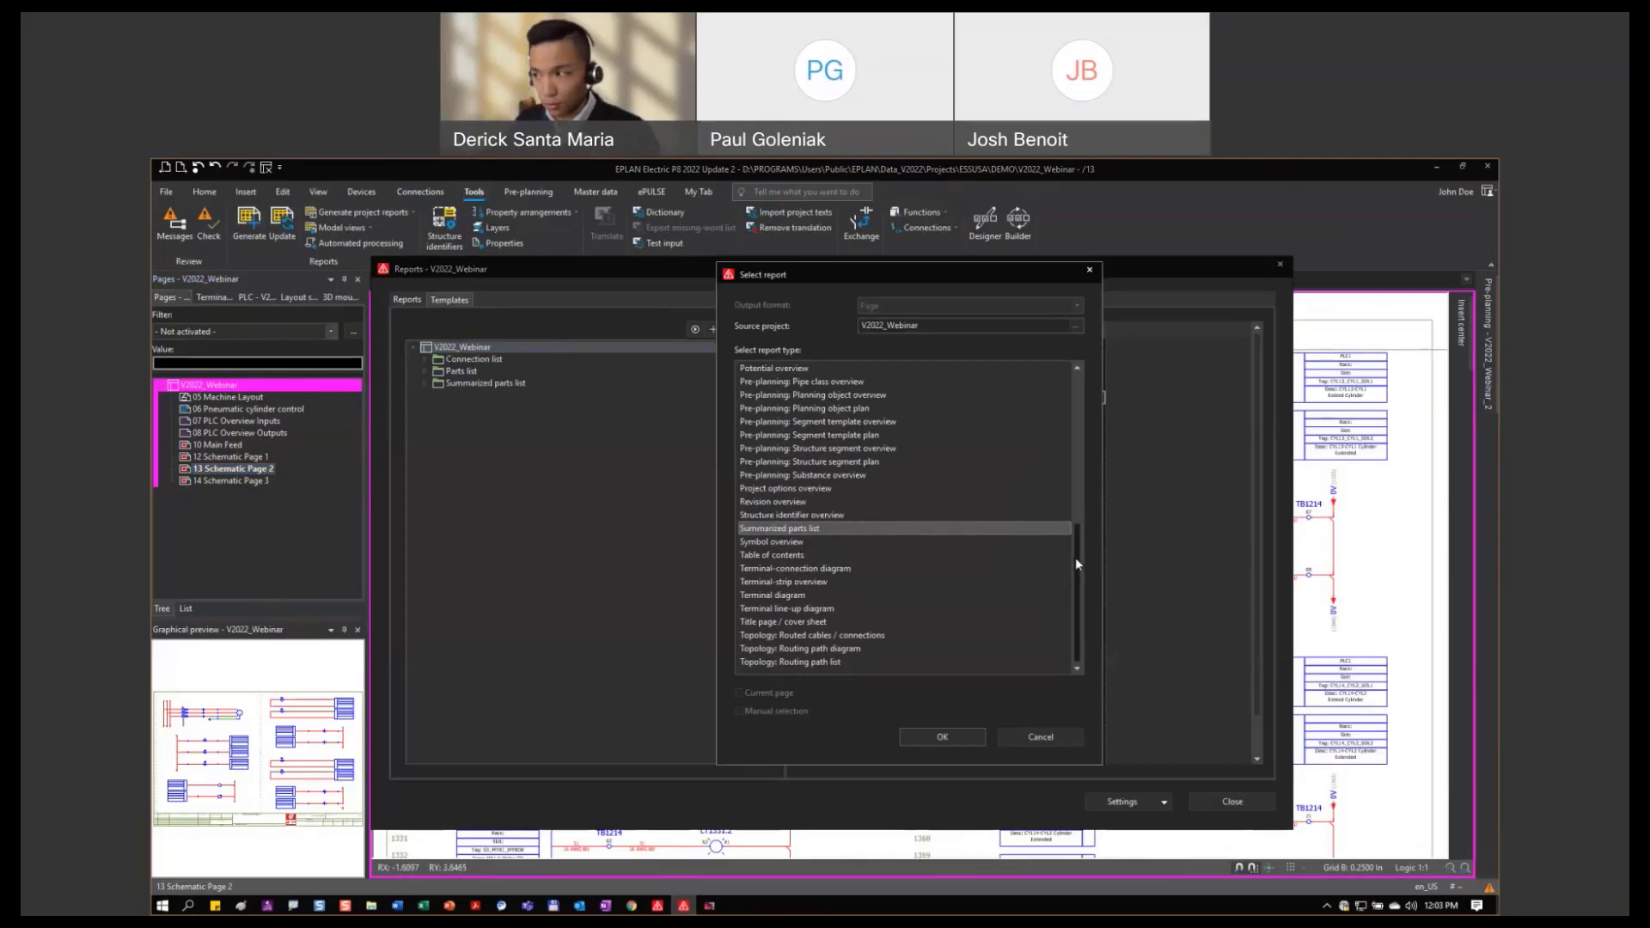
drag(1075, 557, 1086, 399)
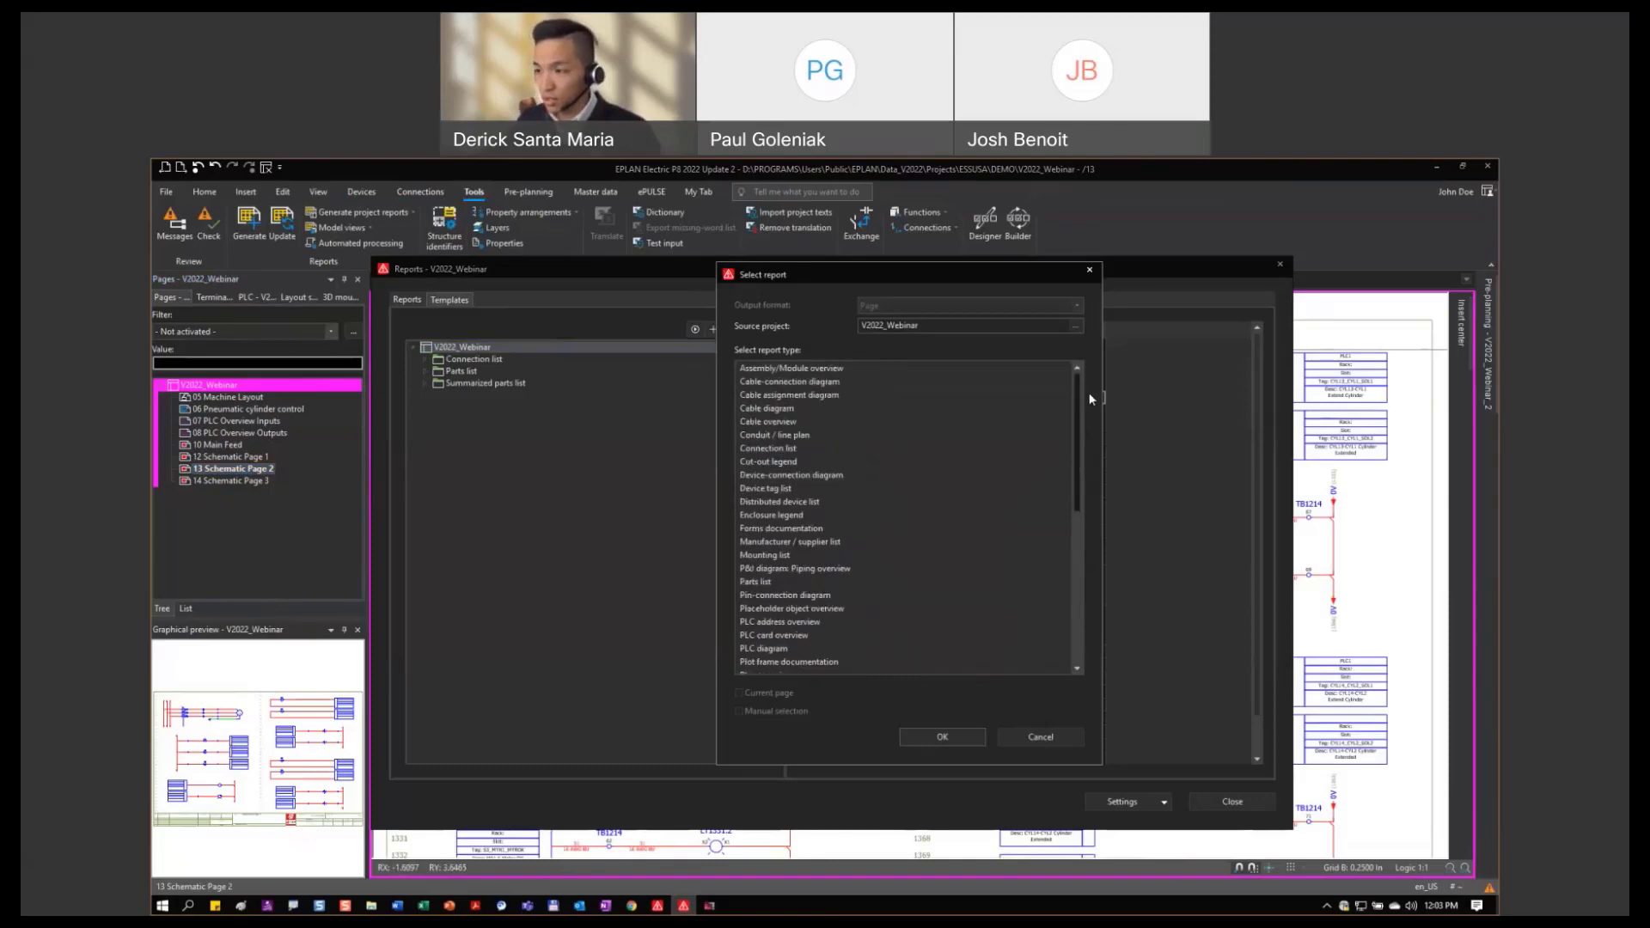
click(967, 738)
click(971, 479)
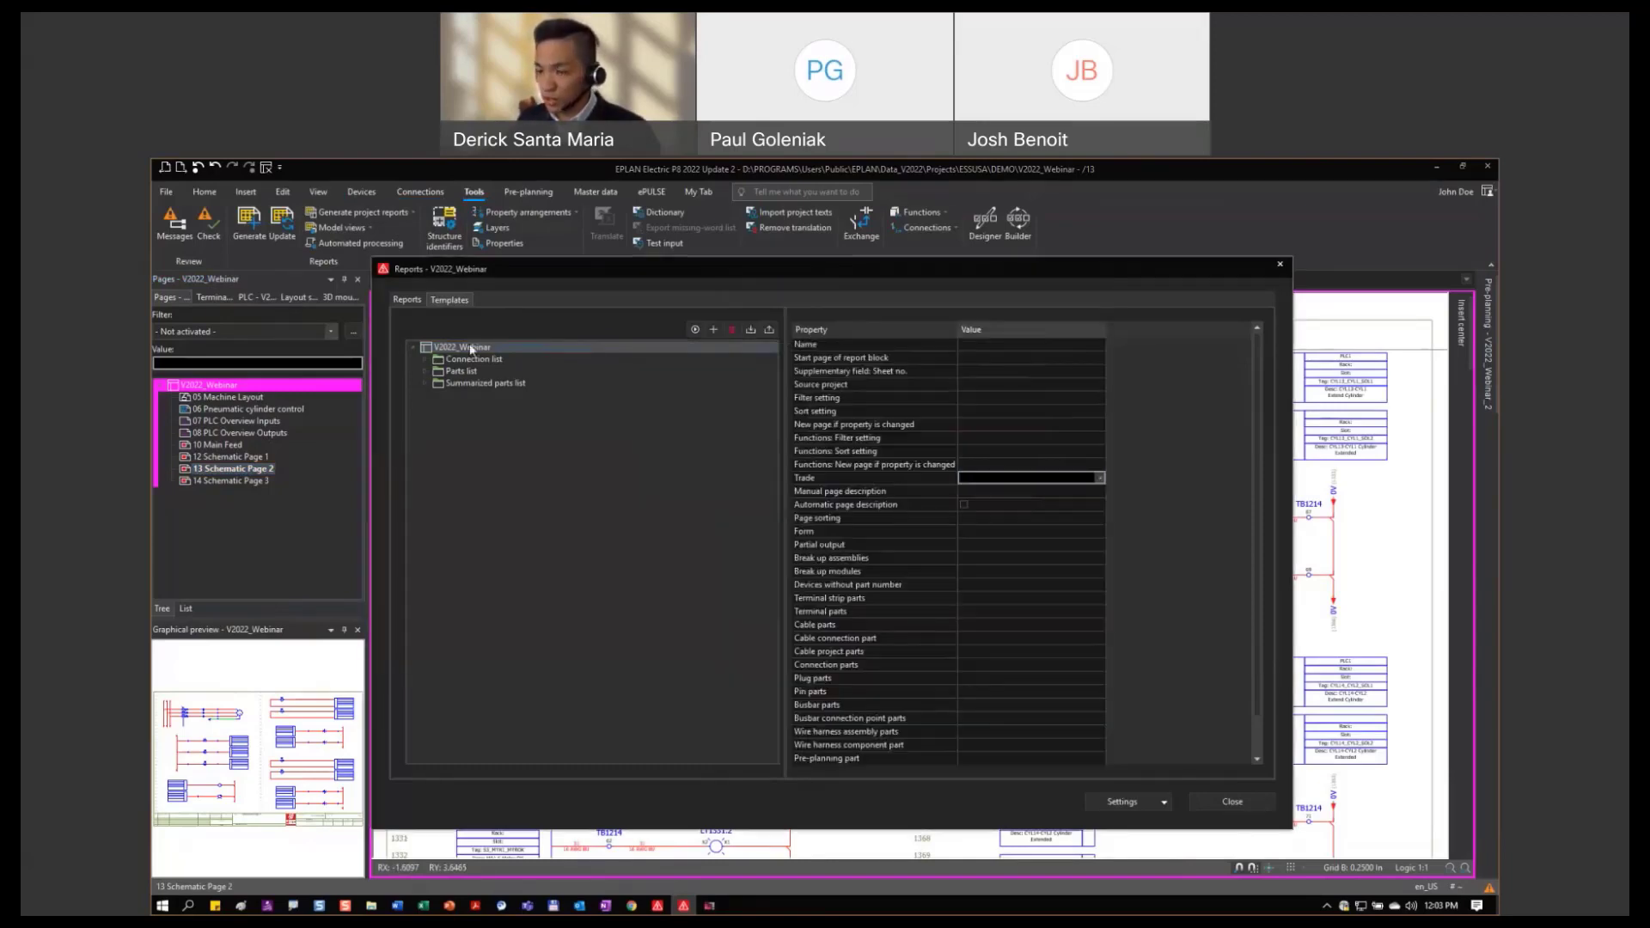
Generate the connection list, parts list and summarized parts list reports for the whole V2022_Webinar project, and close the report dialog.
click(471, 348)
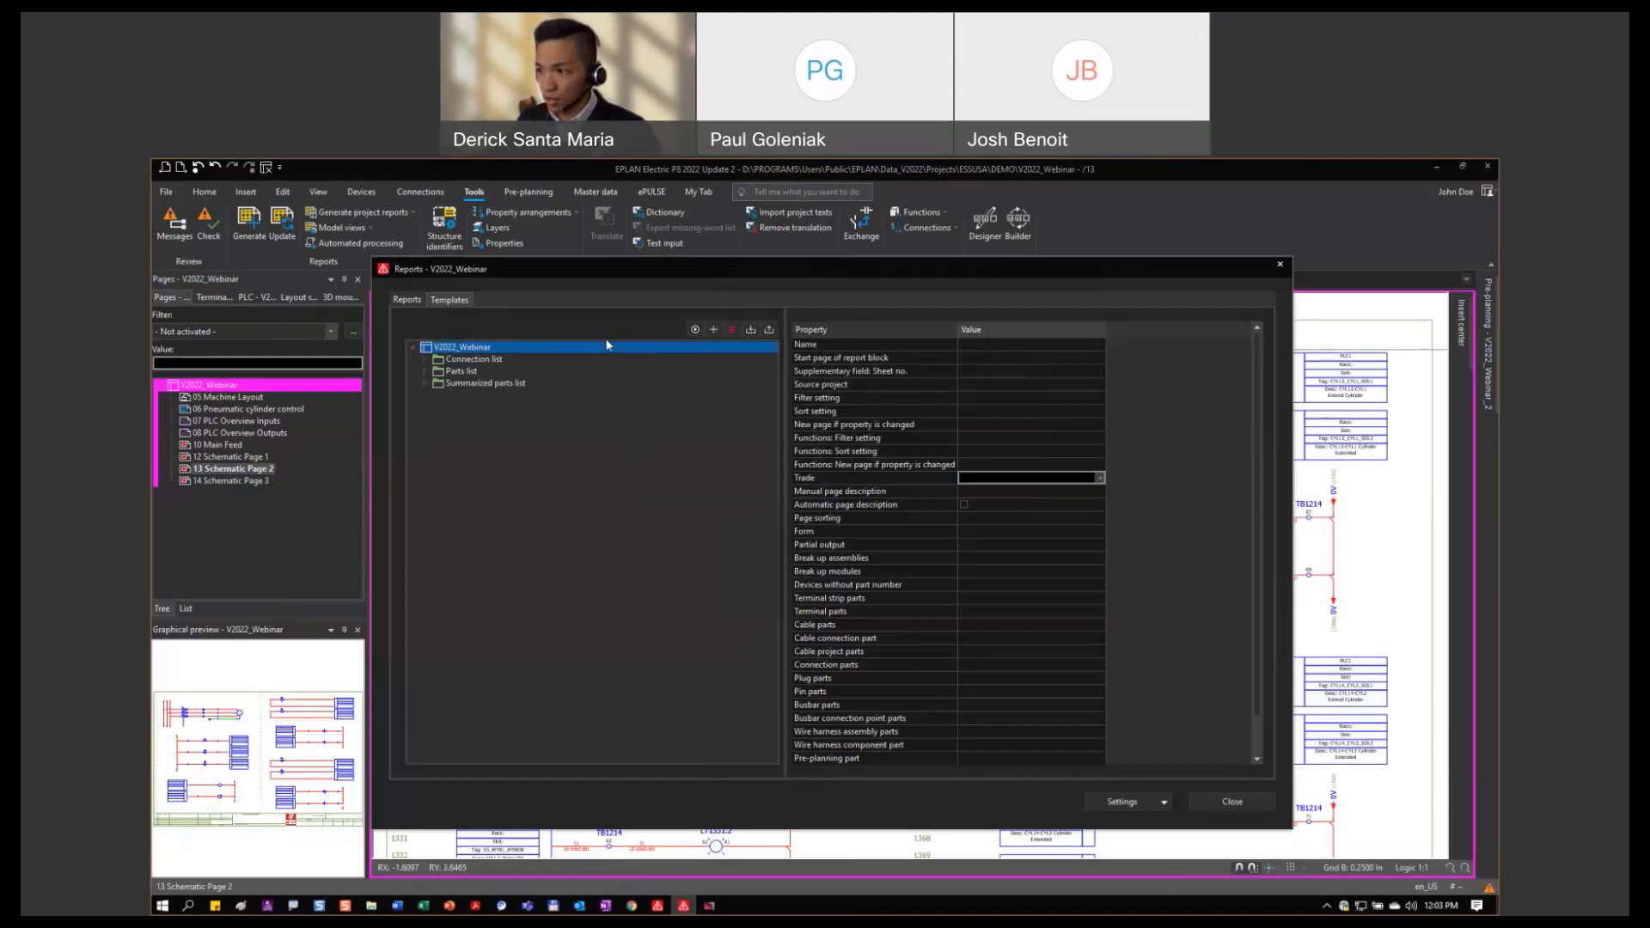
click(695, 331)
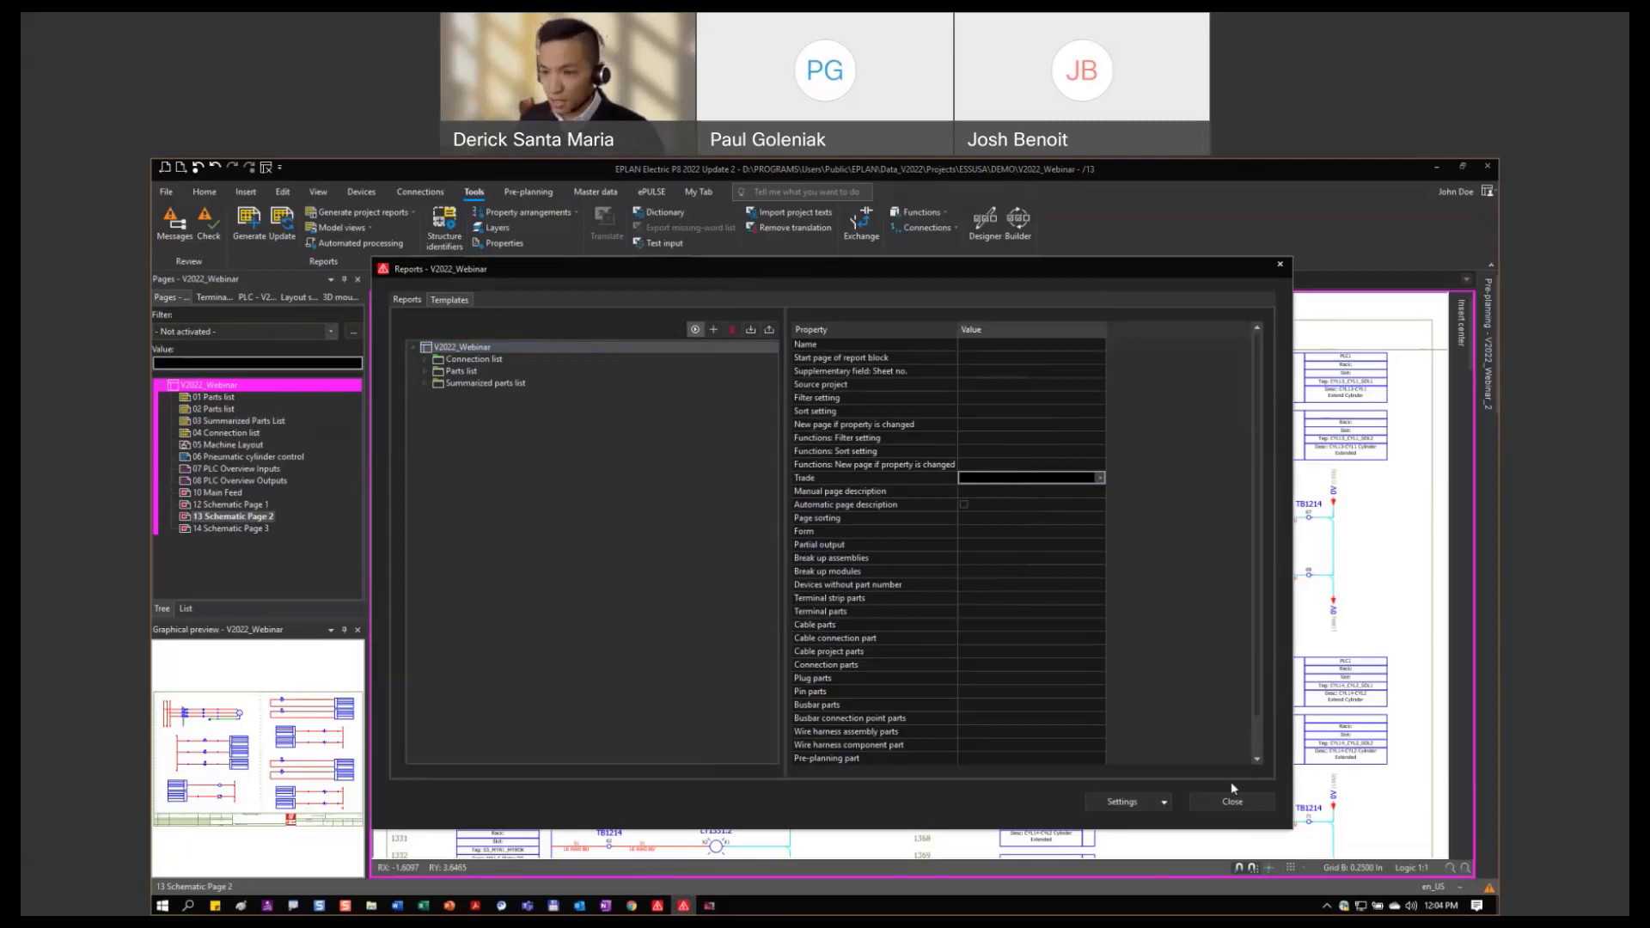
click(1237, 803)
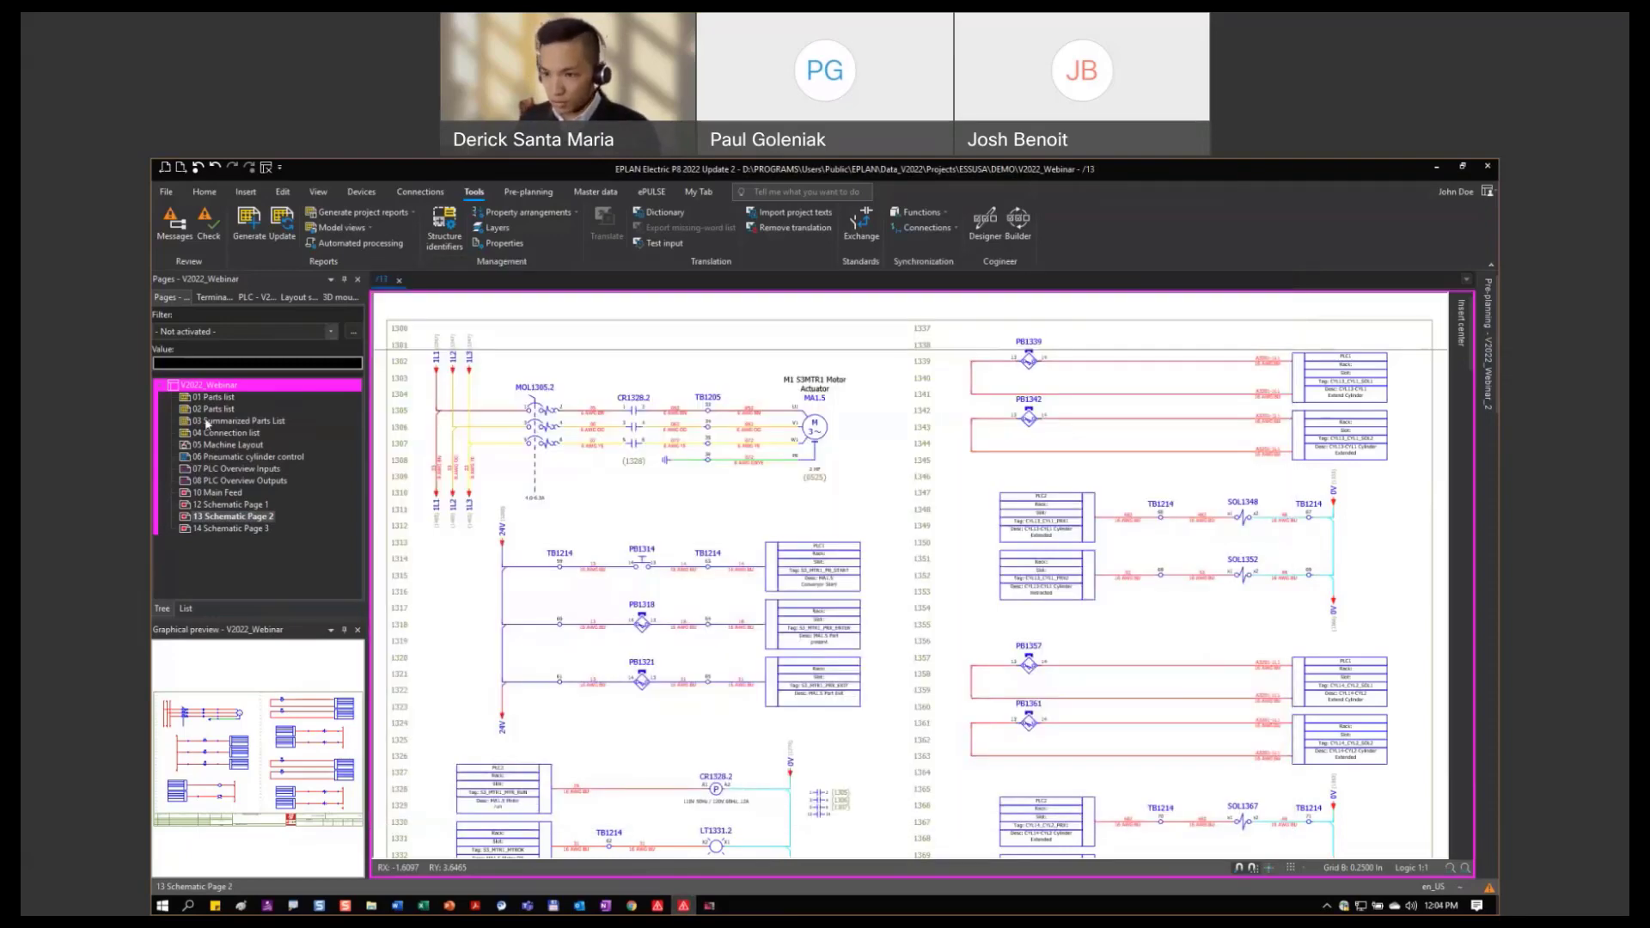
Examine the part numbers, manufacturers and quantities on the generated Parts list pages 01 and 02.
click(220, 399)
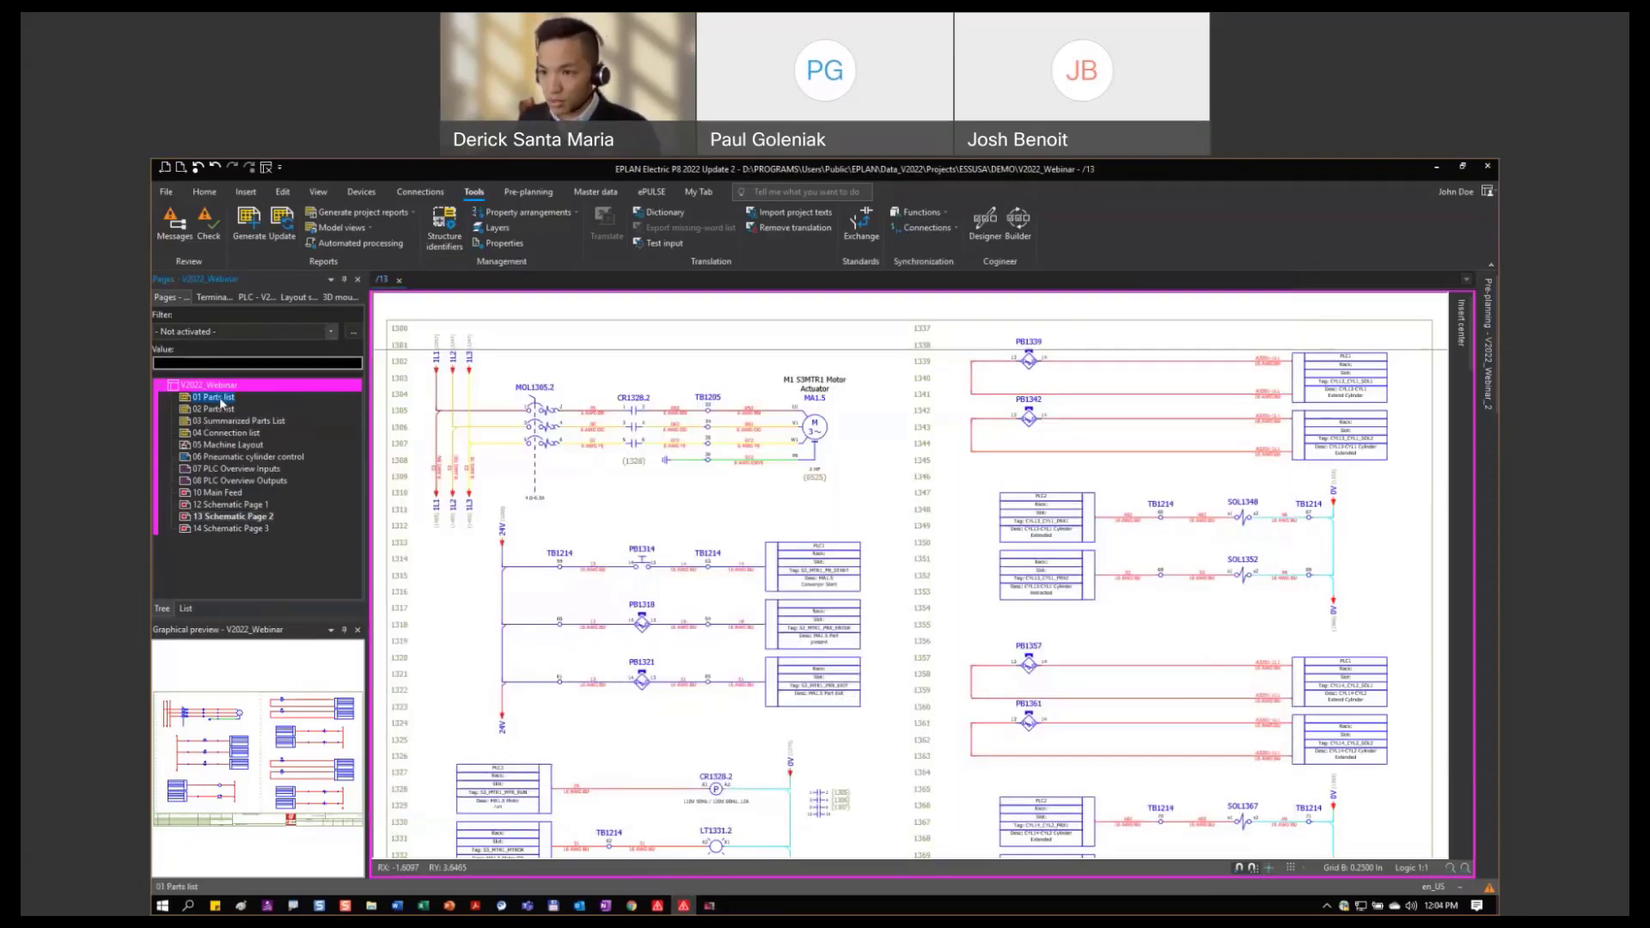
double_click(221, 402)
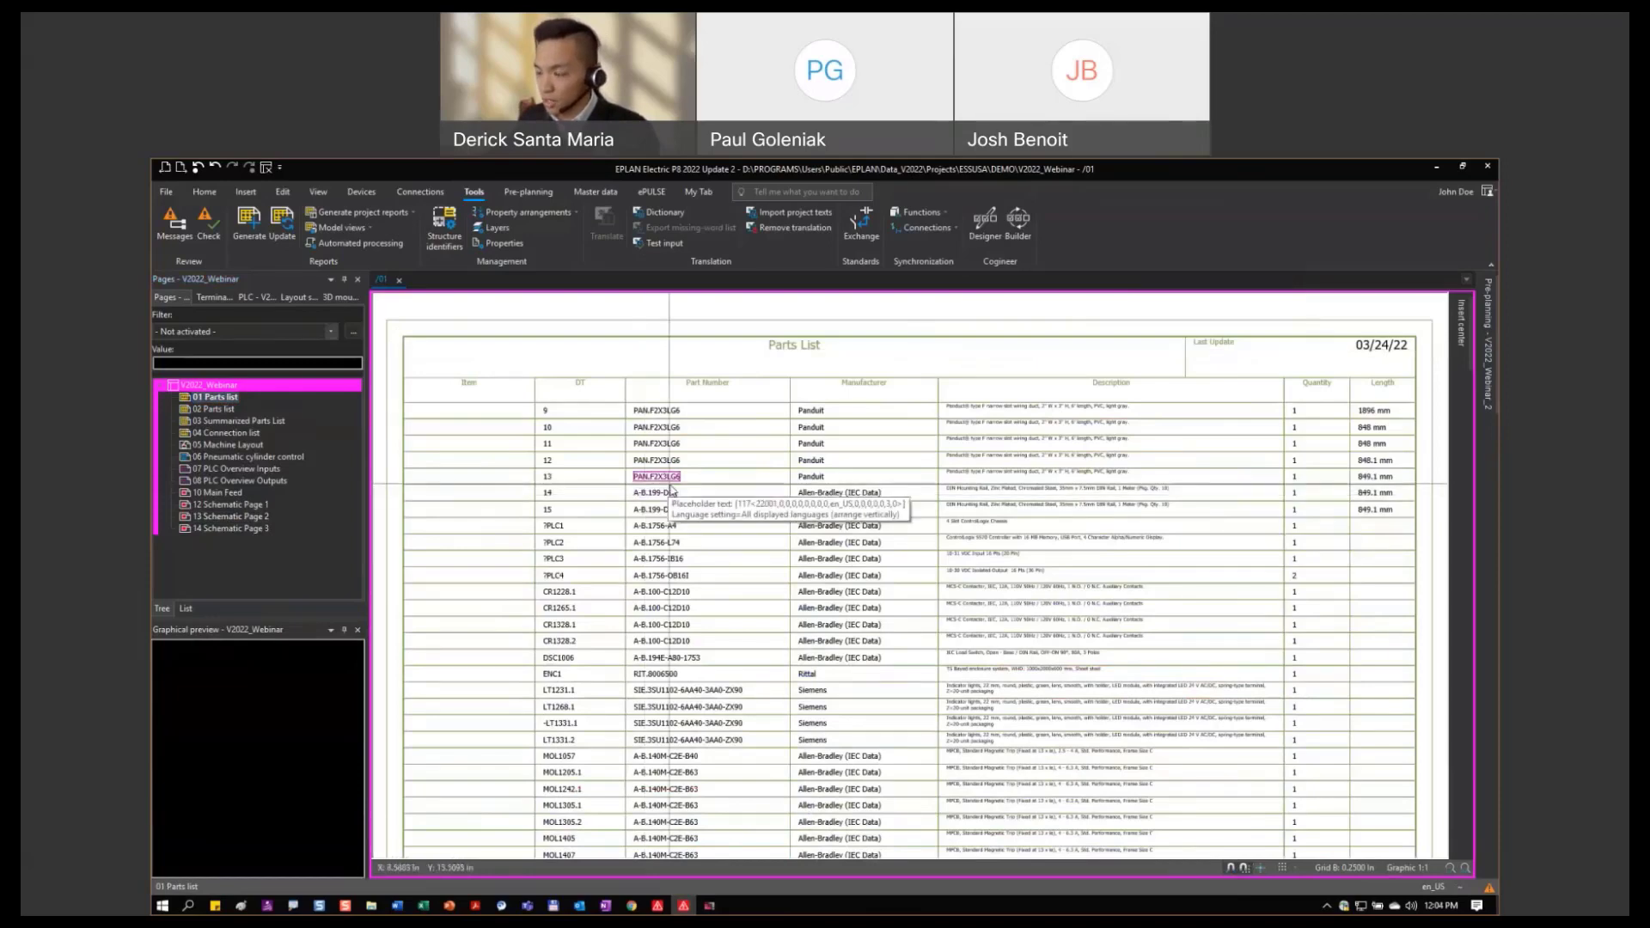
scroll(679, 518, up, 1)
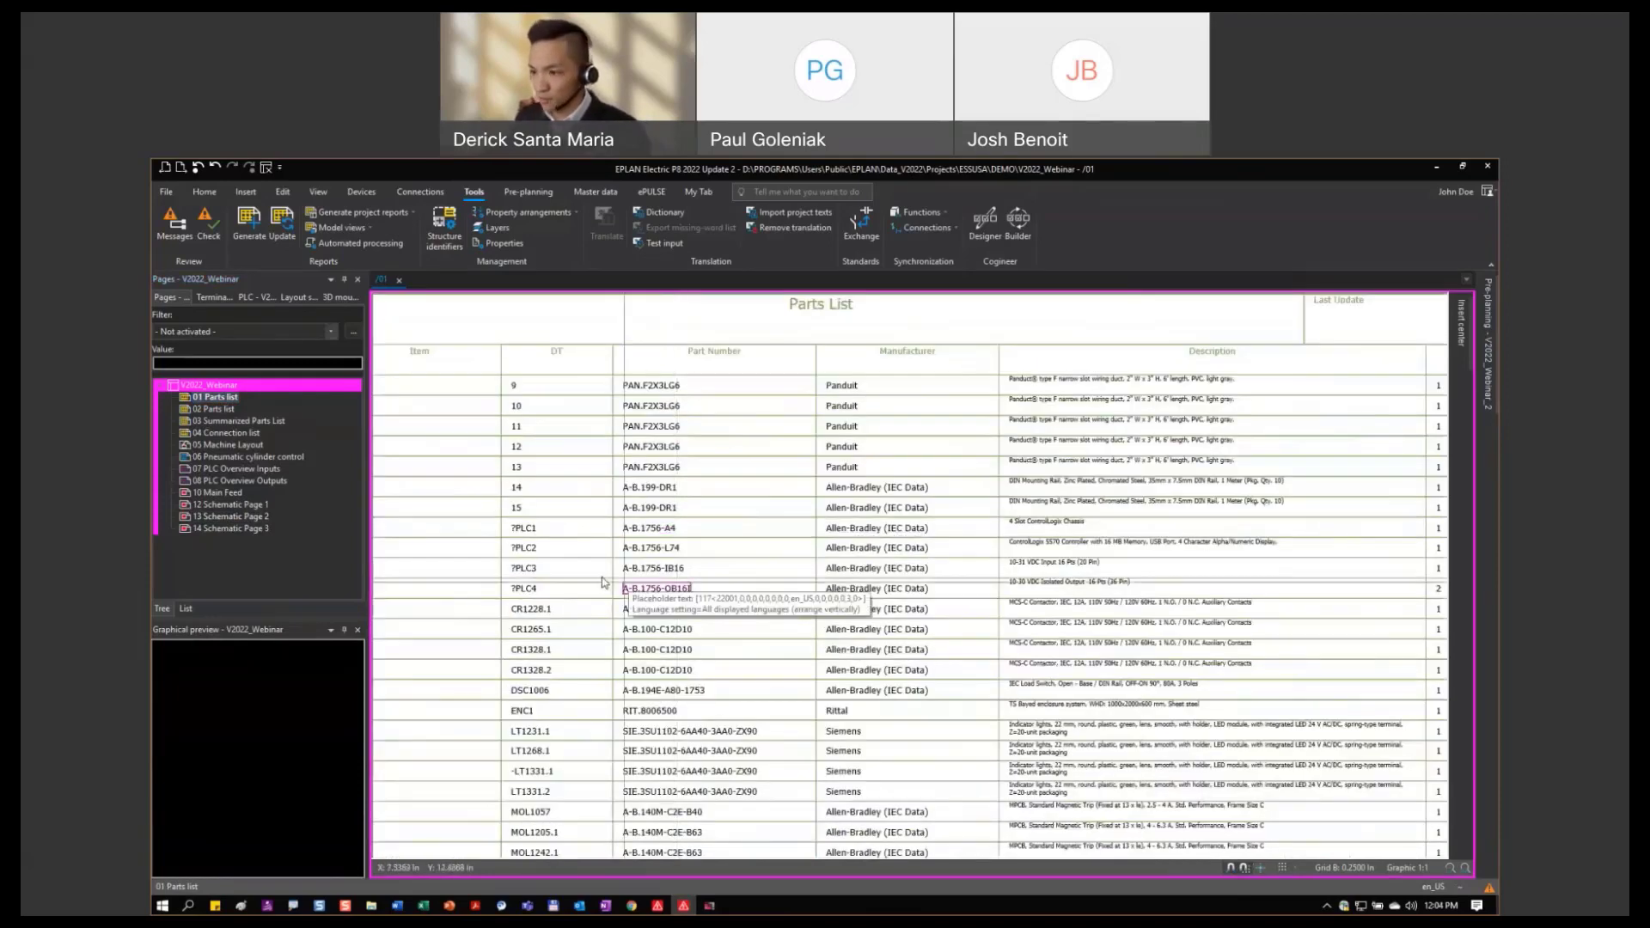
scroll(783, 590, down, 2)
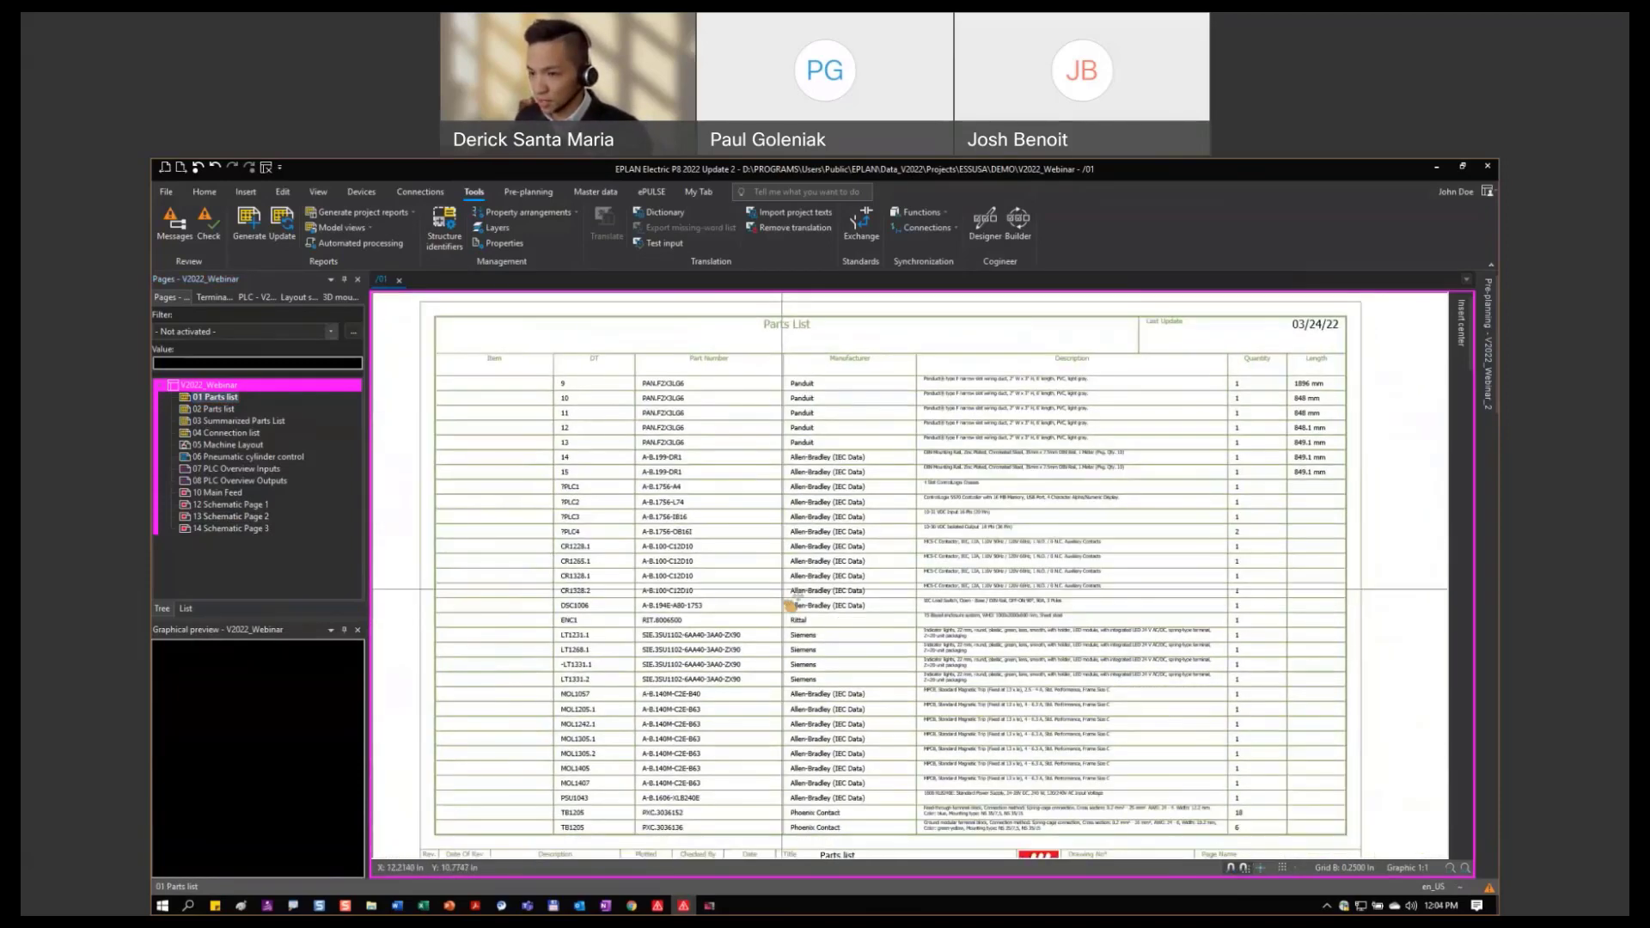
scroll(786, 591, up, 1)
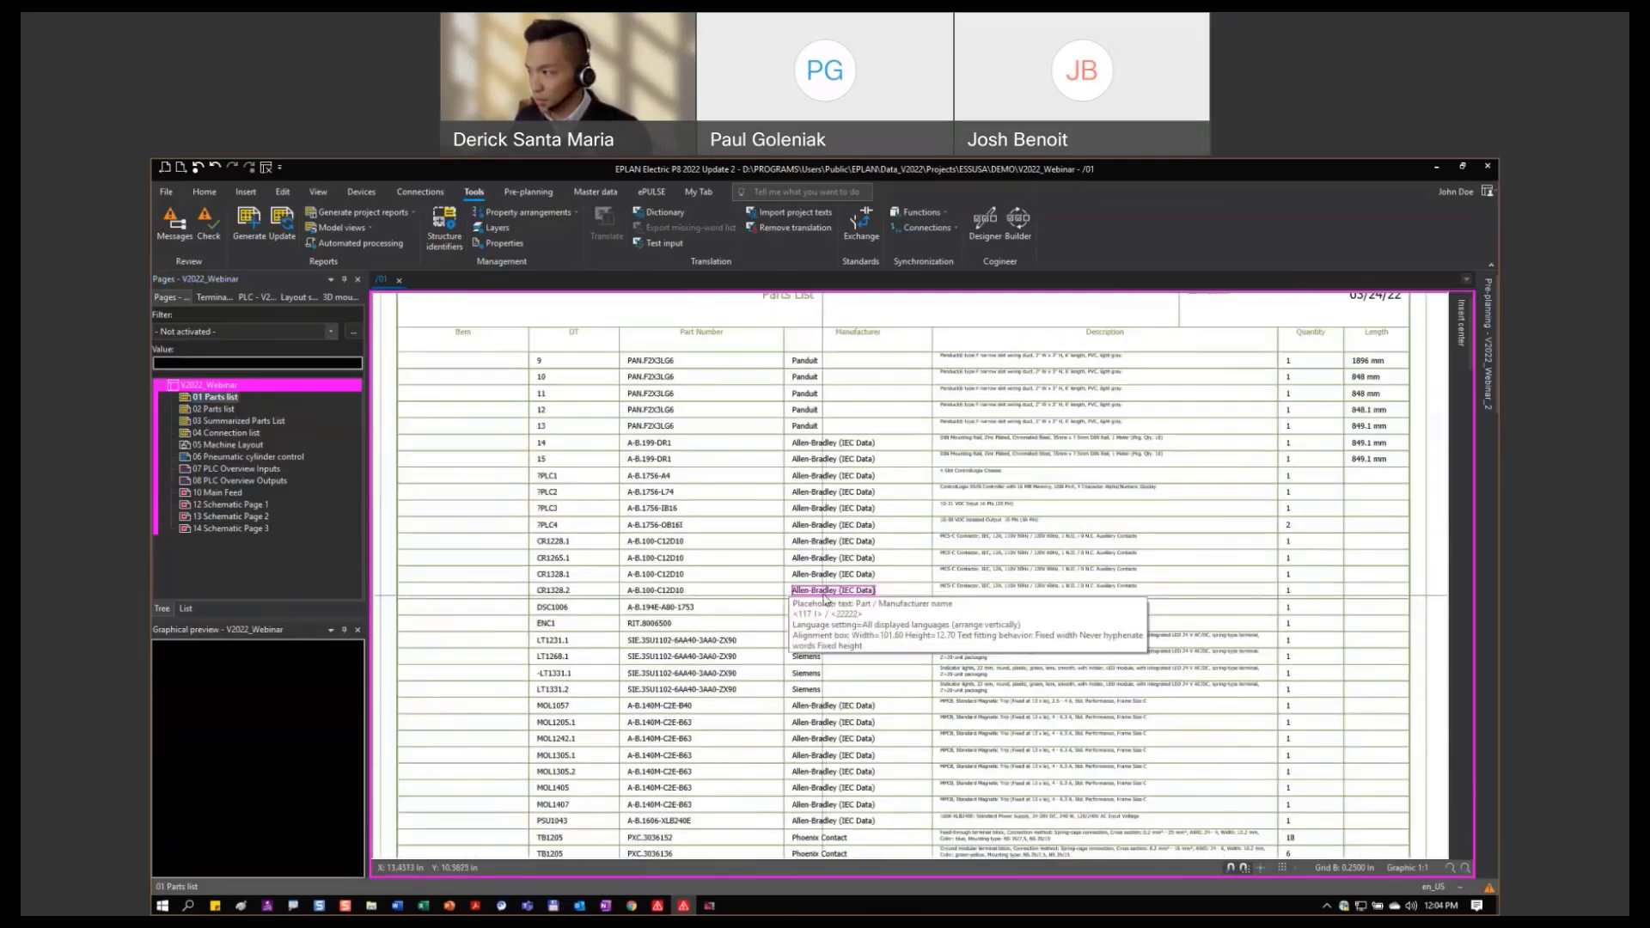
scroll(868, 600, down, 1)
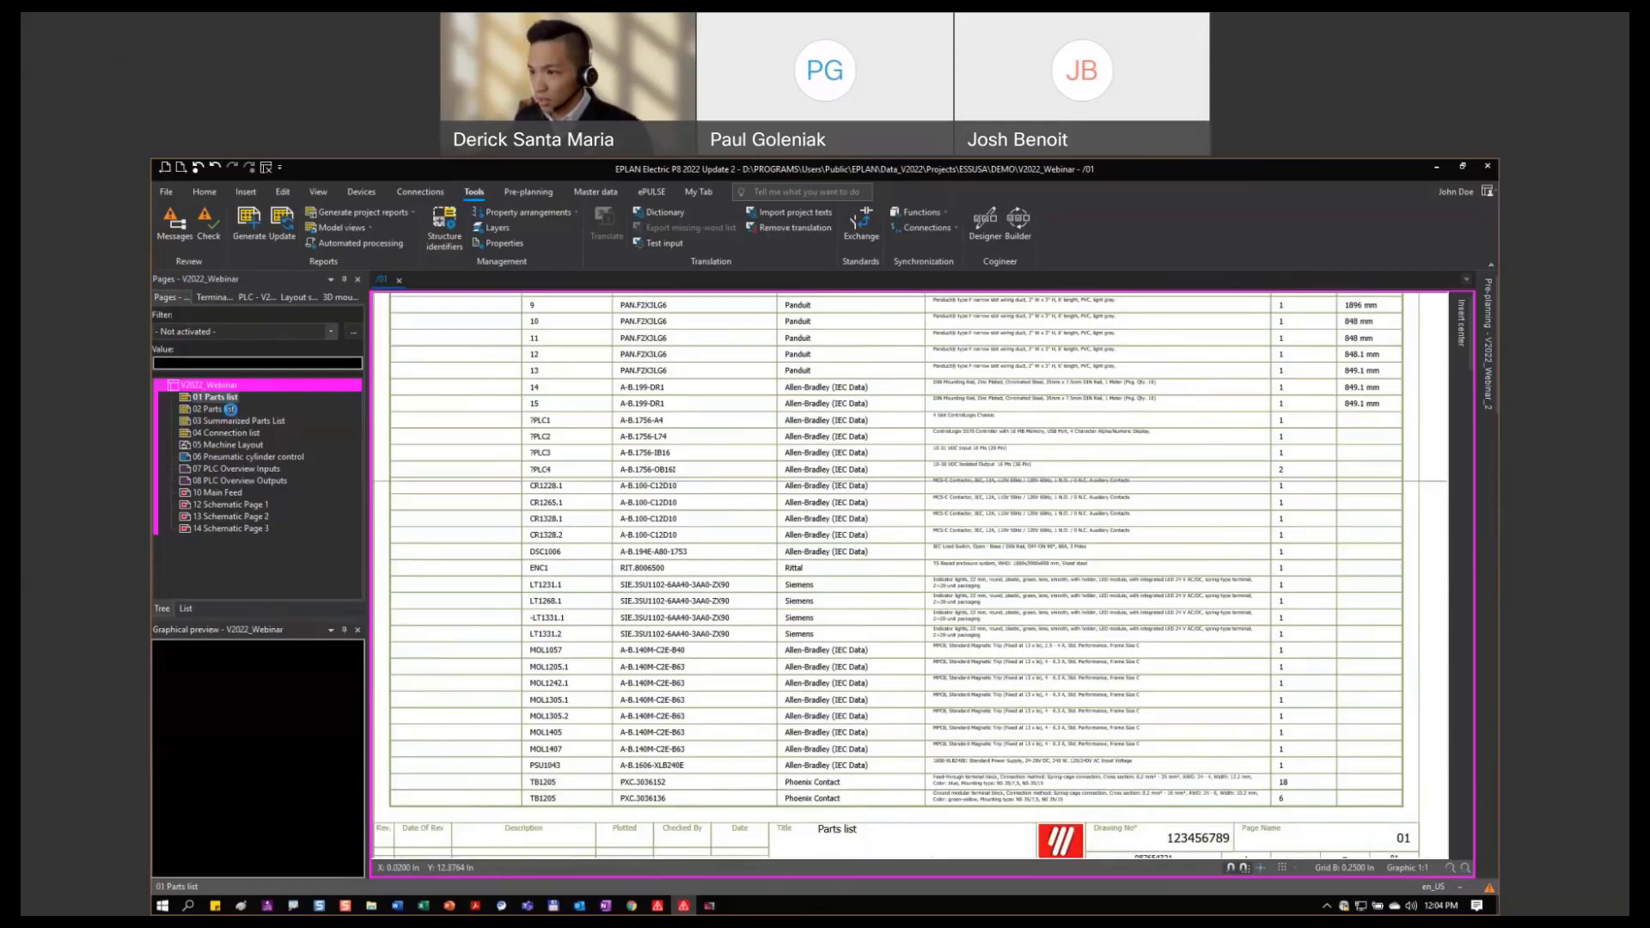
double_click(226, 410)
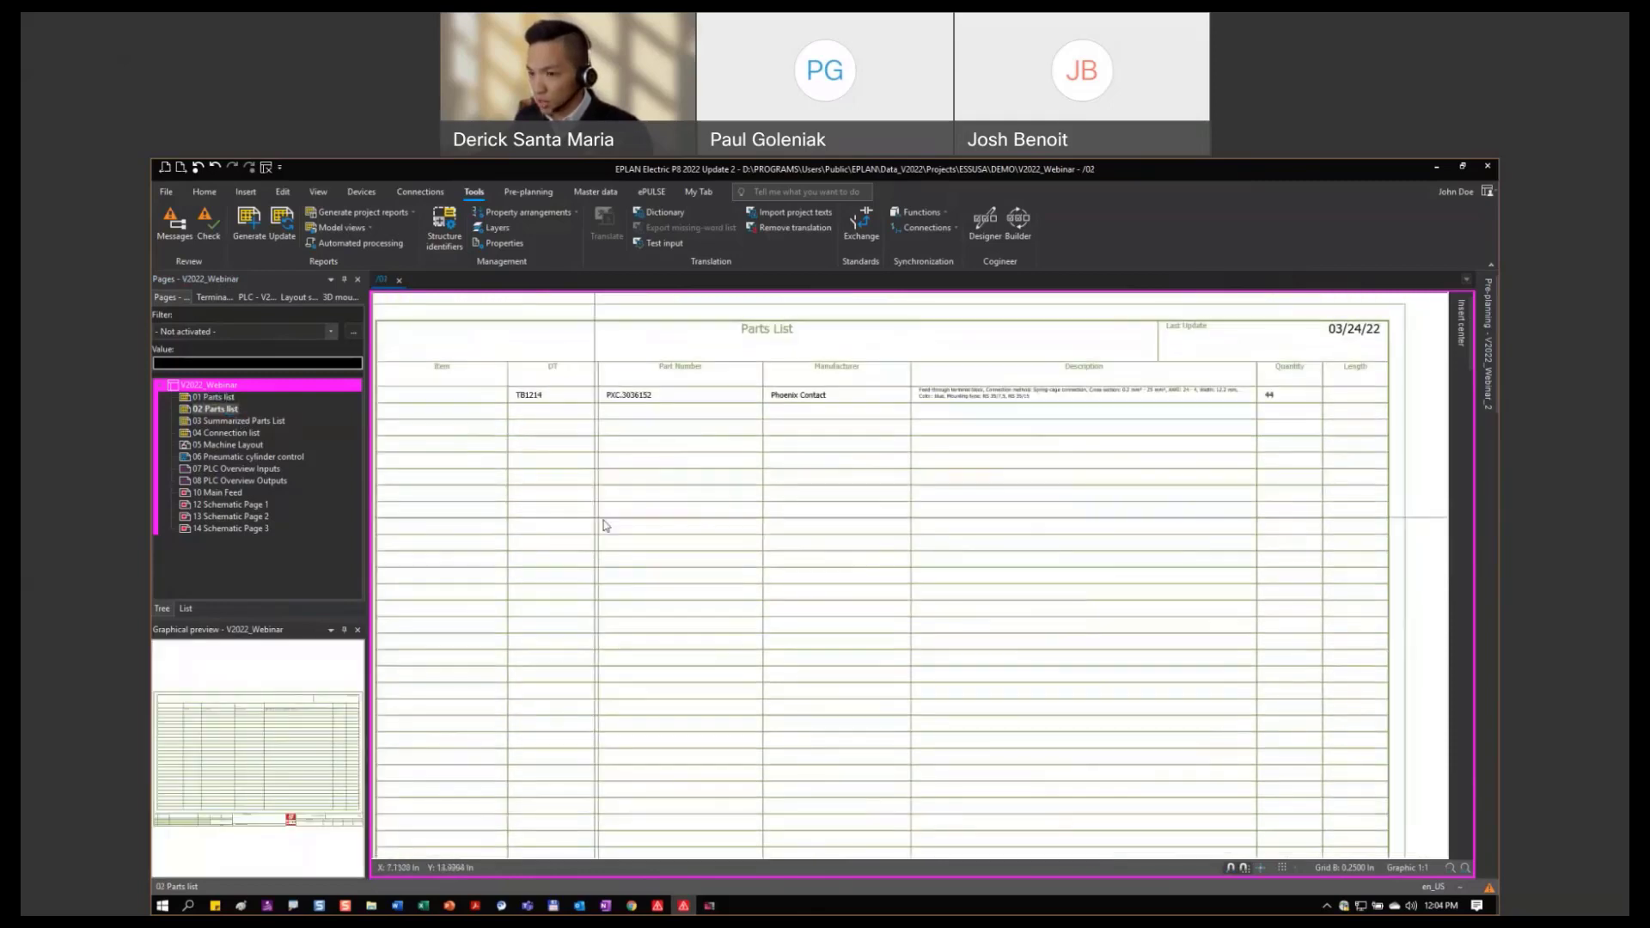
Examine the bill of materials on page 03 Summarized Parts List, including its part numbers, quantities, descriptions, pictures and data sheet codes.
click(259, 422)
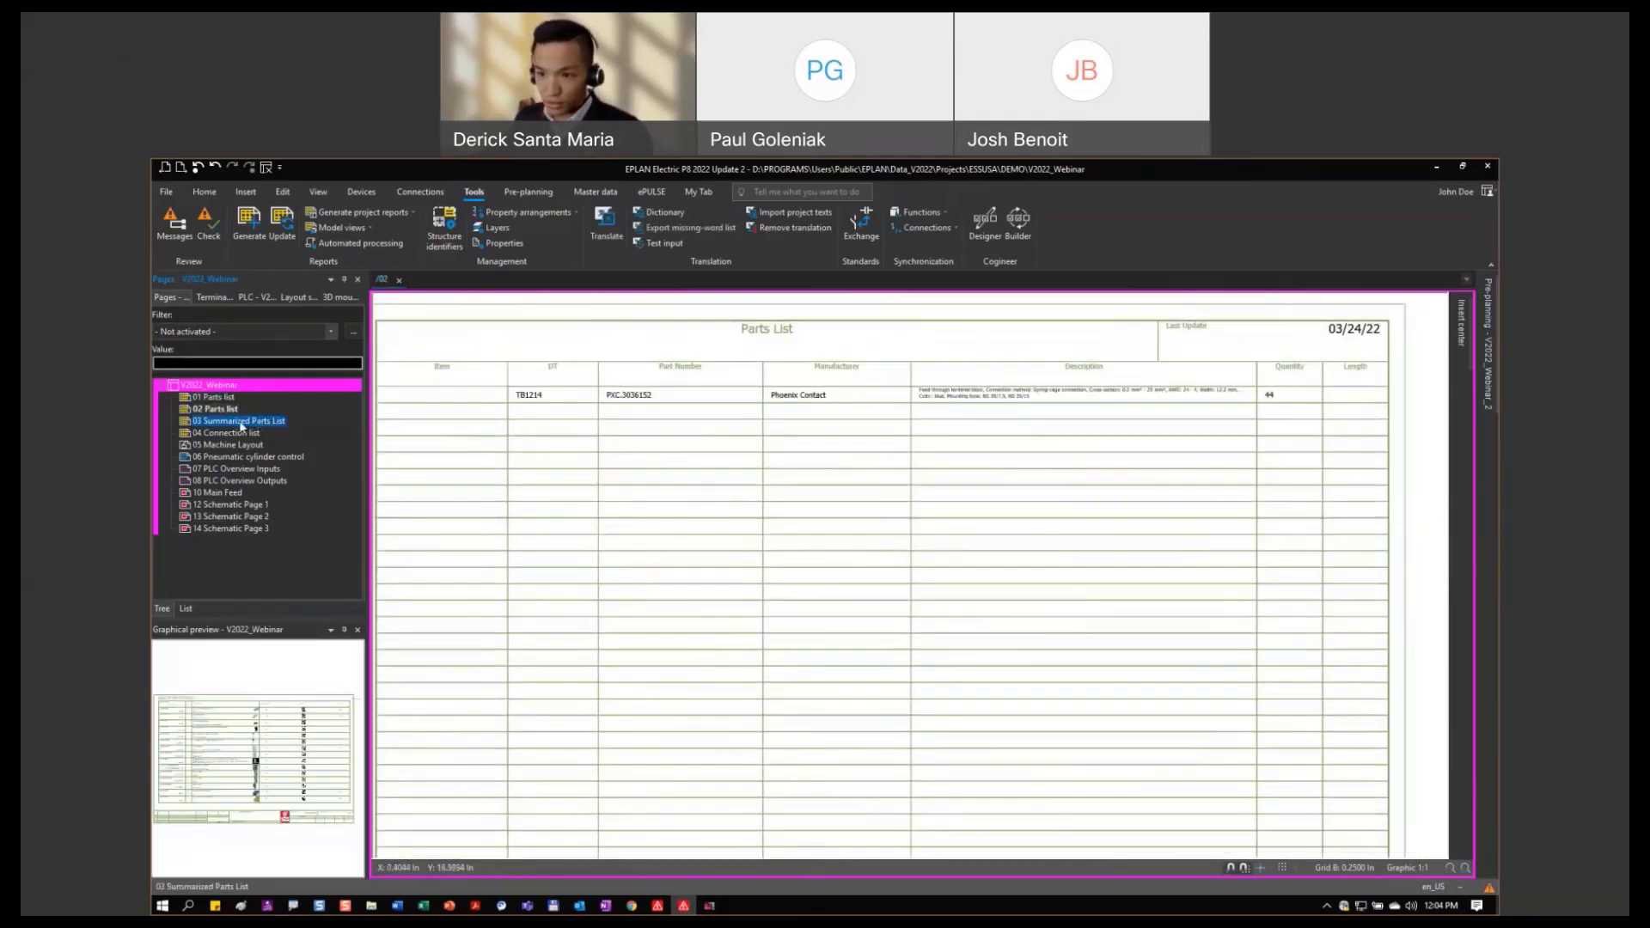
double_click(242, 422)
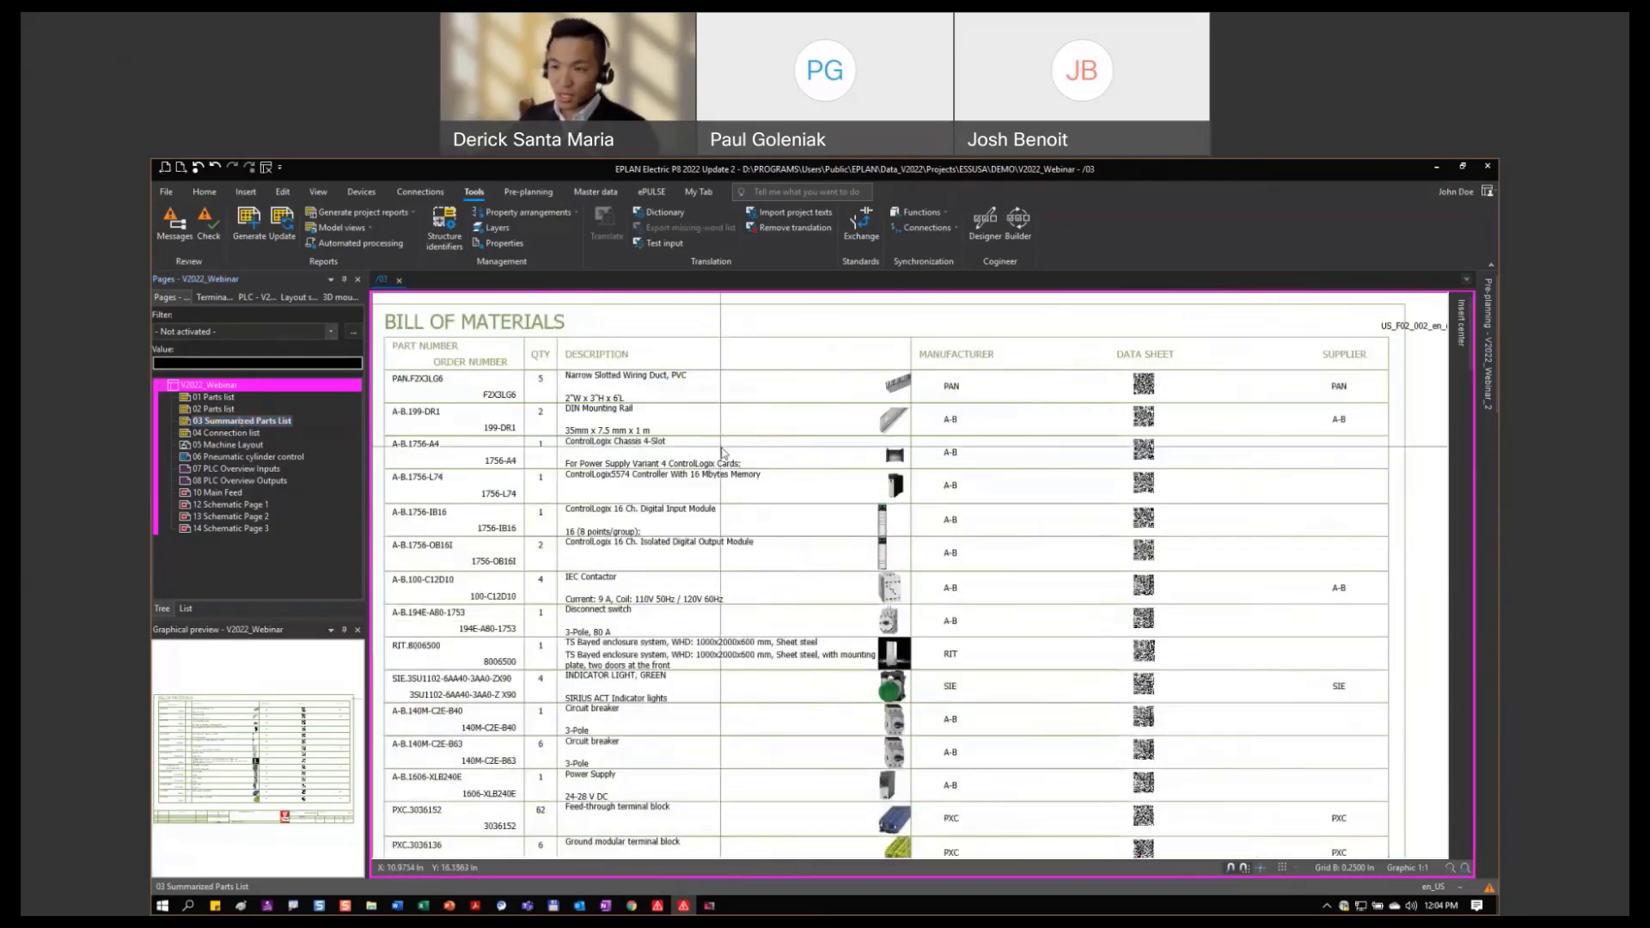
scroll(693, 447, down, 1)
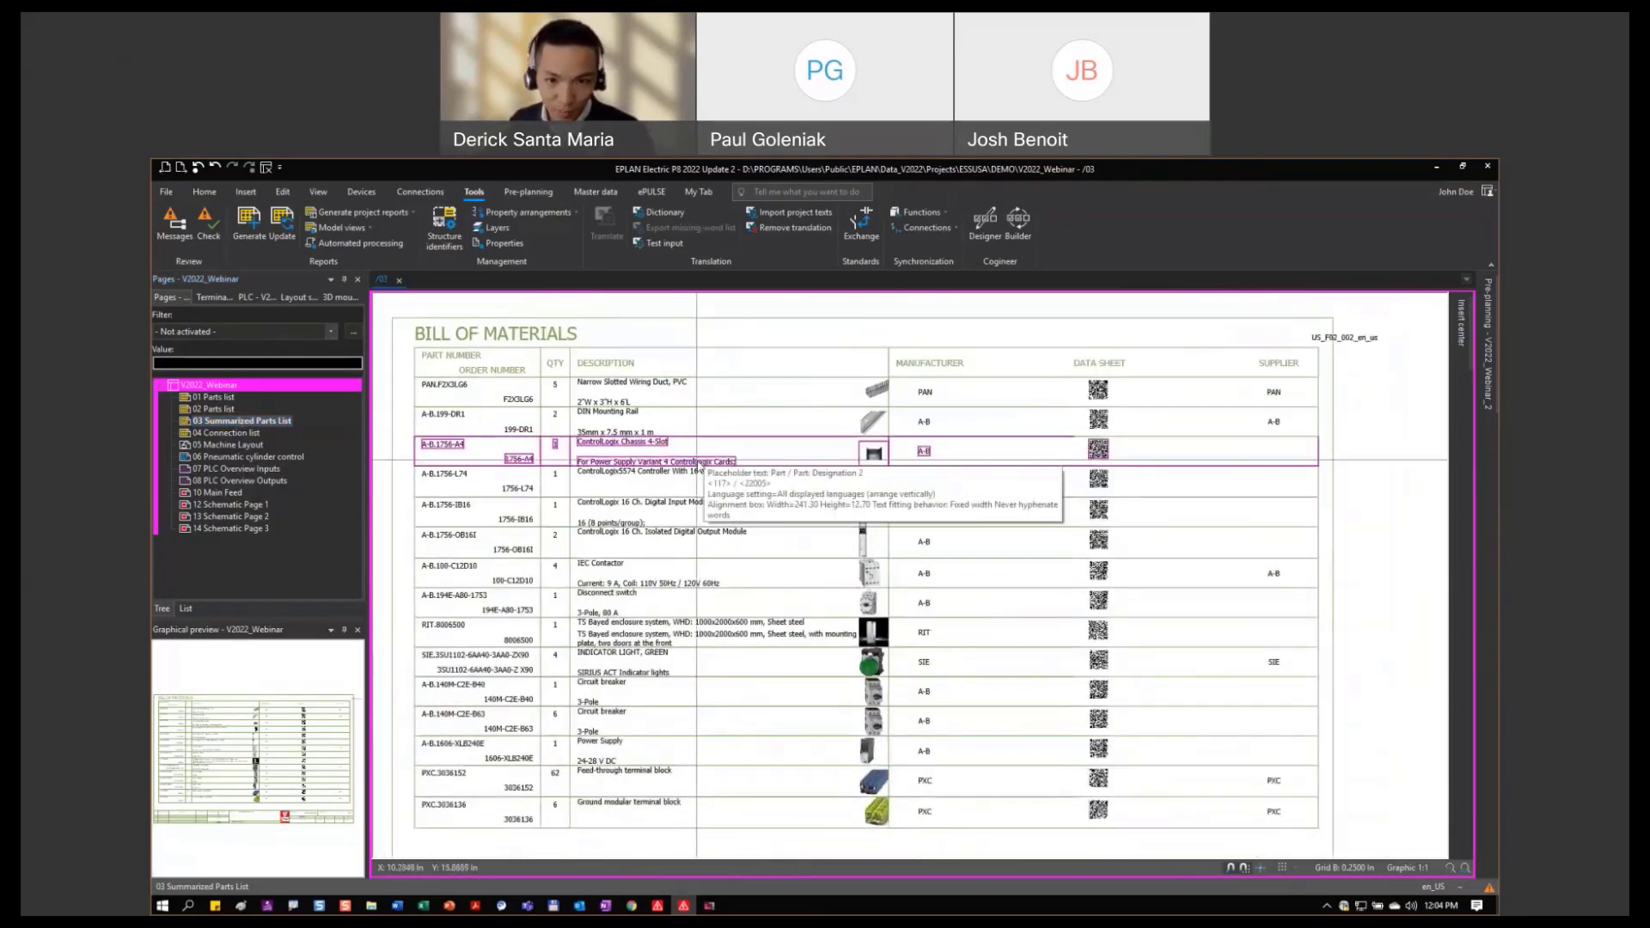
scroll(696, 462, up, 3)
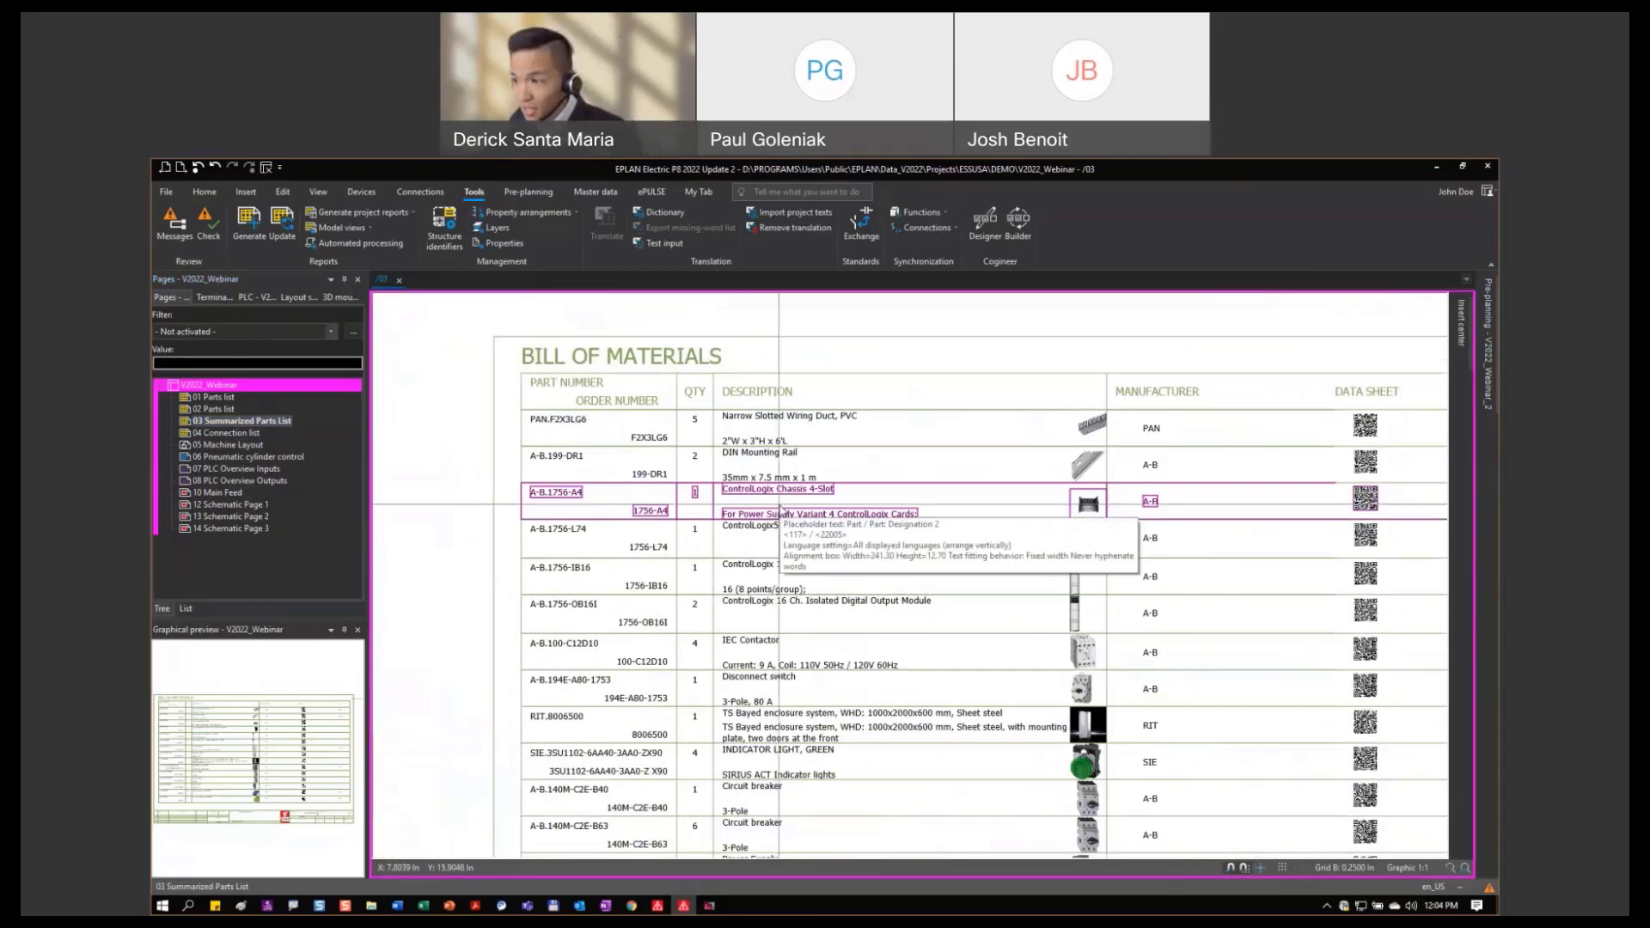
scroll(659, 445, up, 2)
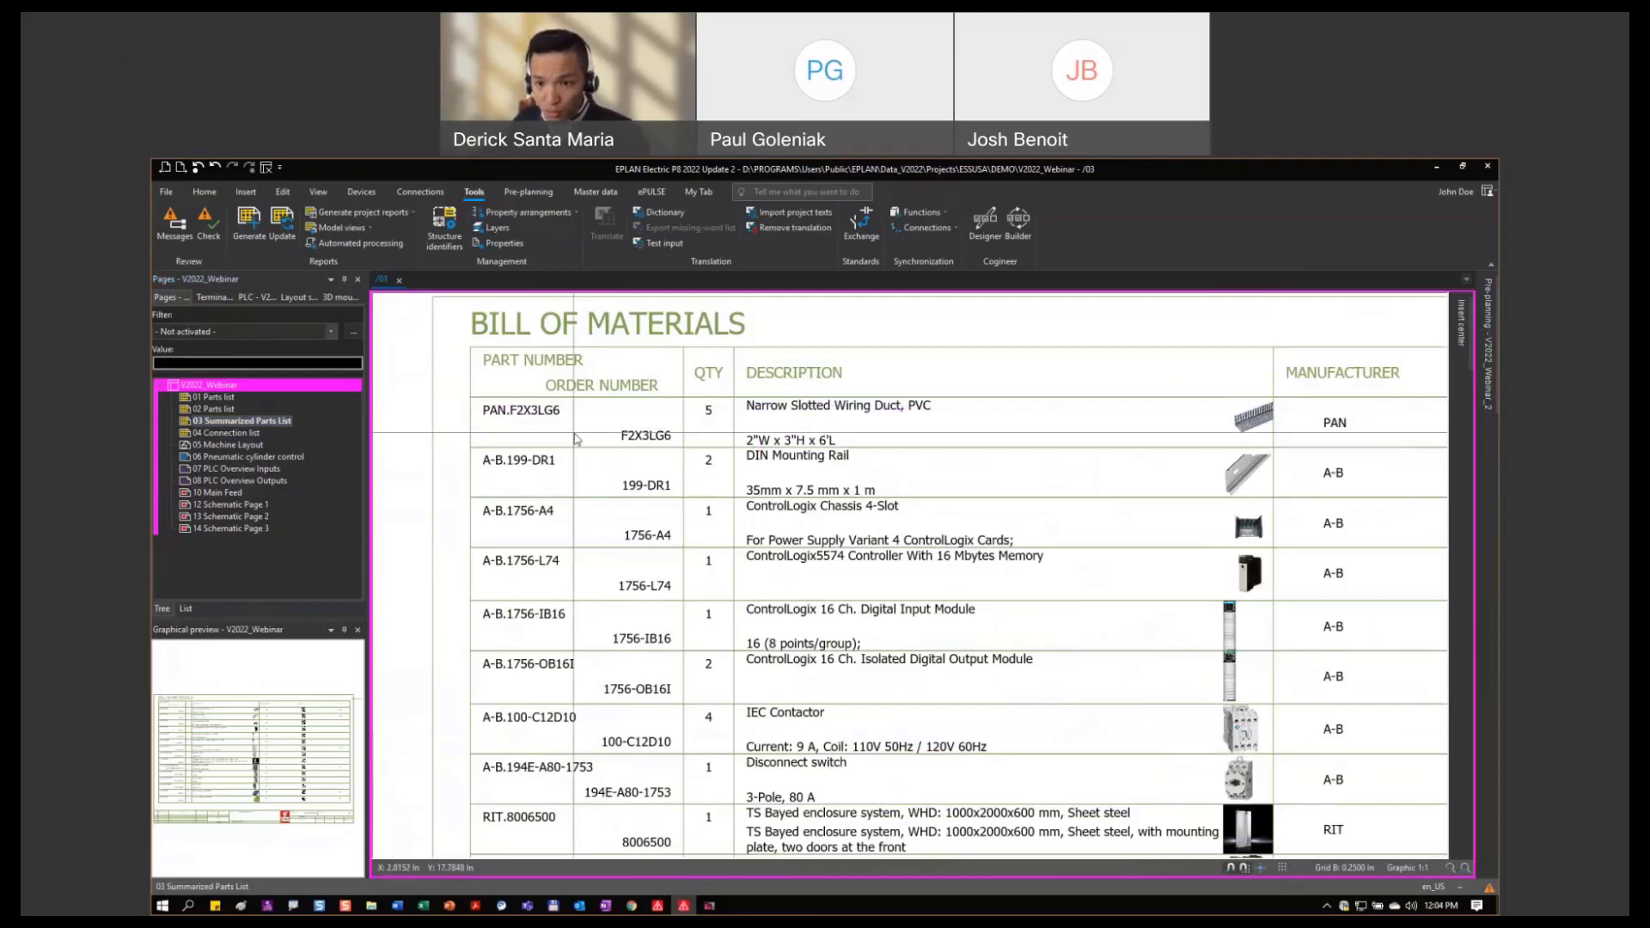
scroll(576, 439, down, 2)
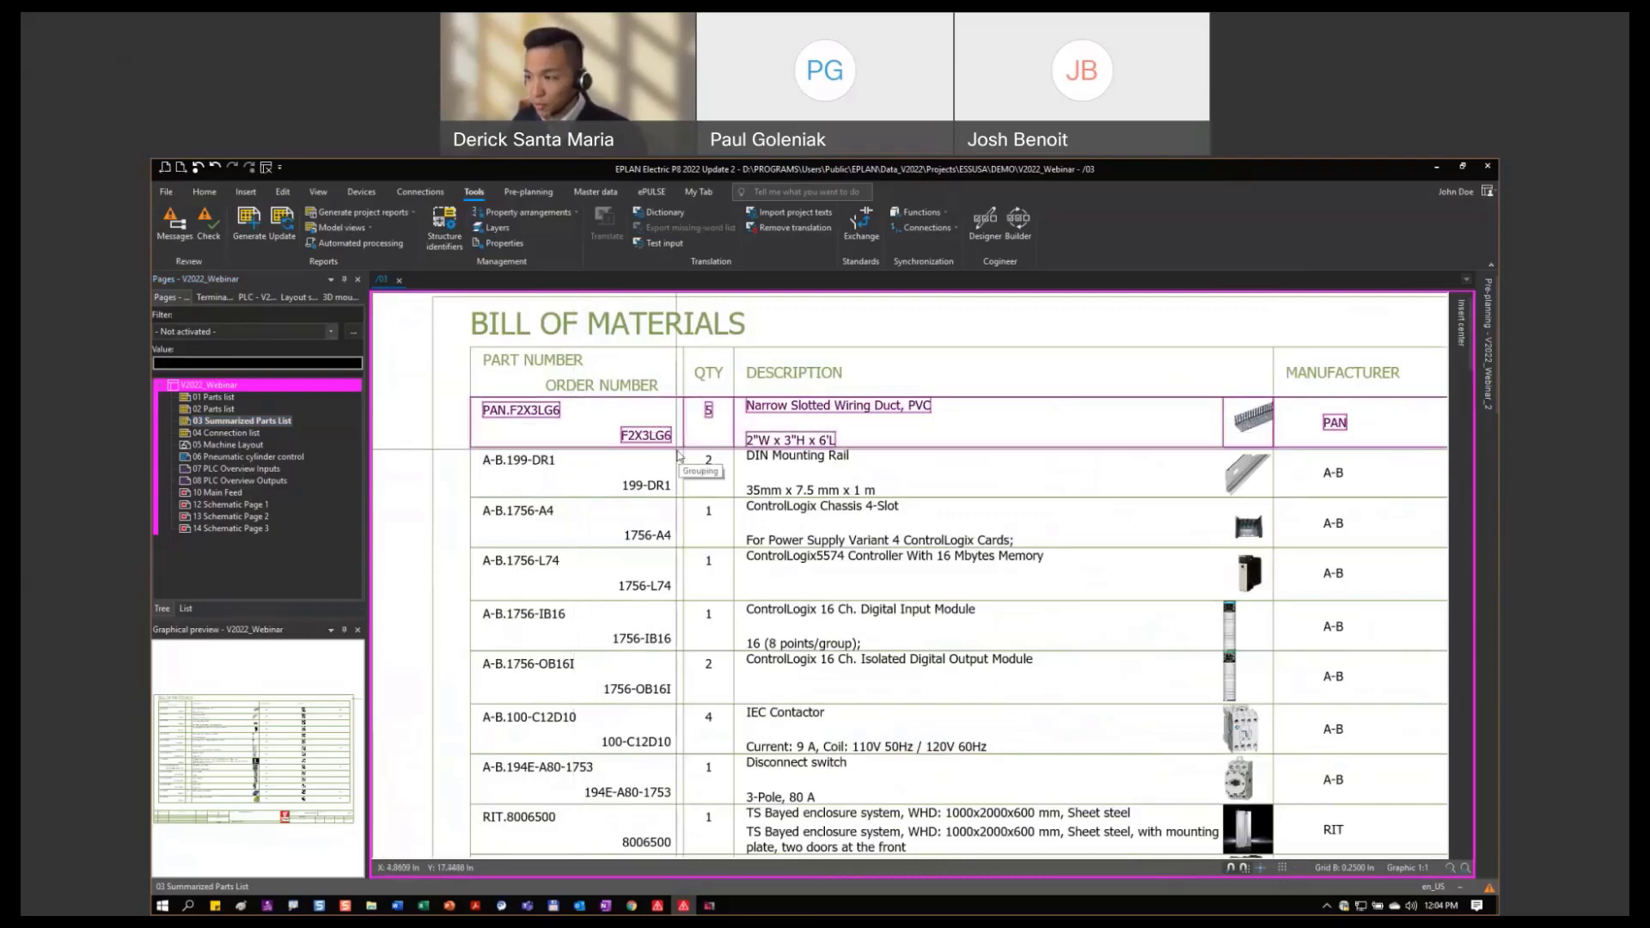